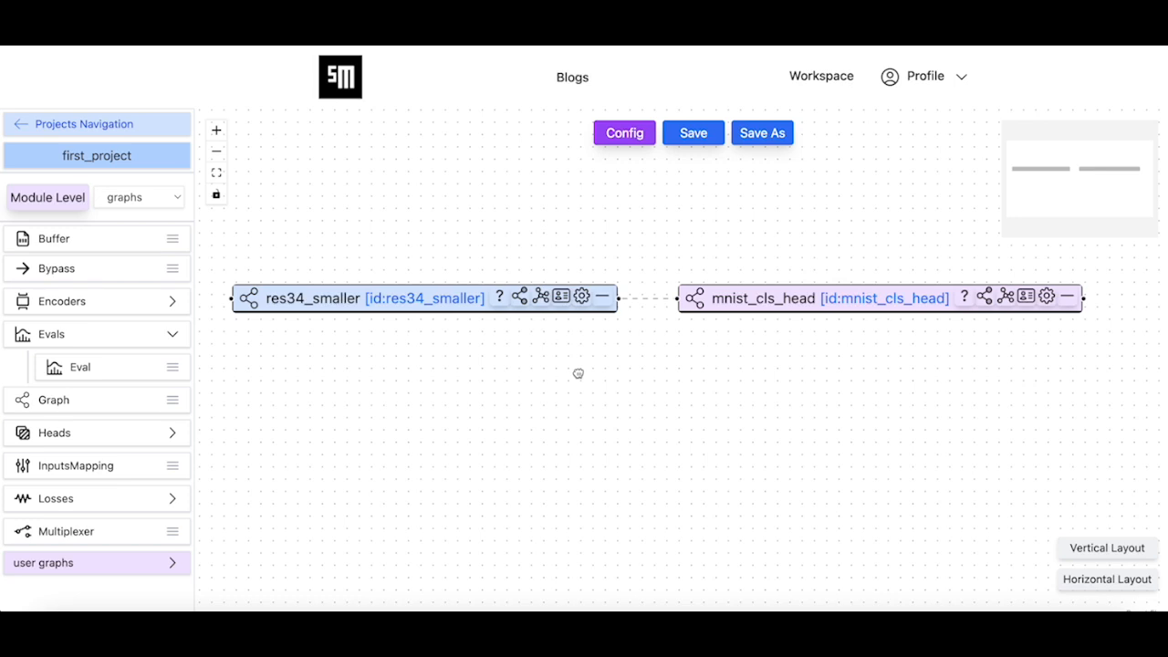
Save the current graph as a new module named fusion_net in first_project
{"action": "left_click_drag", "start_coordinate": [578, 373], "coordinate": [578, 371]}
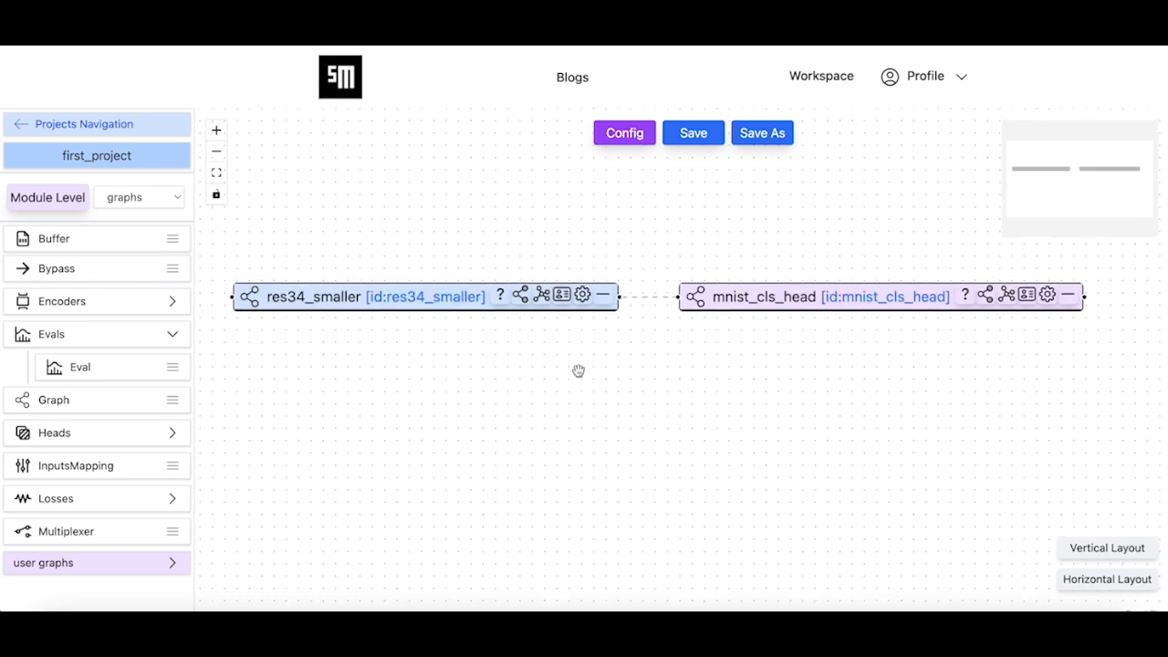
{"action": "left_click", "coordinate": [758, 135]}
{"action": "left_click", "coordinate": [636, 356]}
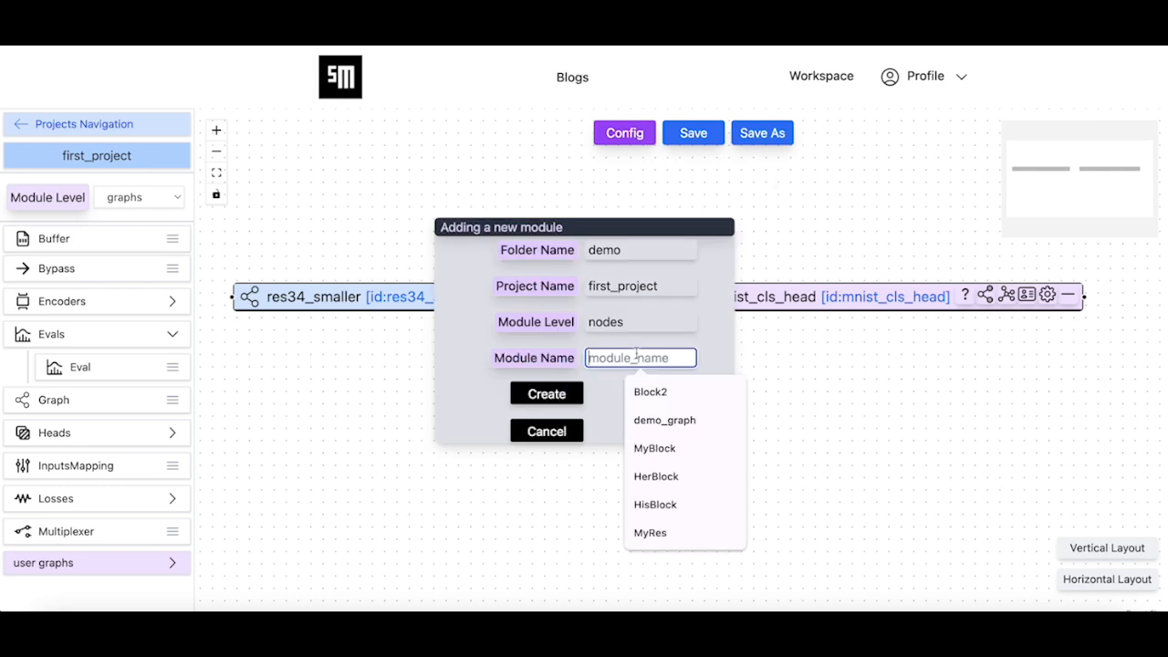
{"action": "type", "text": "fusion_"}
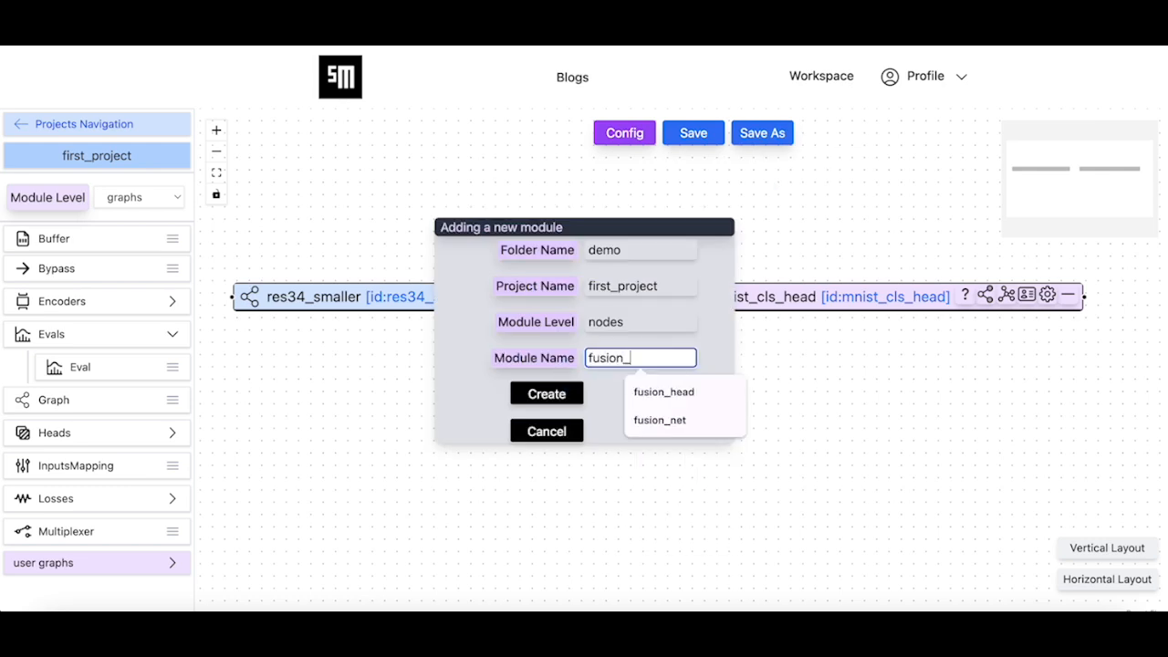
{"action": "type", "text": "net"}
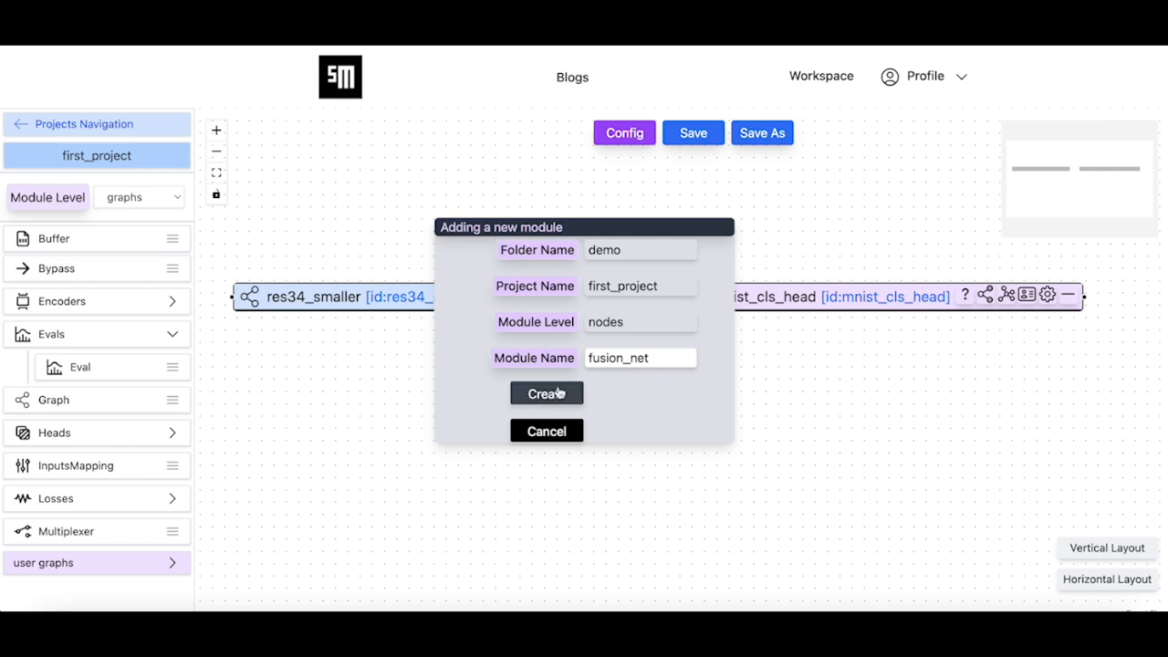
{"action": "left_click", "coordinate": [556, 393]}
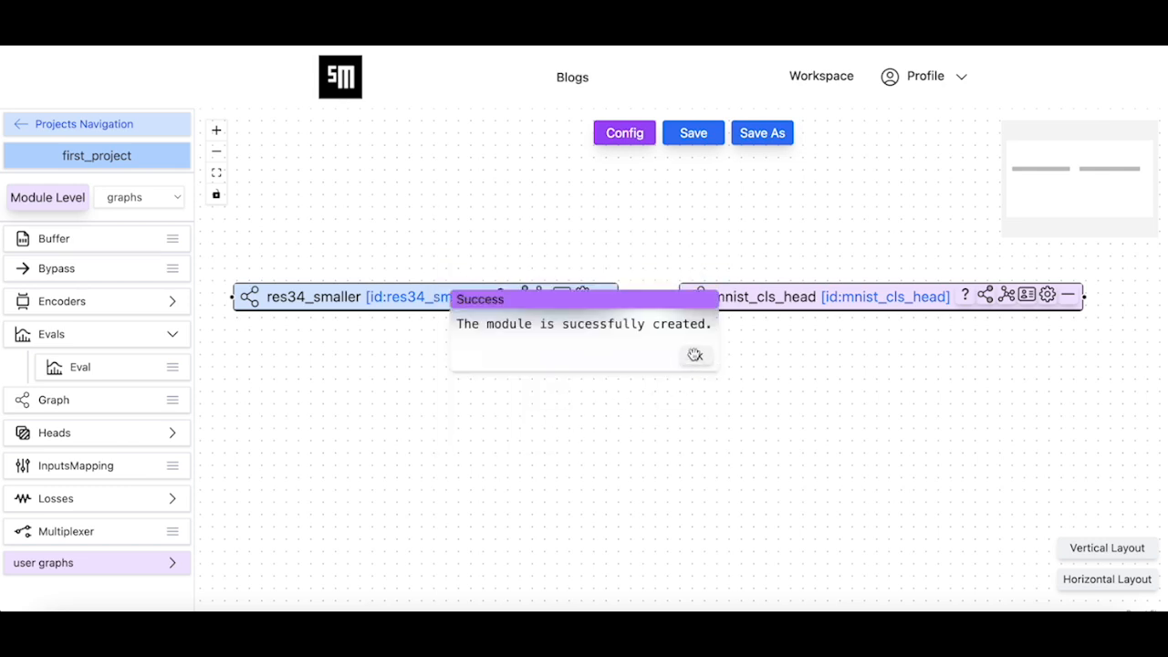
{"action": "left_click", "coordinate": [696, 358]}
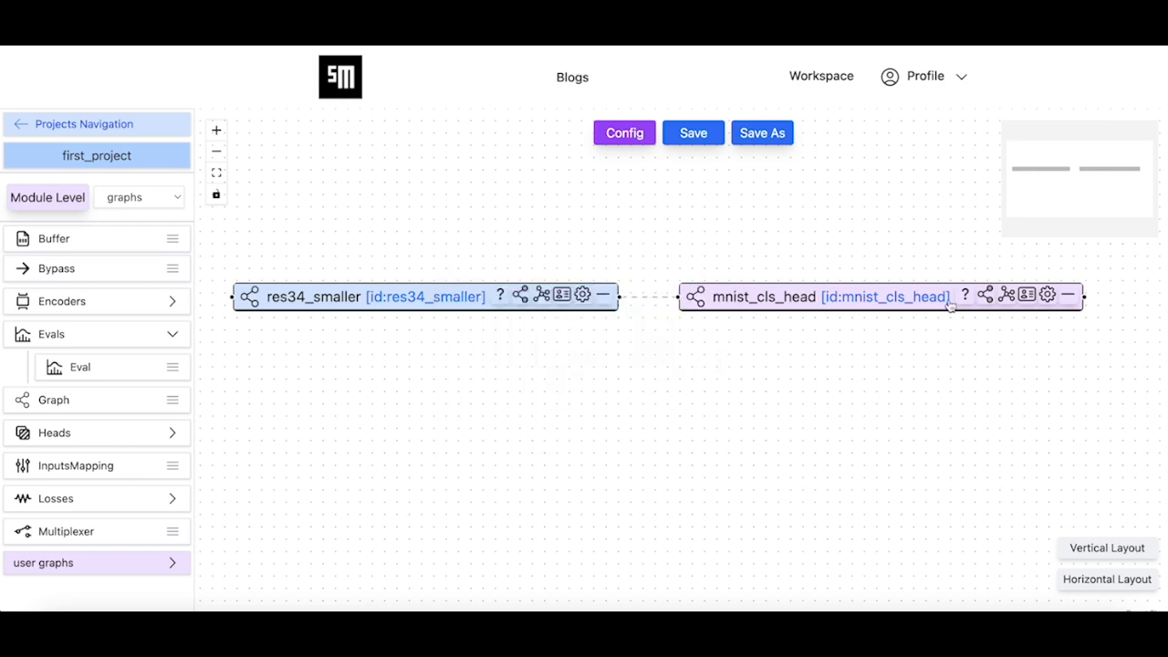
Discard the mnist_cls_head node from the graph and save the module
{"action": "left_click", "coordinate": [1068, 295]}
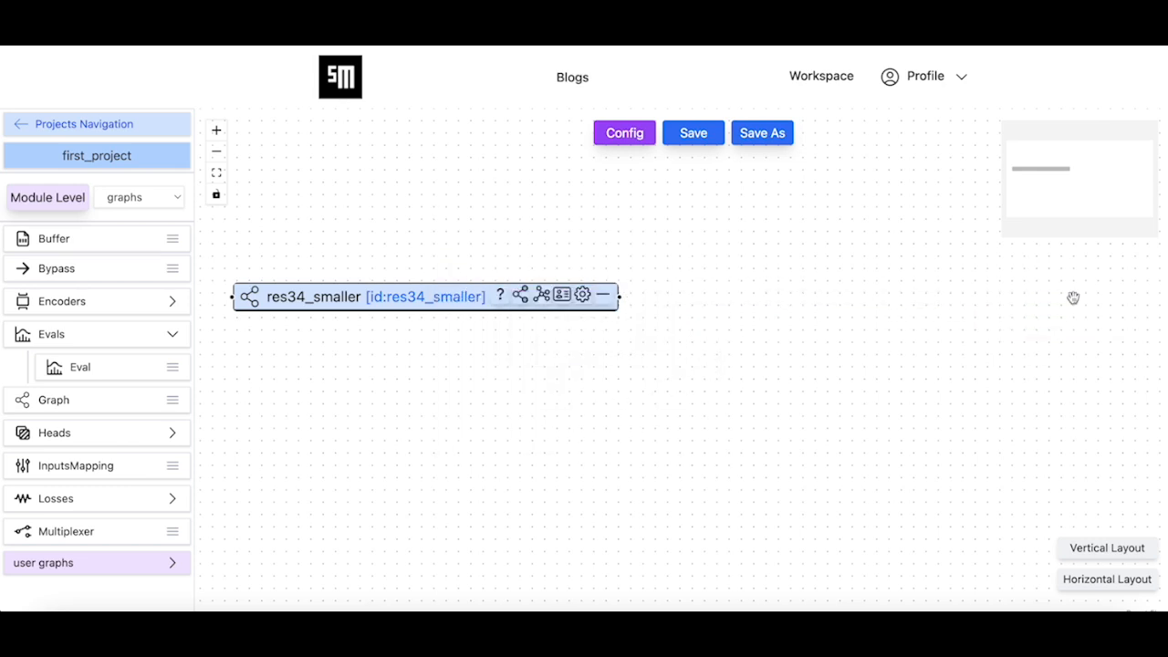
{"action": "left_click", "coordinate": [696, 137]}
{"action": "left_click", "coordinate": [569, 401]}
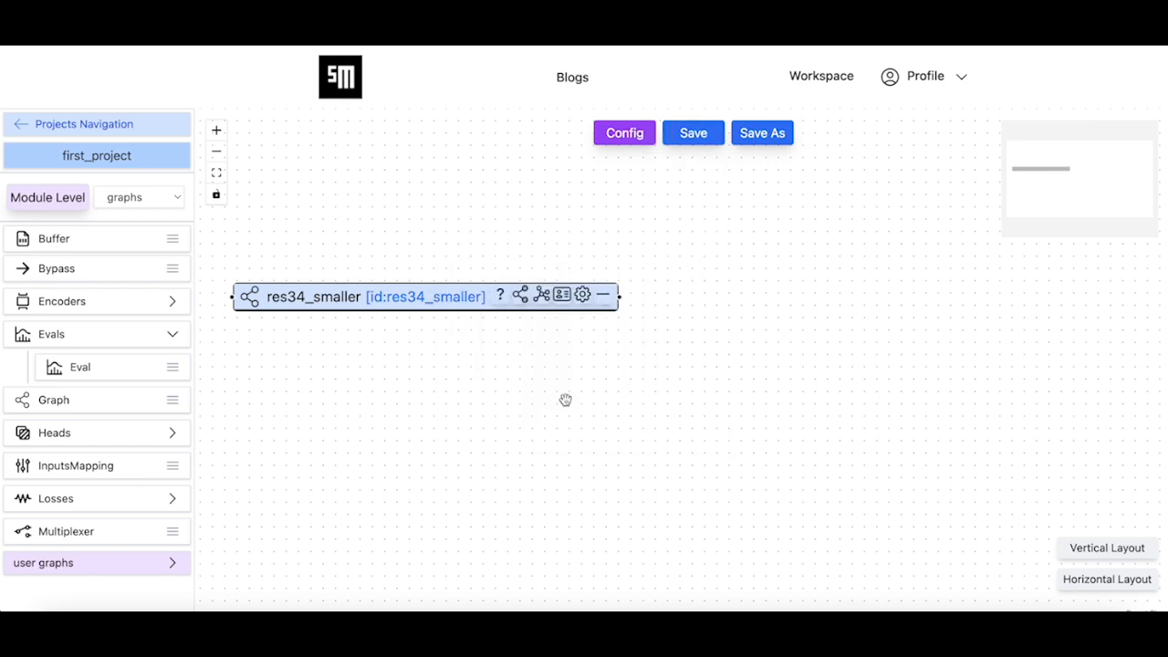
{"action": "left_click", "coordinate": [688, 356]}
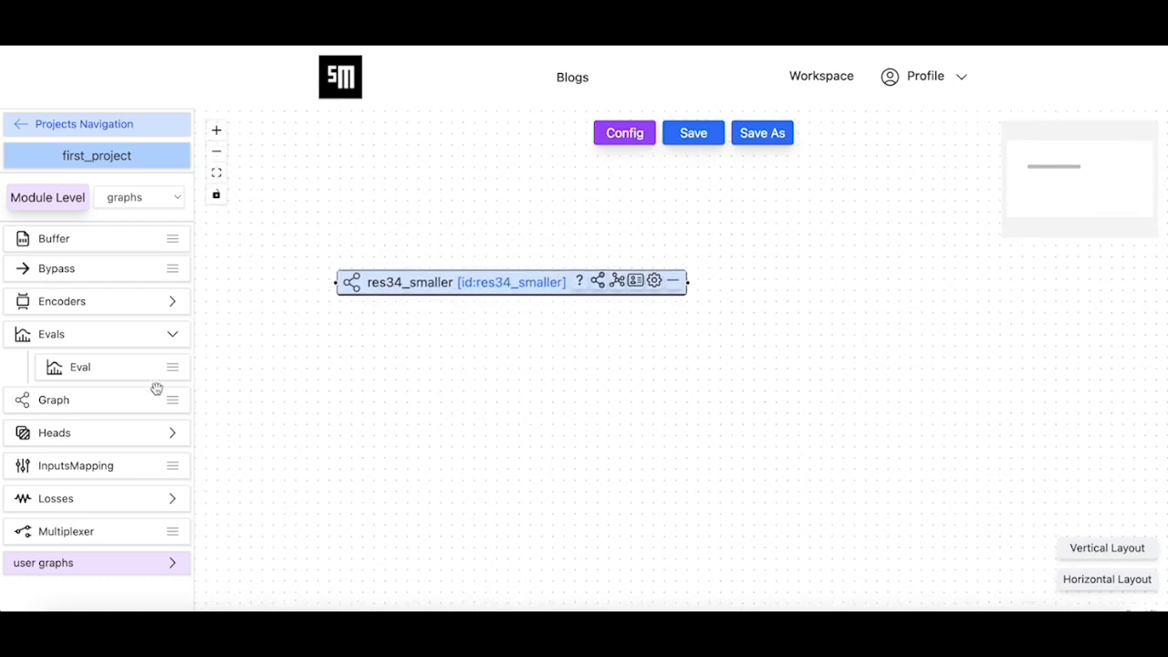
{"action": "left_click", "coordinate": [140, 302]}
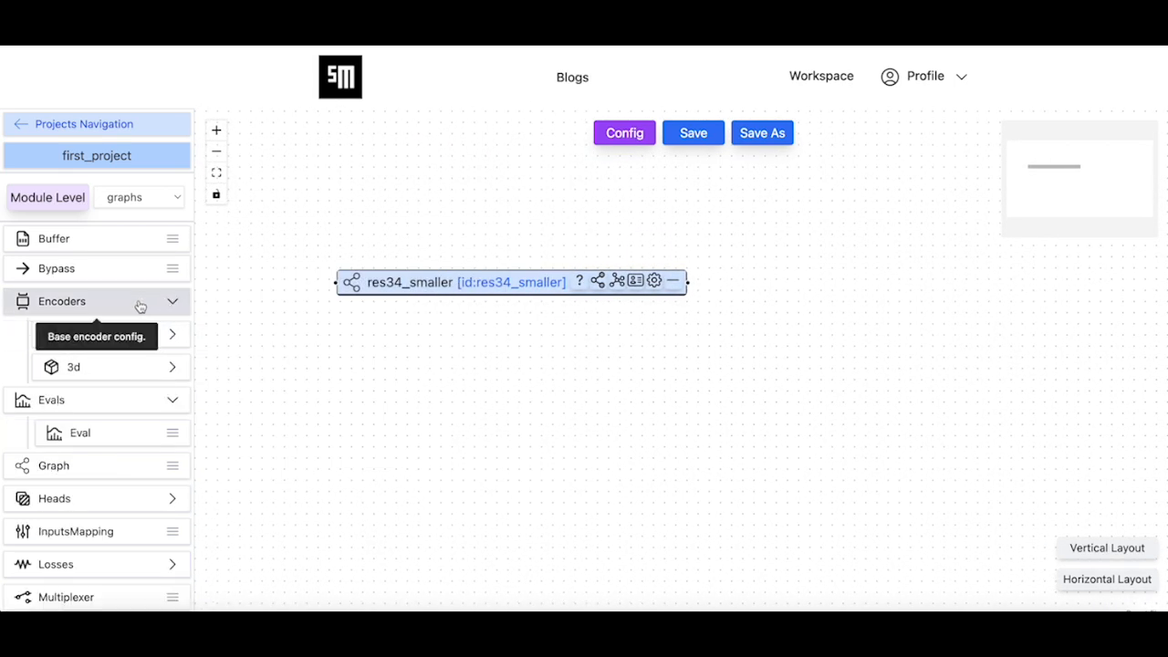
{"action": "left_click", "coordinate": [128, 367]}
{"action": "left_click_drag", "start_coordinate": [130, 460], "coordinate": [524, 365]}
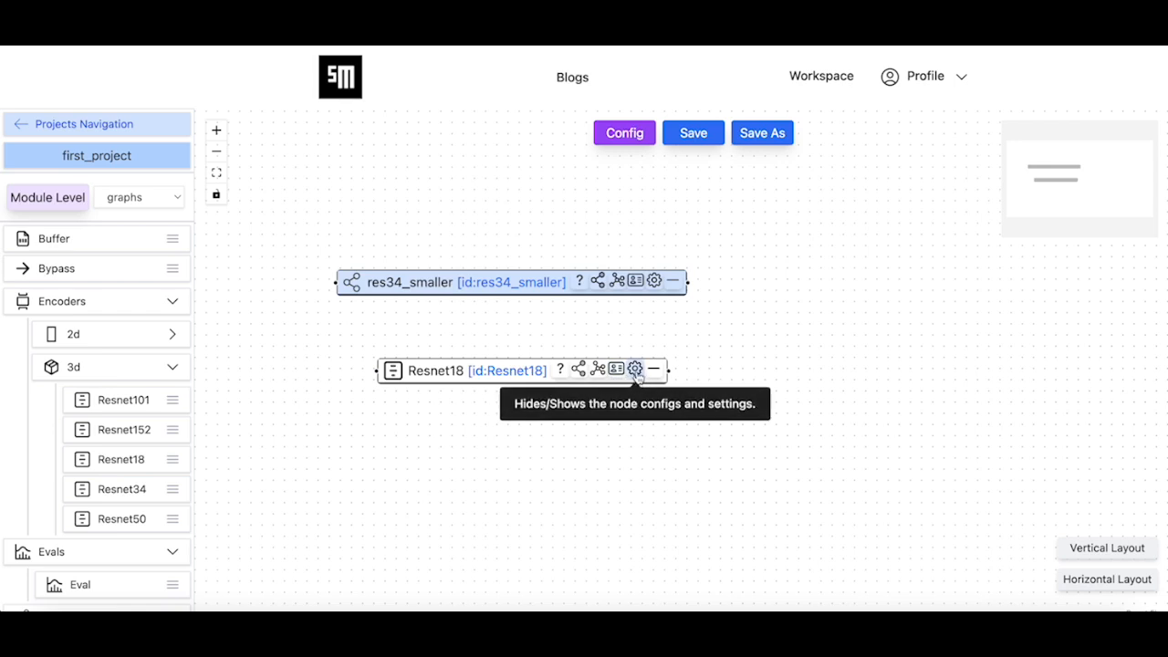
{"action": "left_click", "coordinate": [633, 373]}
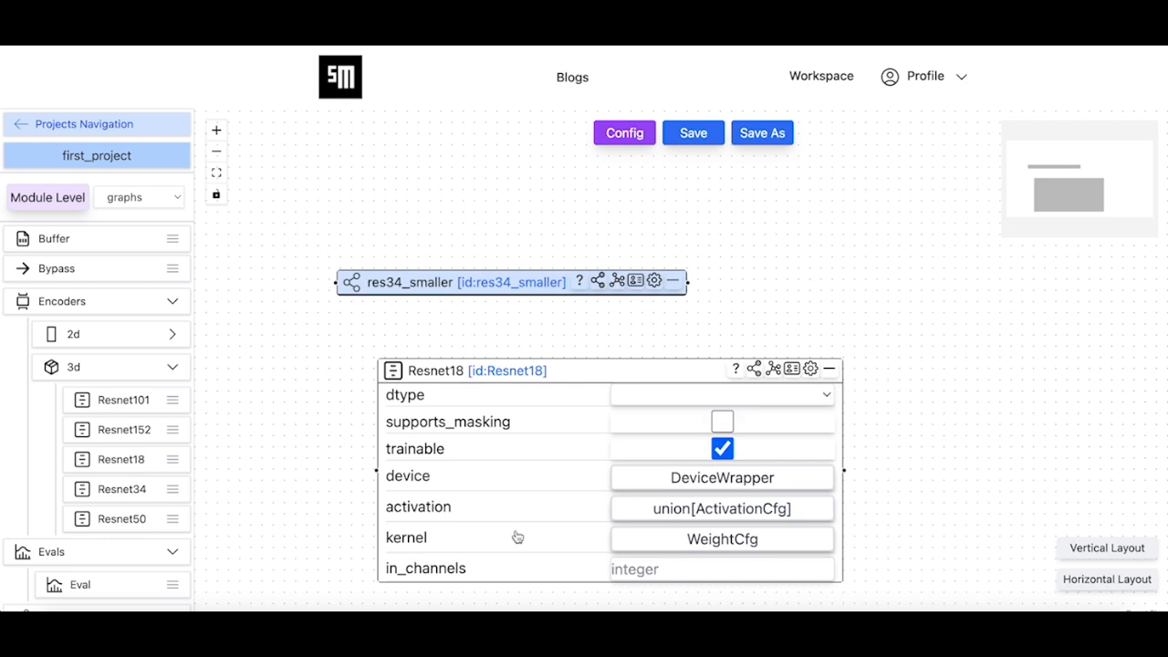
{"action": "left_click", "coordinate": [812, 369]}
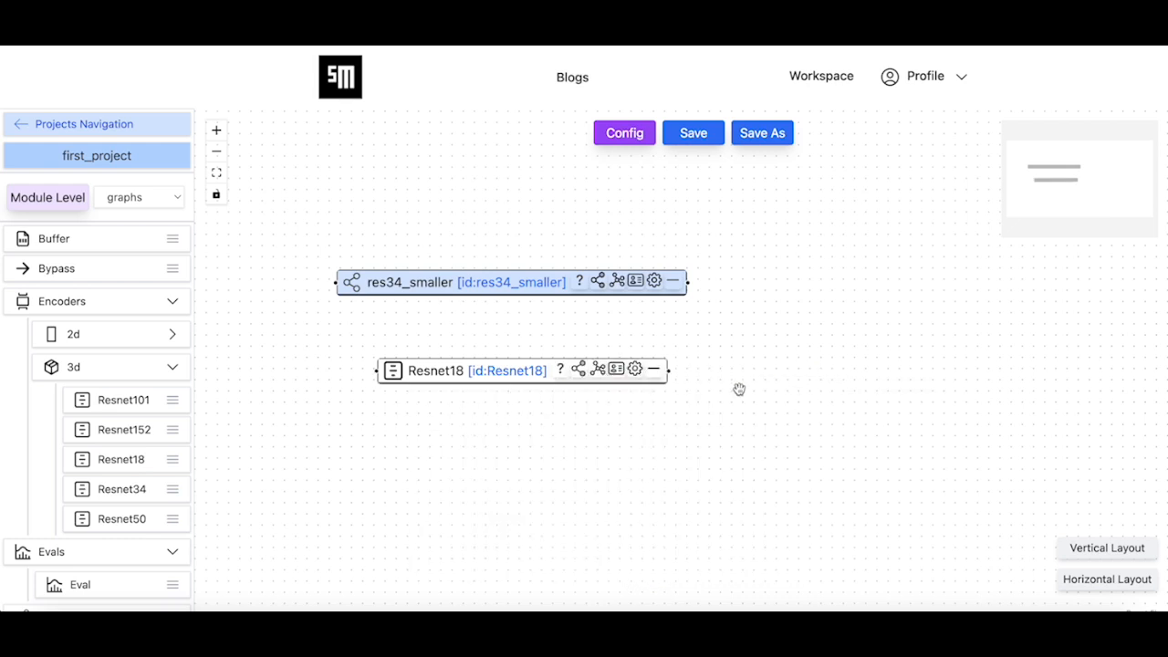
{"action": "left_click", "coordinate": [656, 370]}
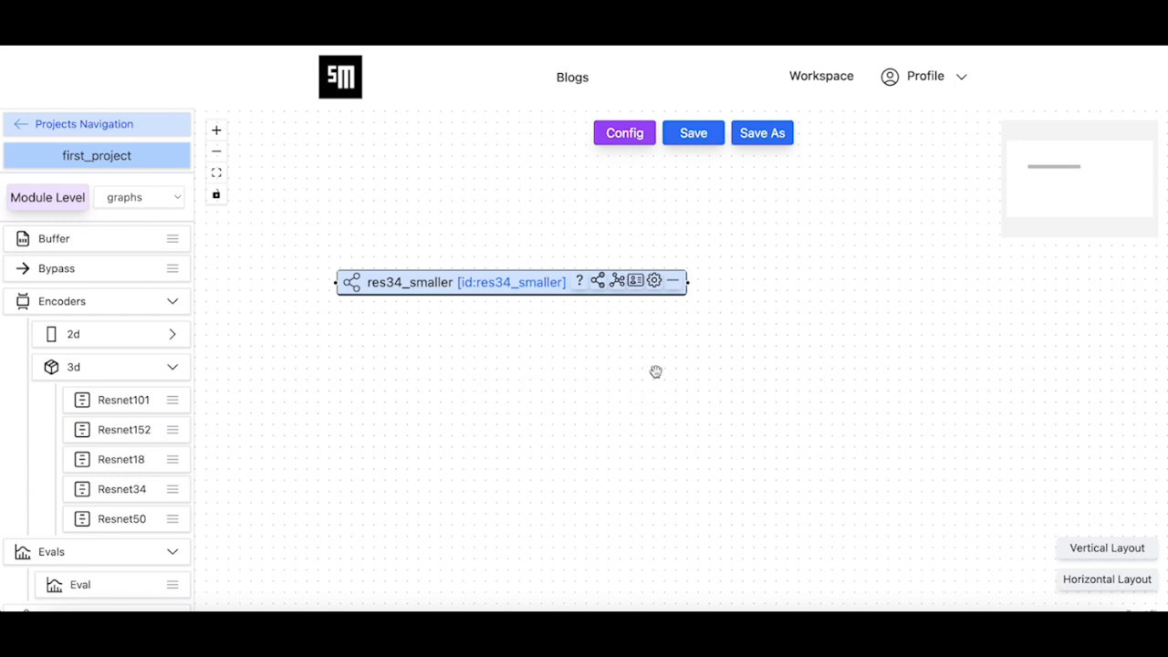
Save the module with only the res34_smaller node in the graph
{"action": "left_click", "coordinate": [711, 144]}
{"action": "left_click", "coordinate": [557, 398]}
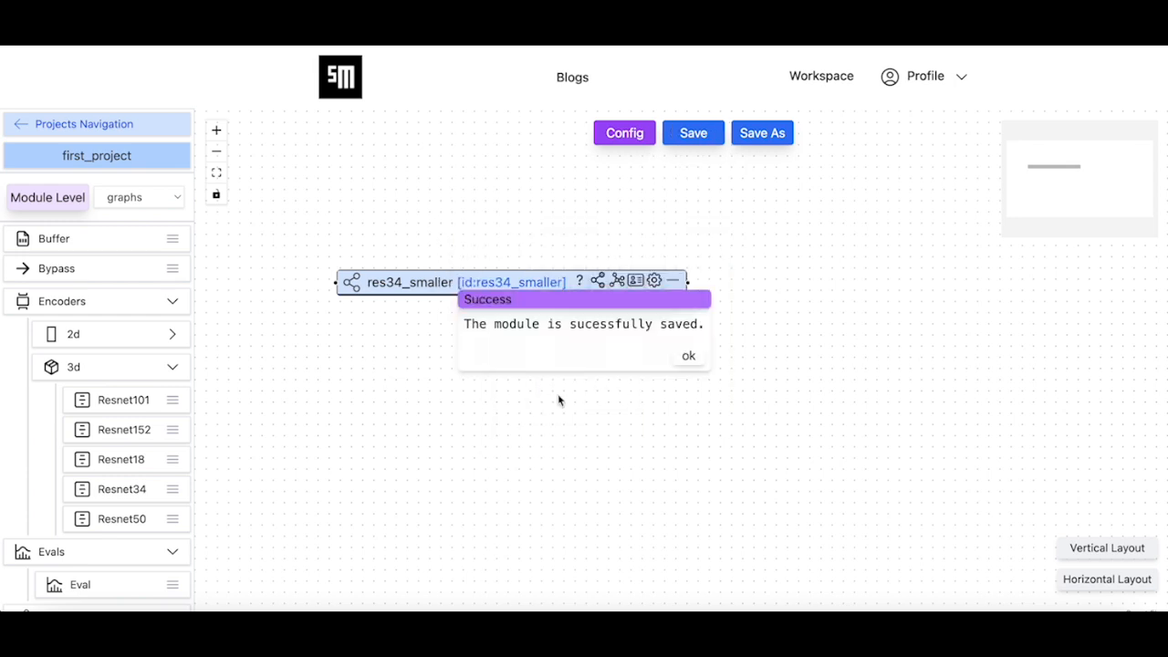
{"action": "left_click", "coordinate": [689, 356]}
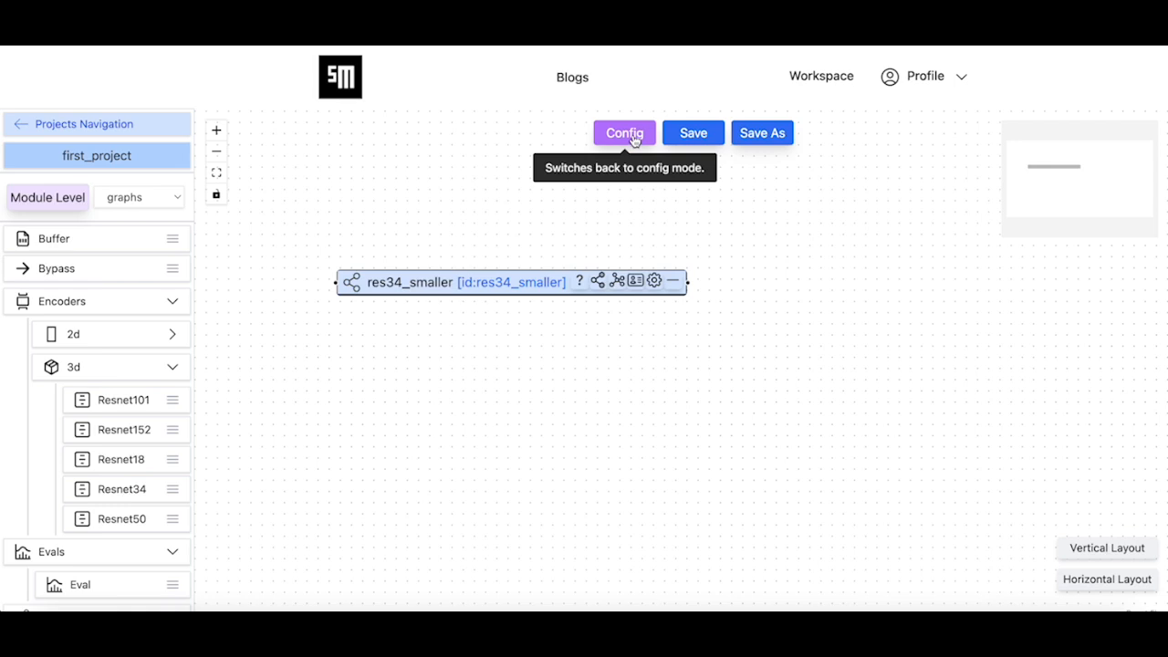
Switch to config mode, set the MetaGraph's name to fusion_net and save the module
{"action": "left_click", "coordinate": [629, 148]}
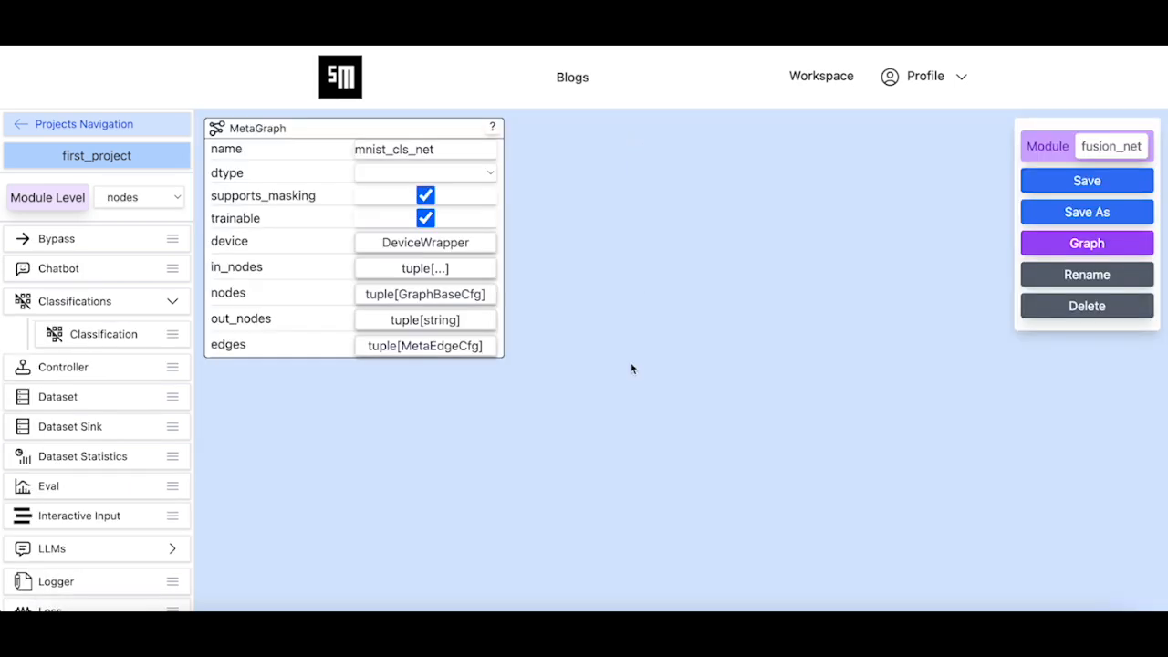
{"action": "double_click", "coordinate": [431, 149]}
{"action": "type", "text": "fusion_net"}
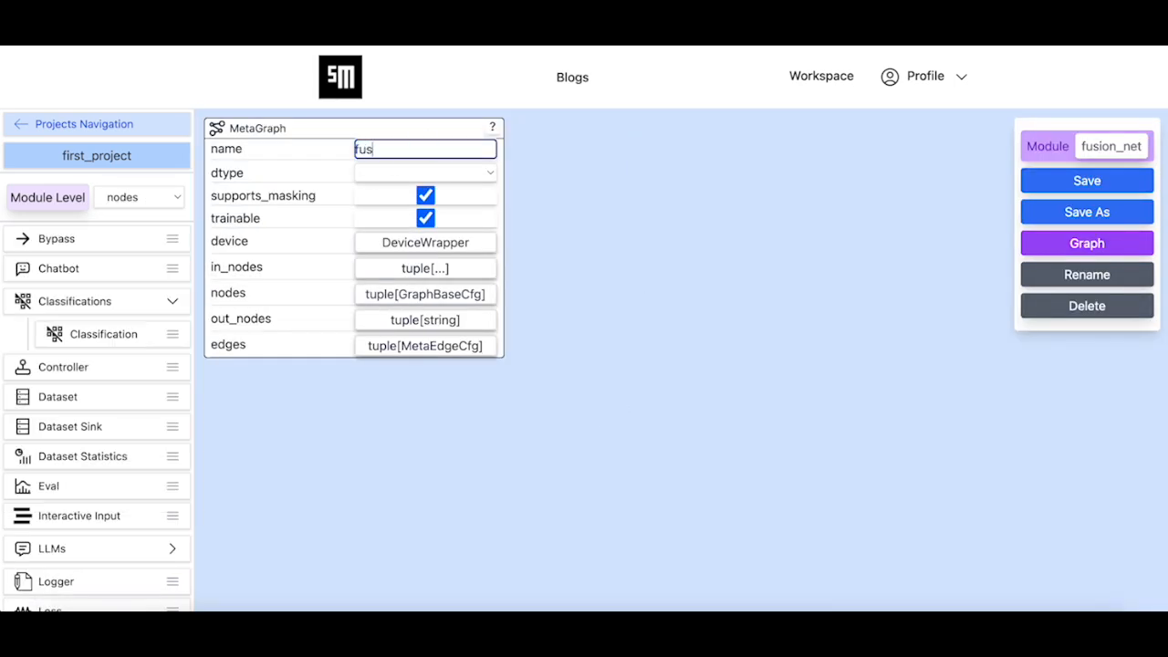
{"action": "left_click", "coordinate": [902, 310]}
{"action": "left_click", "coordinate": [1091, 181]}
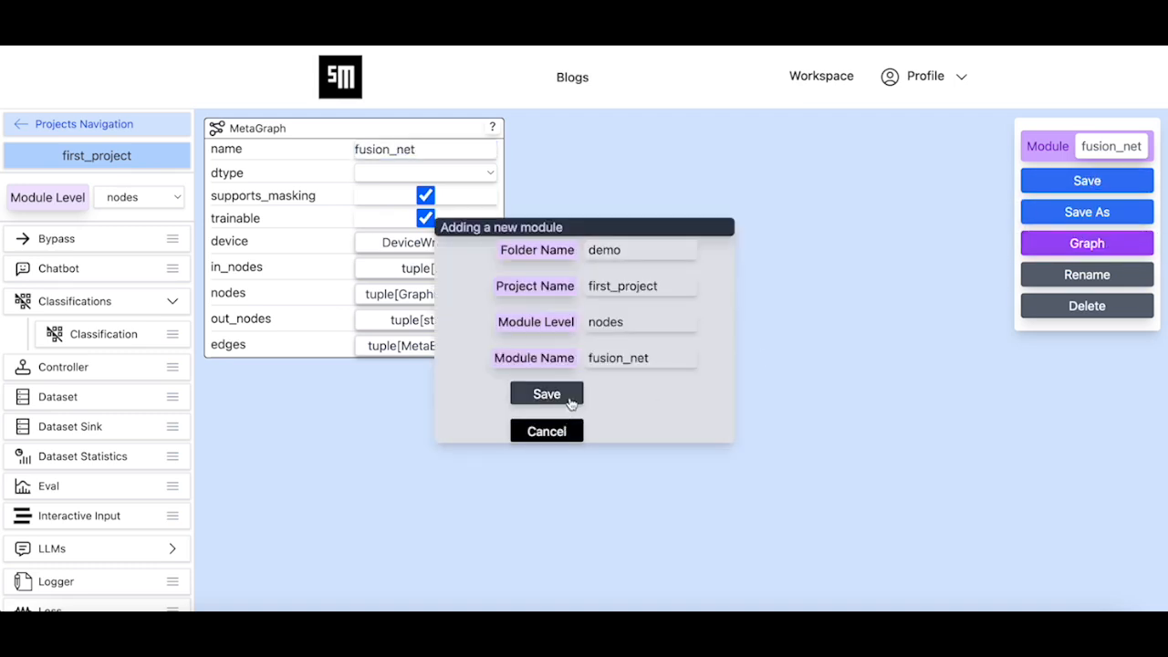
{"action": "left_click", "coordinate": [571, 400]}
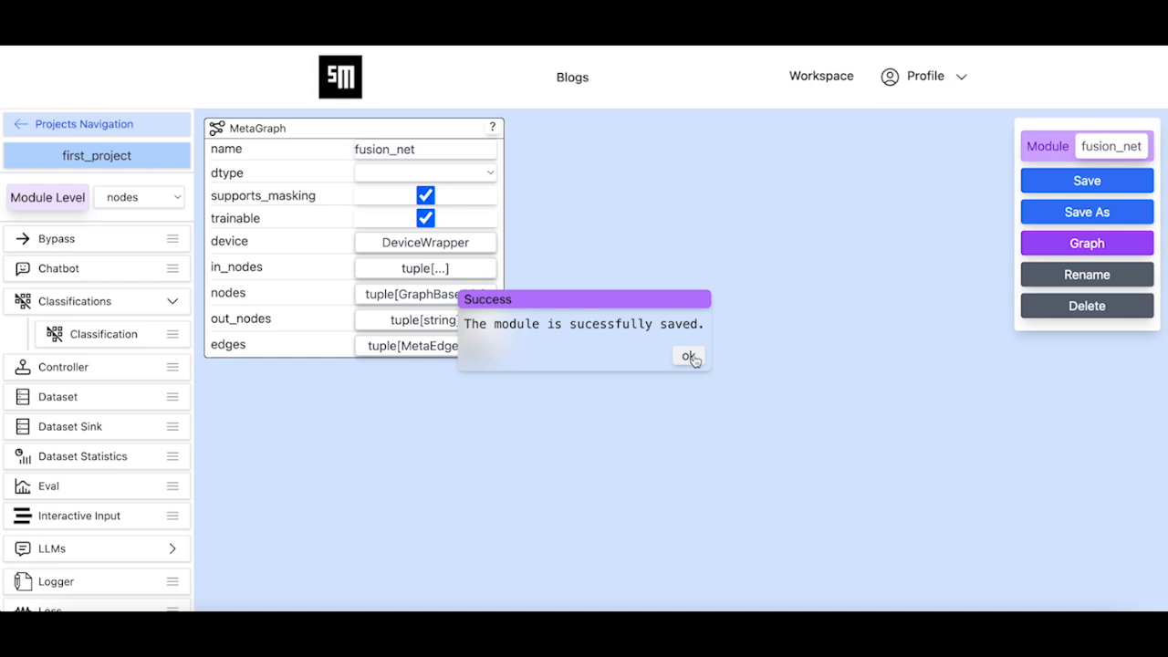
{"action": "left_click", "coordinate": [692, 357]}
Open the 3D Resnet18 encoder config at the graphs module level and set its in_channels to 4
{"action": "mouse_move", "coordinate": [157, 195]}
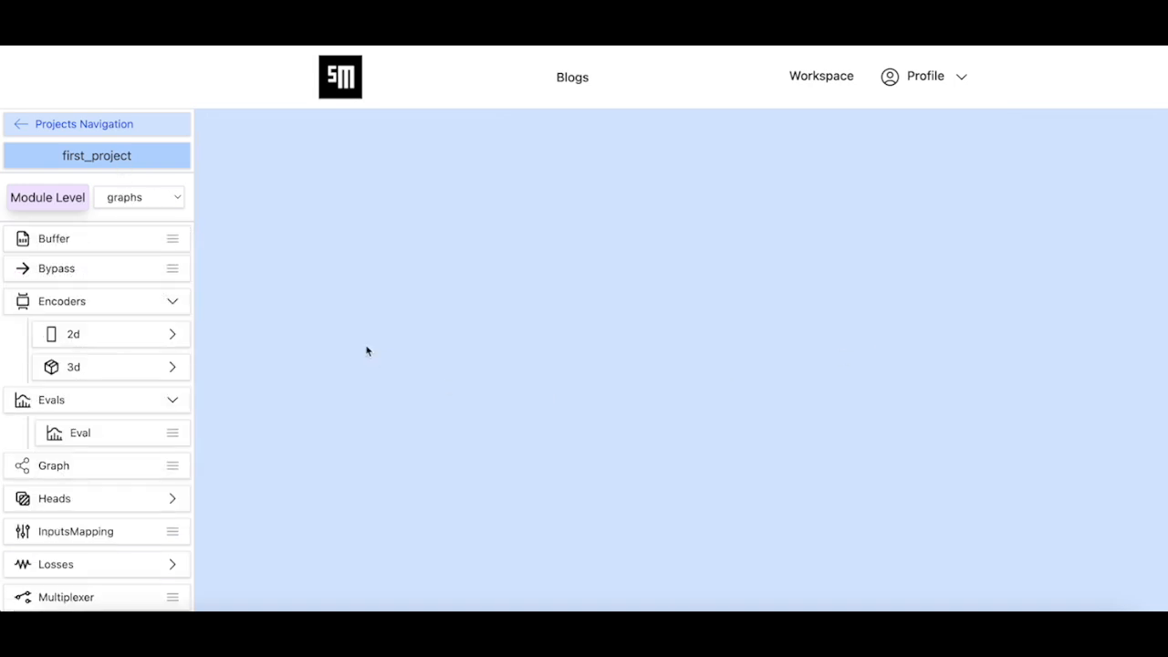
{"action": "left_click", "coordinate": [130, 374]}
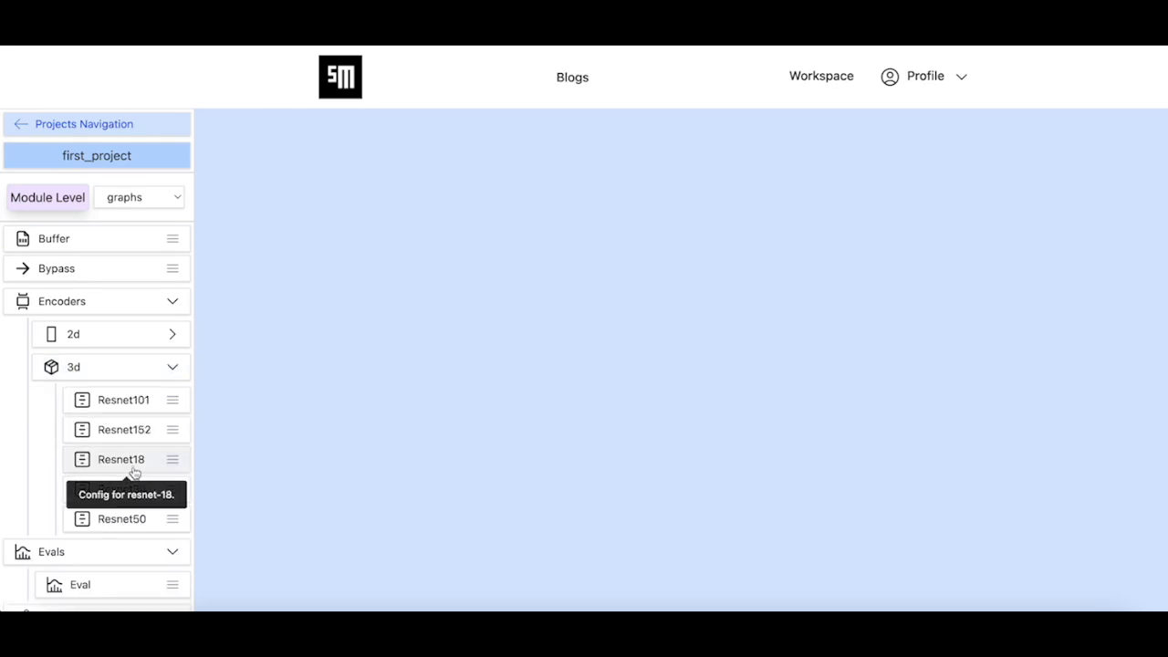
{"action": "left_click", "coordinate": [134, 467]}
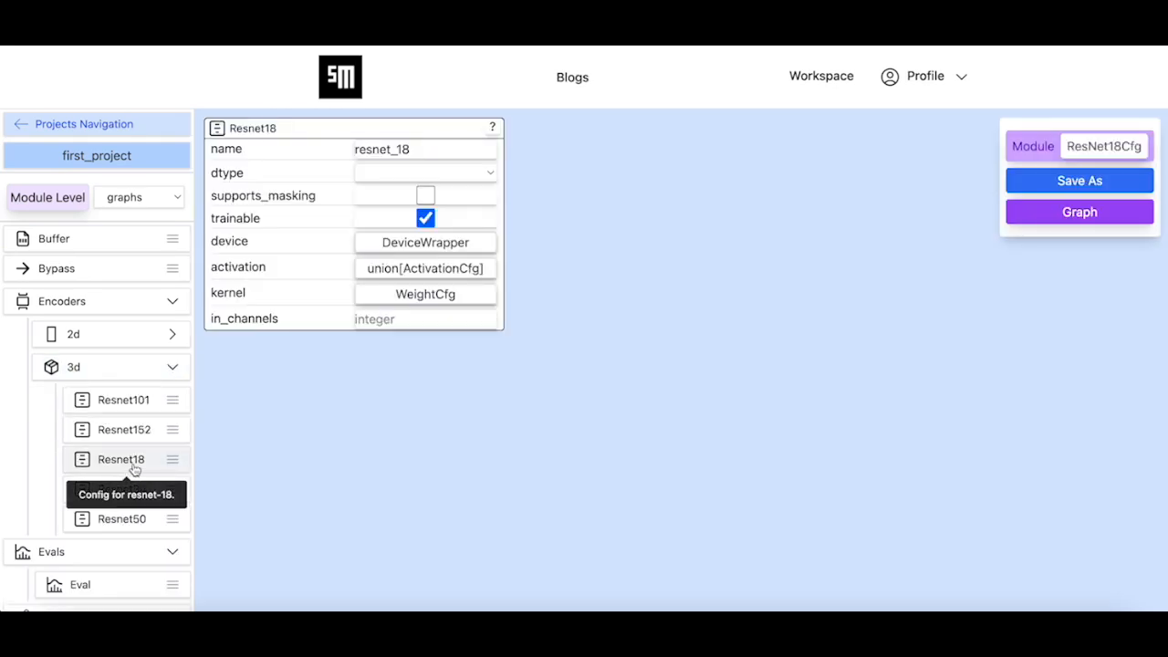
{"action": "left_click", "coordinate": [468, 316]}
{"action": "type", "text": "4"}
{"action": "left_click", "coordinate": [712, 308]}
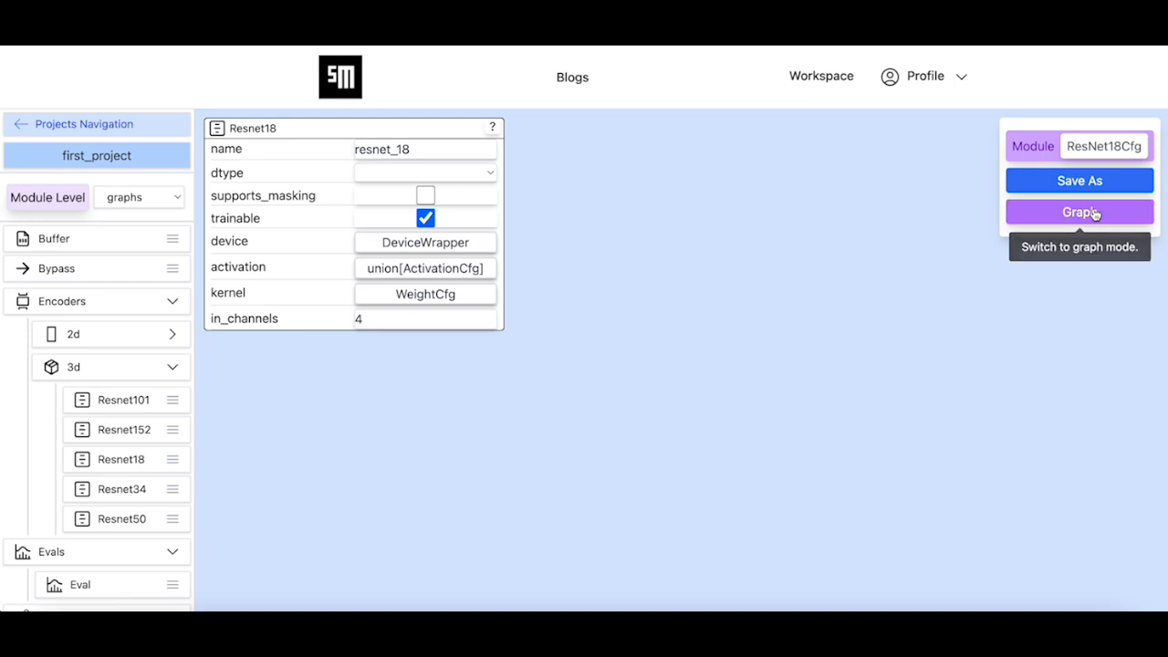
Switch the Resnet18 config to graph mode and acknowledge the base config warning
{"action": "left_click", "coordinate": [1093, 212]}
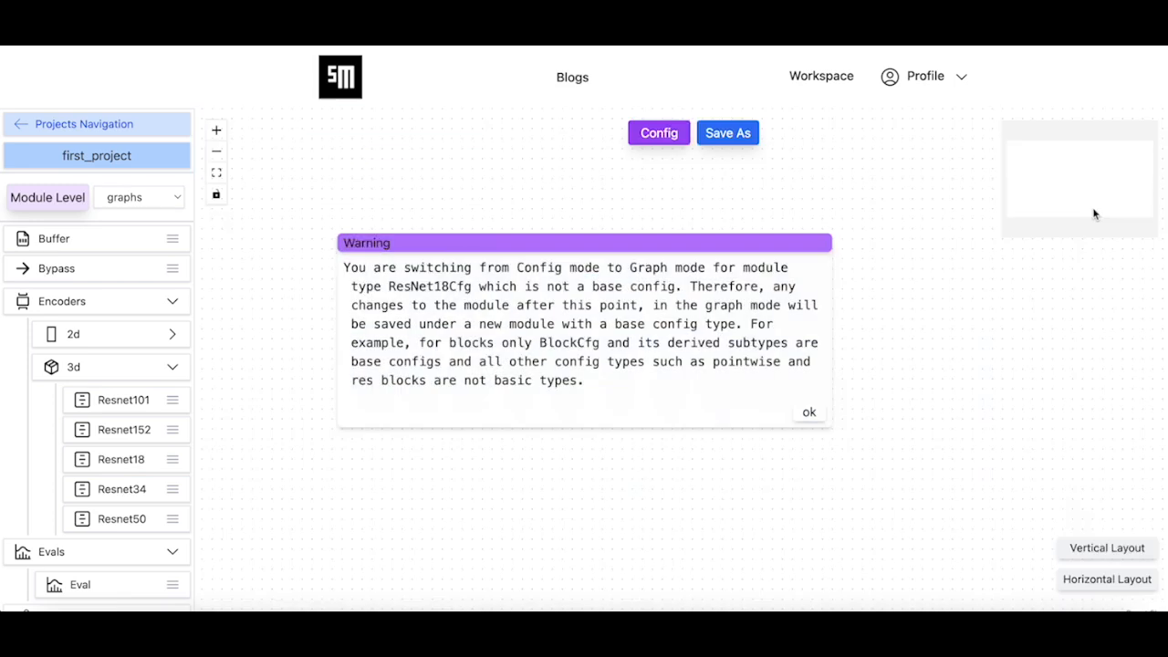
{"action": "left_click", "coordinate": [809, 411]}
{"action": "scroll", "coordinate": [572, 408], "scroll_direction": "down", "scroll_amount": 3}
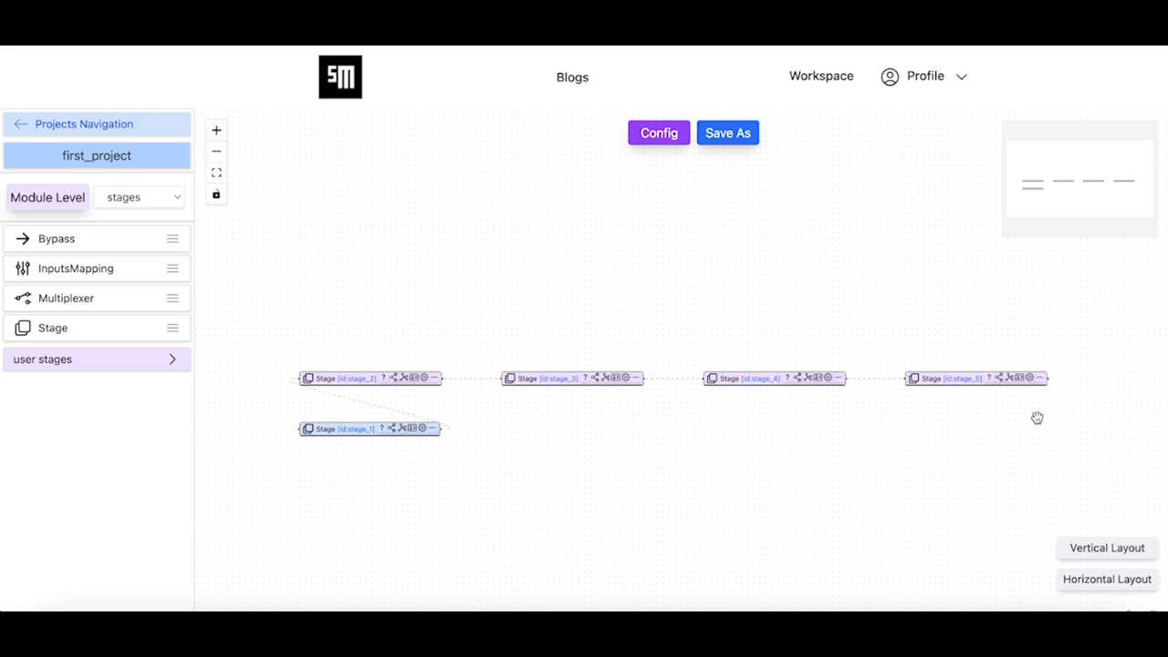
Examine the ResBlockCfg default object in the block setting of stage_5, then close its nested settings
{"action": "left_click_drag", "start_coordinate": [1035, 417], "coordinate": [910, 352]}
{"action": "left_click", "coordinate": [902, 312]}
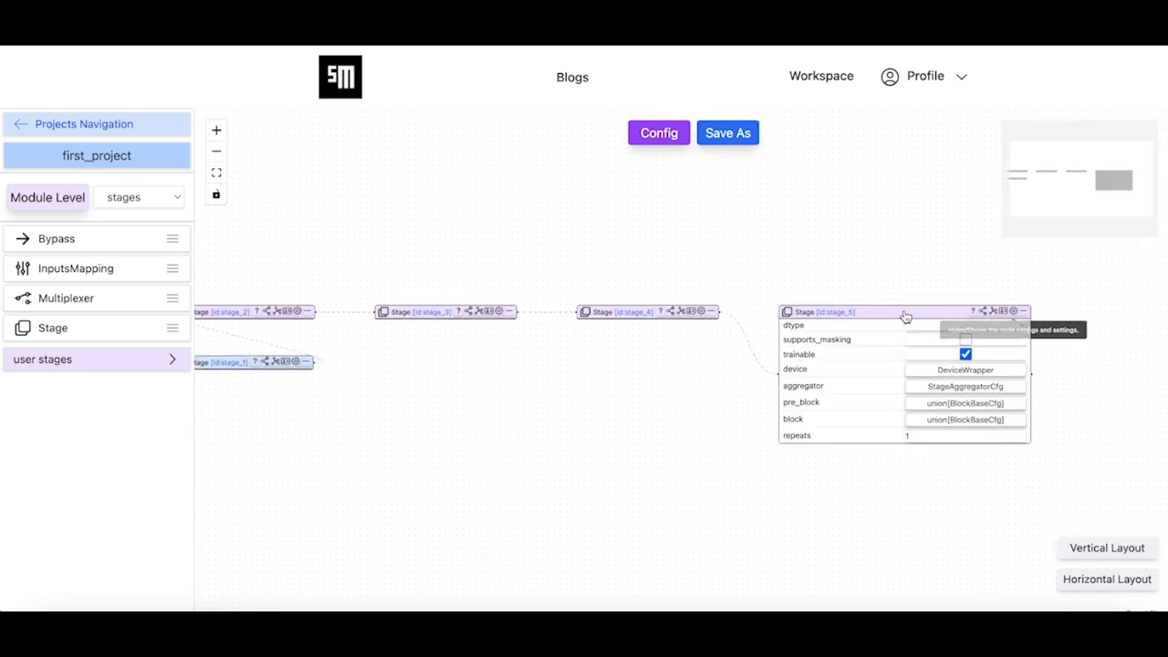
{"action": "left_click", "coordinate": [928, 426]}
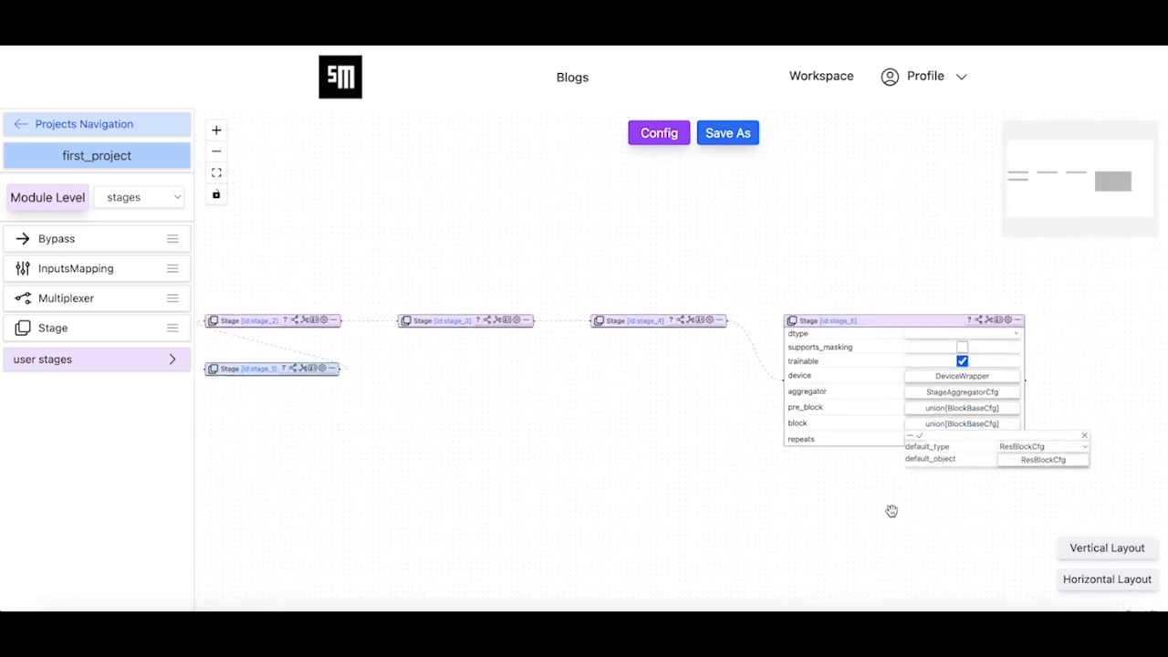
{"action": "left_click", "coordinate": [1015, 467]}
{"action": "left_click_drag", "start_coordinate": [925, 519], "coordinate": [817, 418]}
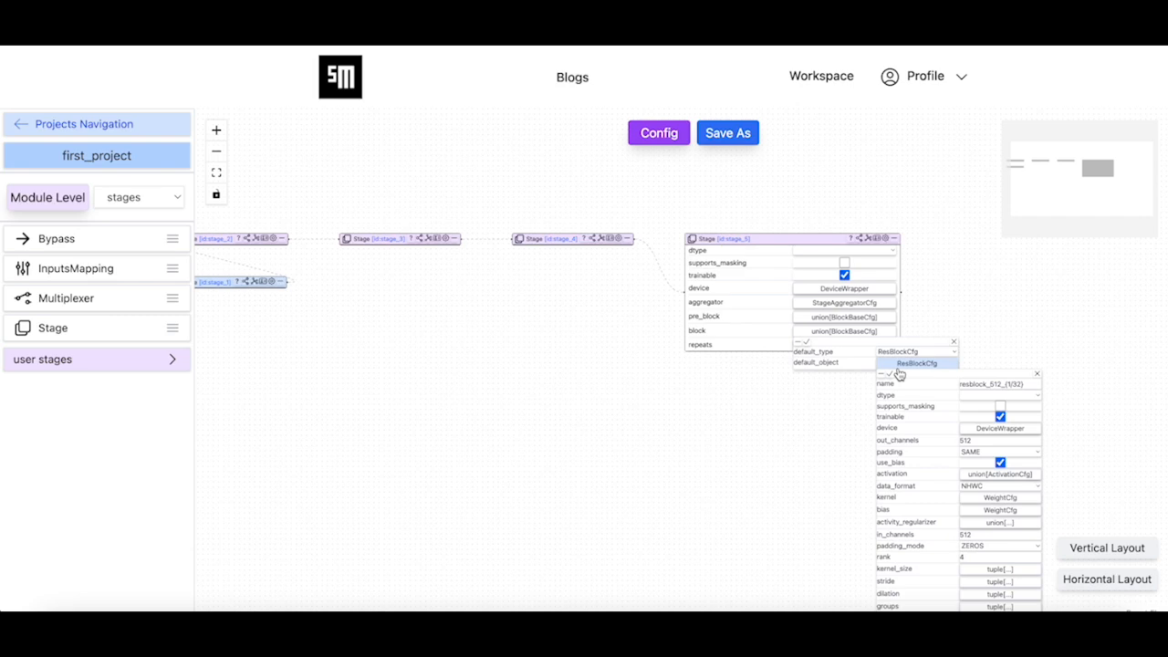
{"action": "left_click", "coordinate": [890, 375]}
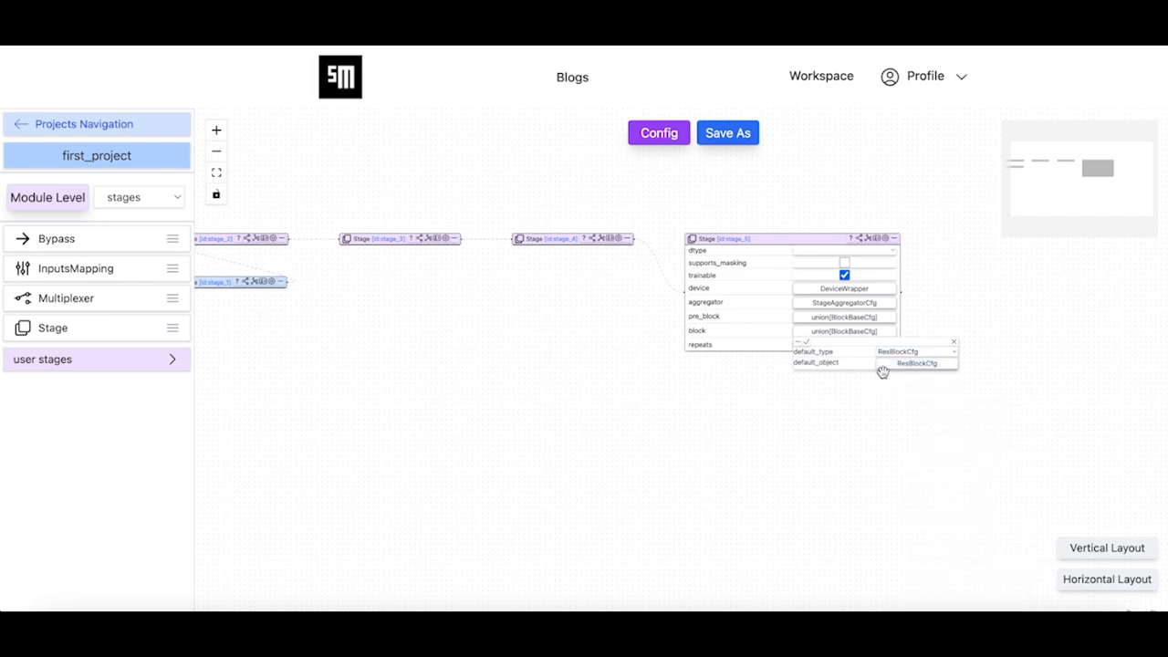
{"action": "left_click", "coordinate": [806, 347]}
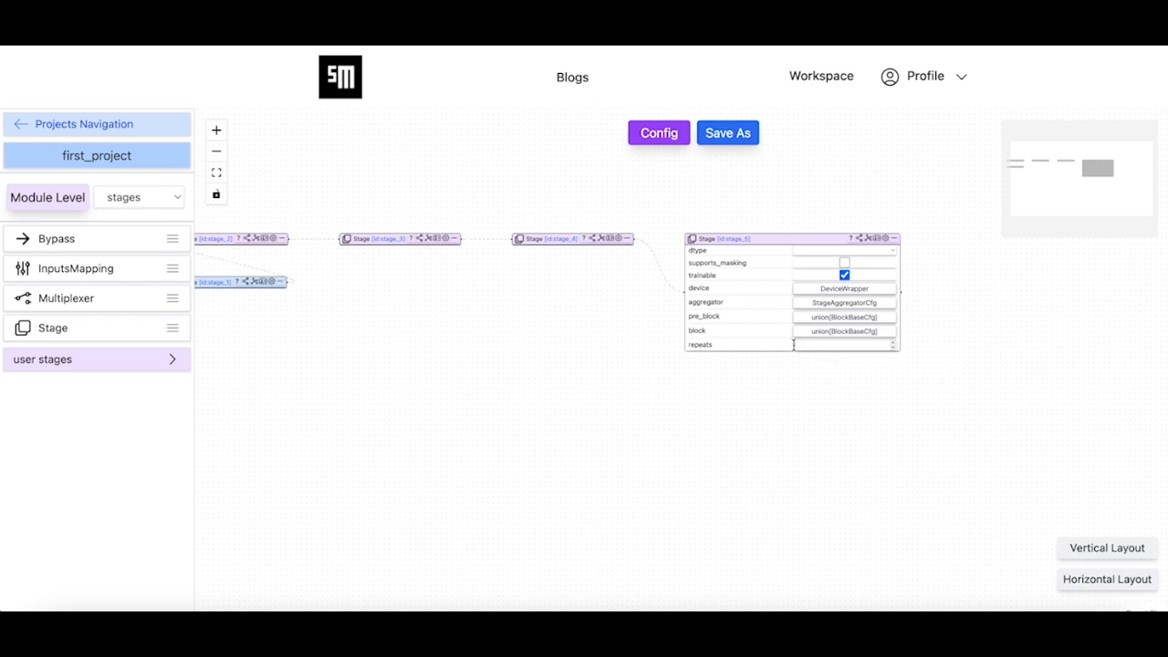
Set the node mode of stage_4 and stage_3 to internal_node
{"action": "left_click", "coordinate": [595, 243]}
{"action": "left_click", "coordinate": [604, 259]}
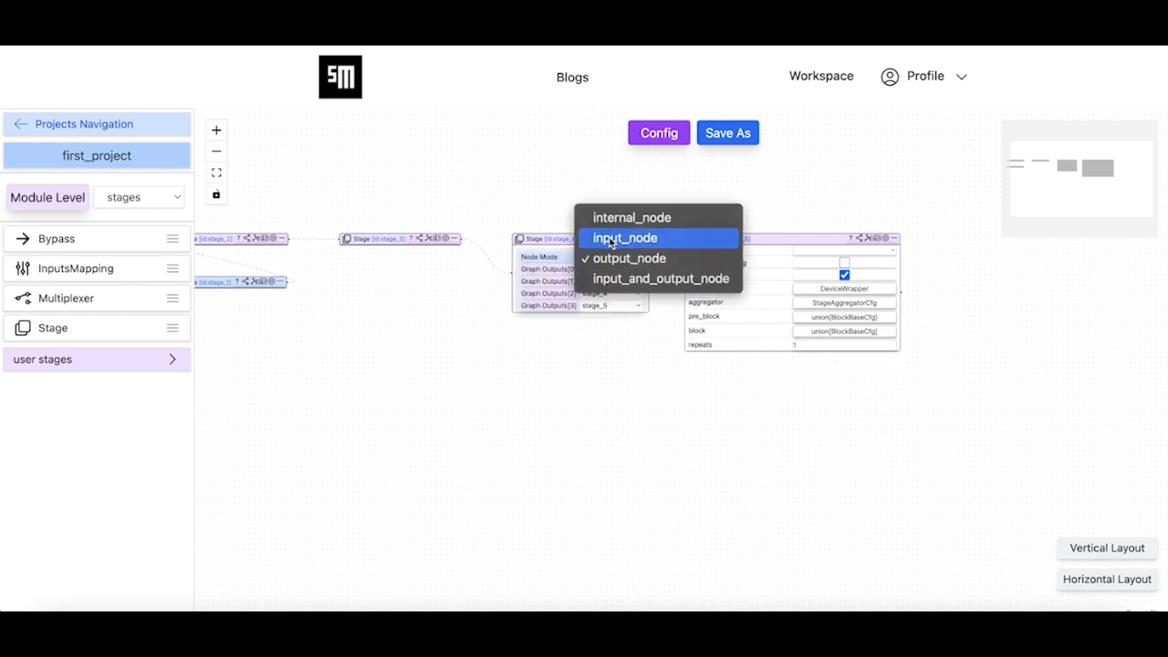
{"action": "left_click", "coordinate": [631, 218]}
{"action": "left_click", "coordinate": [422, 244]}
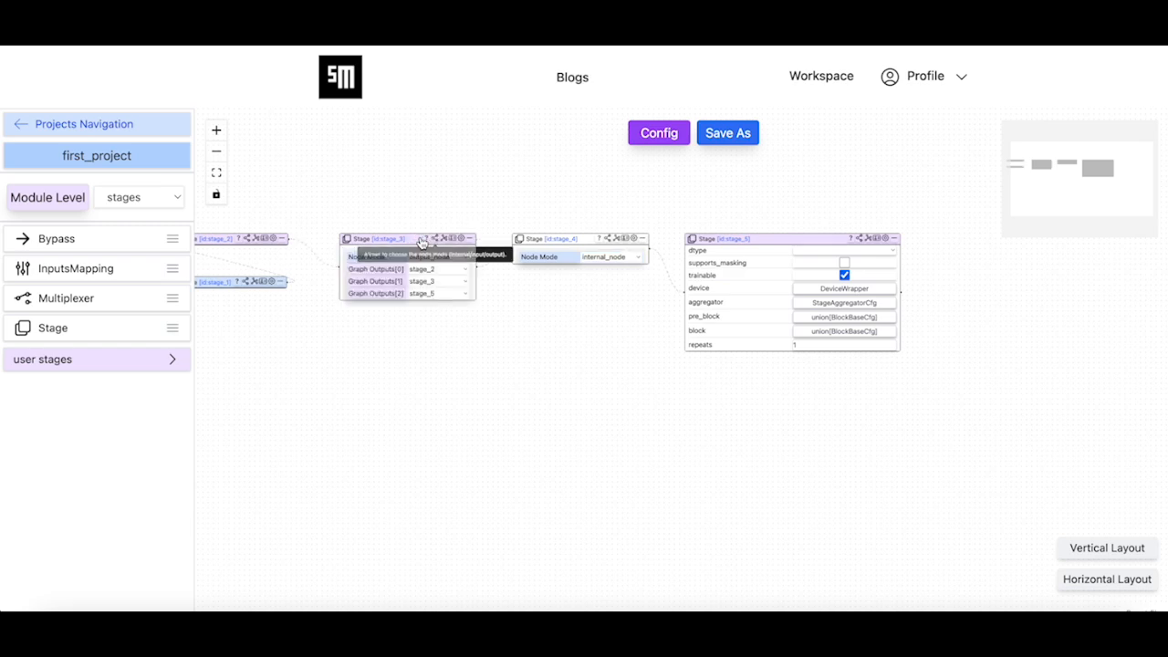
{"action": "left_click", "coordinate": [436, 261]}
{"action": "left_click", "coordinate": [456, 218]}
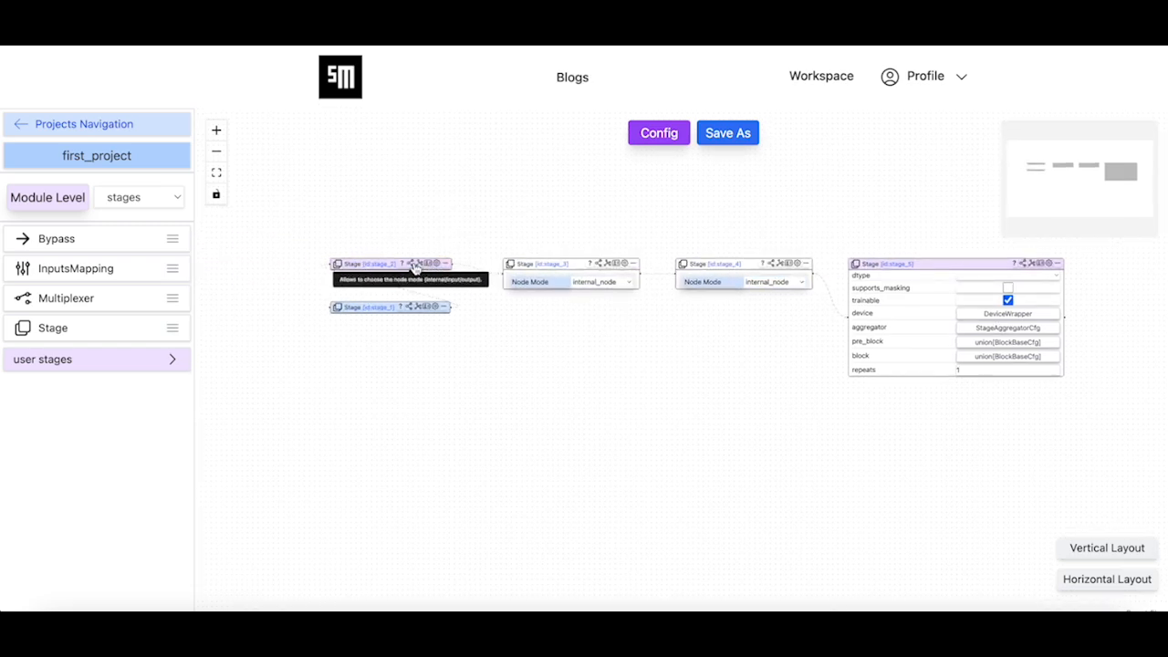
Set the node mode of stage_2 to internal_node
{"action": "left_click", "coordinate": [418, 276]}
{"action": "left_click", "coordinate": [418, 283]}
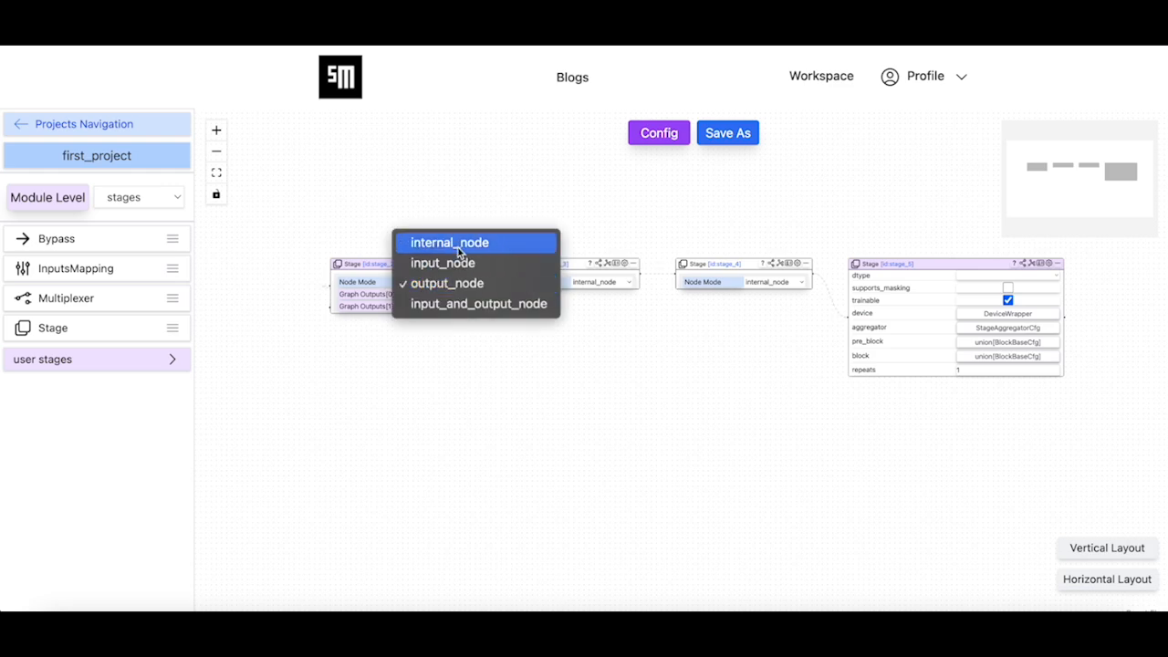
{"action": "left_click", "coordinate": [455, 245]}
{"action": "left_click_drag", "start_coordinate": [586, 361], "coordinate": [503, 365]}
Return the graph to config mode, review its out_nodes list and accept it
{"action": "left_click", "coordinate": [661, 137]}
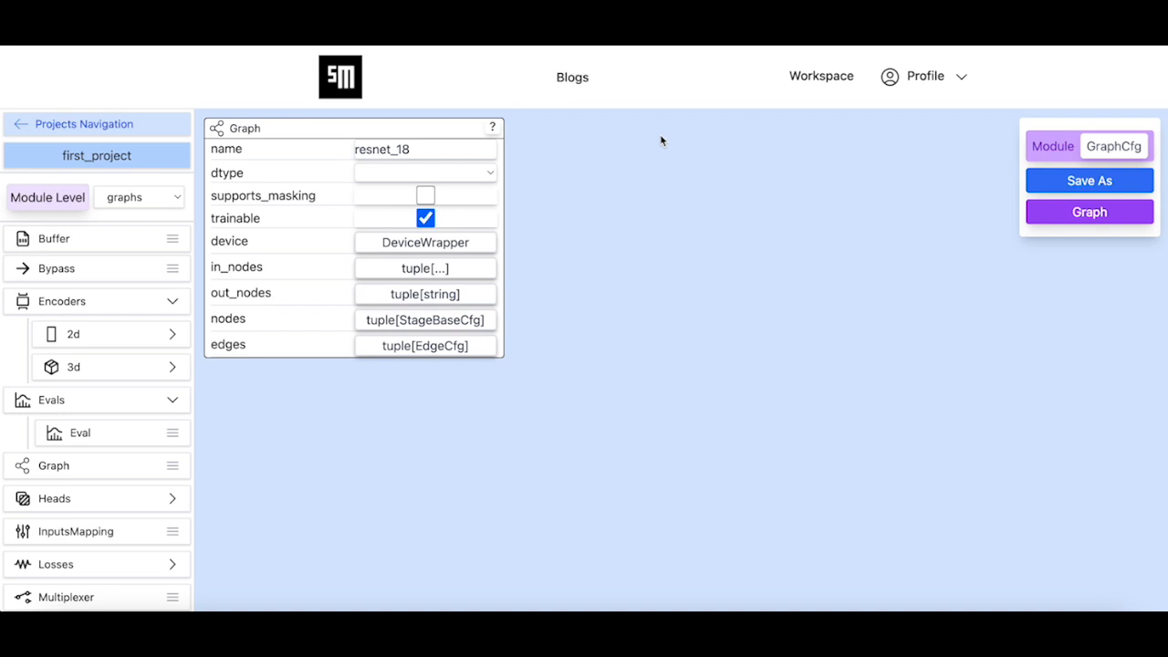
{"action": "left_click", "coordinate": [436, 297]}
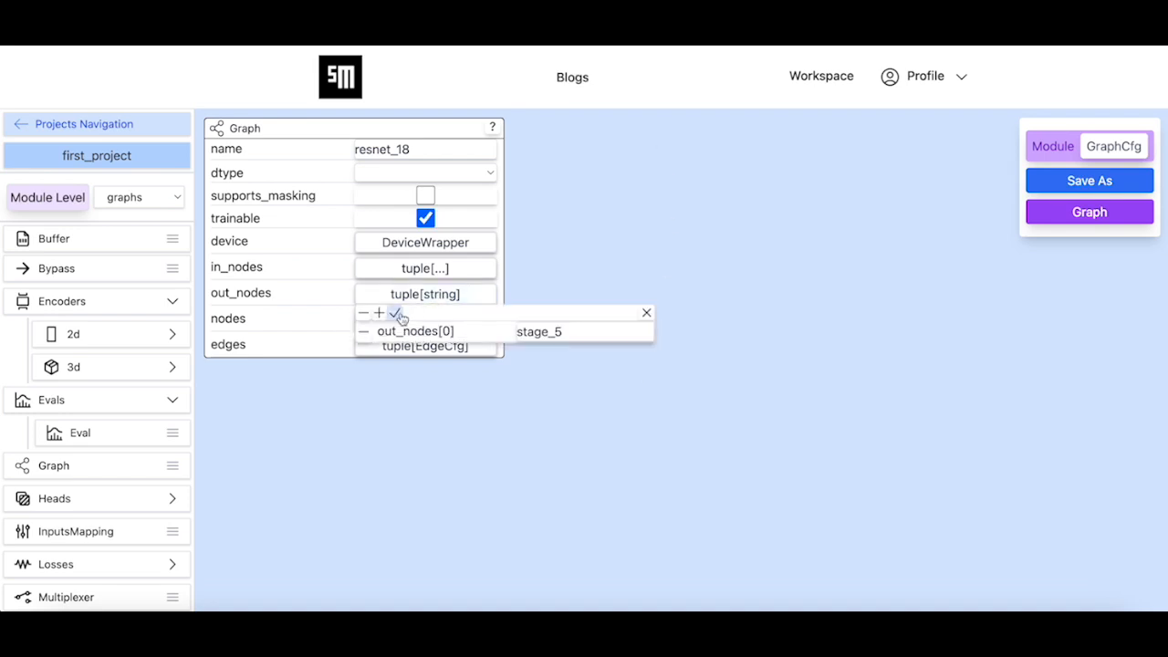
{"action": "left_click", "coordinate": [395, 313]}
Change the graph's name to my_resnet_18 and save it as a new graphs-level module named my_resnet_18
{"action": "left_click", "coordinate": [420, 149]}
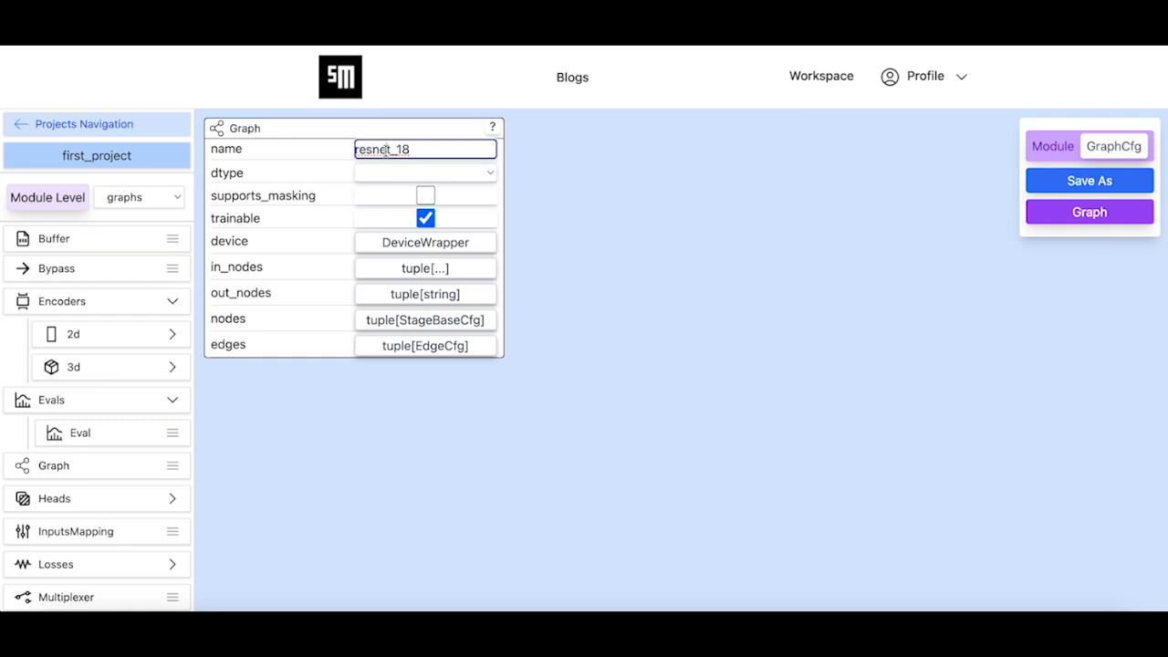
{"action": "type", "text": "my_"}
{"action": "left_click", "coordinate": [1092, 186]}
{"action": "left_click", "coordinate": [646, 360]}
{"action": "type", "text": "my"}
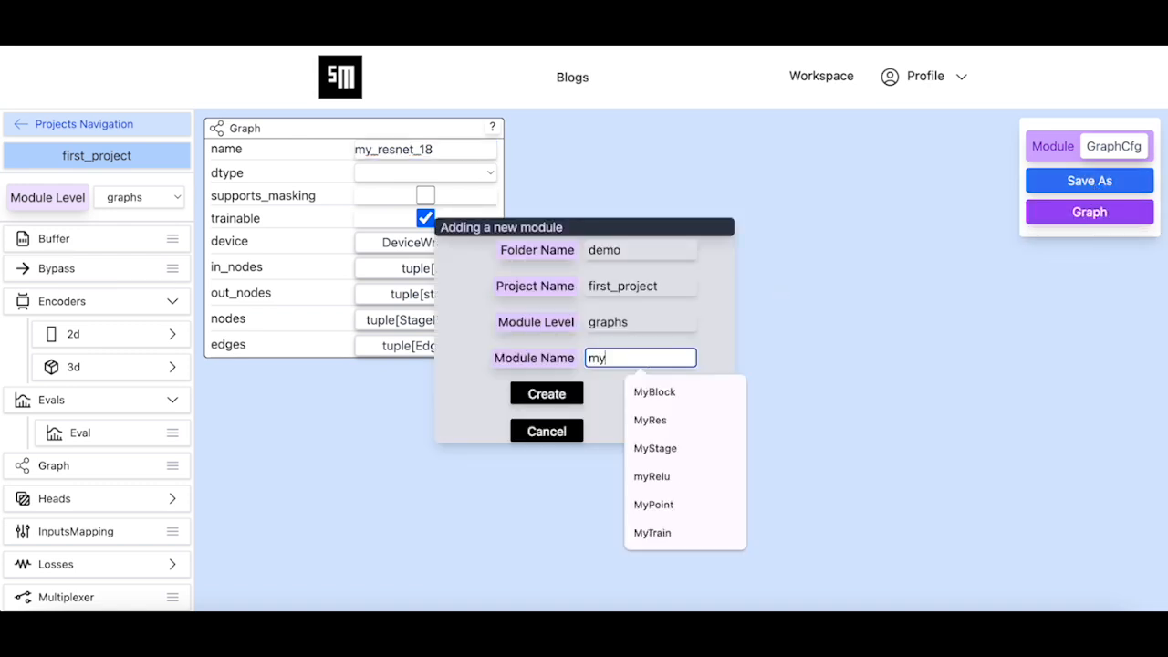
{"action": "type", "text": "_resnet_18"}
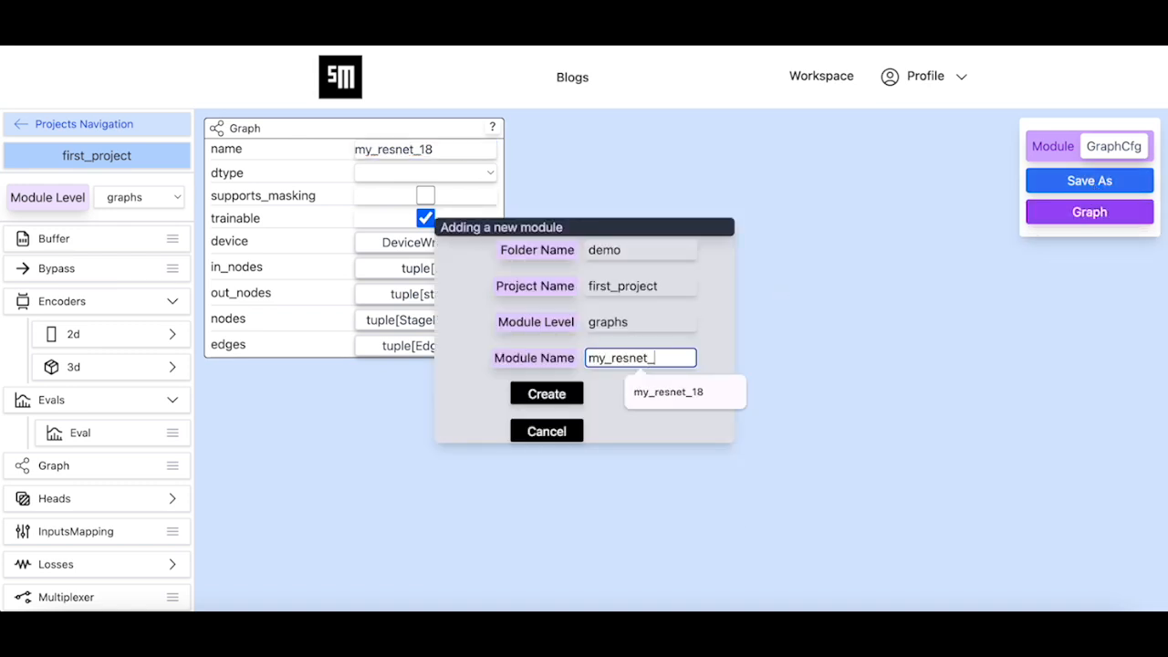
{"action": "left_click", "coordinate": [548, 394]}
{"action": "left_click", "coordinate": [699, 356]}
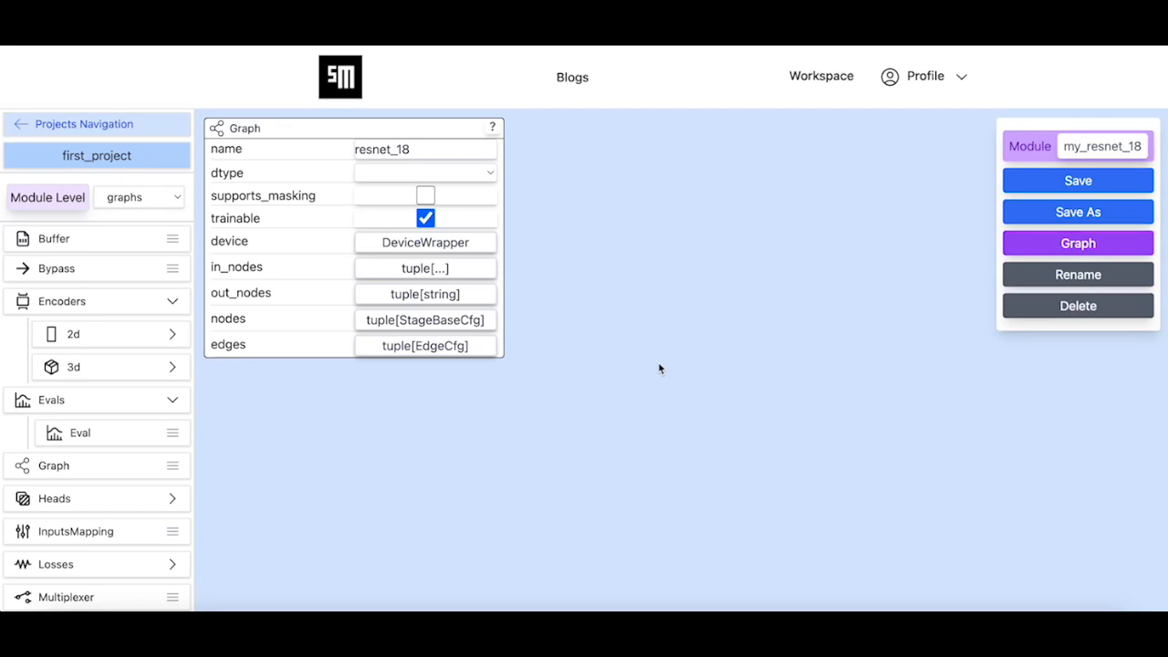
Open the user-defined fusion_net module at the nodes level and switch it to graph mode
{"action": "left_click", "coordinate": [164, 201]}
{"action": "left_click", "coordinate": [137, 181]}
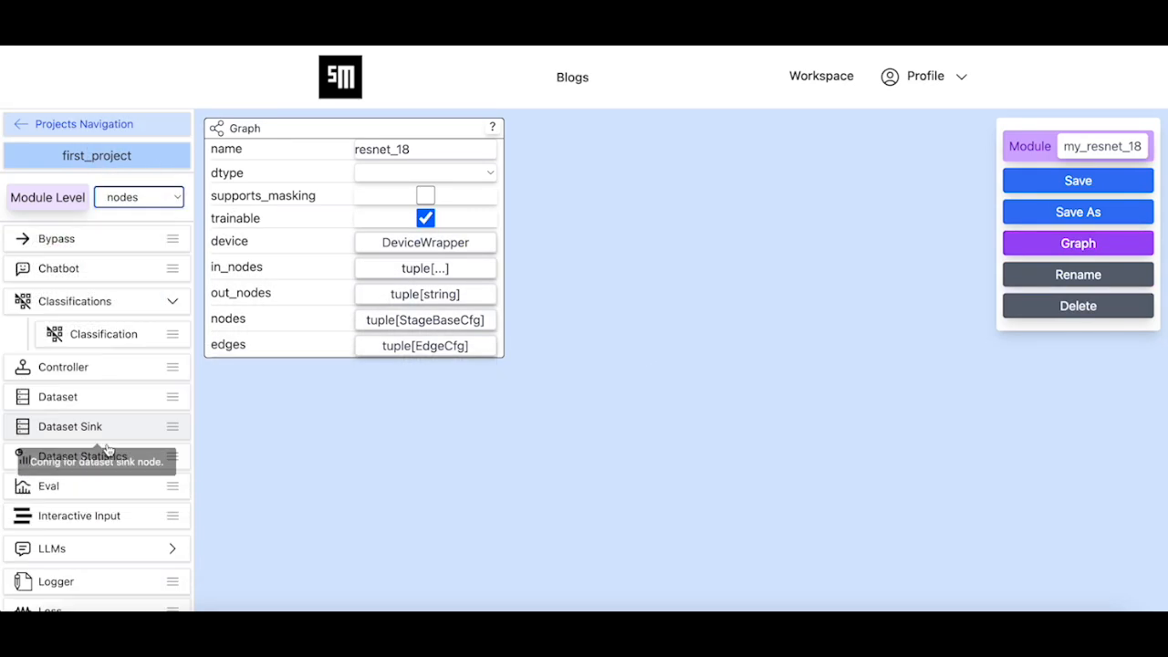
{"action": "scroll", "coordinate": [107, 449], "scroll_direction": "down", "scroll_amount": 2}
{"action": "scroll", "coordinate": [109, 451], "scroll_direction": "down", "scroll_amount": 2}
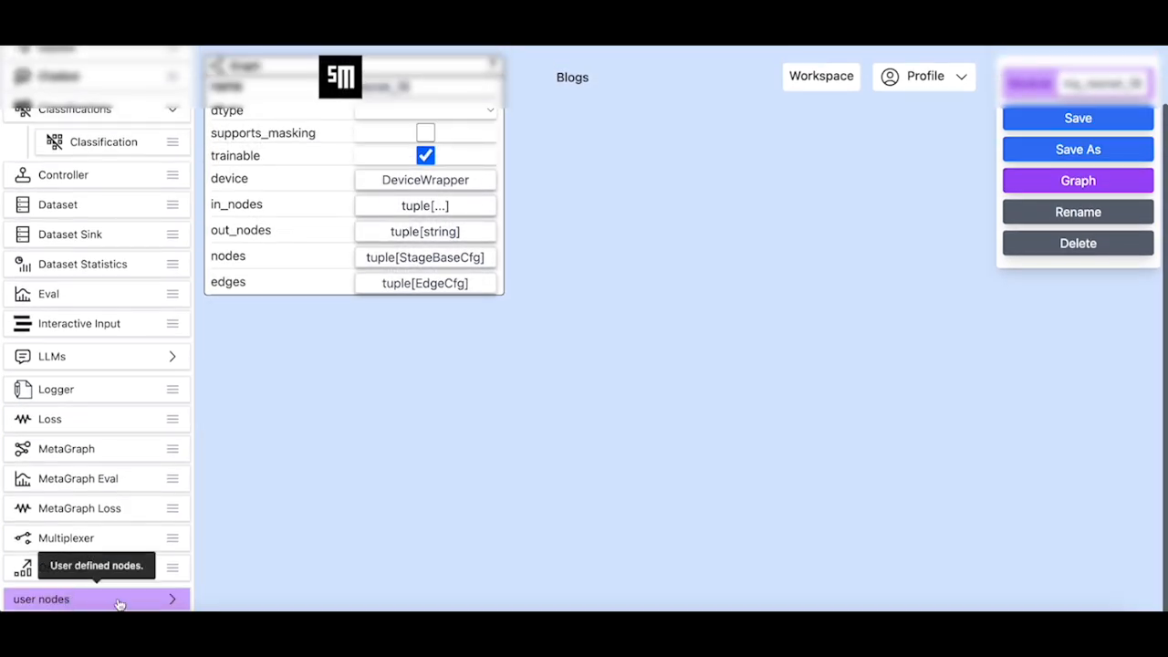
{"action": "left_click", "coordinate": [118, 602]}
{"action": "left_click", "coordinate": [105, 599]}
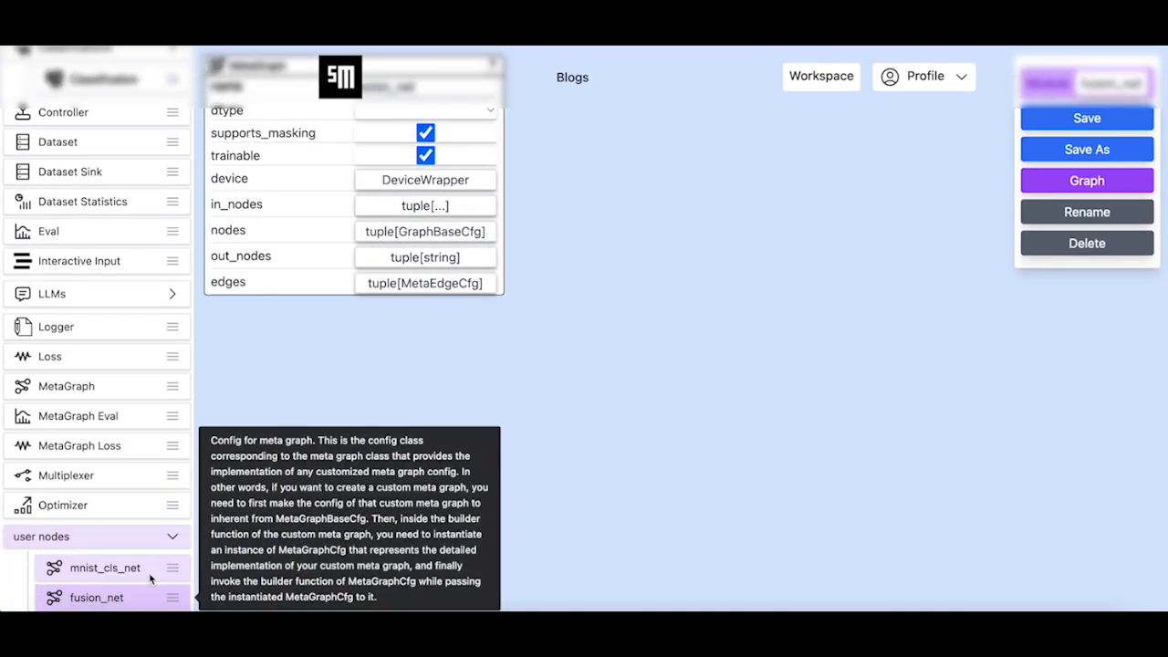
{"action": "scroll", "coordinate": [879, 320], "scroll_direction": "up", "scroll_amount": 2}
{"action": "left_click", "coordinate": [1098, 245]}
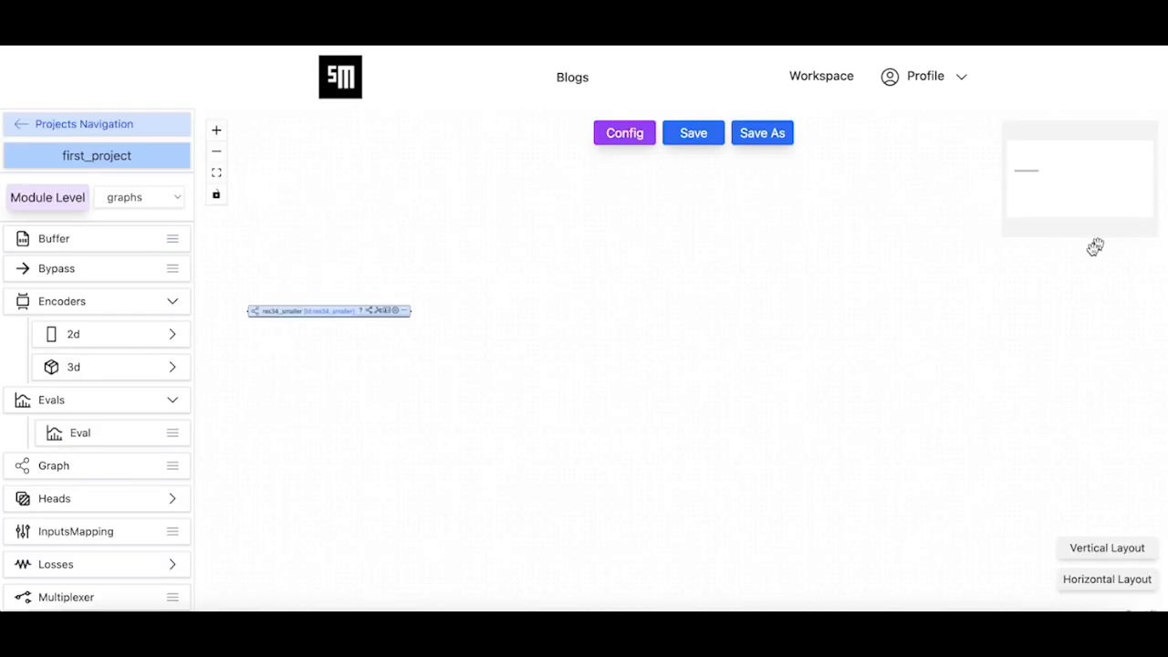
Add the user graph my_resnet_18 to the fusion_net graph and place it just below res34_smaller
{"action": "scroll", "coordinate": [332, 331], "scroll_direction": "up", "scroll_amount": 2}
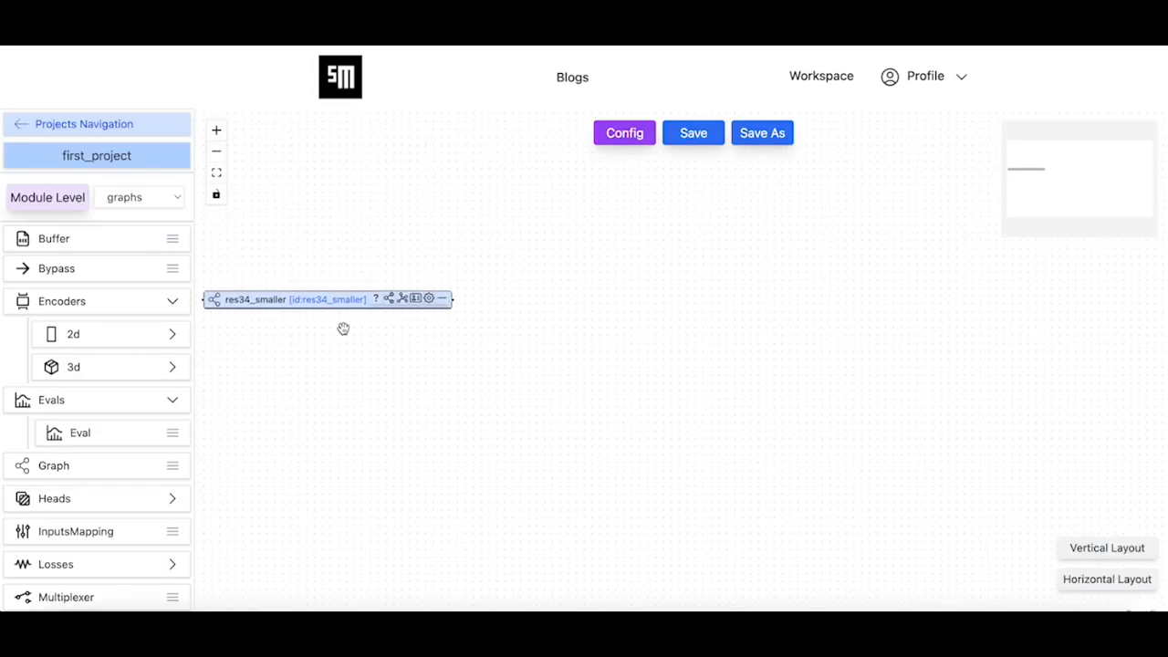
{"action": "left_click_drag", "start_coordinate": [341, 328], "coordinate": [391, 299]}
{"action": "scroll", "coordinate": [73, 566], "scroll_direction": "down", "scroll_amount": 3}
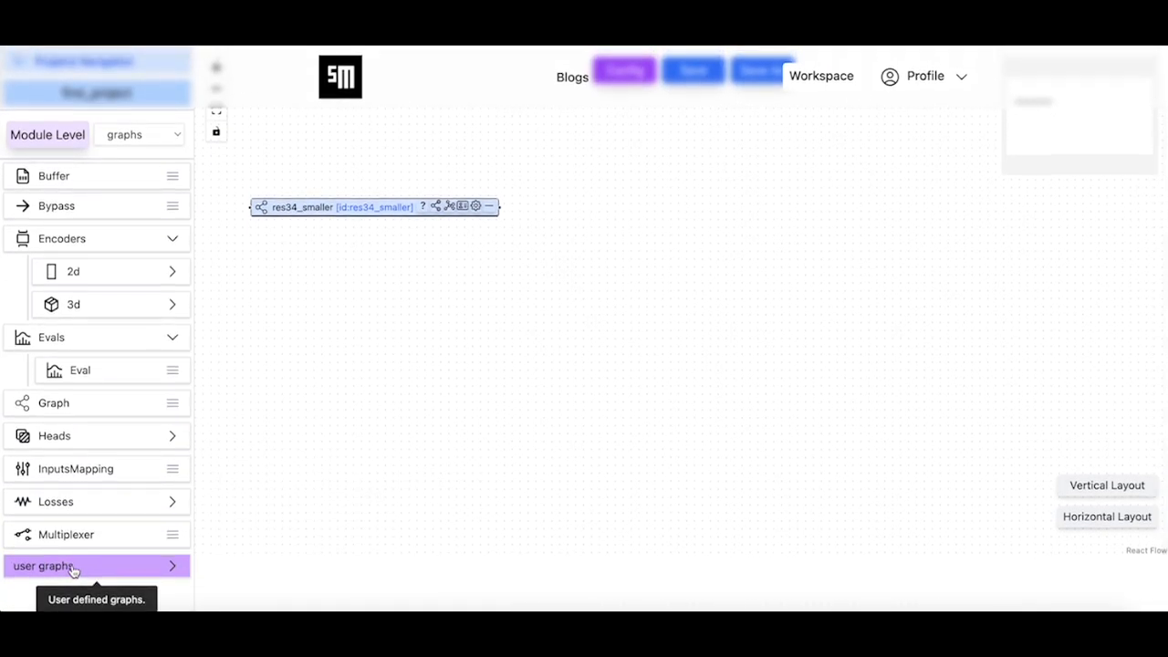
{"action": "left_click", "coordinate": [72, 564]}
{"action": "scroll", "coordinate": [72, 564], "scroll_direction": "down", "scroll_amount": 1}
{"action": "left_click_drag", "start_coordinate": [69, 595], "coordinate": [363, 287]}
{"action": "left_click_drag", "start_coordinate": [482, 302], "coordinate": [360, 278]}
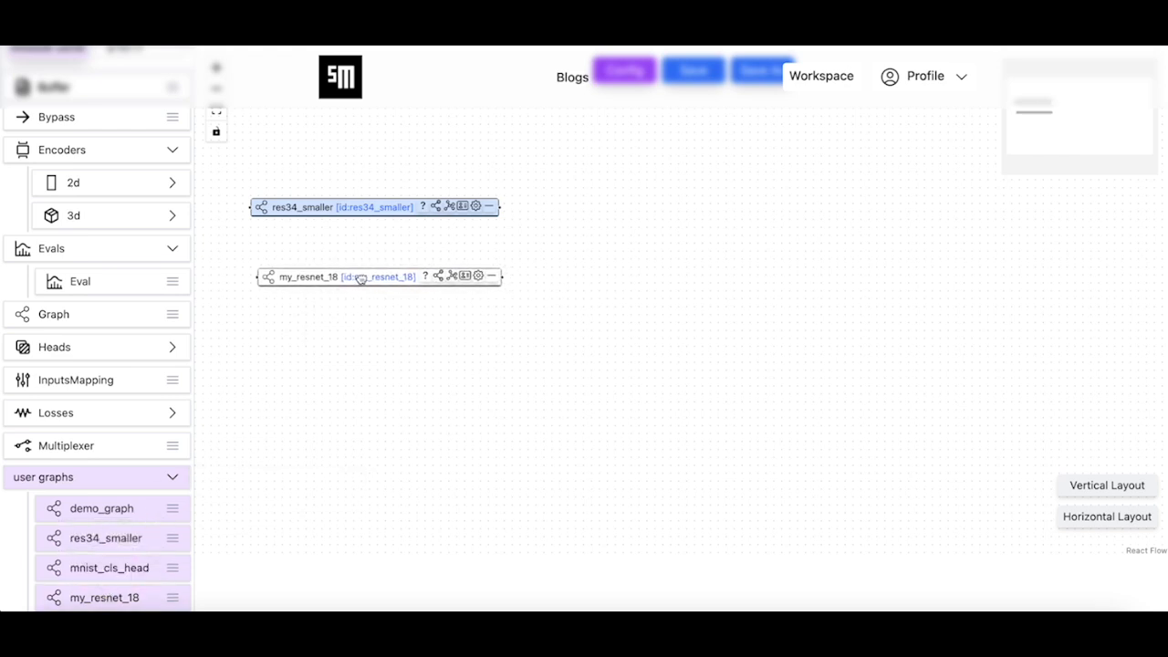
Set the node mode of my_resnet_18 to input_node
{"action": "left_click", "coordinate": [437, 274]}
{"action": "left_click", "coordinate": [451, 306]}
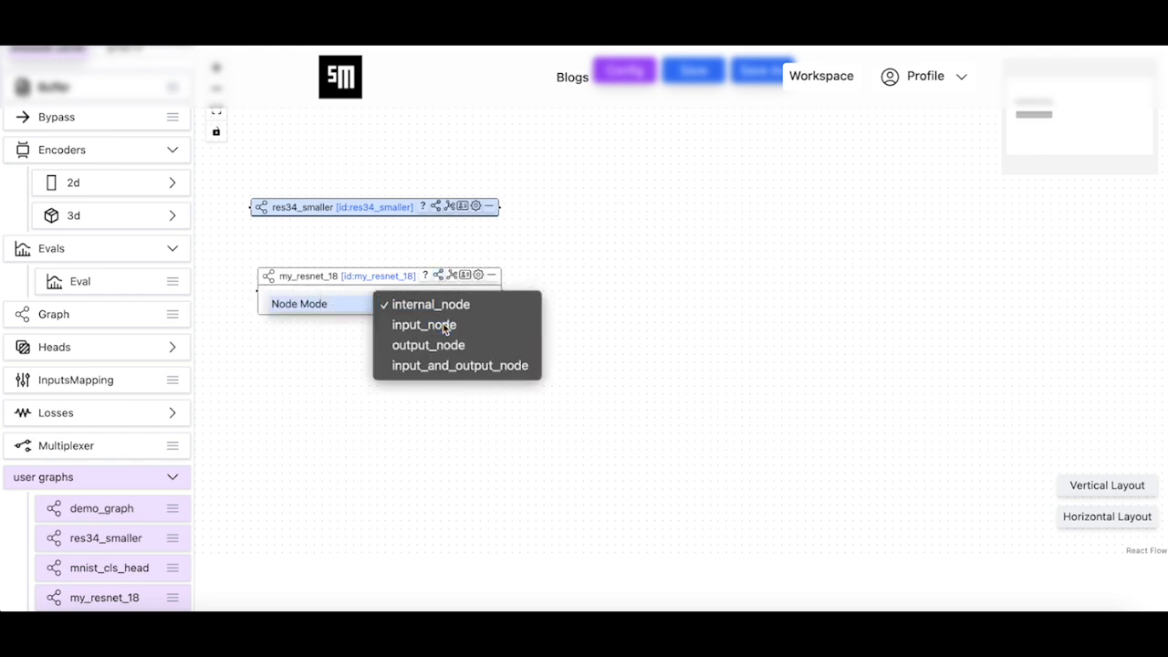
{"action": "left_click", "coordinate": [439, 324]}
{"action": "left_click_drag", "start_coordinate": [600, 352], "coordinate": [592, 475]}
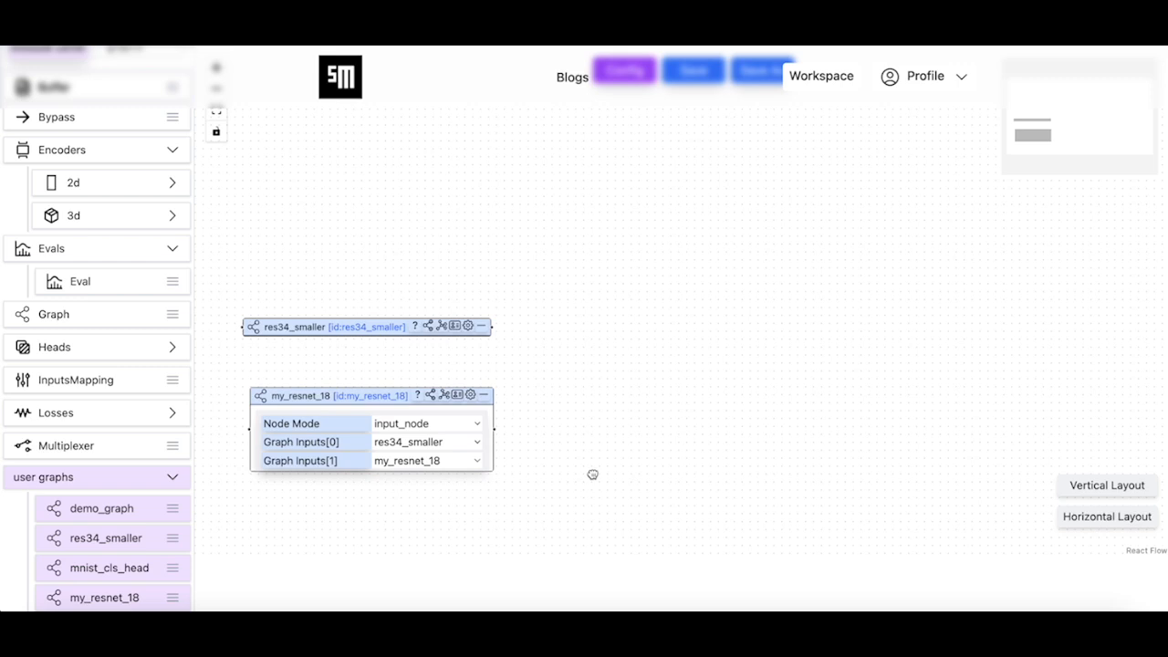
Save the changes to the fusion_net module and acknowledge the save
{"action": "scroll", "coordinate": [592, 474], "scroll_direction": "up", "scroll_amount": 3}
{"action": "scroll", "coordinate": [89, 344], "scroll_direction": "up", "scroll_amount": 1}
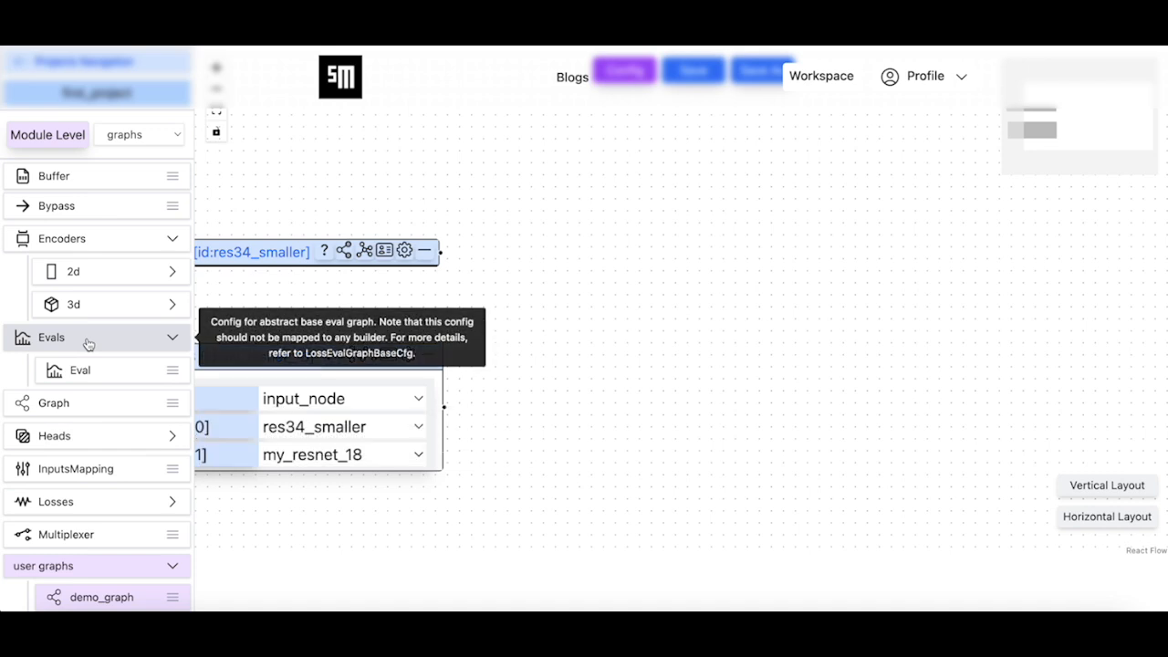
{"action": "scroll", "coordinate": [615, 308], "scroll_direction": "down", "scroll_amount": 5}
{"action": "scroll", "coordinate": [627, 255], "scroll_direction": "down", "scroll_amount": 3}
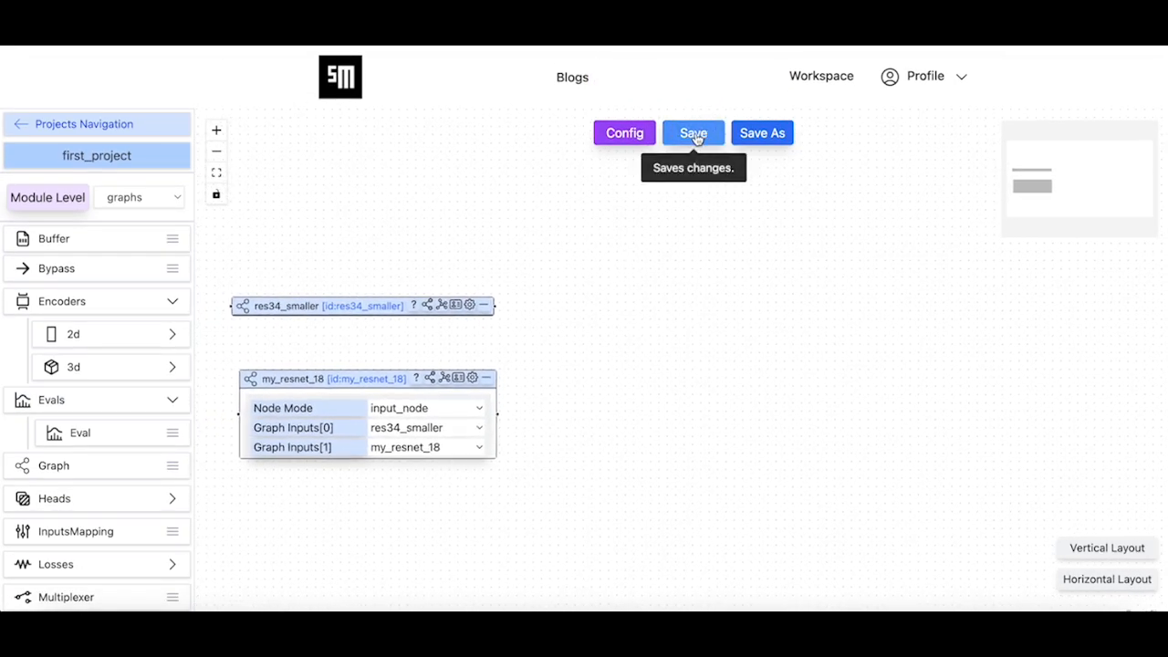
{"action": "left_click", "coordinate": [697, 137]}
{"action": "left_click", "coordinate": [555, 394]}
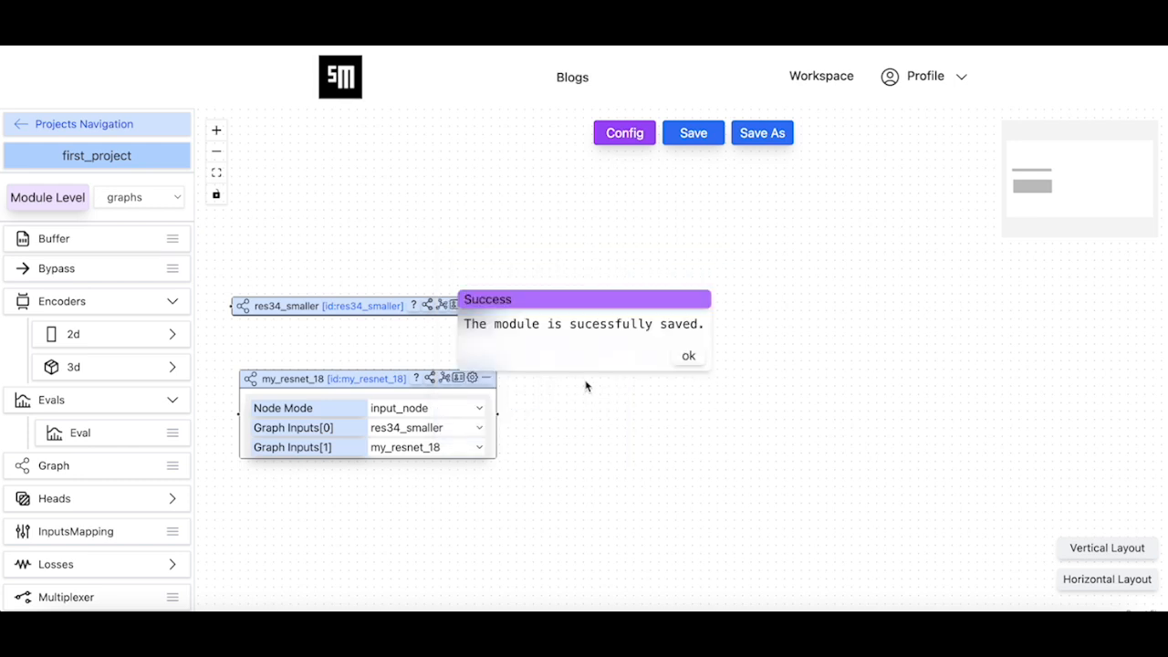
{"action": "left_click", "coordinate": [692, 358]}
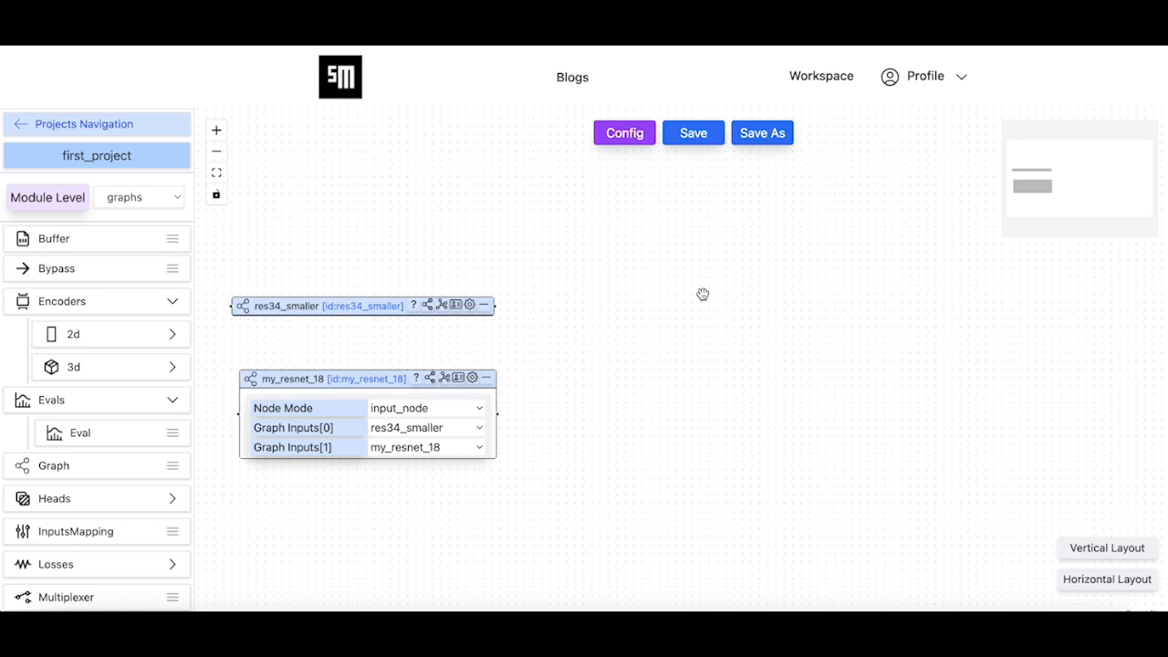
Leave graph mode, open a blank Graph config at the graphs module level and name it fusion_head
{"action": "left_click", "coordinate": [629, 133]}
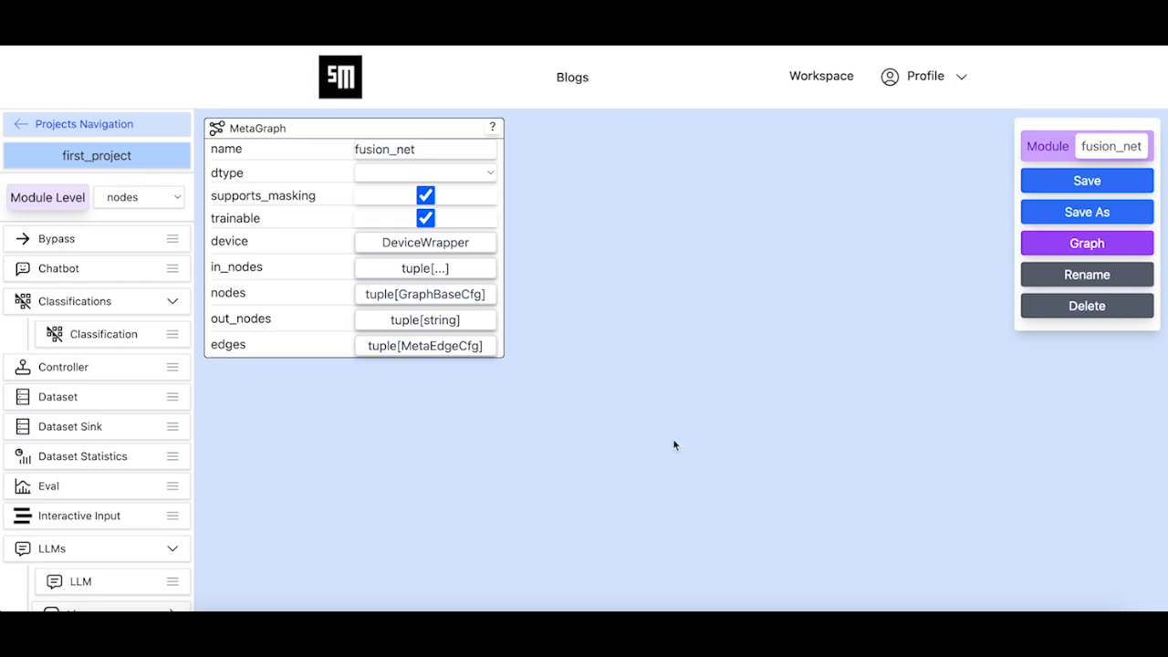
{"action": "left_click", "coordinate": [153, 197]}
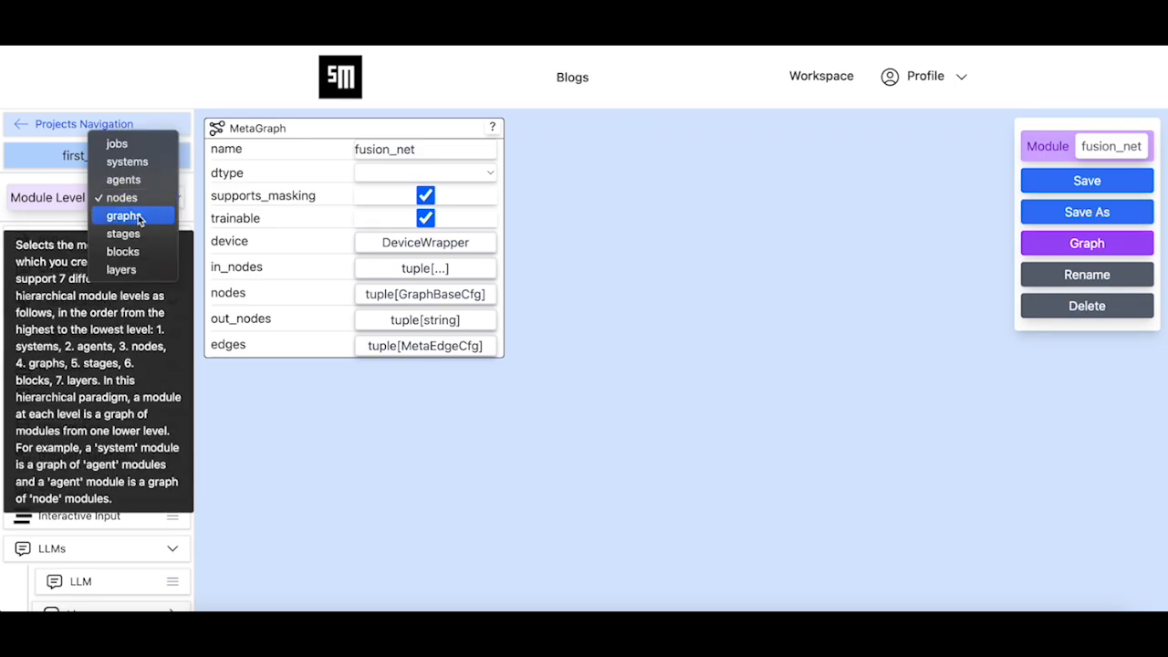
{"action": "left_click", "coordinate": [142, 217]}
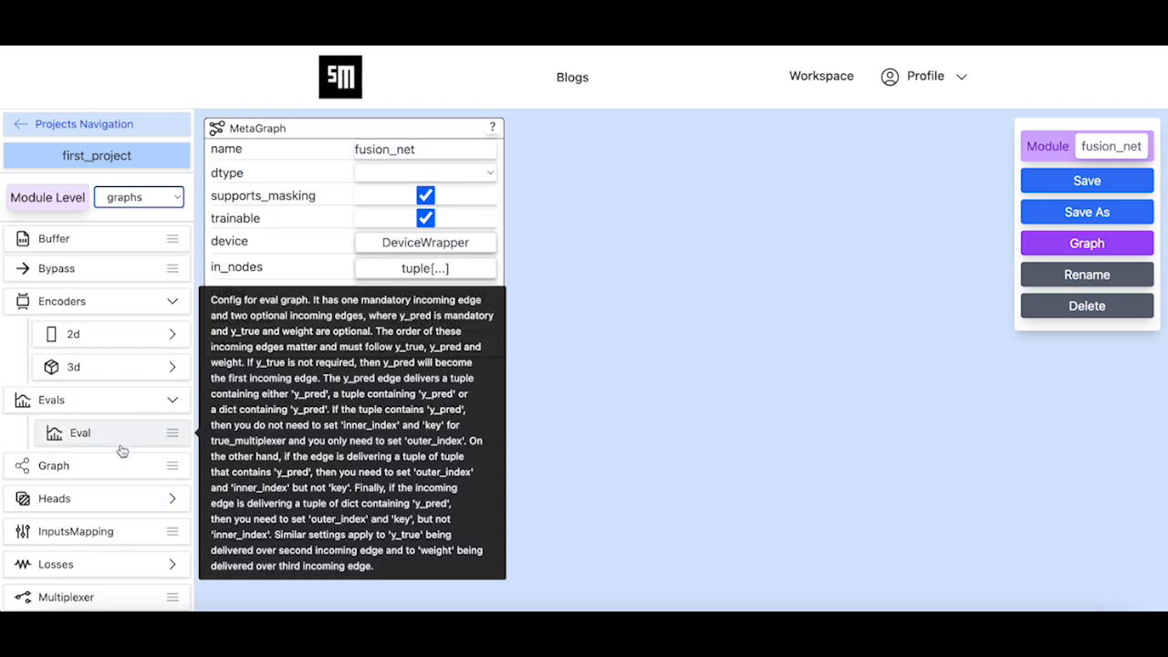
{"action": "left_click", "coordinate": [107, 470]}
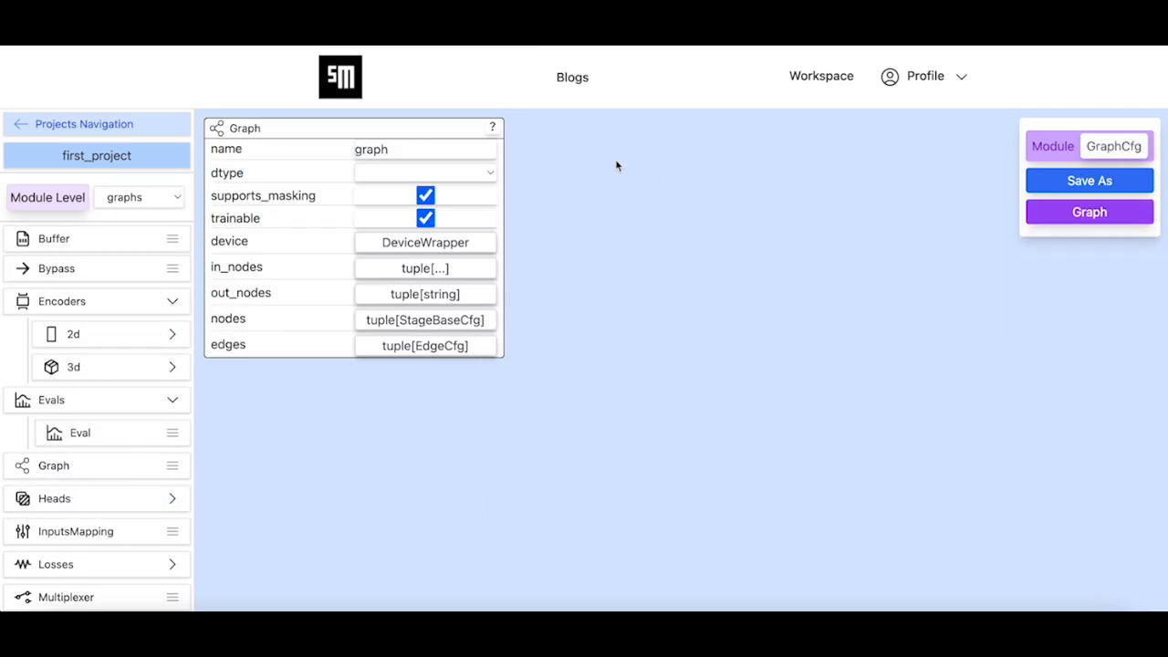
{"action": "double_click", "coordinate": [476, 147]}
{"action": "type", "text": "fusion_head"}
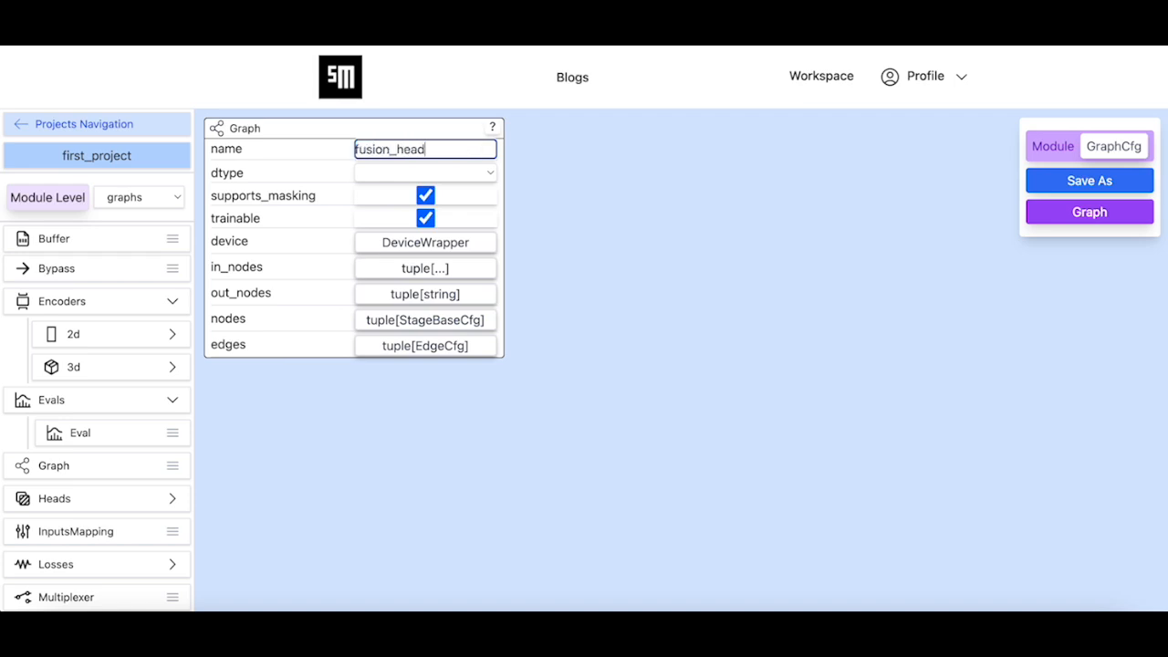
{"action": "left_click", "coordinate": [878, 216]}
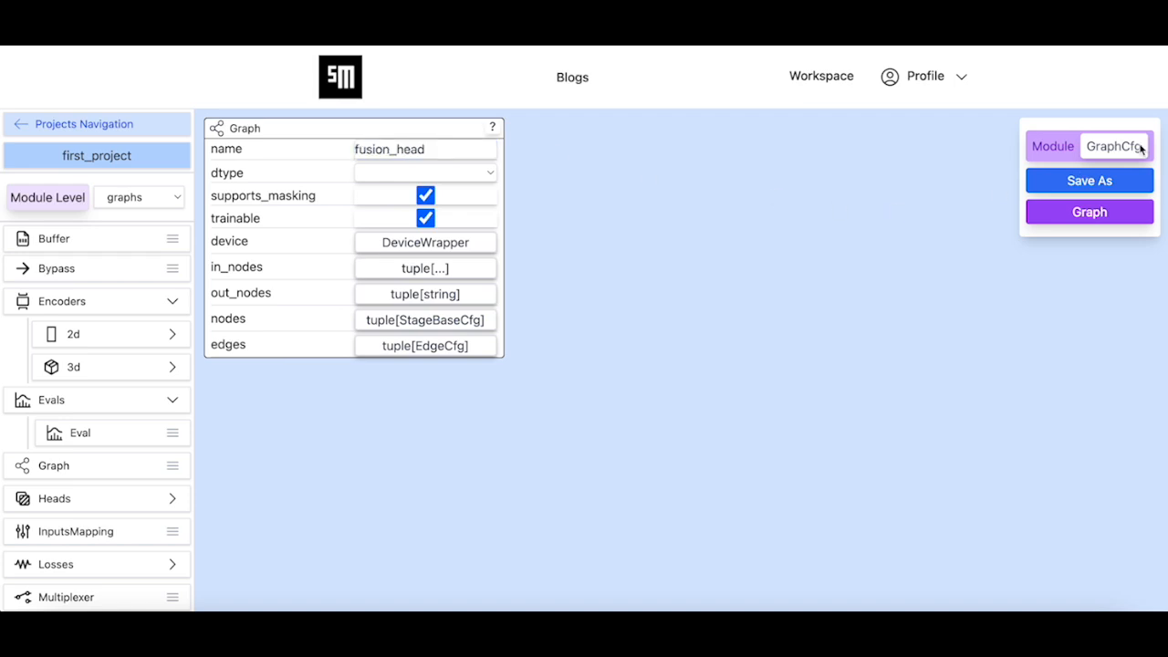
Save the Graph config as a new module named fusion_head
{"action": "left_click", "coordinate": [1092, 188]}
{"action": "left_click", "coordinate": [638, 362]}
{"action": "type", "text": "fusion_head"}
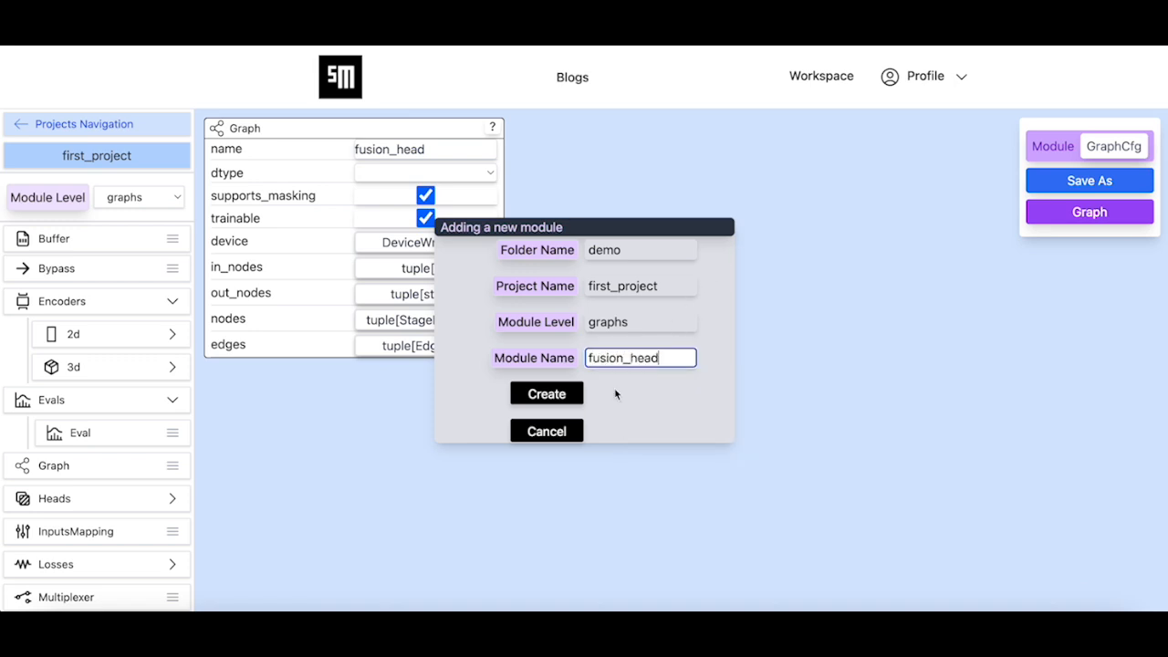
{"action": "left_click", "coordinate": [645, 406]}
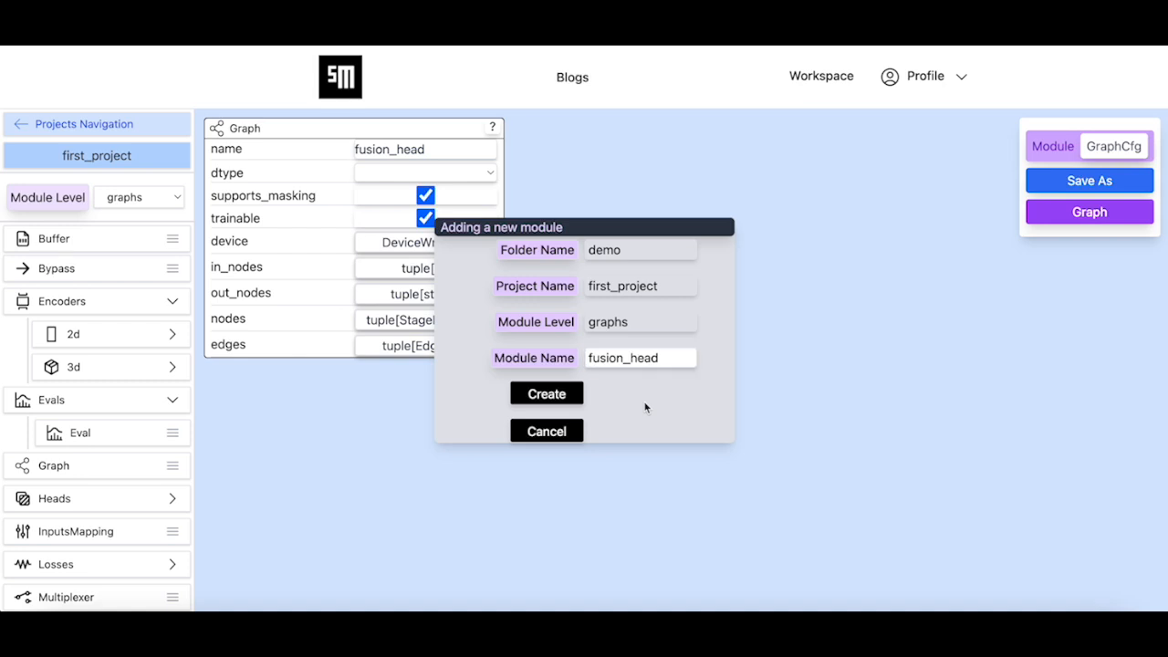
{"action": "left_click", "coordinate": [552, 401]}
{"action": "left_click", "coordinate": [693, 357]}
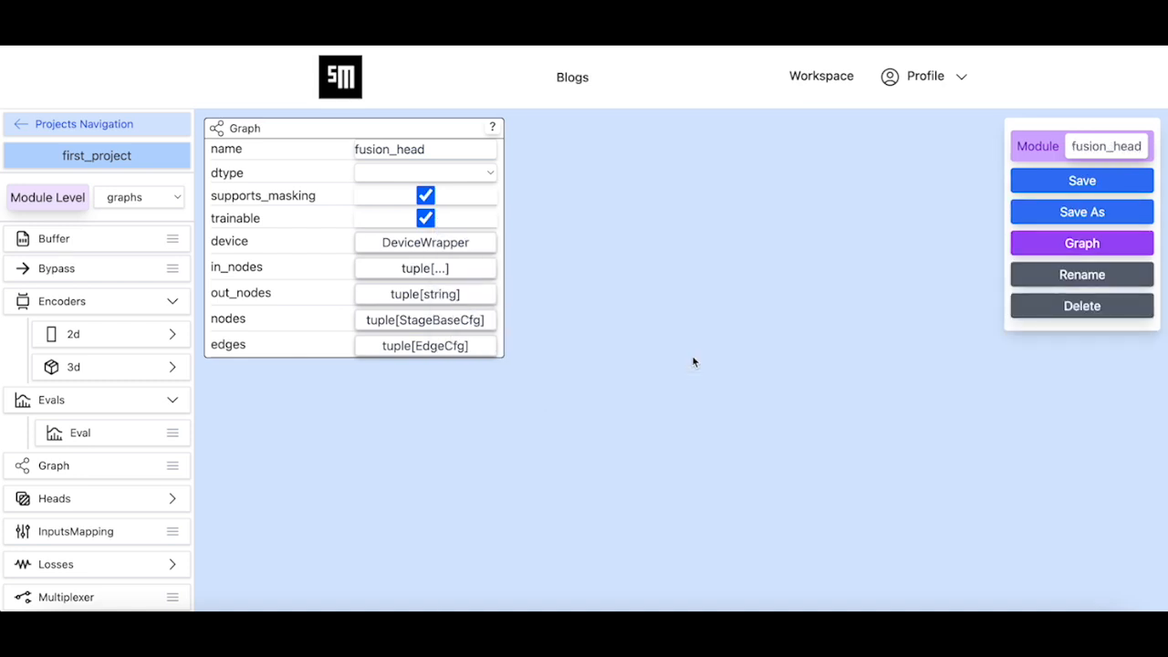
Switch fusion_head to graph mode and add two Multiplexer stages, one below the other
{"action": "left_click", "coordinate": [1035, 248]}
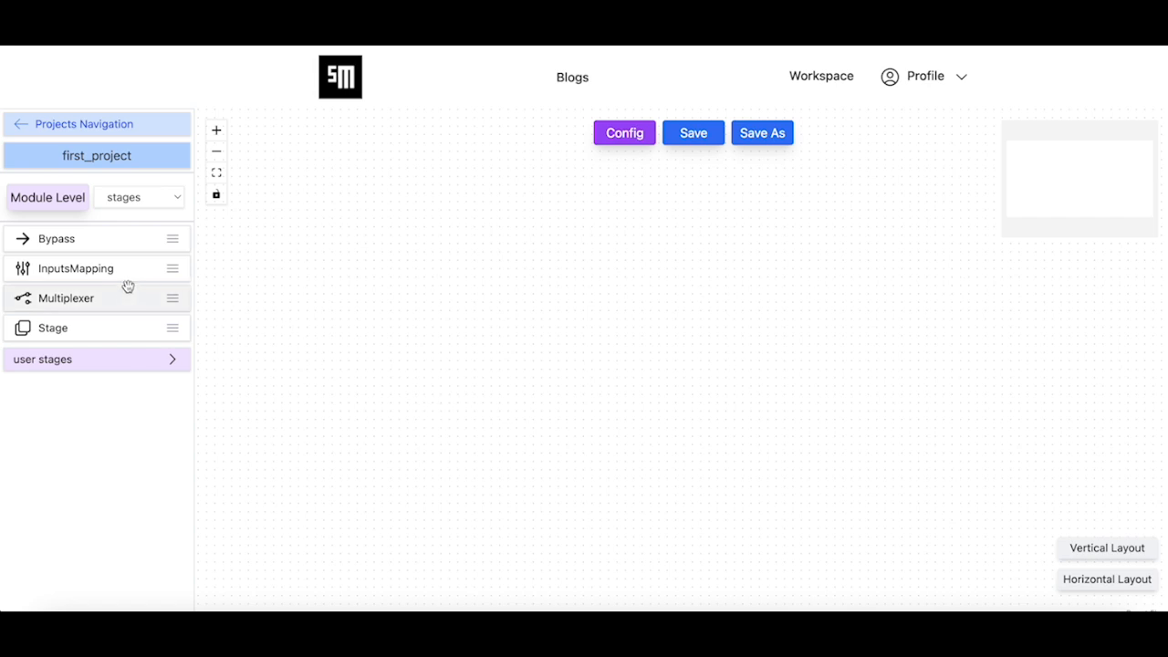
{"action": "mouse_move", "coordinate": [116, 307]}
{"action": "left_click_drag", "start_coordinate": [116, 308], "coordinate": [367, 281]}
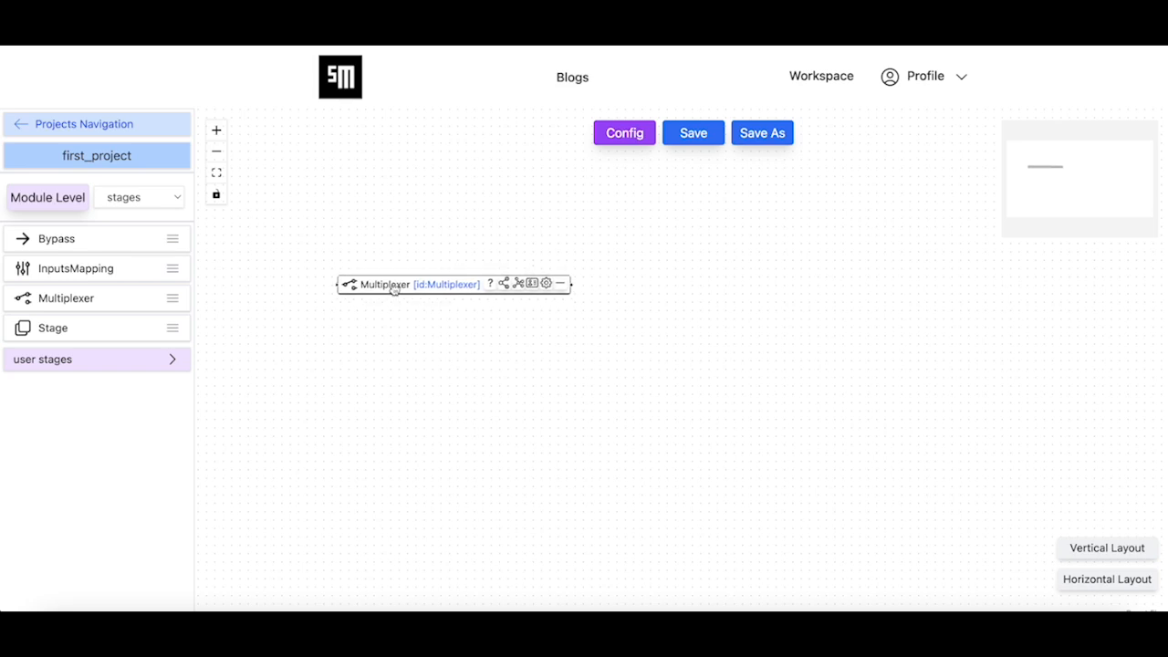
{"action": "left_click_drag", "start_coordinate": [119, 300], "coordinate": [402, 349]}
Rename the upper Multiplexer node to input_1
{"action": "left_click", "coordinate": [526, 278]}
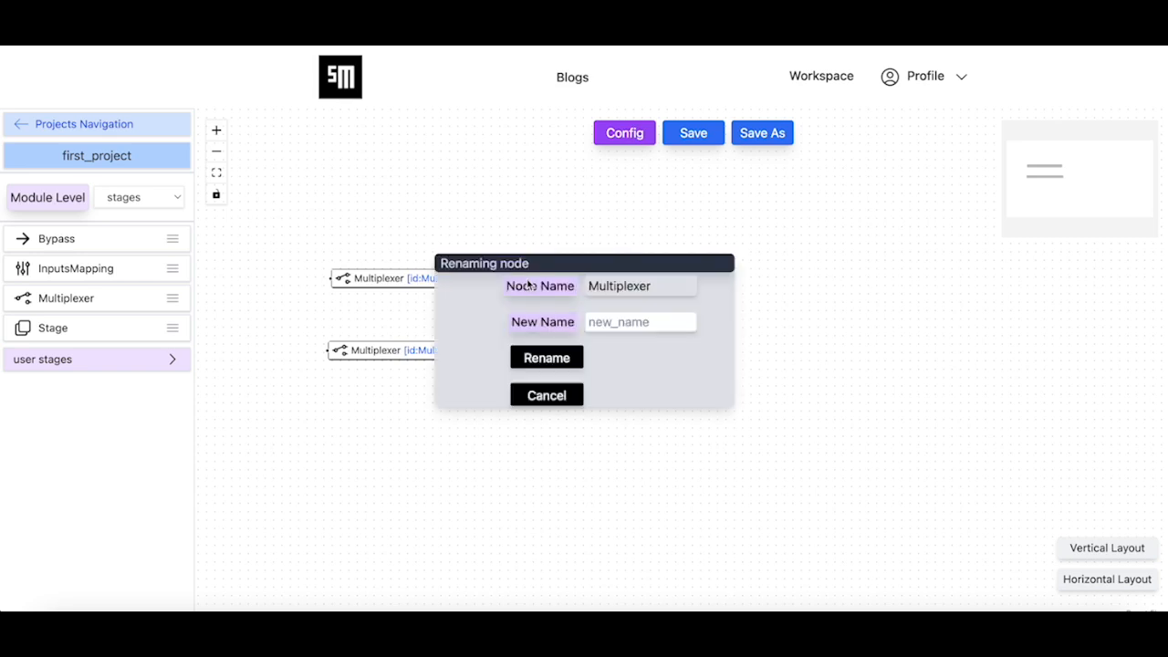
{"action": "left_click", "coordinate": [631, 322]}
{"action": "type", "text": "input_1"}
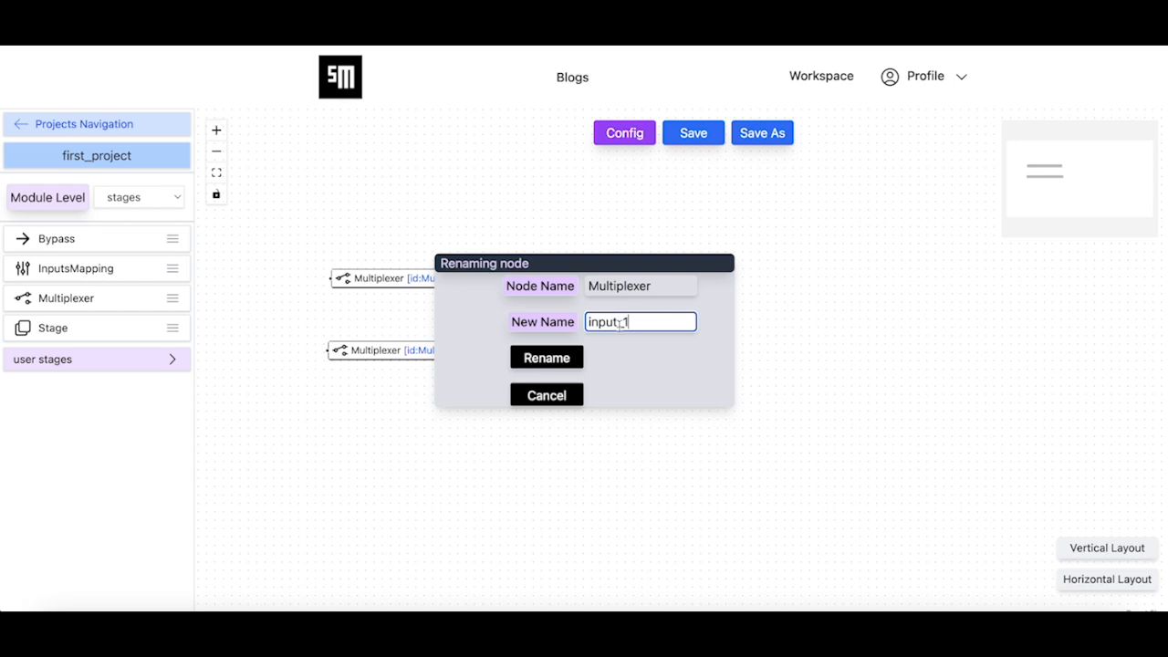
{"action": "left_click", "coordinate": [566, 360]}
{"action": "left_click", "coordinate": [691, 358]}
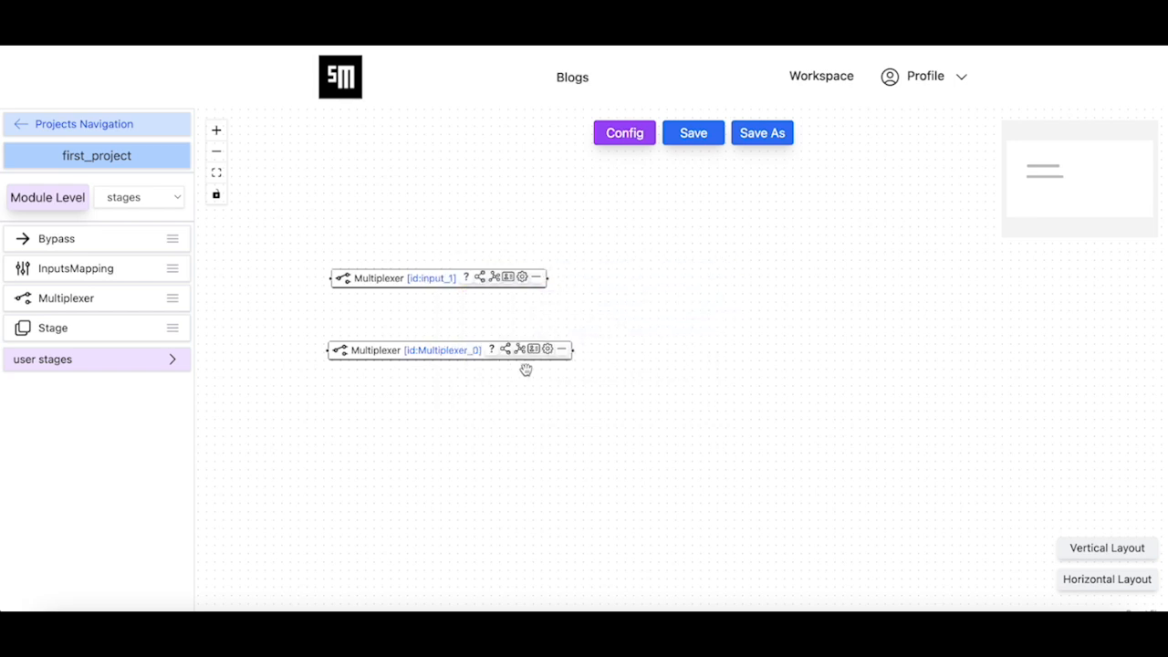
Rename the lower Multiplexer node to input_2 and space the two multiplexers further apart
{"action": "left_click", "coordinate": [533, 353]}
{"action": "left_click", "coordinate": [640, 322]}
{"action": "type", "text": "input_2"}
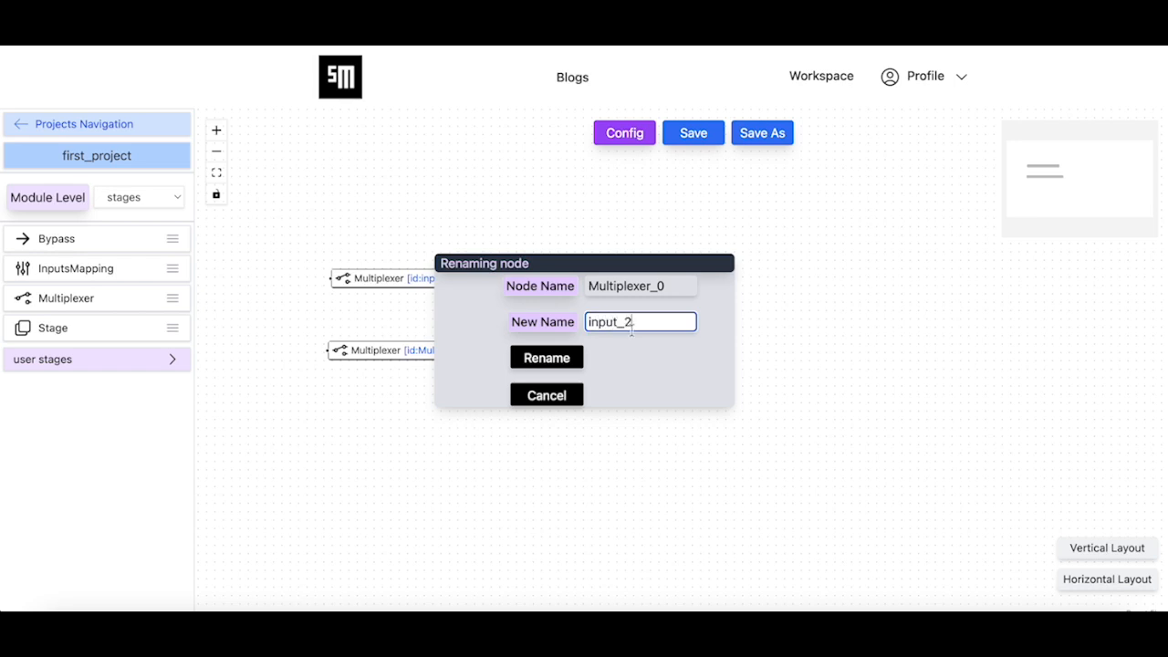
{"action": "left_click", "coordinate": [557, 362]}
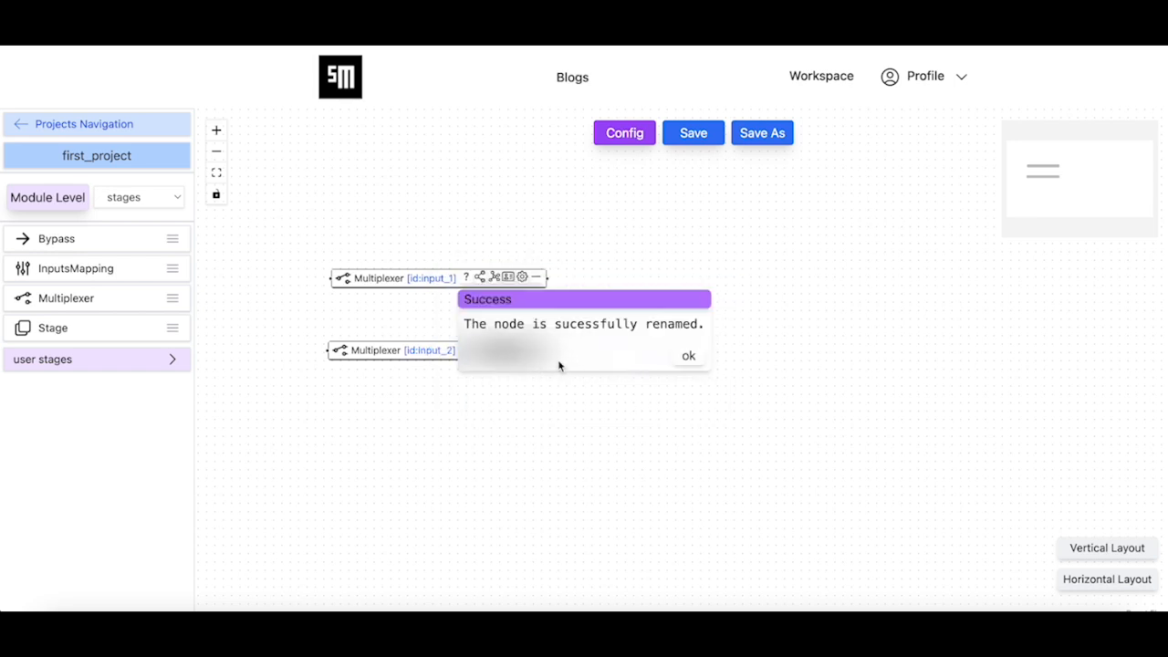
{"action": "left_click", "coordinate": [692, 356]}
{"action": "left_click_drag", "start_coordinate": [428, 364], "coordinate": [415, 361]}
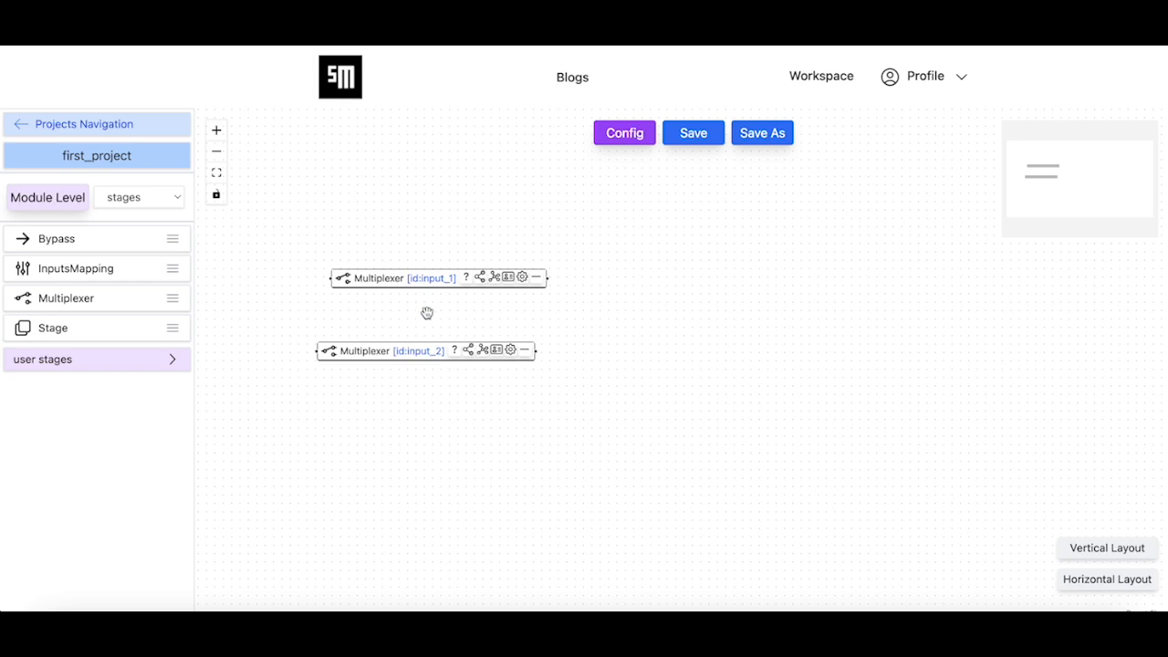
{"action": "left_click_drag", "start_coordinate": [432, 279], "coordinate": [413, 261]}
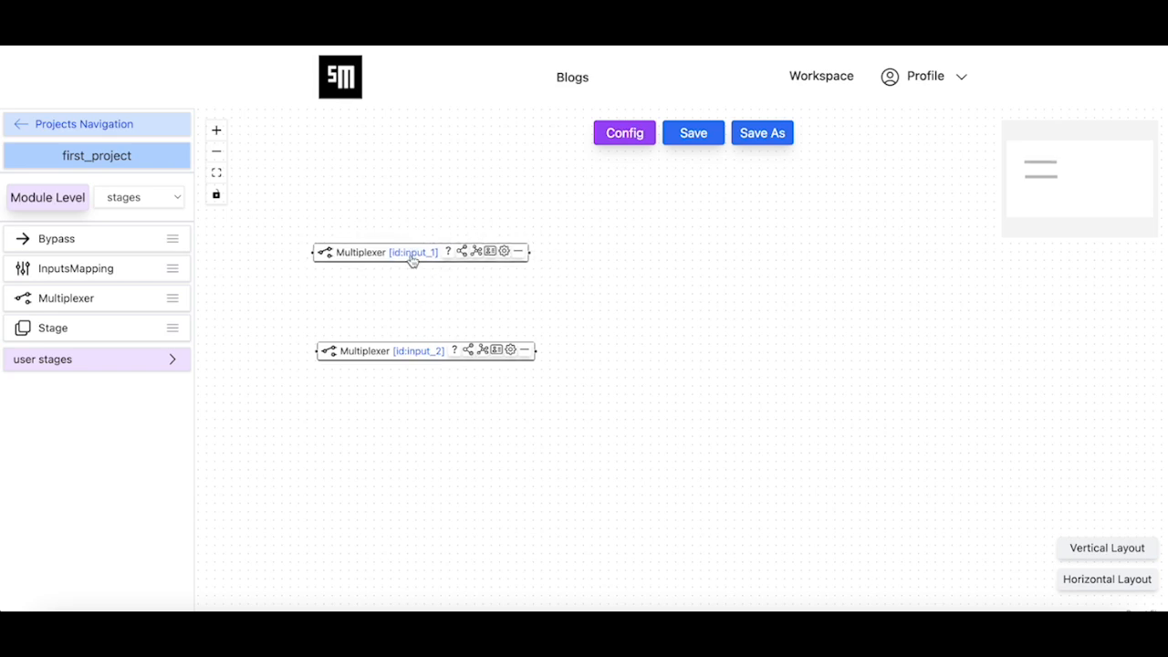
Review the config settings of the input_1 and input_2 multiplexers one after the other, collapsing each again
{"action": "left_click", "coordinate": [504, 251]}
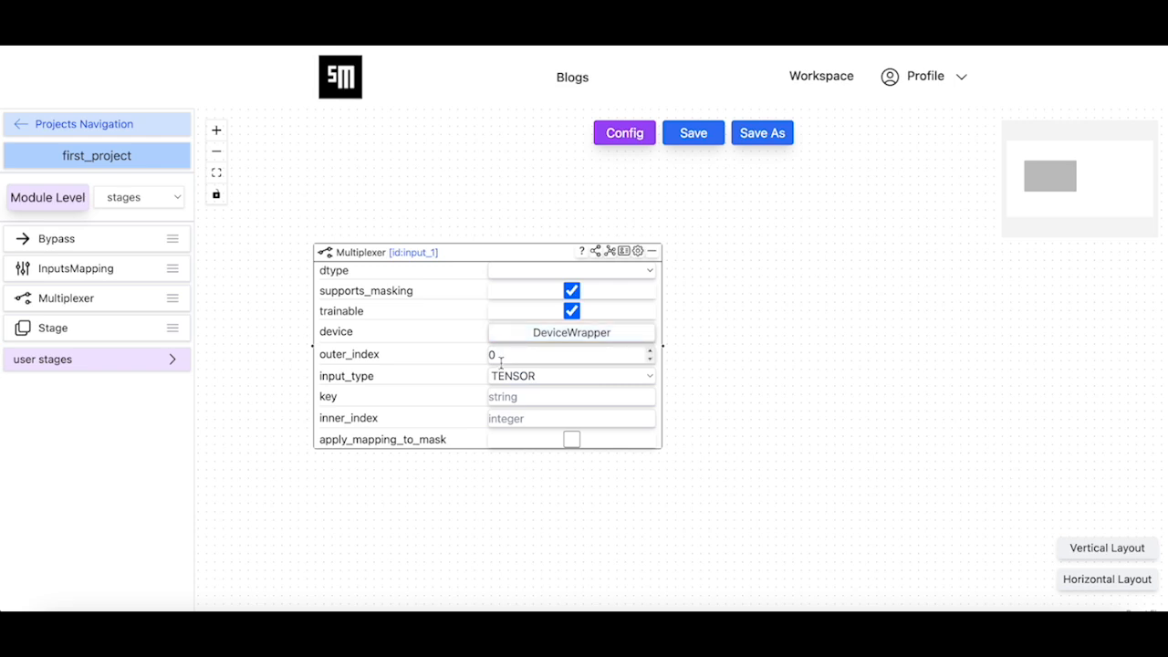
{"action": "left_click", "coordinate": [637, 251]}
{"action": "left_click", "coordinate": [510, 350]}
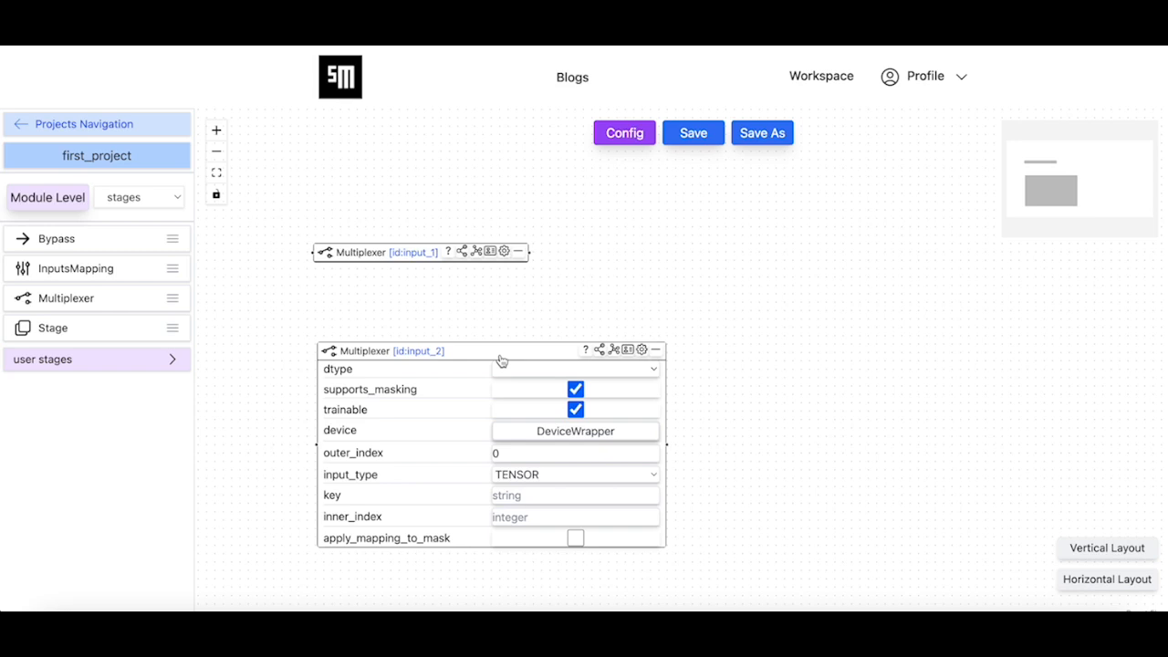
{"action": "left_click_drag", "start_coordinate": [501, 362], "coordinate": [460, 342]}
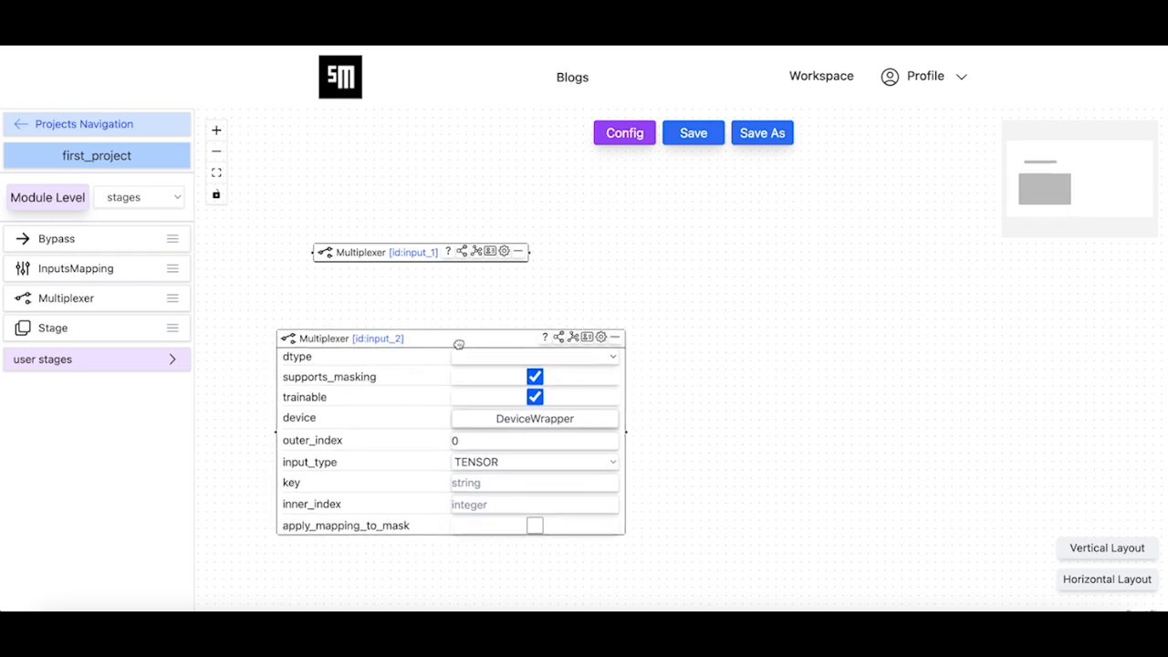
{"action": "left_click", "coordinate": [602, 338]}
Set the node mode of input_1 and input_2 to input_node and align input_2 beneath input_1
{"action": "left_click", "coordinate": [464, 256]}
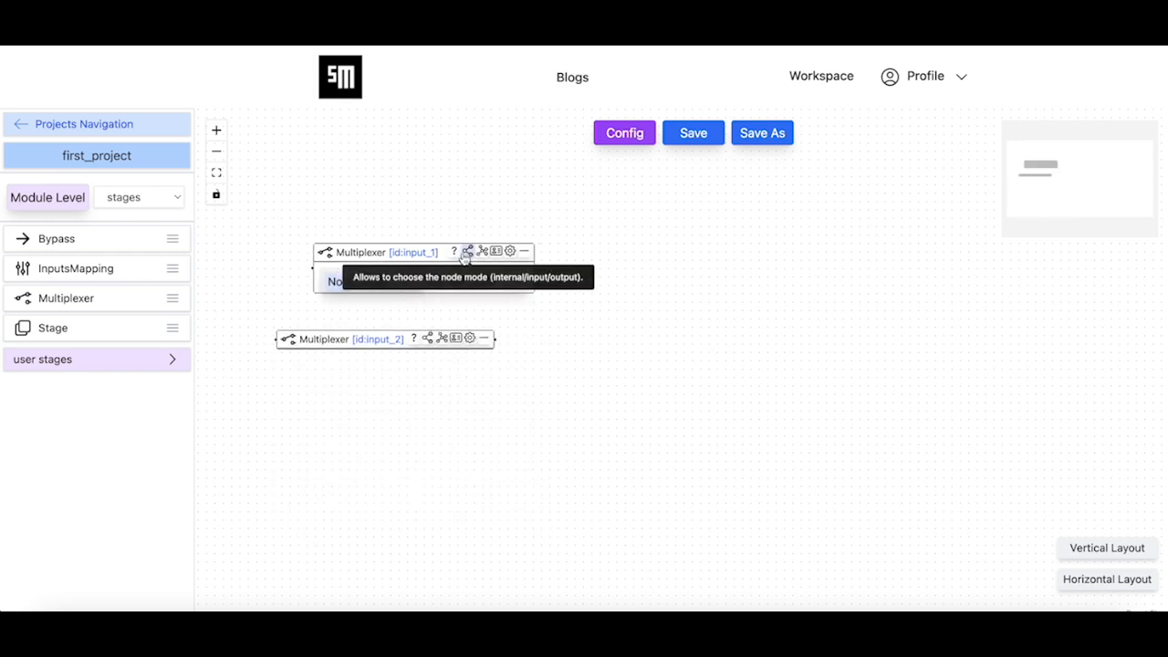
{"action": "left_click", "coordinate": [475, 283]}
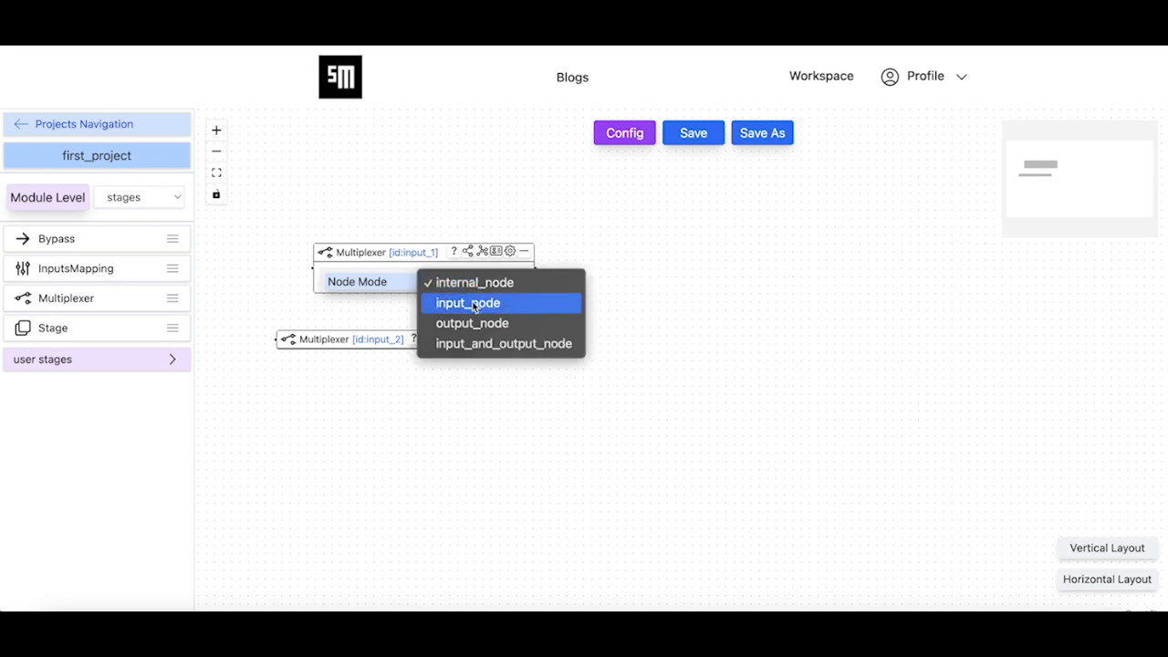
{"action": "left_click", "coordinate": [474, 303]}
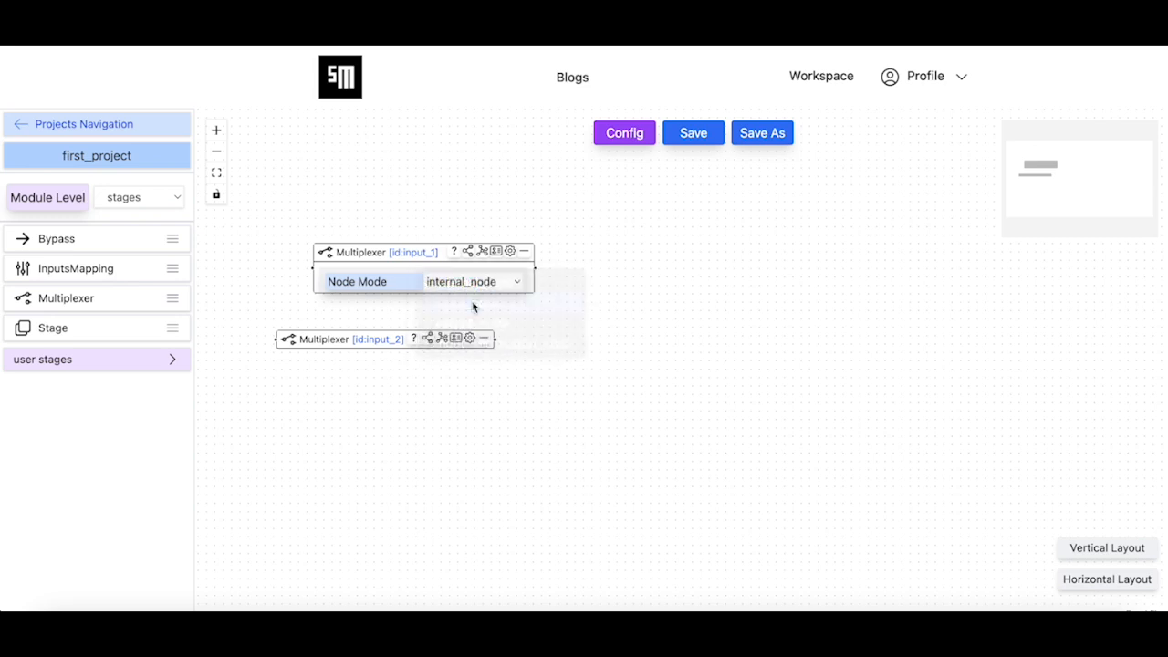
{"action": "left_click", "coordinate": [415, 342]}
{"action": "left_click", "coordinate": [428, 369]}
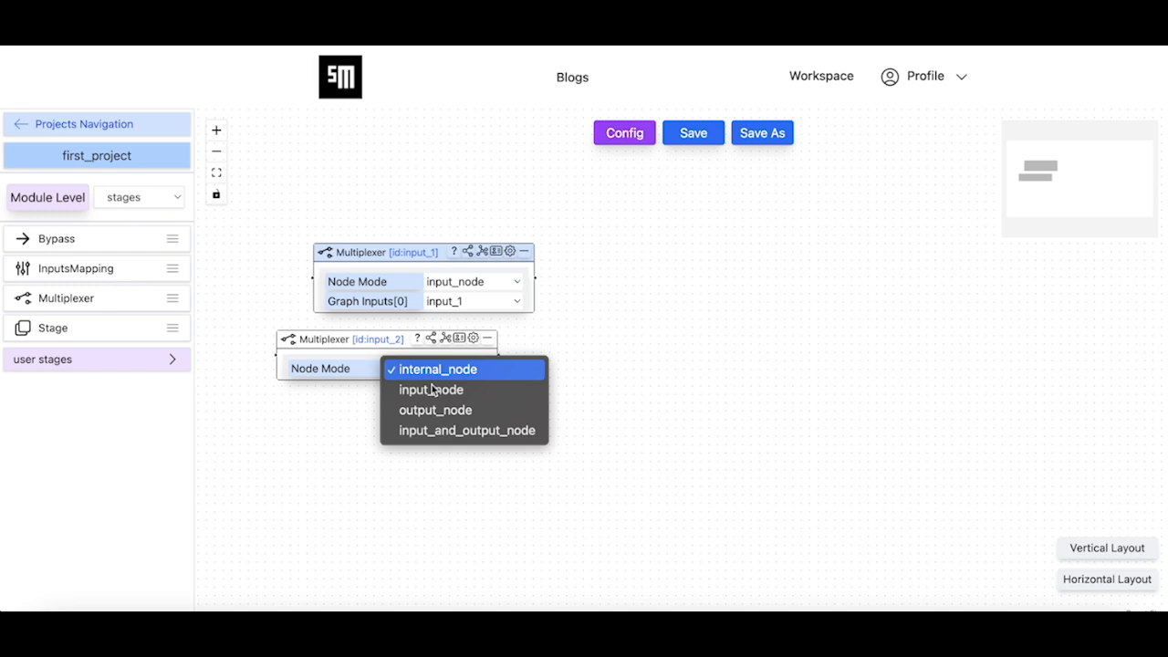
{"action": "left_click", "coordinate": [438, 394]}
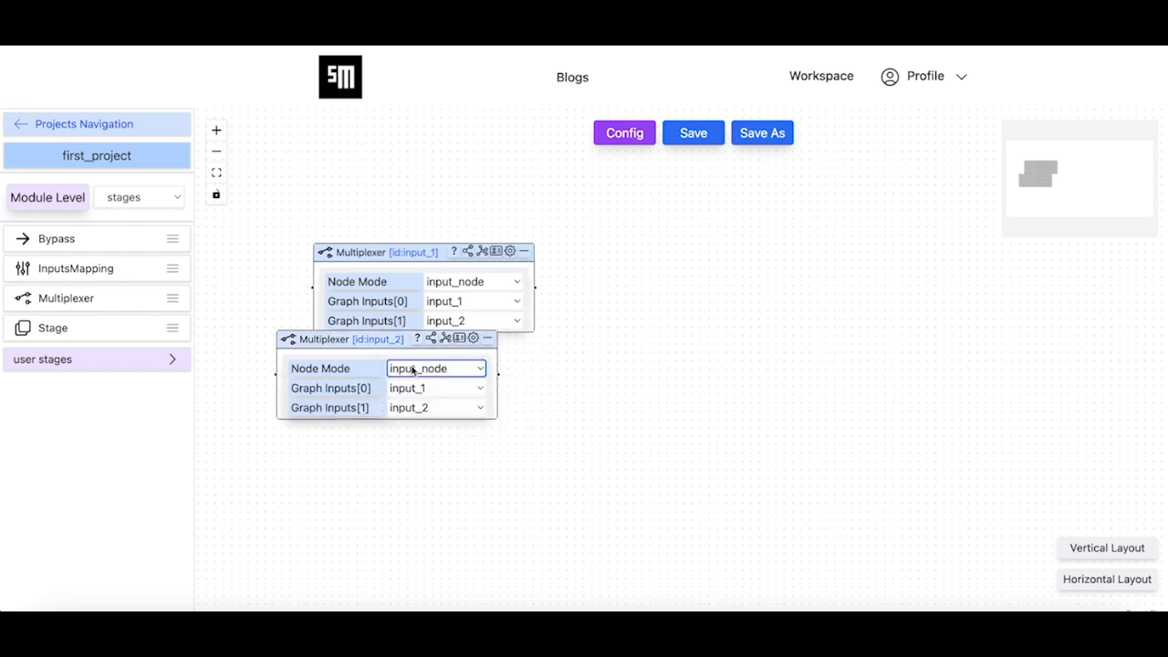
{"action": "left_click_drag", "start_coordinate": [402, 344], "coordinate": [431, 382]}
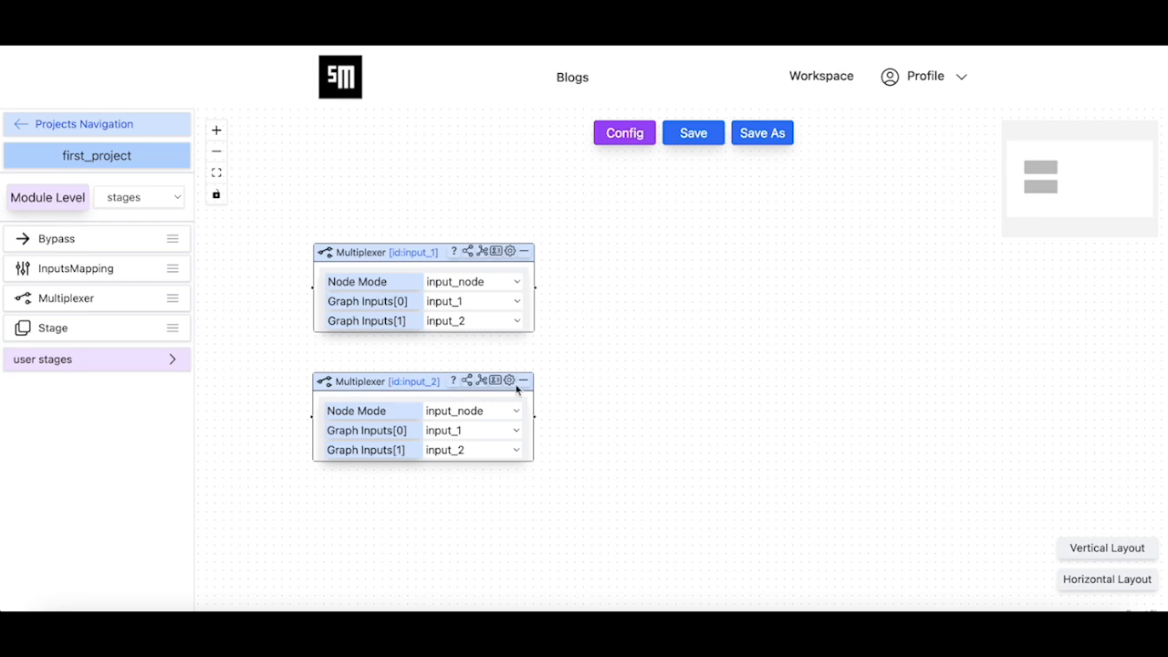
Add a Stage node beside the two multiplexers and rename it fusion_stage
{"action": "left_click_drag", "start_coordinate": [104, 326], "coordinate": [762, 351]}
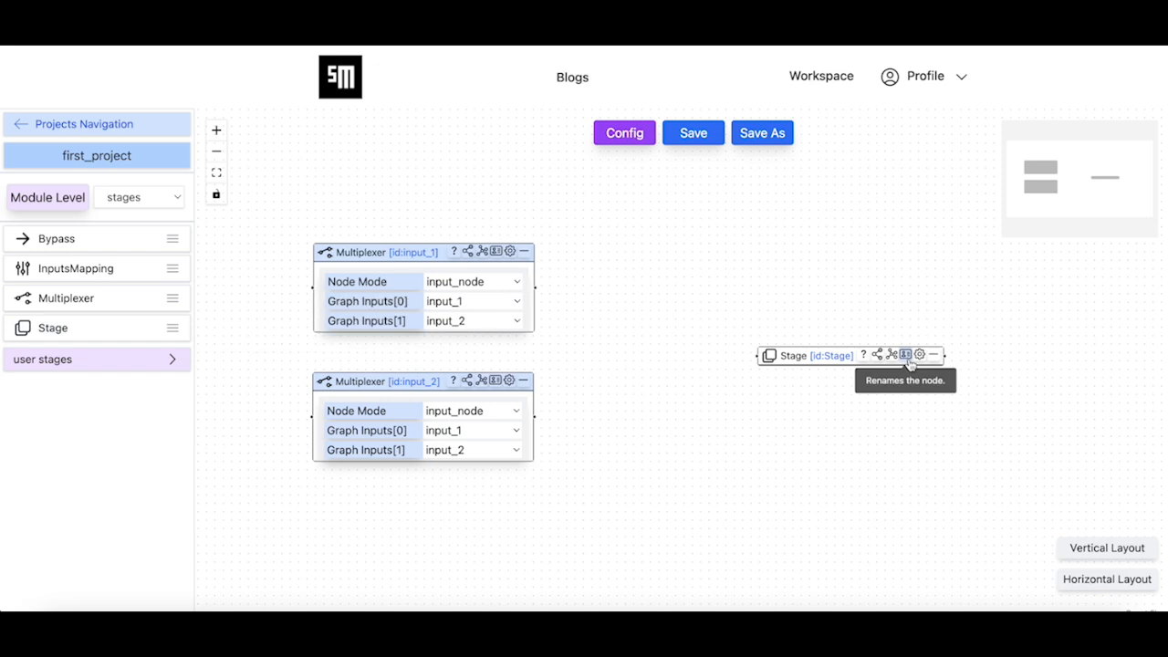
{"action": "left_click_drag", "start_coordinate": [837, 359], "coordinate": [786, 338]}
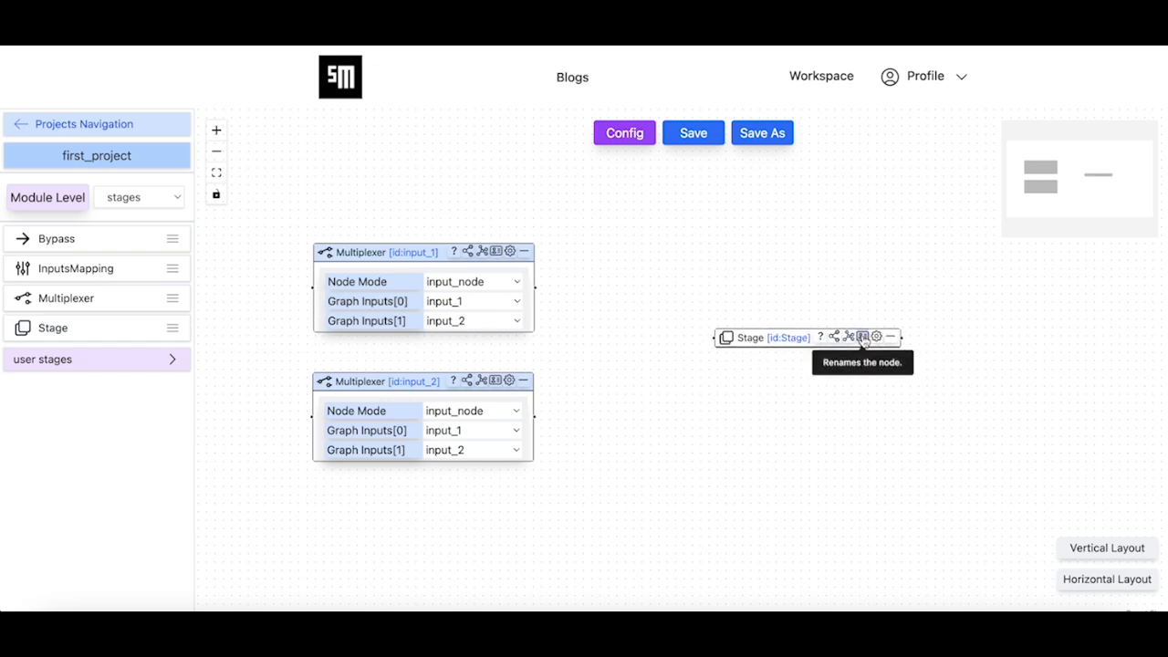
{"action": "left_click", "coordinate": [863, 337]}
{"action": "left_click", "coordinate": [633, 322]}
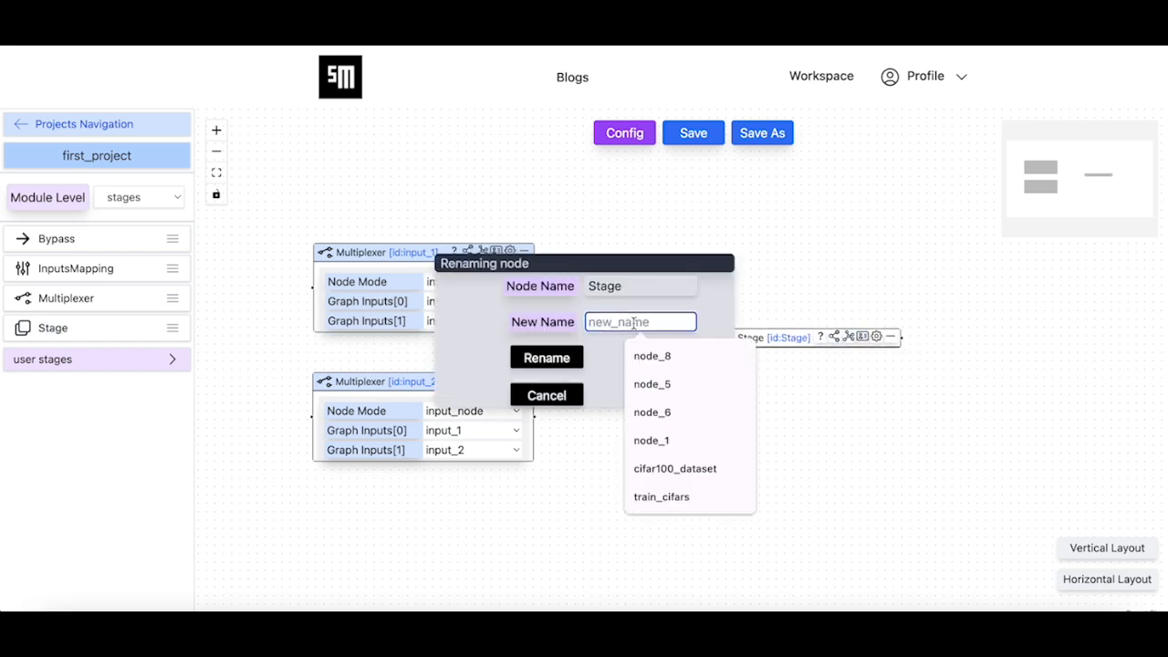
{"action": "type", "text": "fusion_stage"}
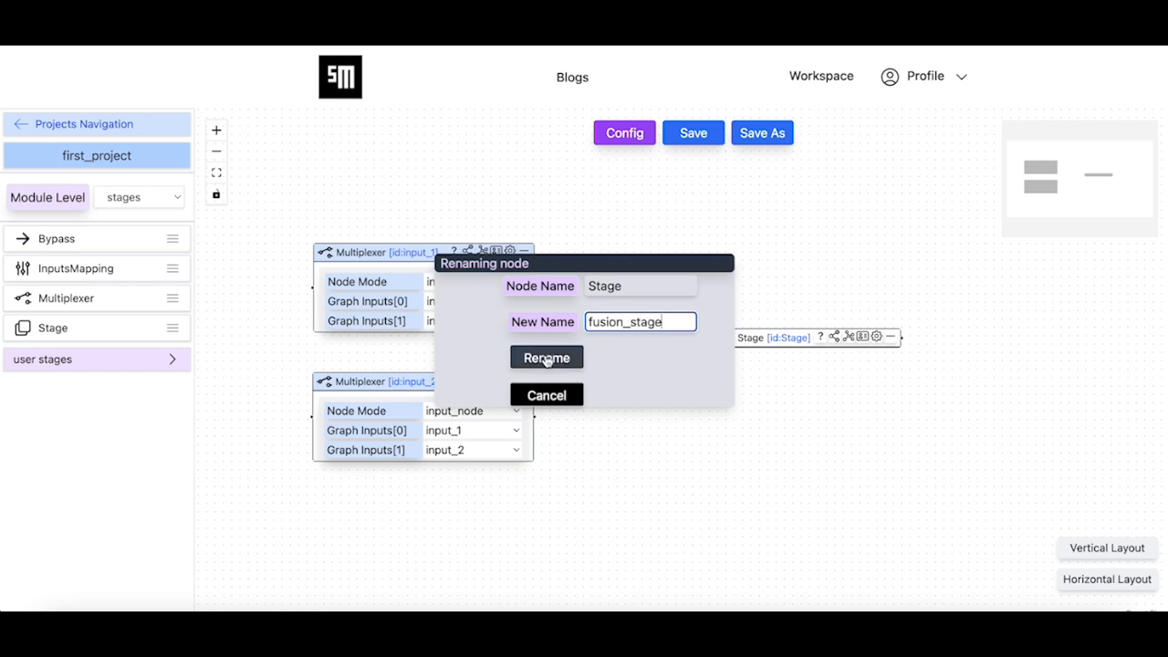
{"action": "left_click", "coordinate": [546, 358]}
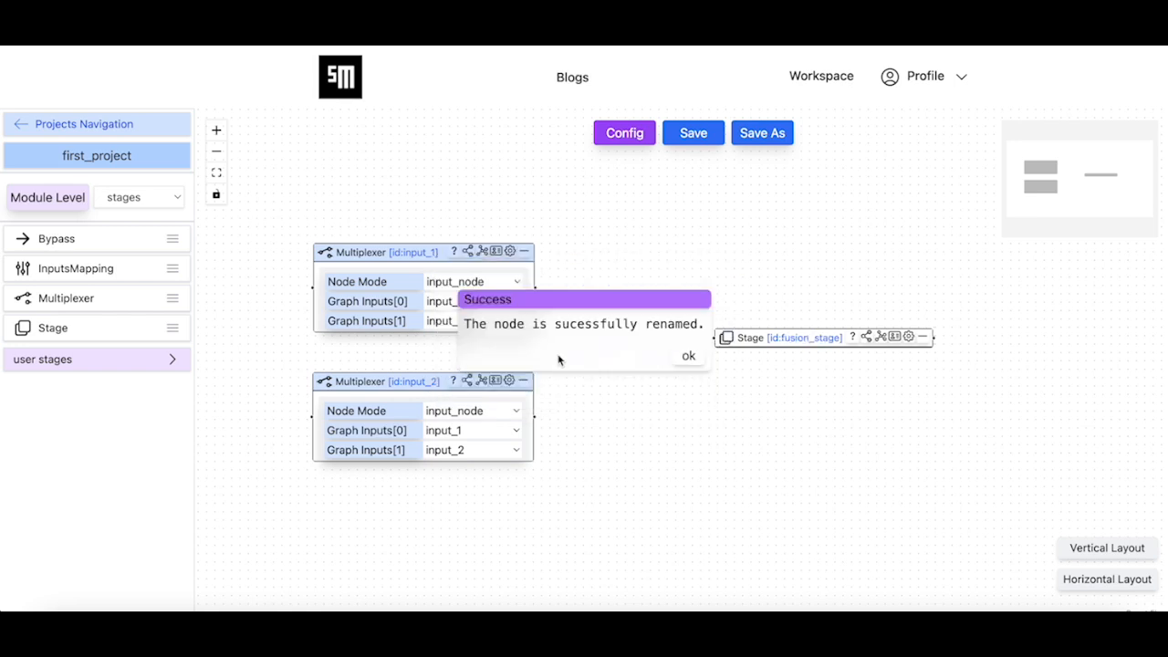
{"action": "left_click", "coordinate": [688, 360]}
Connect the outputs of input_1 and input_2 to the input of fusion_stage
{"action": "left_click_drag", "start_coordinate": [536, 288], "coordinate": [708, 339]}
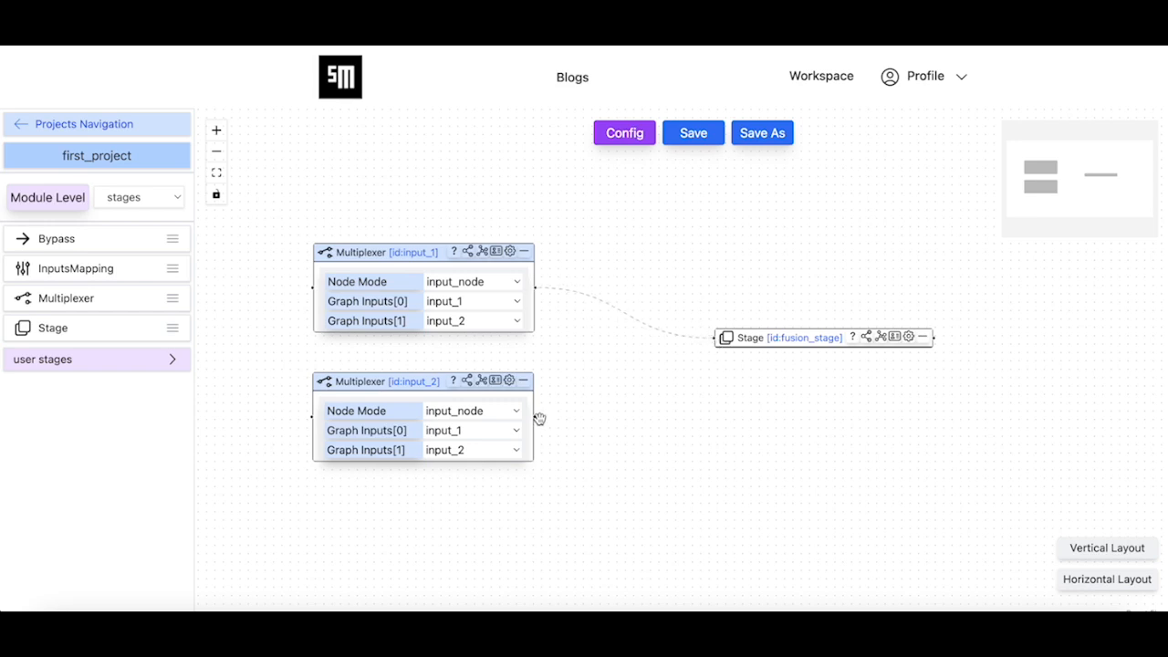
{"action": "left_click_drag", "start_coordinate": [534, 419], "coordinate": [506, 426]}
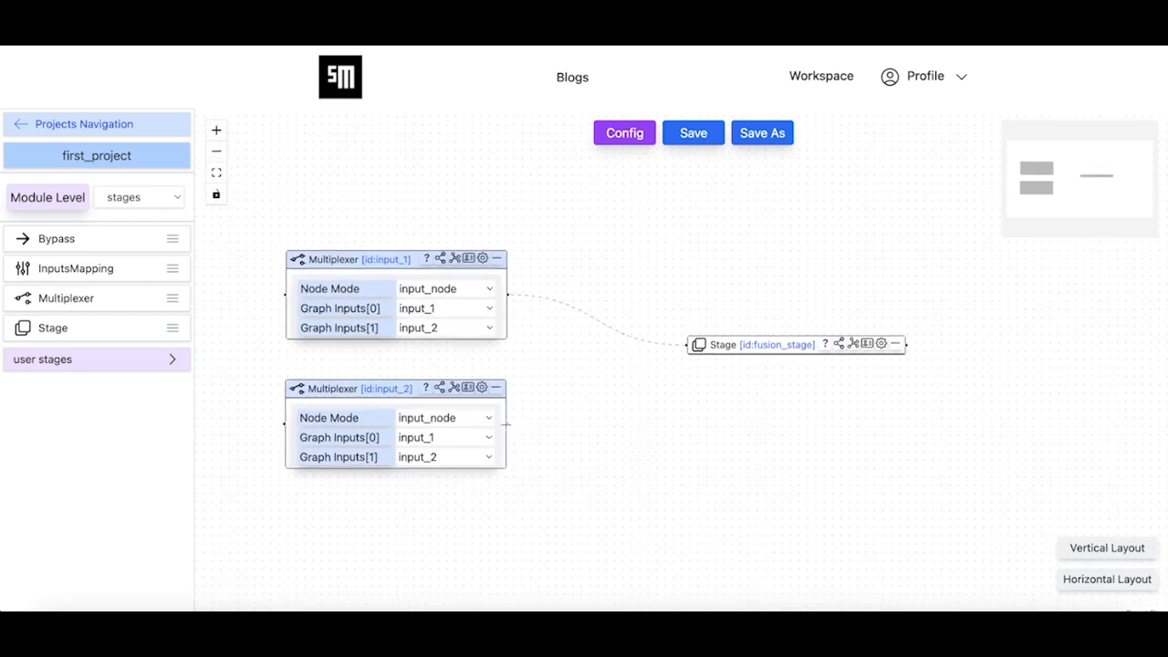
{"action": "left_click_drag", "start_coordinate": [506, 423], "coordinate": [689, 267]}
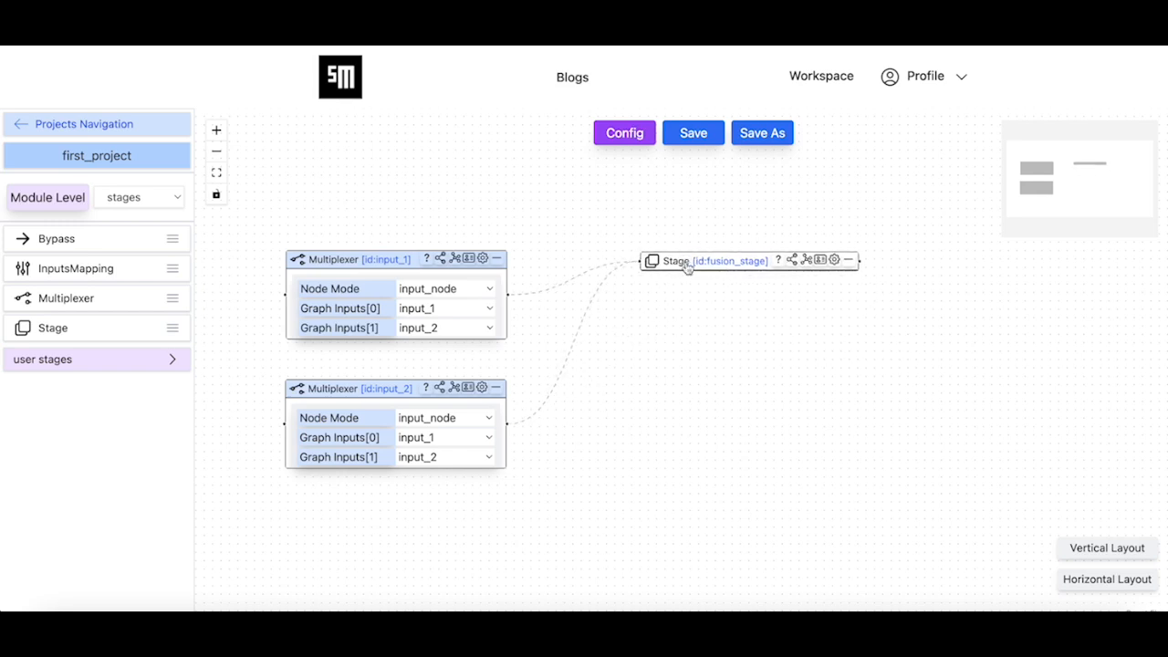
In fusion_stage's StageAggregatorCfg settings, set the aggregator's default type to ConcatCfg
{"action": "left_click", "coordinate": [833, 261]}
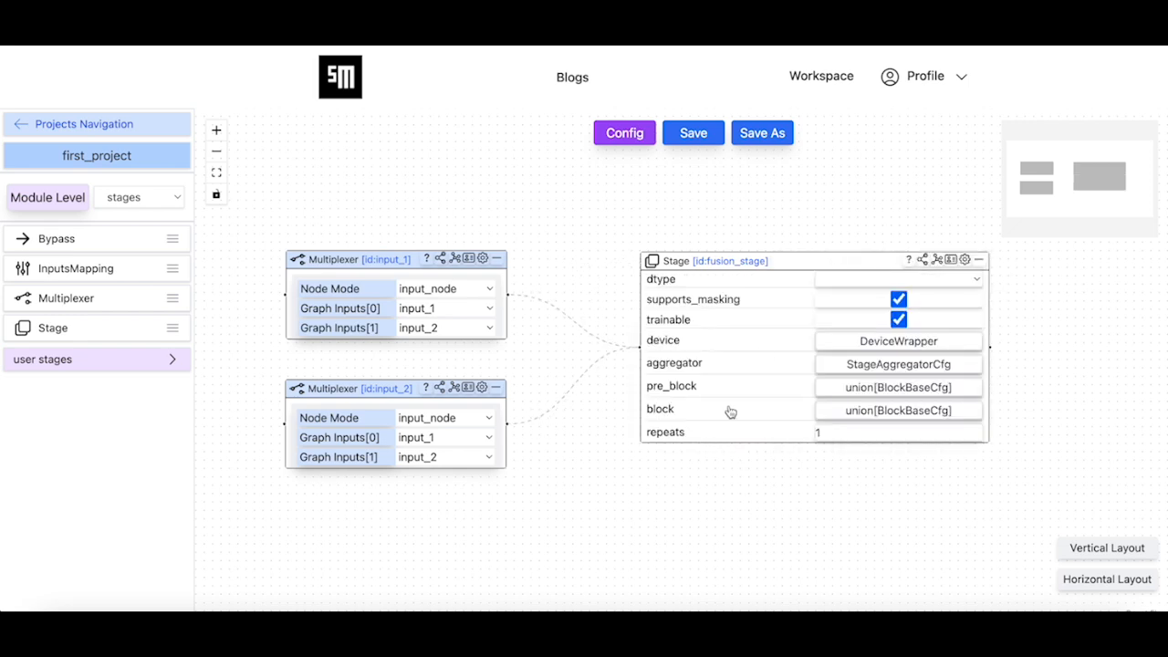
{"action": "left_click", "coordinate": [852, 363]}
{"action": "left_click_drag", "start_coordinate": [758, 490], "coordinate": [670, 438]}
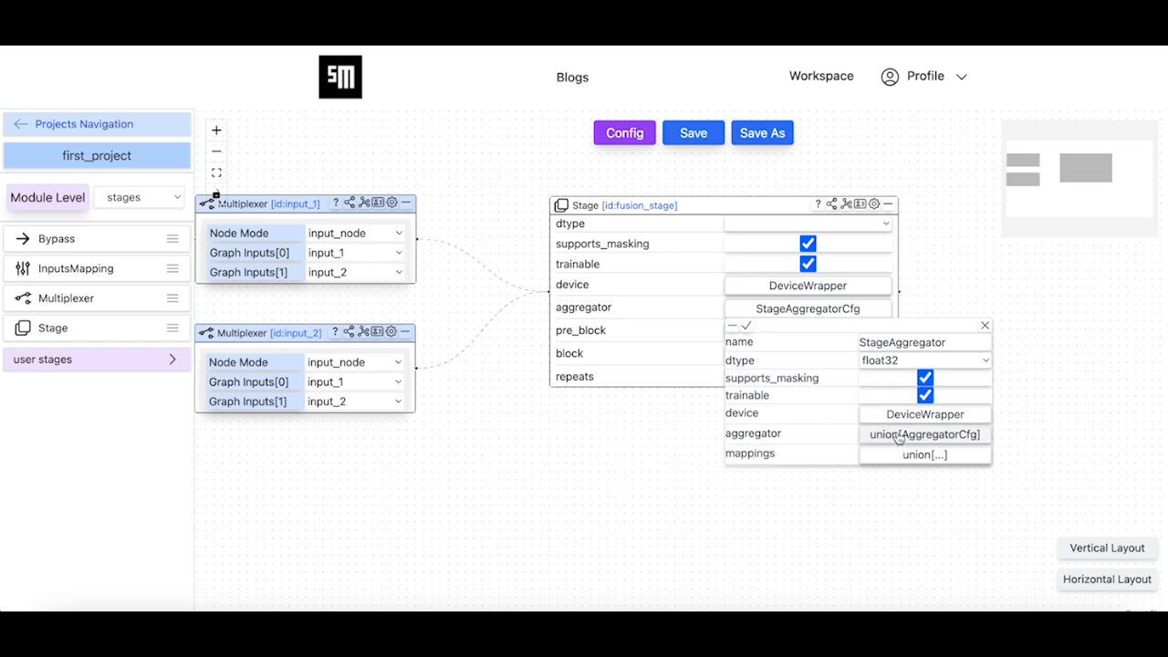
{"action": "left_click", "coordinate": [918, 454]}
{"action": "left_click", "coordinate": [1023, 471]}
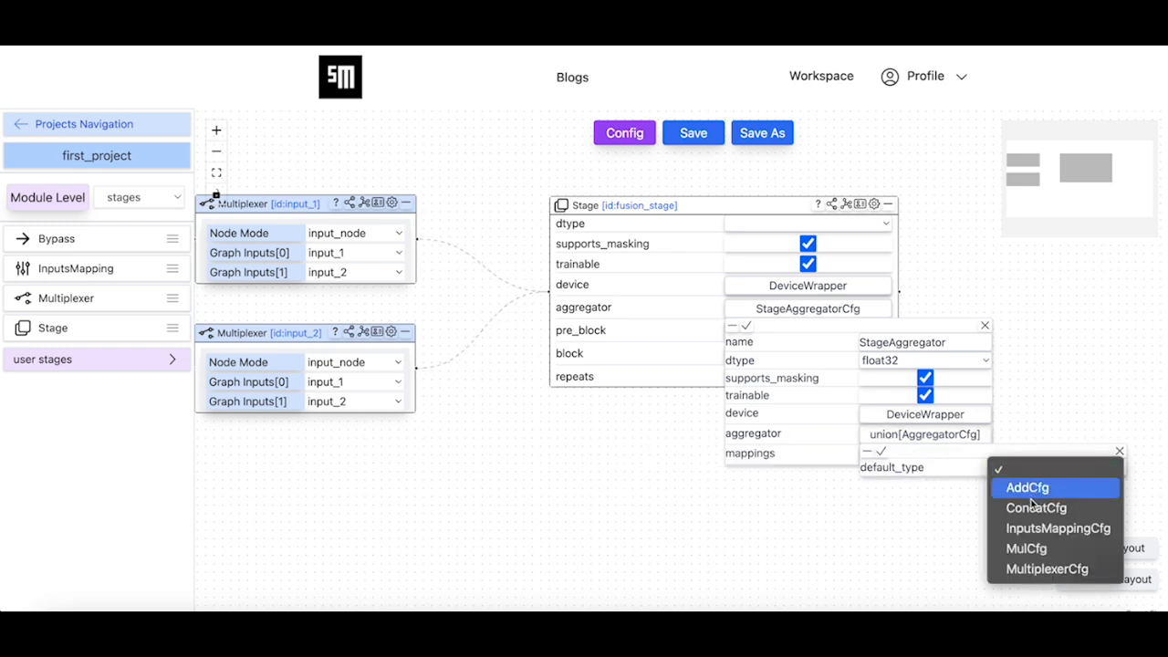
{"action": "left_click", "coordinate": [1036, 507]}
{"action": "left_click_drag", "start_coordinate": [949, 539], "coordinate": [844, 496]}
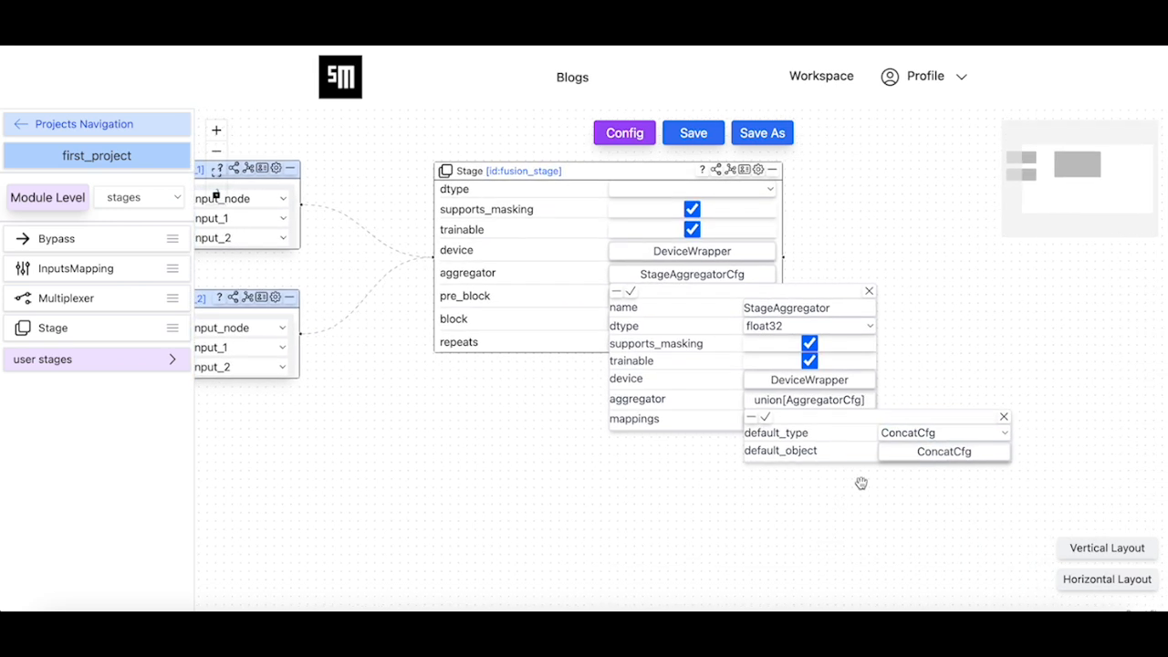
Open the ConcatCfg object, accept its default settings and save the enclosing aggregator configuration of fusion_stage
{"action": "left_click", "coordinate": [931, 452]}
{"action": "left_click_drag", "start_coordinate": [777, 574], "coordinate": [735, 522]}
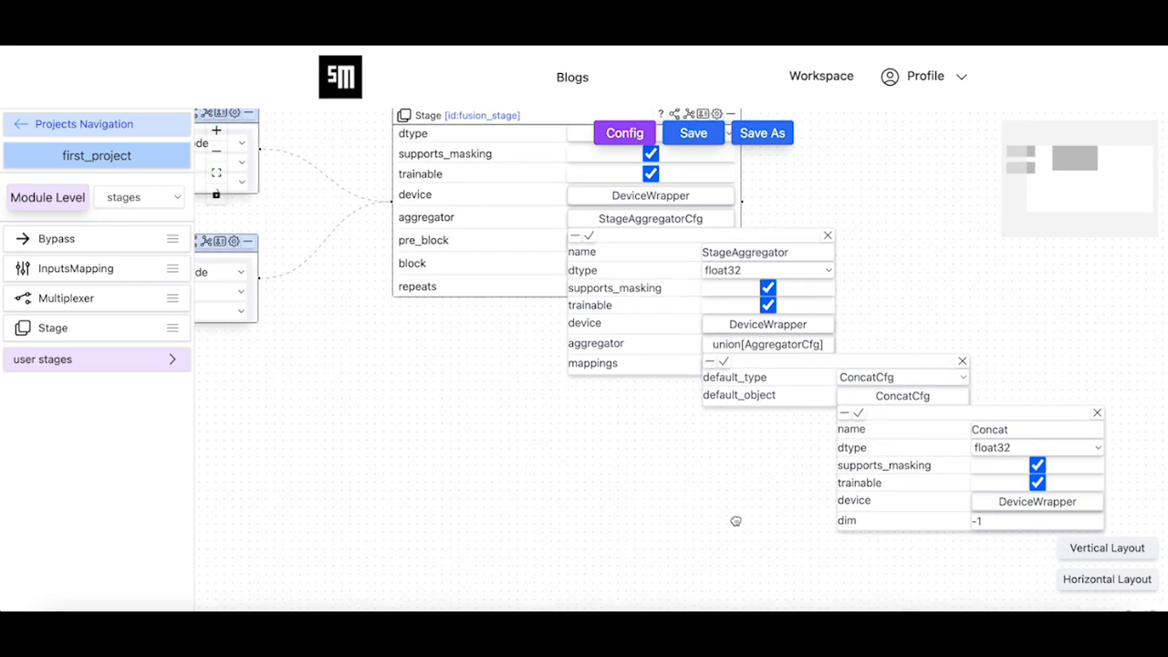
{"action": "left_click", "coordinate": [858, 417]}
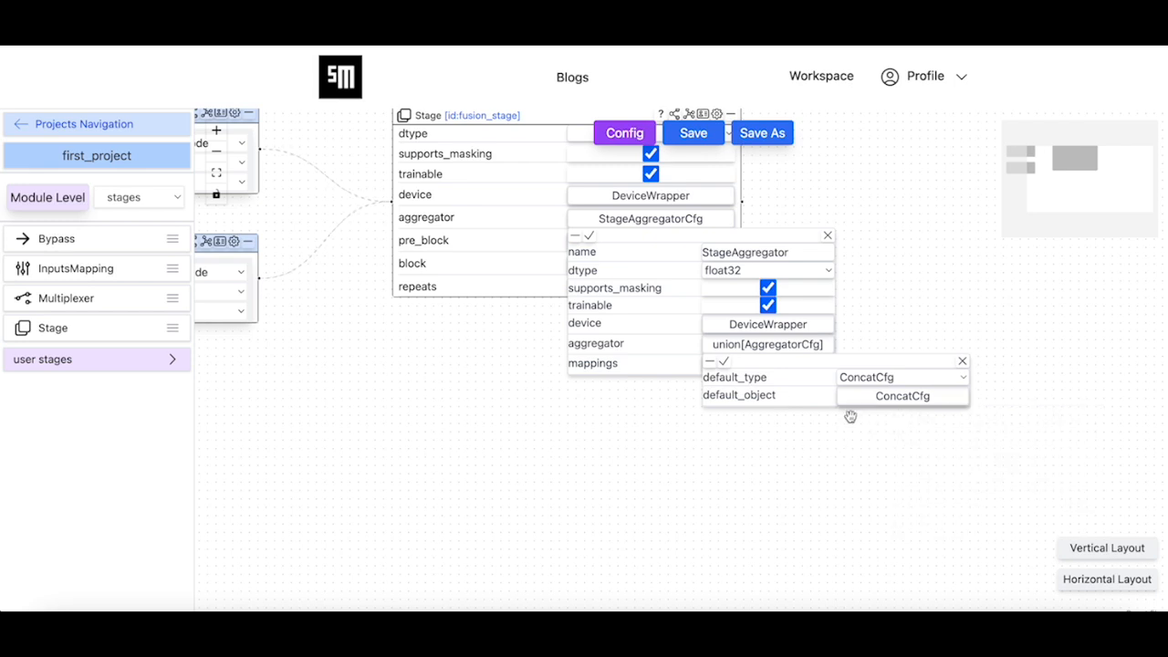
{"action": "left_click", "coordinate": [724, 362]}
{"action": "left_click_drag", "start_coordinate": [649, 421], "coordinate": [850, 568]}
{"action": "left_click", "coordinate": [784, 383]}
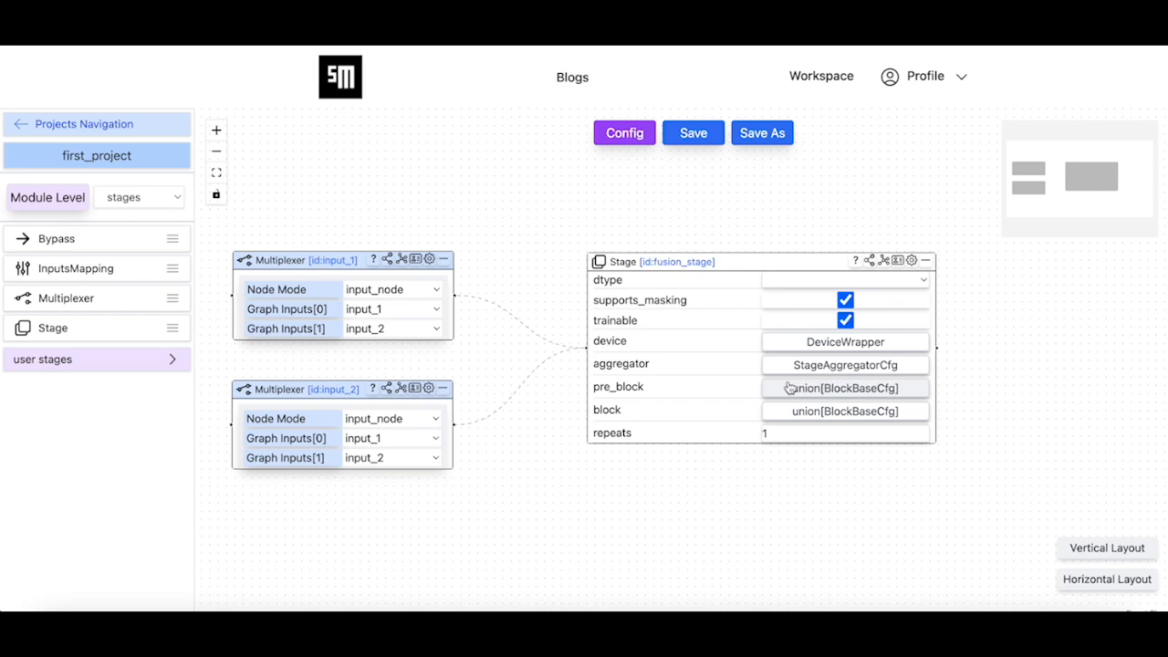
Save the graph to the fusion_head module in first_project
{"action": "left_click", "coordinate": [694, 134]}
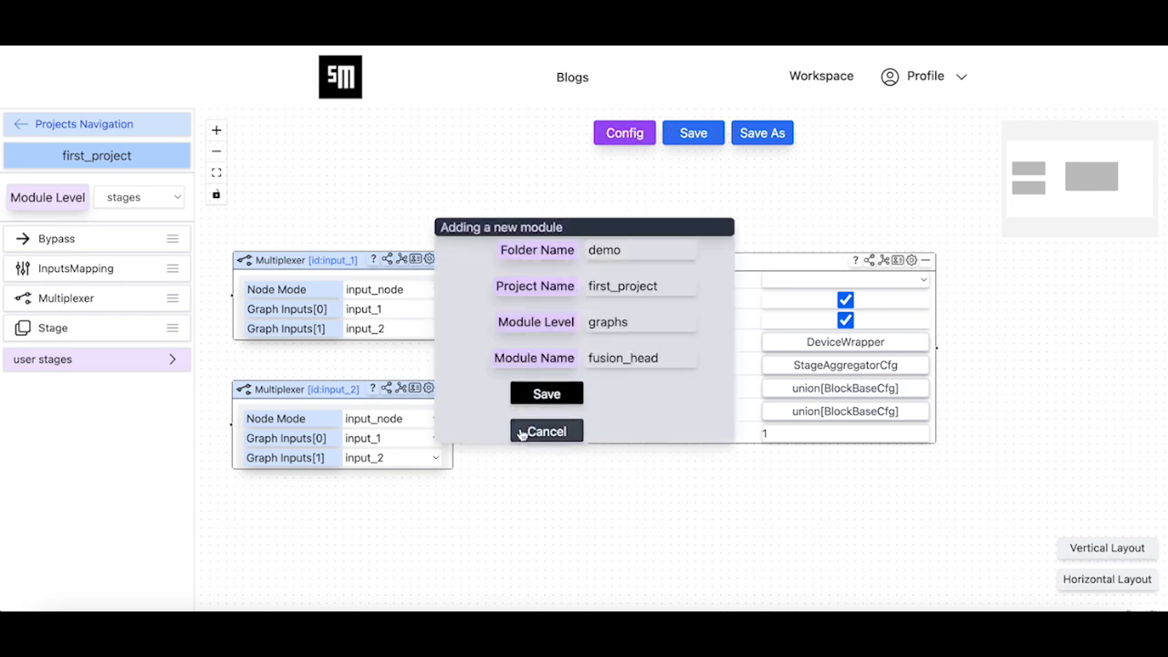
{"action": "left_click", "coordinate": [550, 397]}
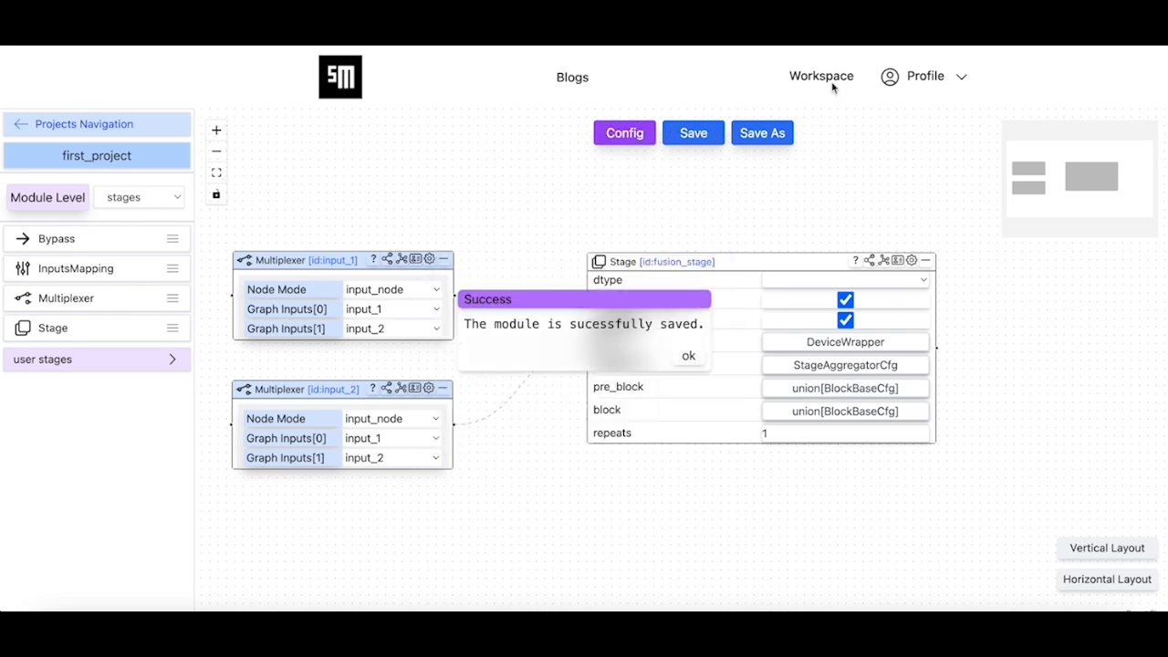
{"action": "left_click", "coordinate": [688, 356]}
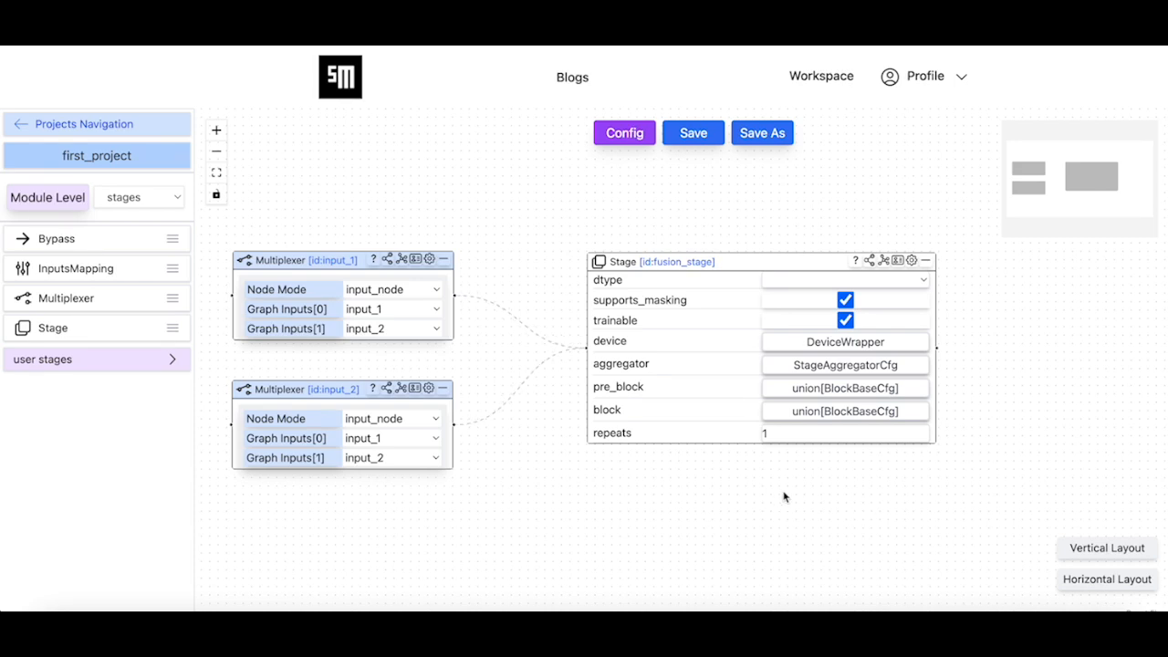
Set the default type of fusion_stage's block to ResBlockCfg
{"action": "left_click", "coordinate": [847, 414]}
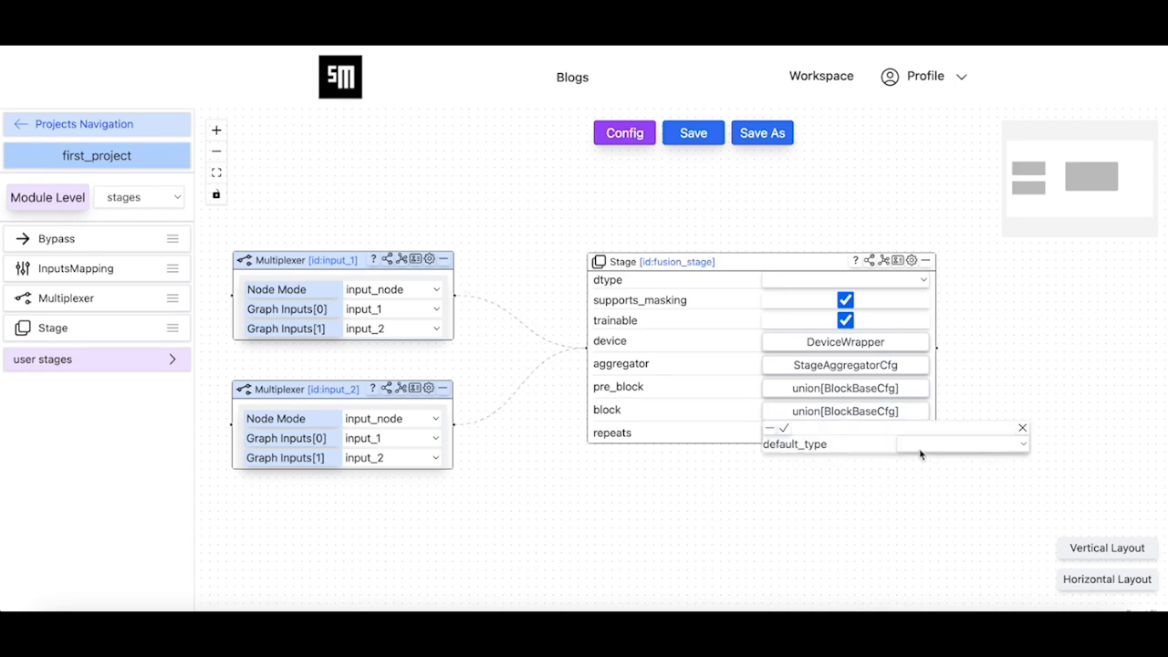
{"action": "left_click", "coordinate": [929, 448]}
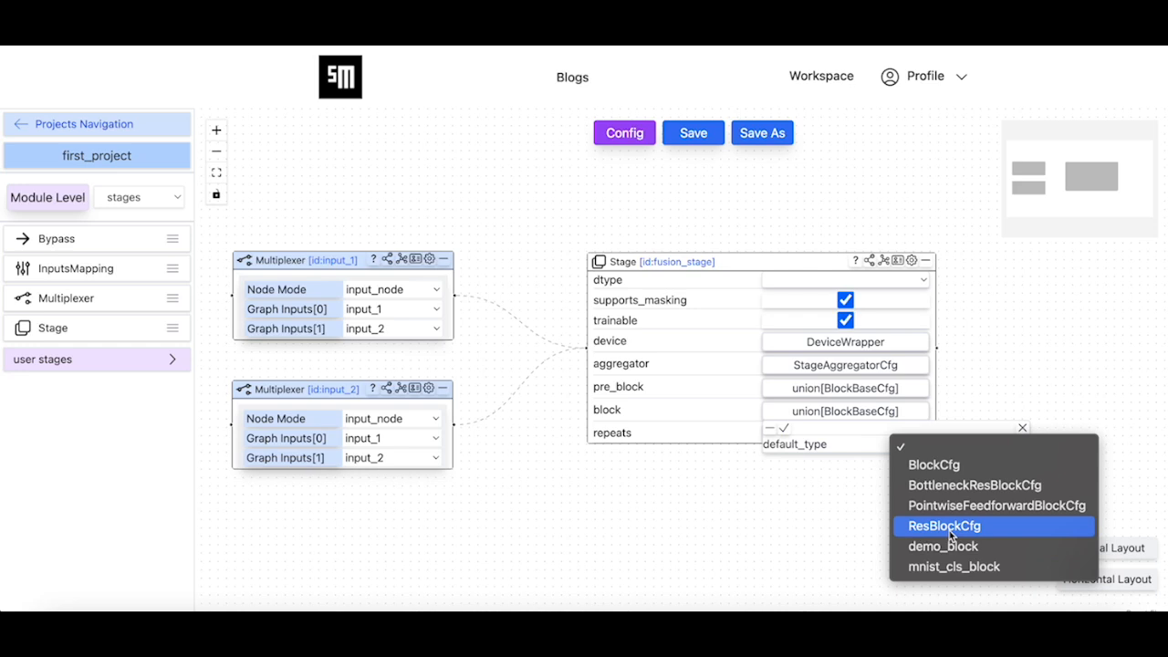
{"action": "left_click", "coordinate": [949, 528]}
Set out_channels and in_channels to 1024 in fusion_stage's ResBlockCfg object, and save it with the enclosing block configuration
{"action": "left_click", "coordinate": [950, 463]}
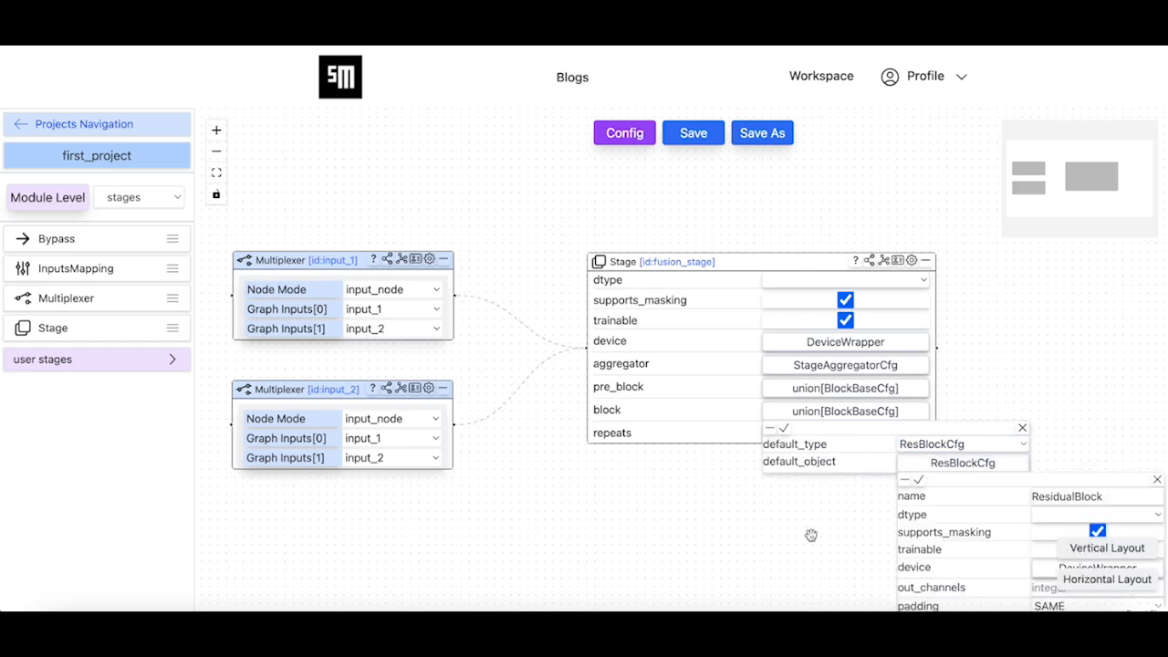
{"action": "scroll", "coordinate": [843, 529], "scroll_direction": "down", "scroll_amount": 3}
{"action": "left_click_drag", "start_coordinate": [782, 579], "coordinate": [691, 429]}
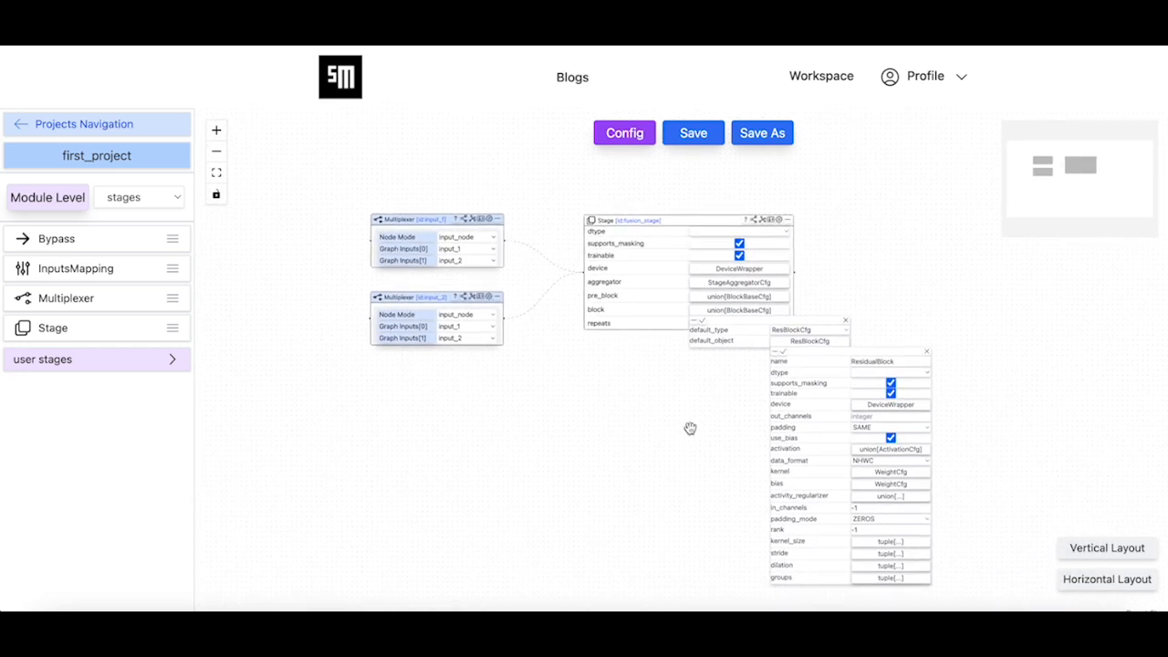
{"action": "left_click", "coordinate": [872, 415]}
{"action": "left_click", "coordinate": [878, 509]}
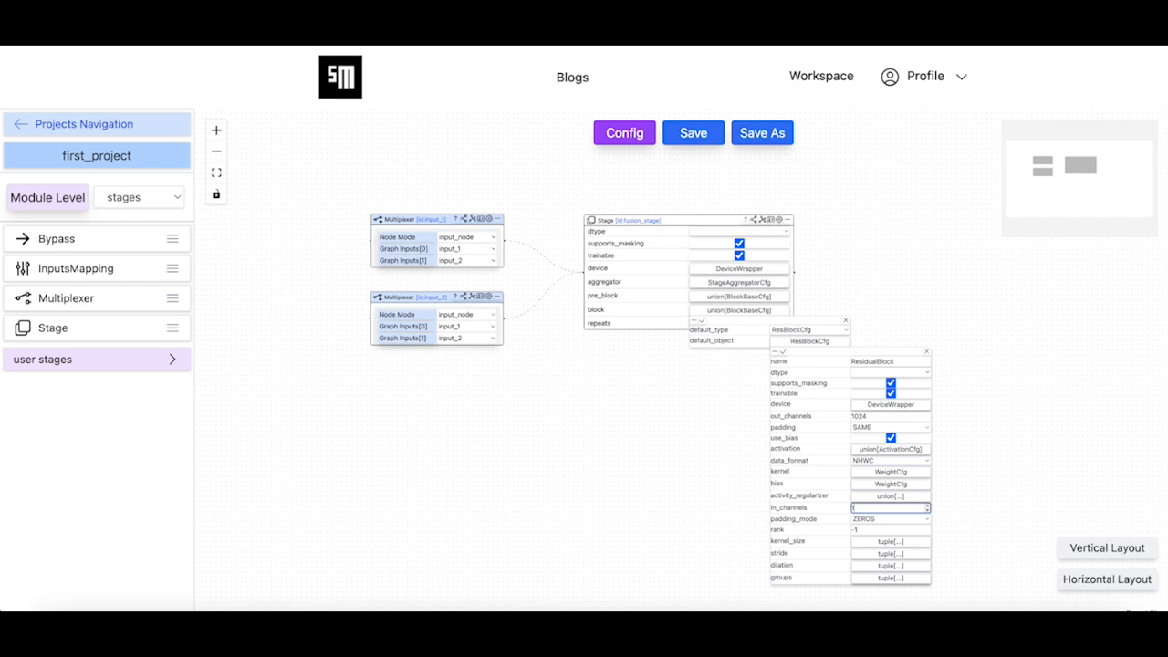
{"action": "left_click", "coordinate": [783, 351]}
{"action": "left_click", "coordinate": [703, 324]}
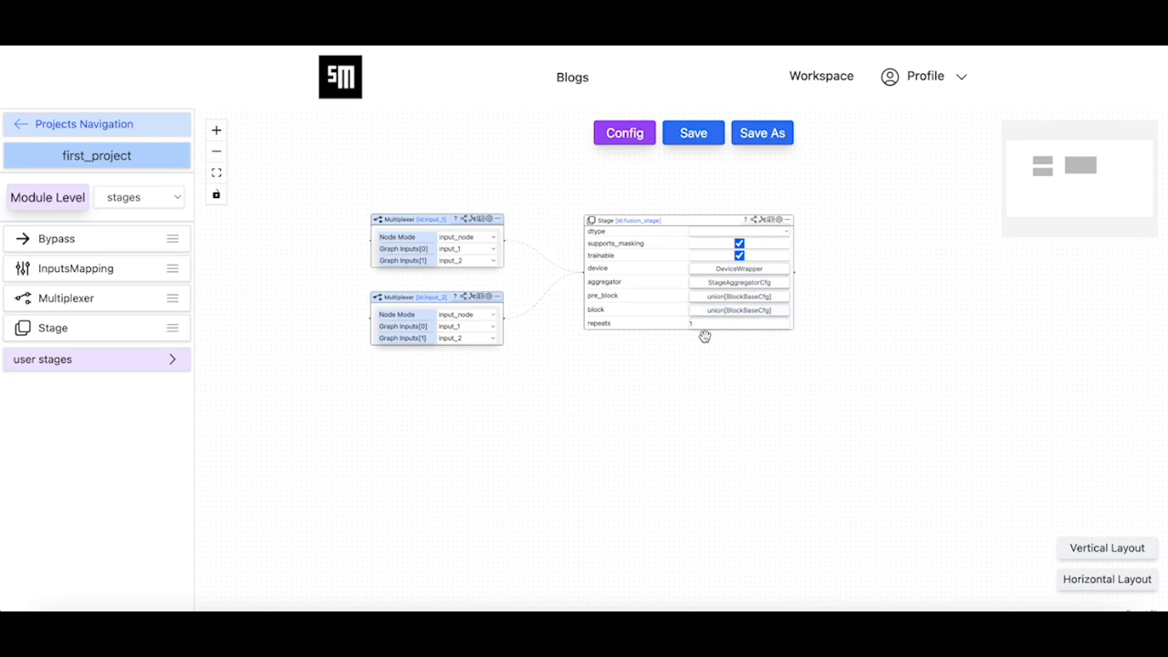
Save the updated graph to the fusion_head module in first_project at the graphs level
{"action": "left_click", "coordinate": [698, 134]}
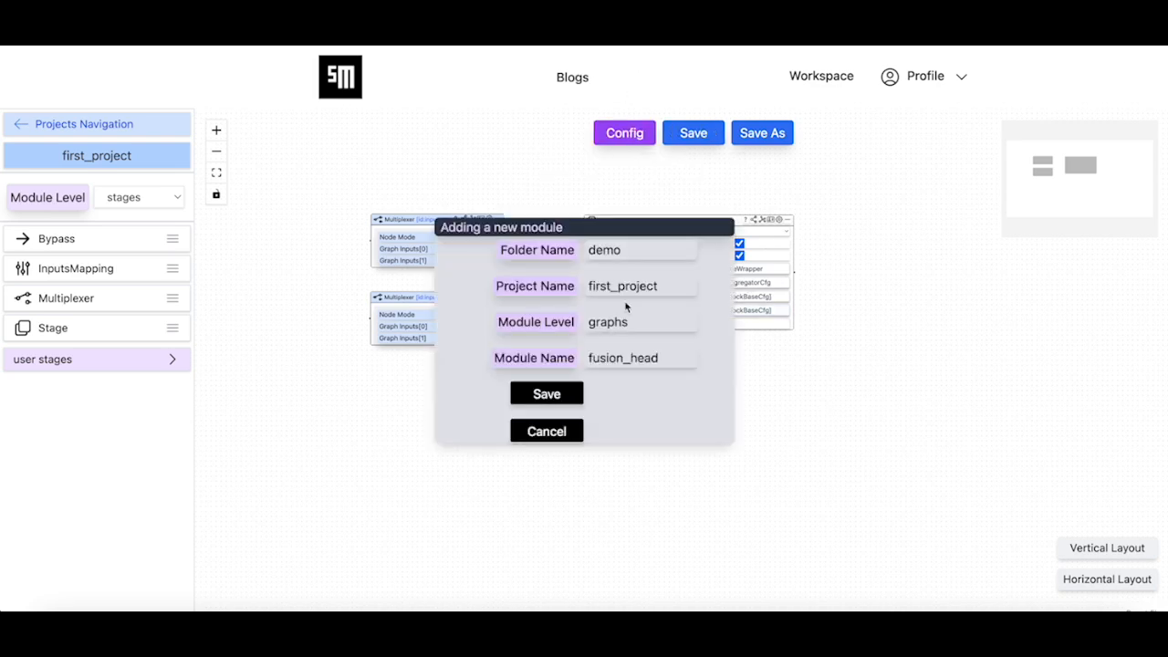
{"action": "left_click", "coordinate": [573, 395]}
{"action": "left_click", "coordinate": [688, 357]}
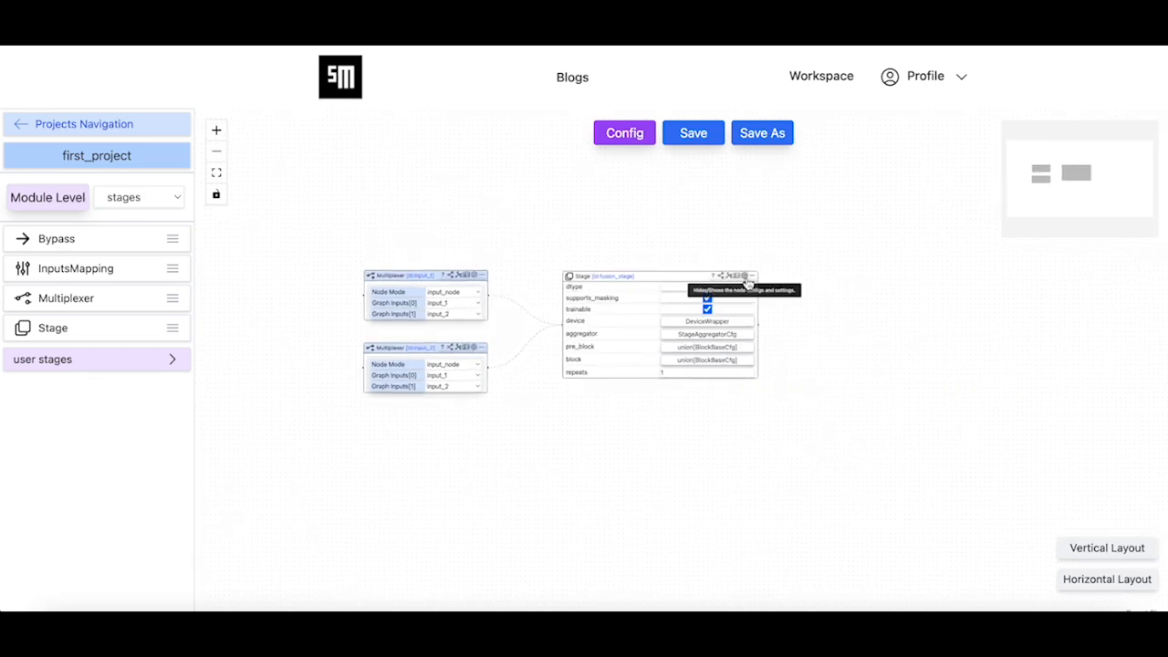
Collapse fusion_stage's settings and add a new Stage node beyond its output
{"action": "left_click", "coordinate": [746, 277]}
{"action": "left_click_drag", "start_coordinate": [618, 370], "coordinate": [615, 347]}
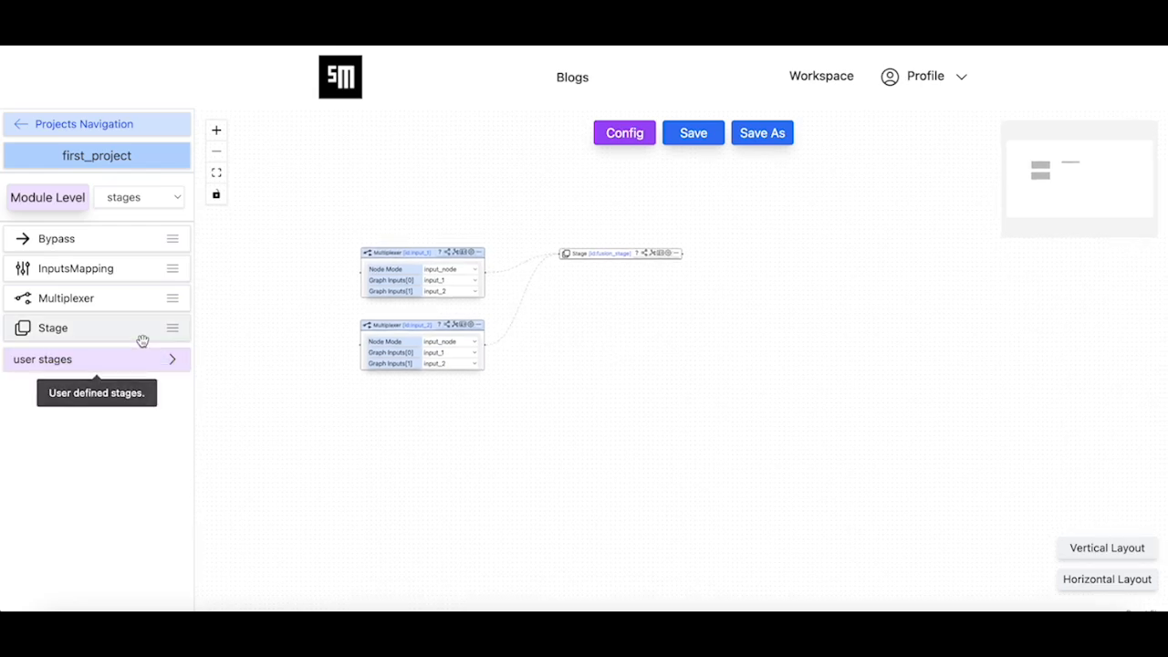
{"action": "left_click_drag", "start_coordinate": [139, 338], "coordinate": [818, 258]}
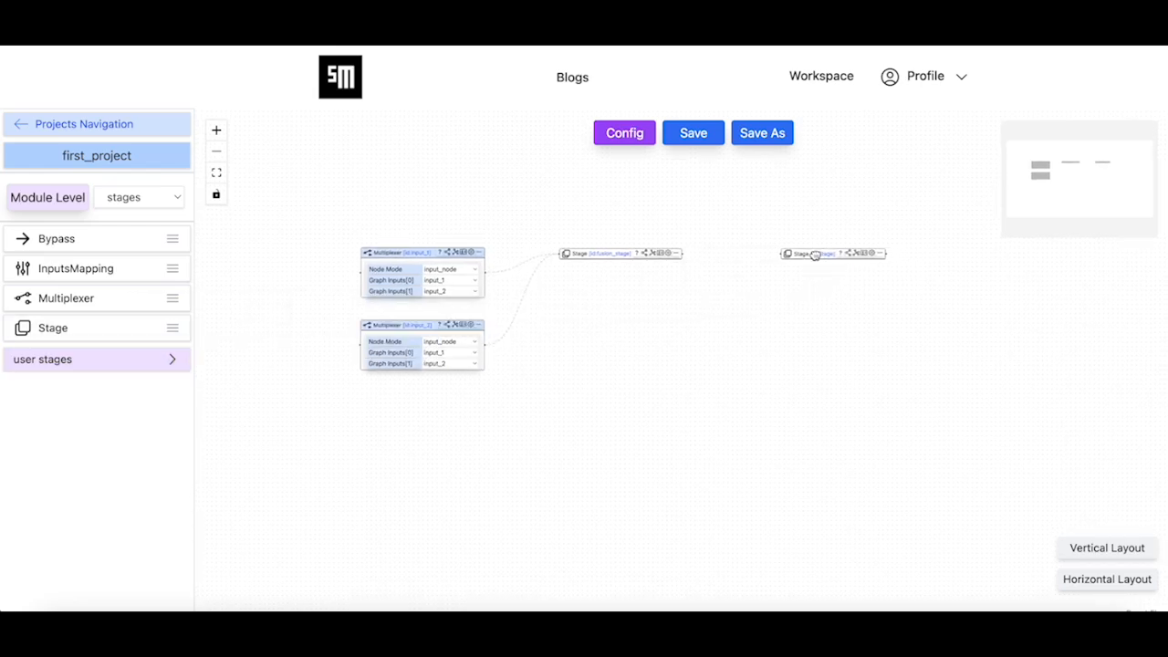
Rename the new Stage node as cls_stage and connect fusion_stage's output to its input
{"action": "left_click", "coordinate": [862, 256]}
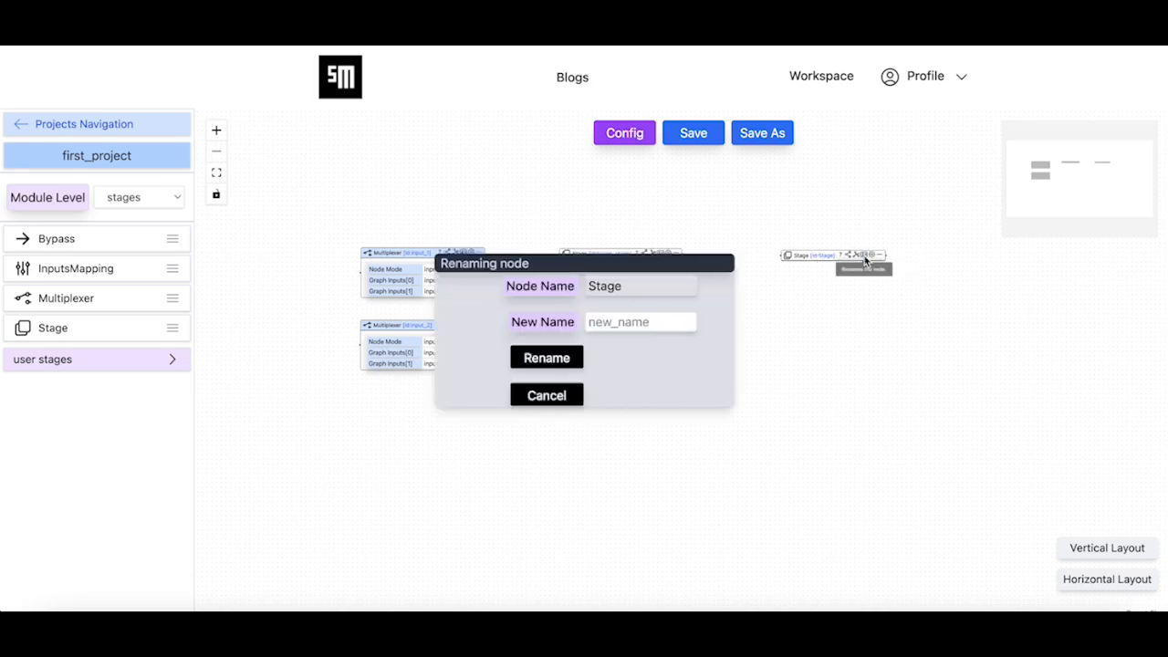
{"action": "left_click", "coordinate": [626, 324]}
{"action": "type", "text": "cls_stage"}
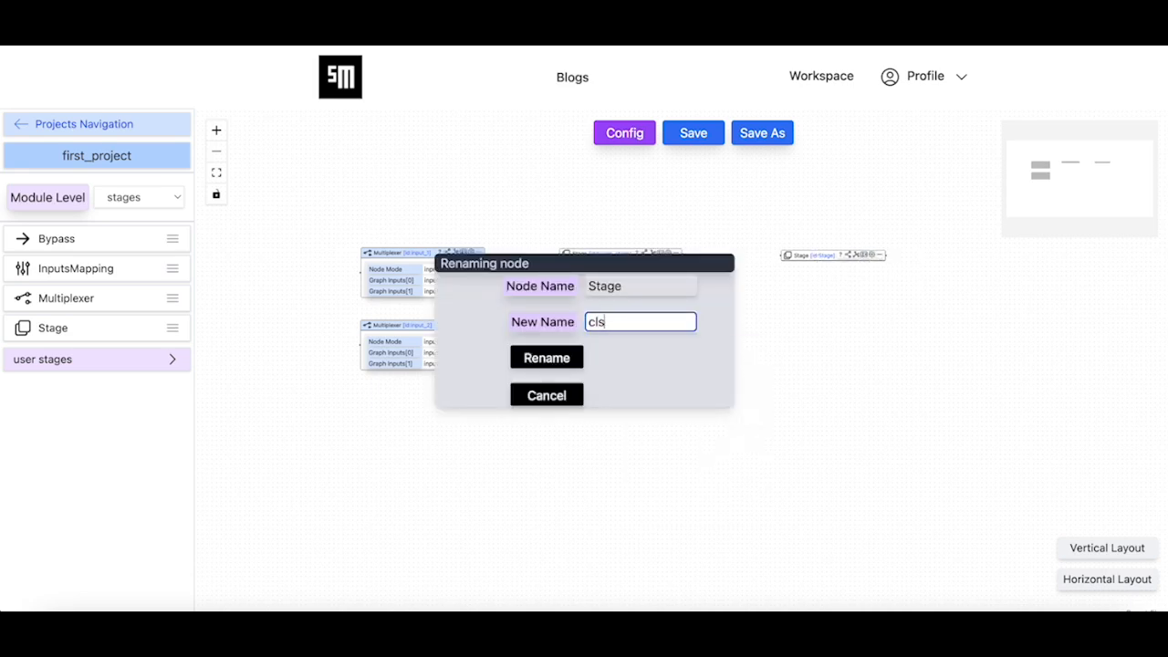
{"action": "left_click", "coordinate": [547, 358]}
{"action": "left_click", "coordinate": [688, 356]}
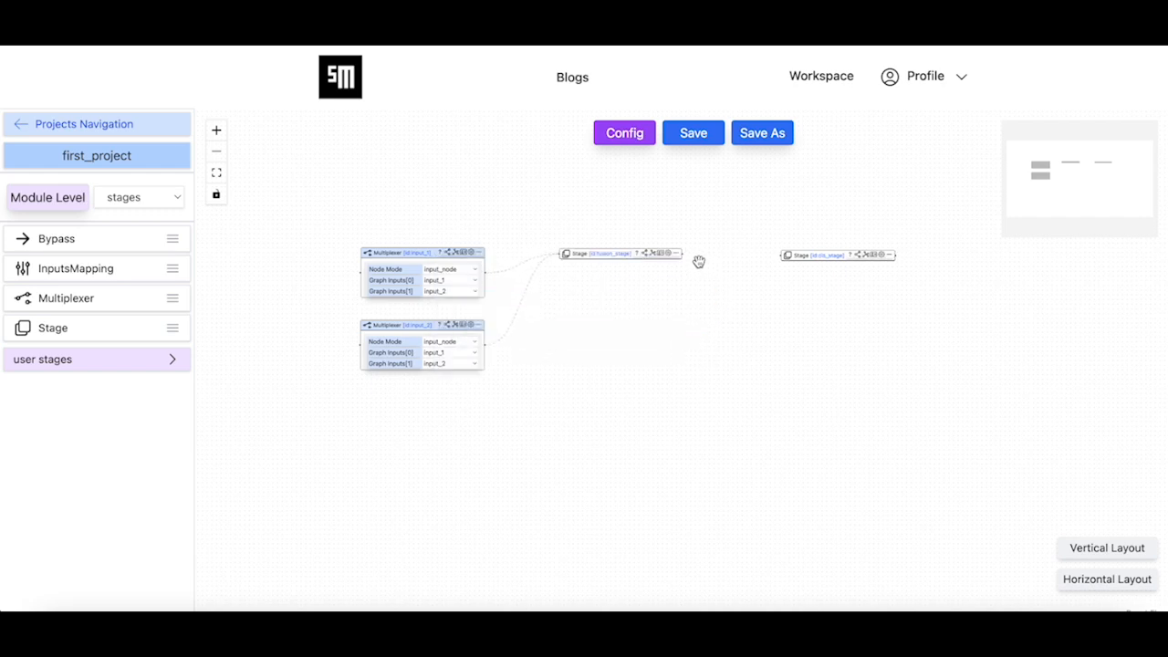
{"action": "left_click_drag", "start_coordinate": [721, 257], "coordinate": [816, 241]}
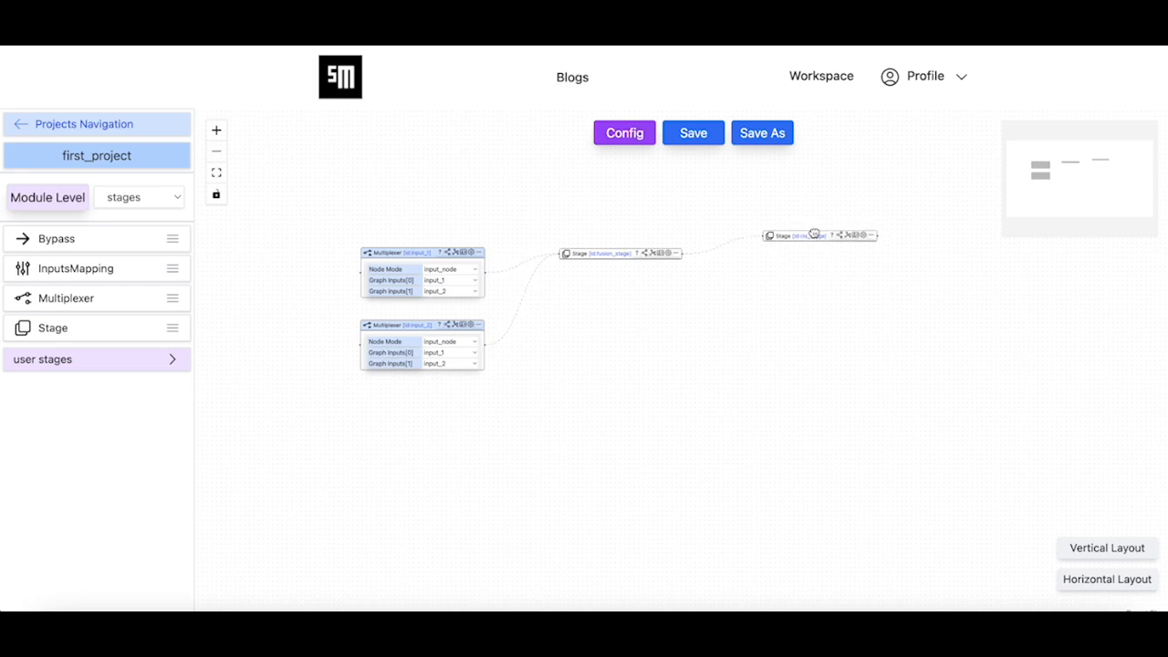
Show cls_stage's settings and set its block's default type to BlockCfg
{"action": "left_click", "coordinate": [868, 238]}
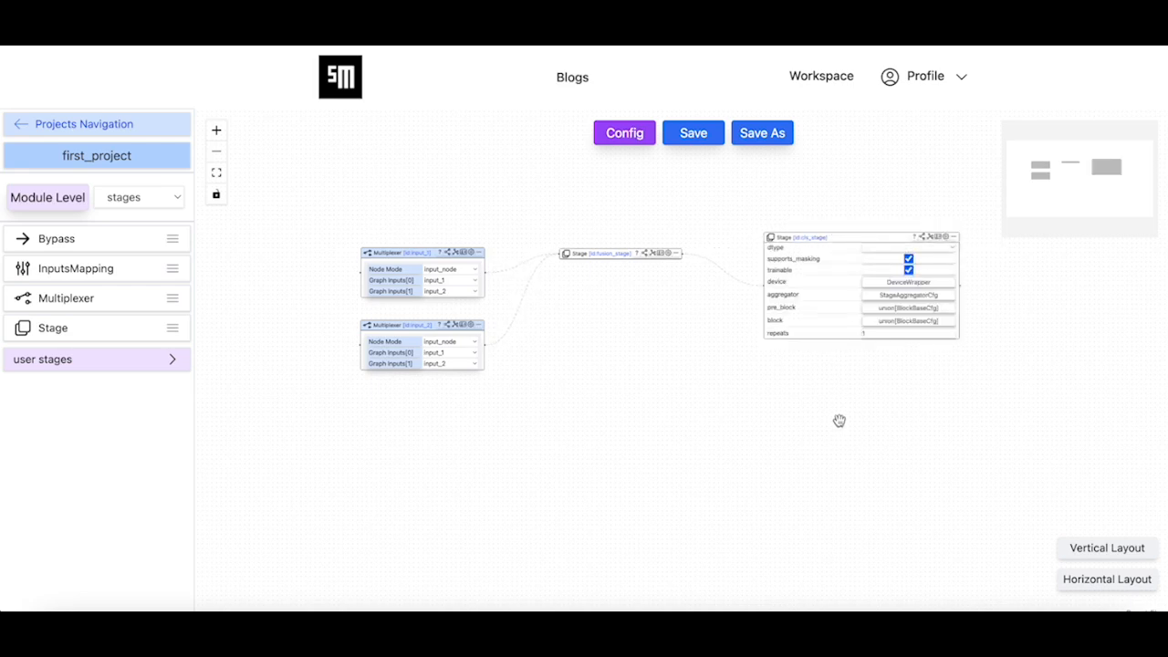
{"action": "scroll", "coordinate": [840, 421], "scroll_direction": "up", "scroll_amount": 3}
{"action": "left_click_drag", "start_coordinate": [767, 386], "coordinate": [579, 433]}
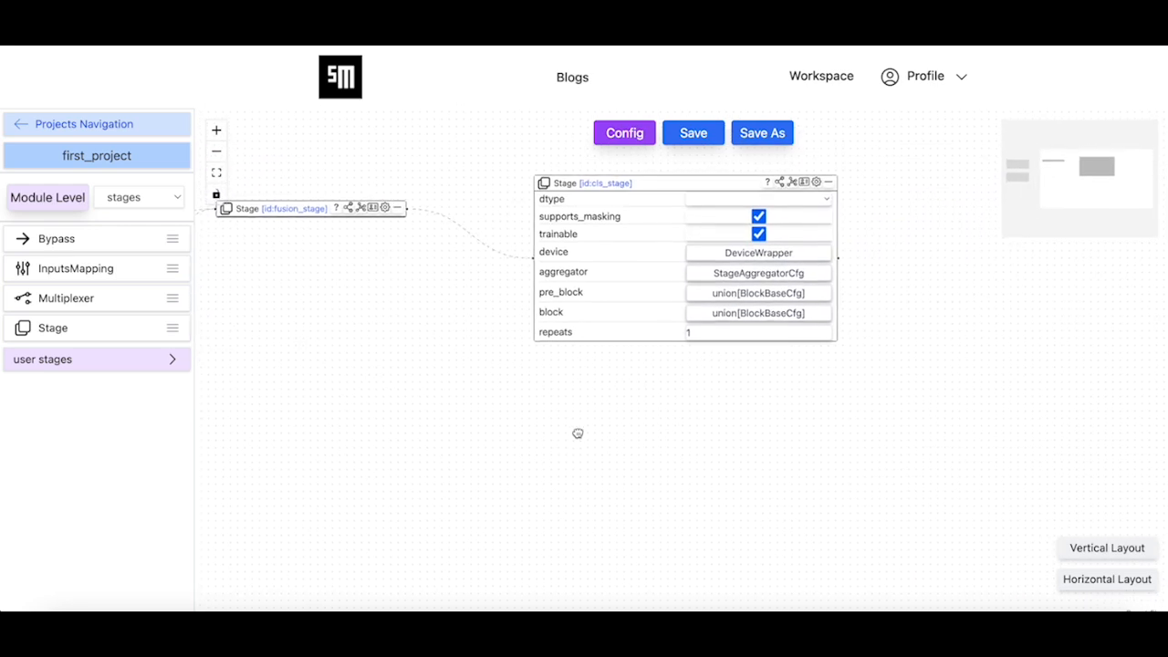
{"action": "left_click", "coordinate": [757, 312]}
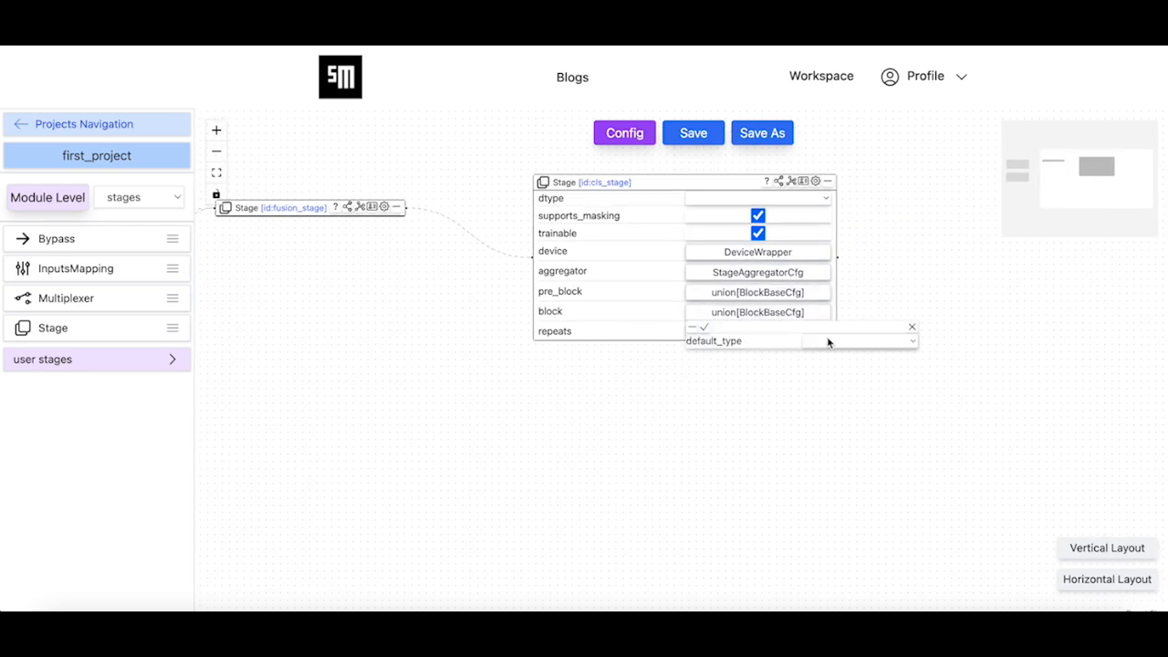
{"action": "left_click", "coordinate": [823, 341]}
{"action": "left_click", "coordinate": [872, 362]}
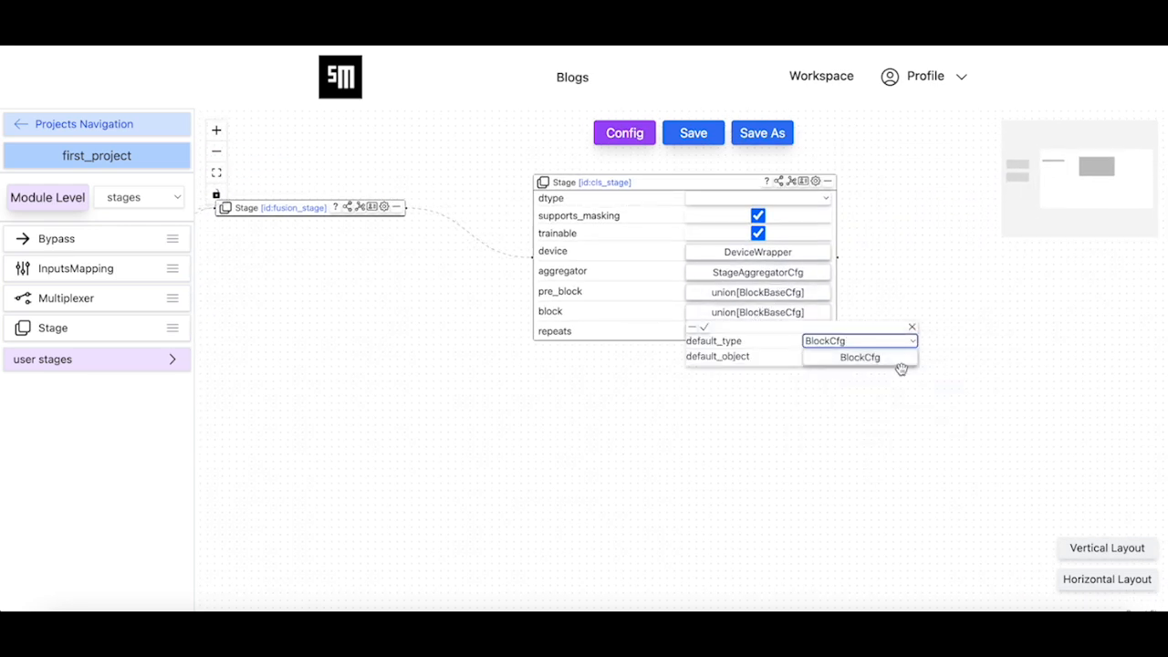
In cls_stage's BlockCfg object, add a first entry to layers and set its default type to GlobalAveragePool2dCfg
{"action": "left_click", "coordinate": [885, 366]}
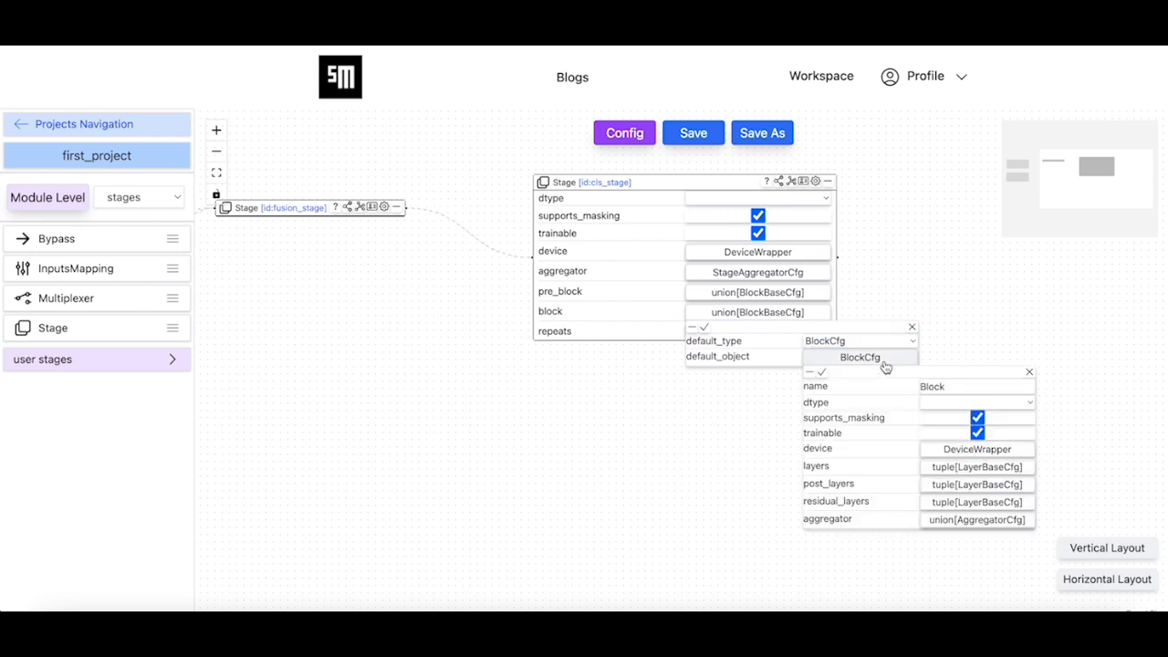
{"action": "left_click", "coordinate": [954, 468]}
{"action": "left_click", "coordinate": [938, 481]}
{"action": "left_click_drag", "start_coordinate": [931, 563], "coordinate": [744, 474]}
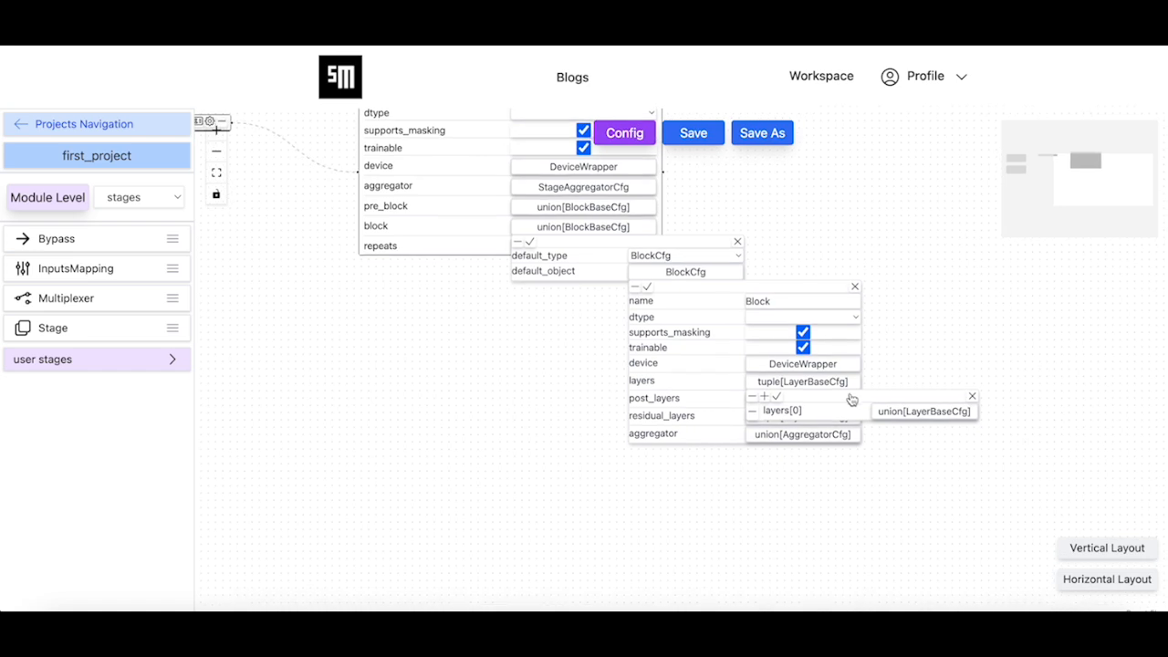
{"action": "left_click", "coordinate": [918, 413]}
{"action": "left_click", "coordinate": [1020, 442]}
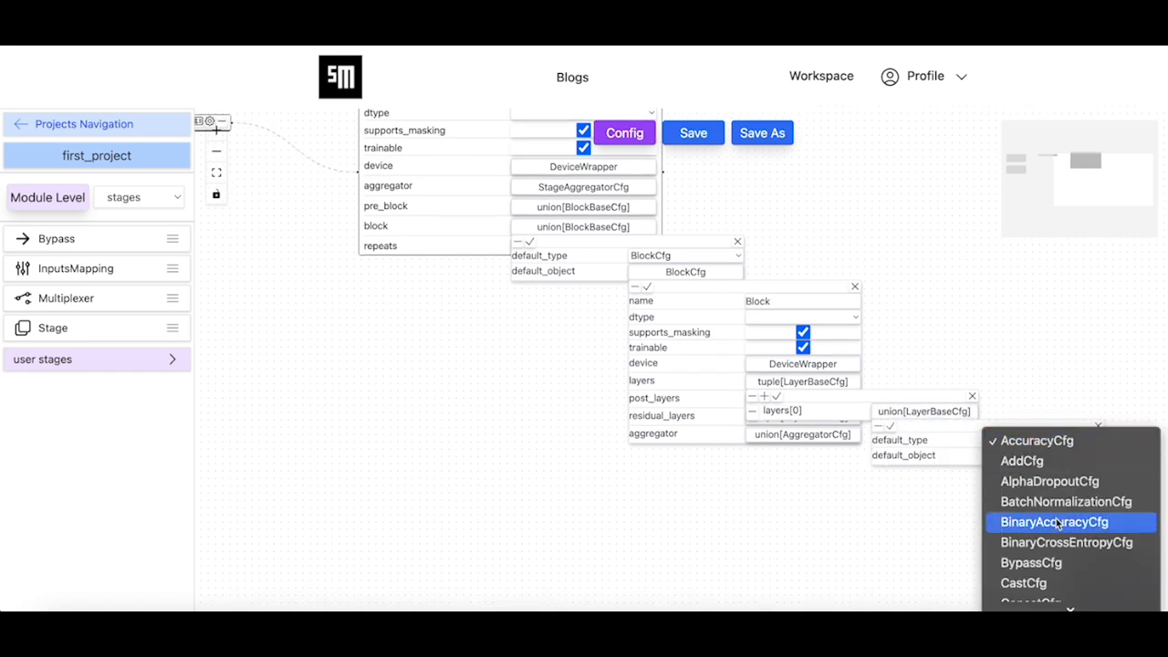
{"action": "scroll", "coordinate": [1057, 522], "scroll_direction": "down", "scroll_amount": 3}
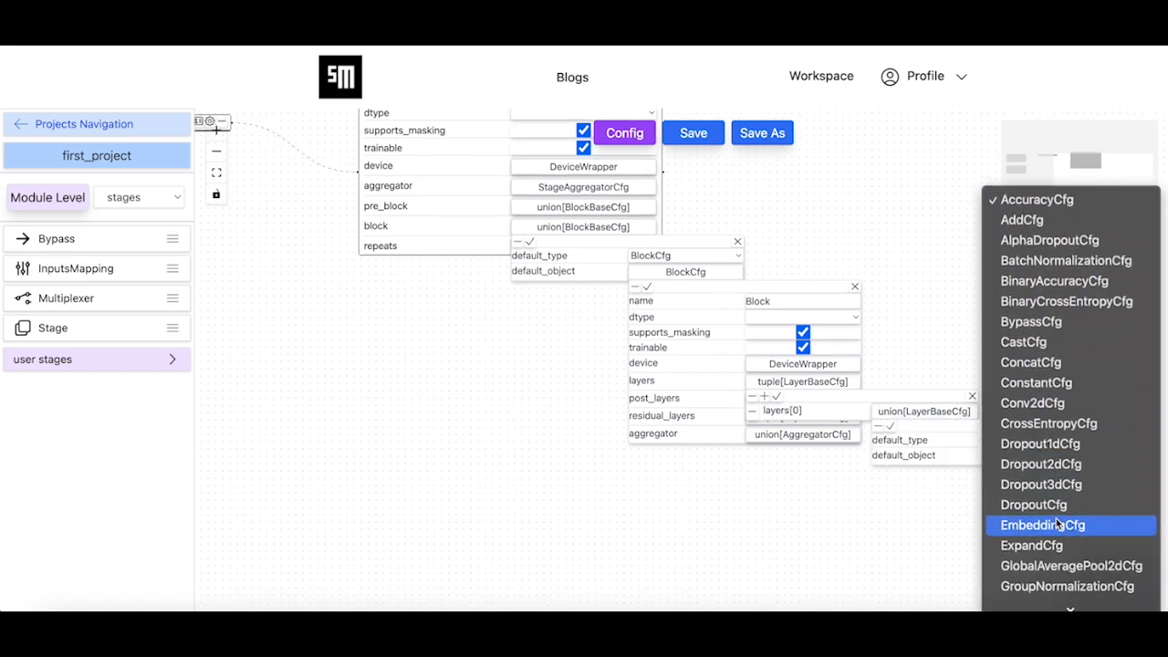
{"action": "left_click", "coordinate": [1054, 537]}
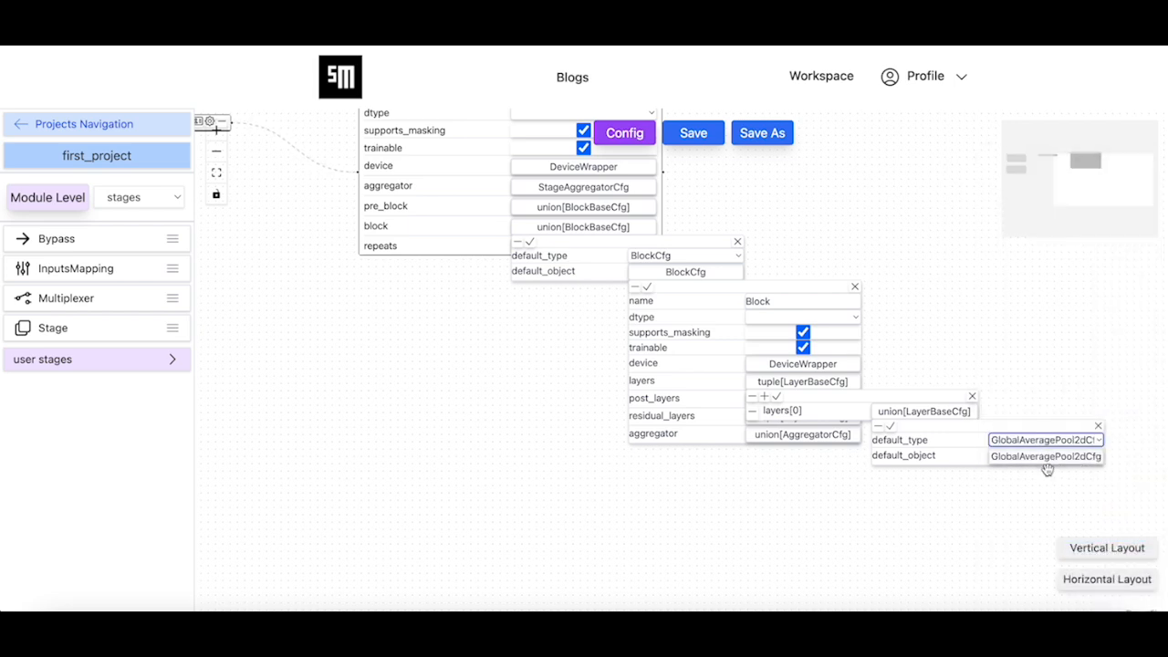
Open the GlobalAveragePool2dCfg object, accept its default settings and save the layers[0] configuration
{"action": "left_click", "coordinate": [1046, 459]}
{"action": "left_click_drag", "start_coordinate": [908, 559], "coordinate": [809, 521]}
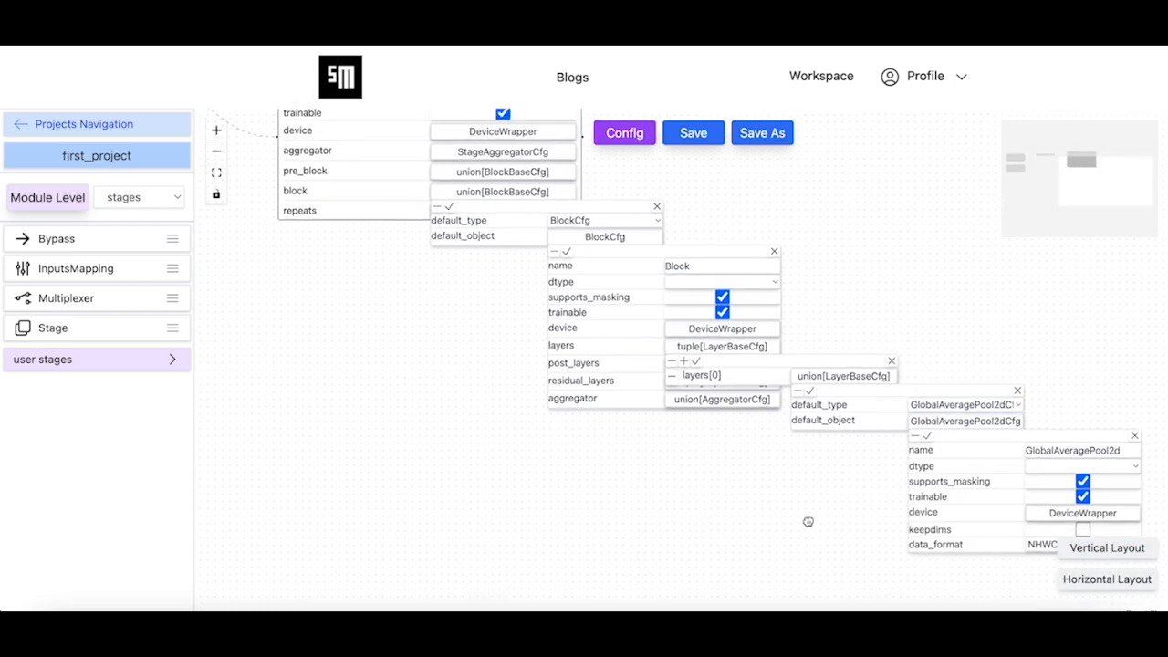
{"action": "left_click", "coordinate": [920, 431]}
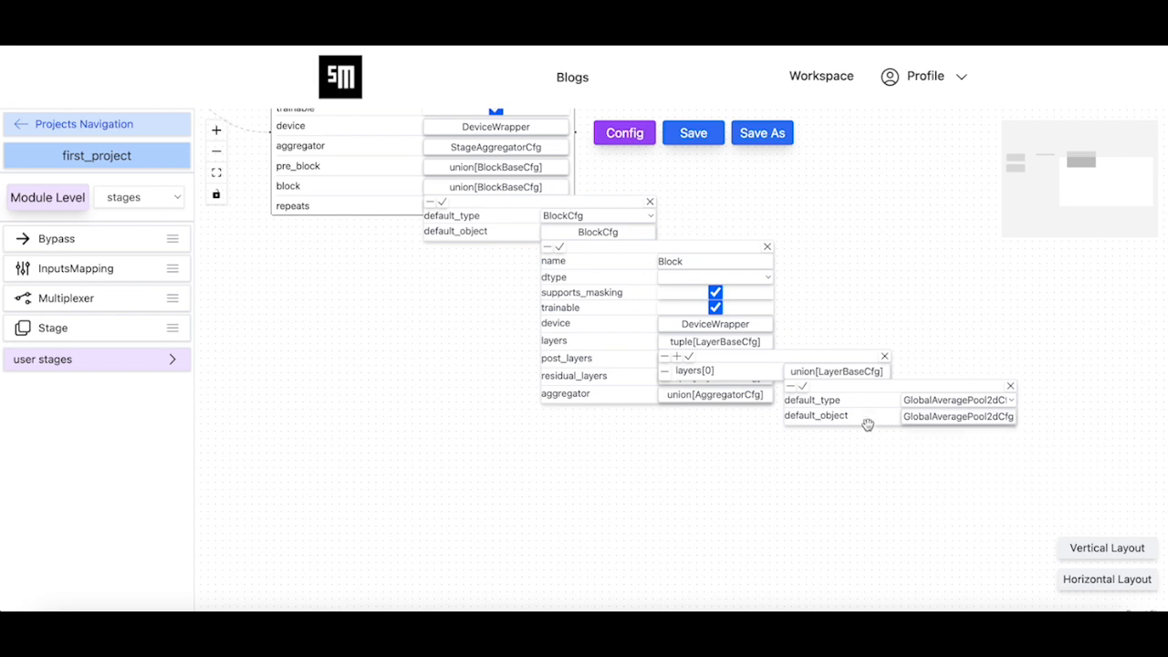
{"action": "left_click", "coordinate": [801, 390]}
Add a second entry to the block's layers and set its default type to LinearCfg
{"action": "left_click", "coordinate": [677, 357]}
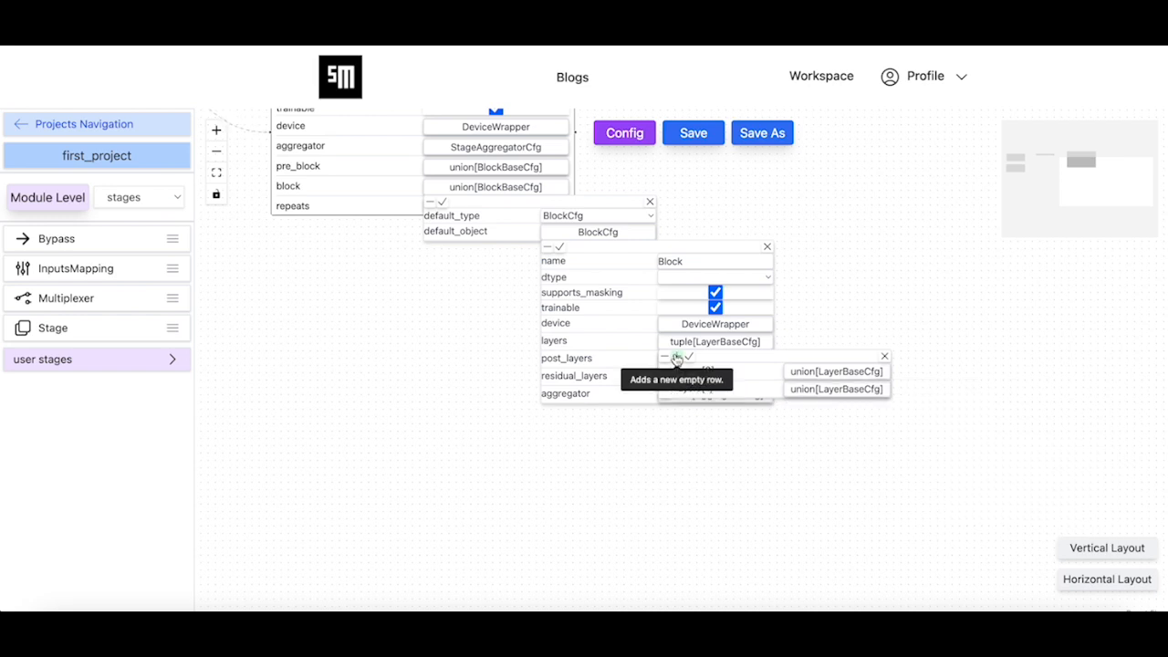
{"action": "left_click", "coordinate": [838, 390]}
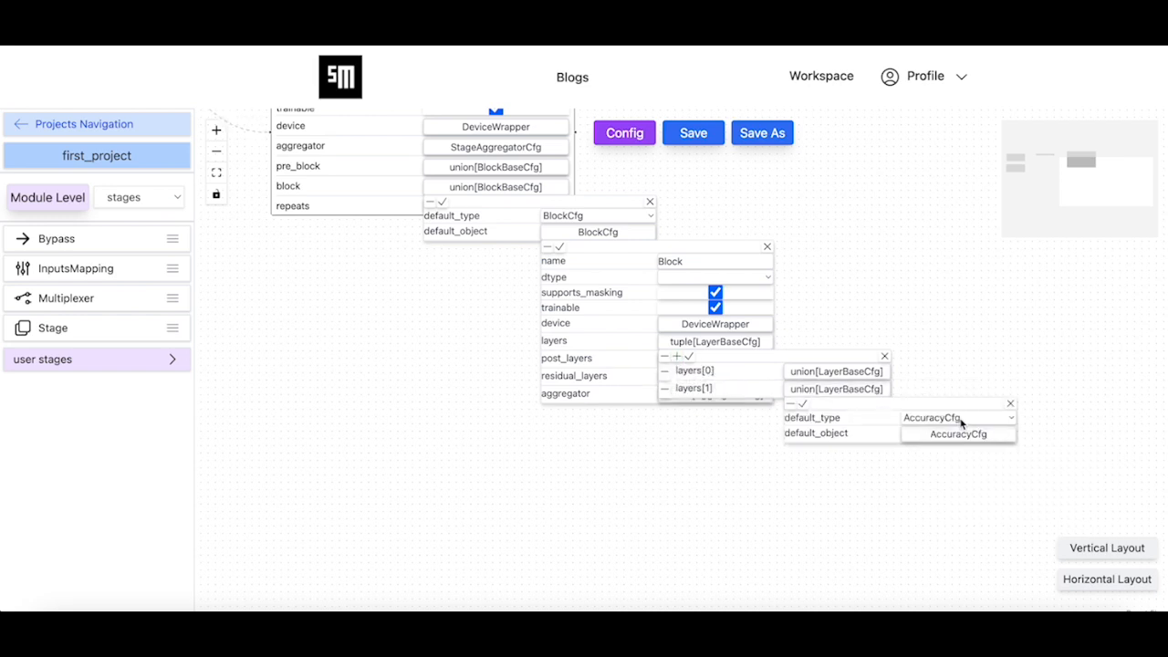
{"action": "left_click", "coordinate": [961, 420]}
{"action": "scroll", "coordinate": [1015, 508], "scroll_direction": "down", "scroll_amount": 5}
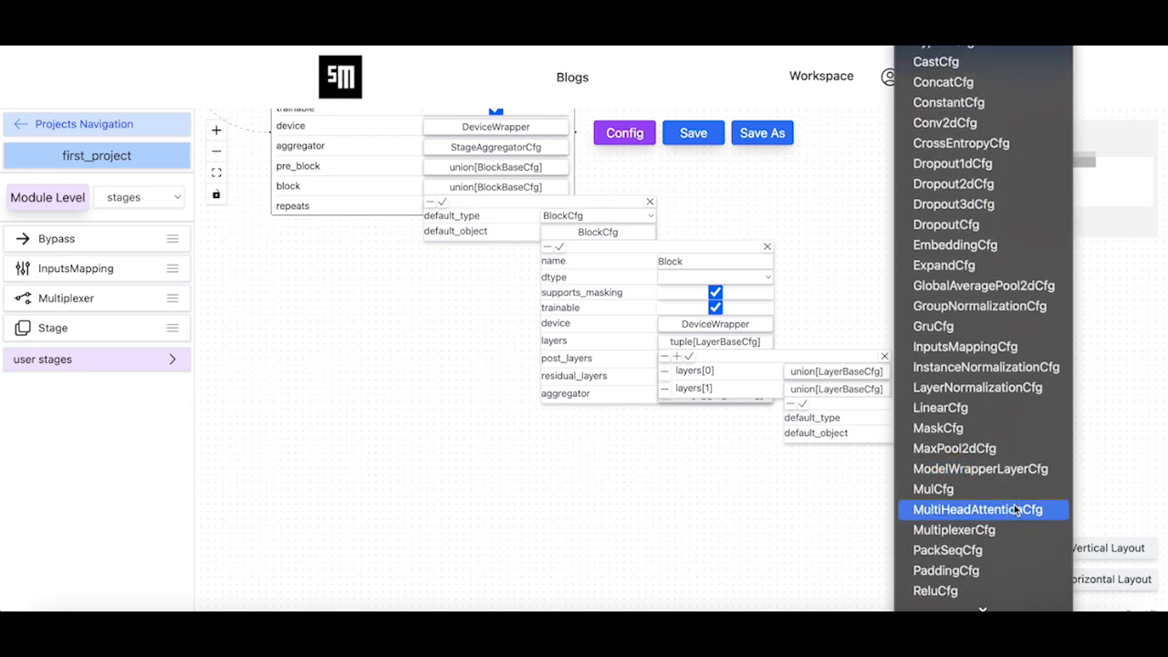
{"action": "left_click", "coordinate": [969, 410]}
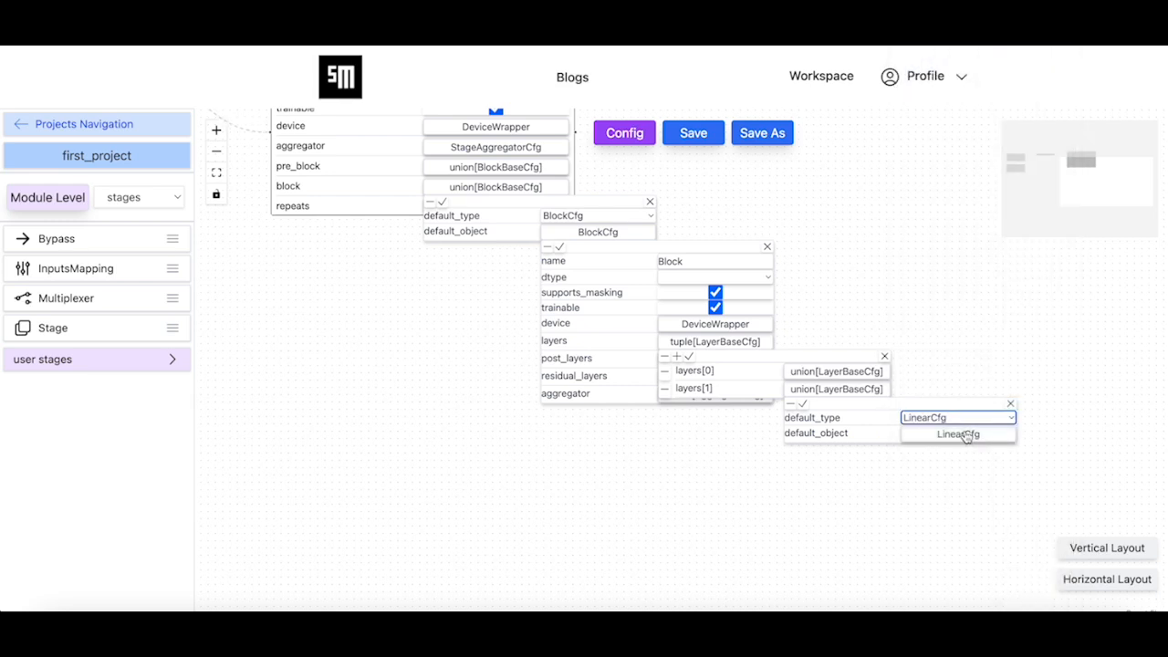
Set the LinearCfg object's out_channels to 10 and in_channels to 1024, and save the layers[1] configuration
{"action": "left_click", "coordinate": [958, 435]}
{"action": "left_click_drag", "start_coordinate": [809, 526], "coordinate": [770, 463]}
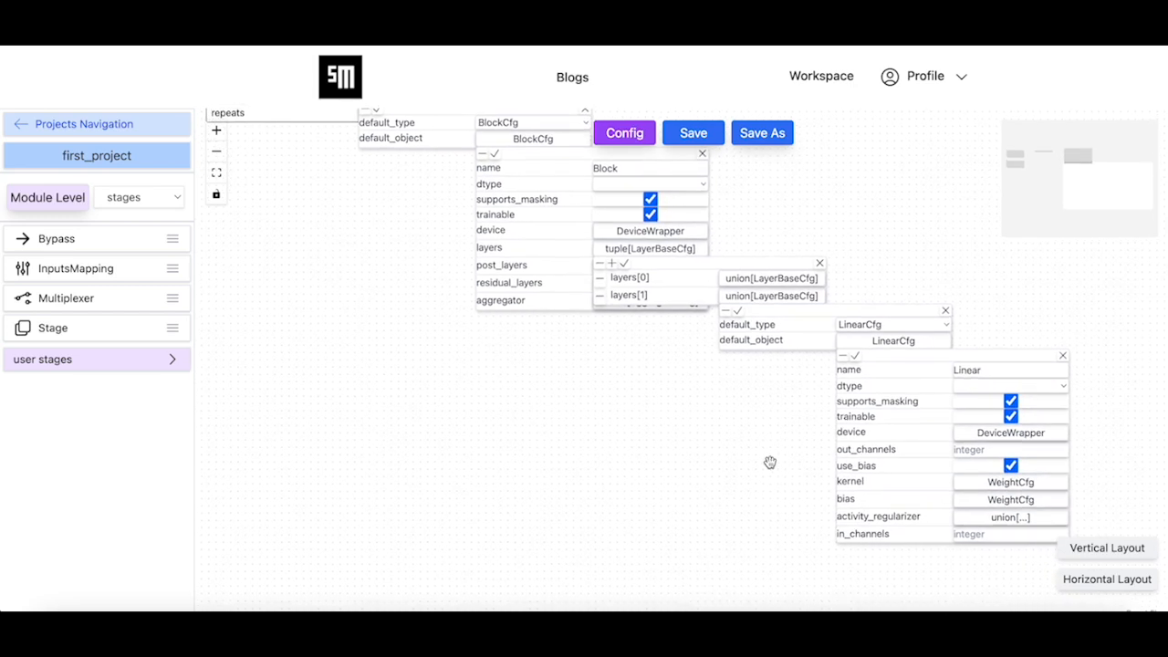
{"action": "left_click", "coordinate": [991, 450]}
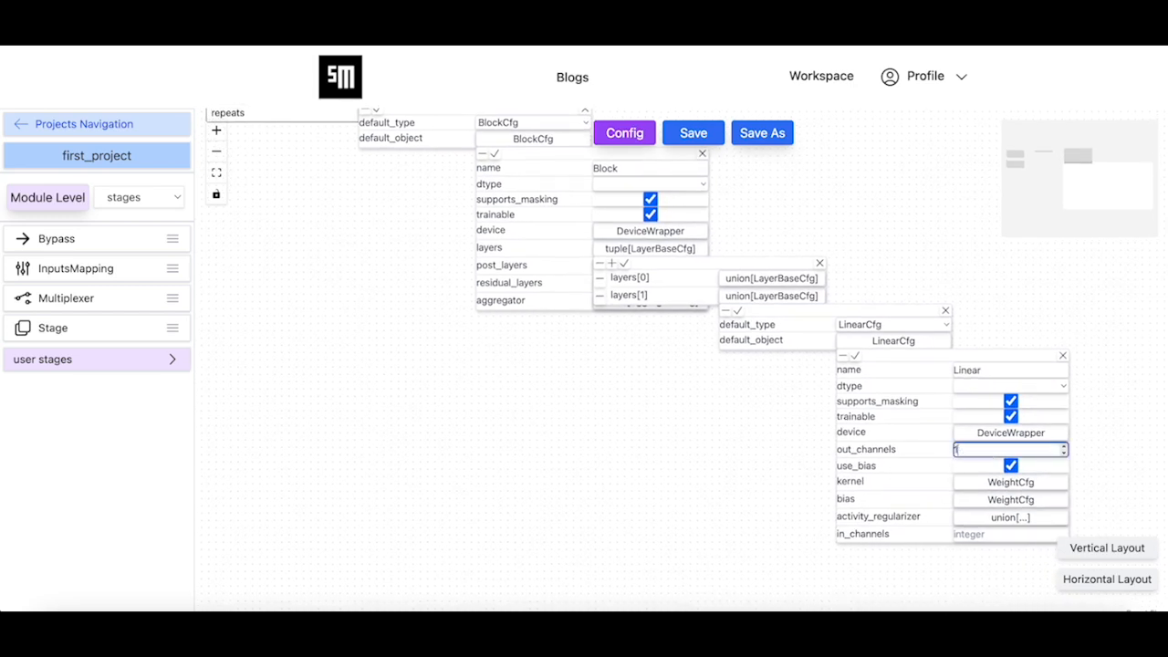
{"action": "left_click", "coordinate": [992, 533]}
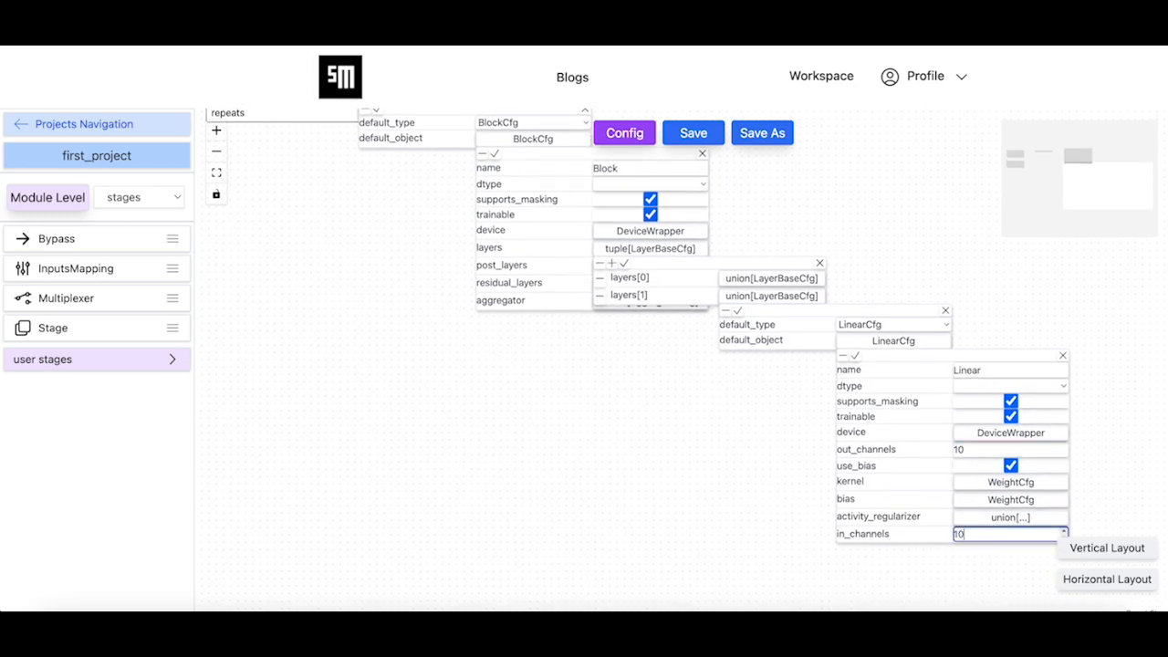
{"action": "type", "text": "1024"}
{"action": "left_click", "coordinate": [854, 355]}
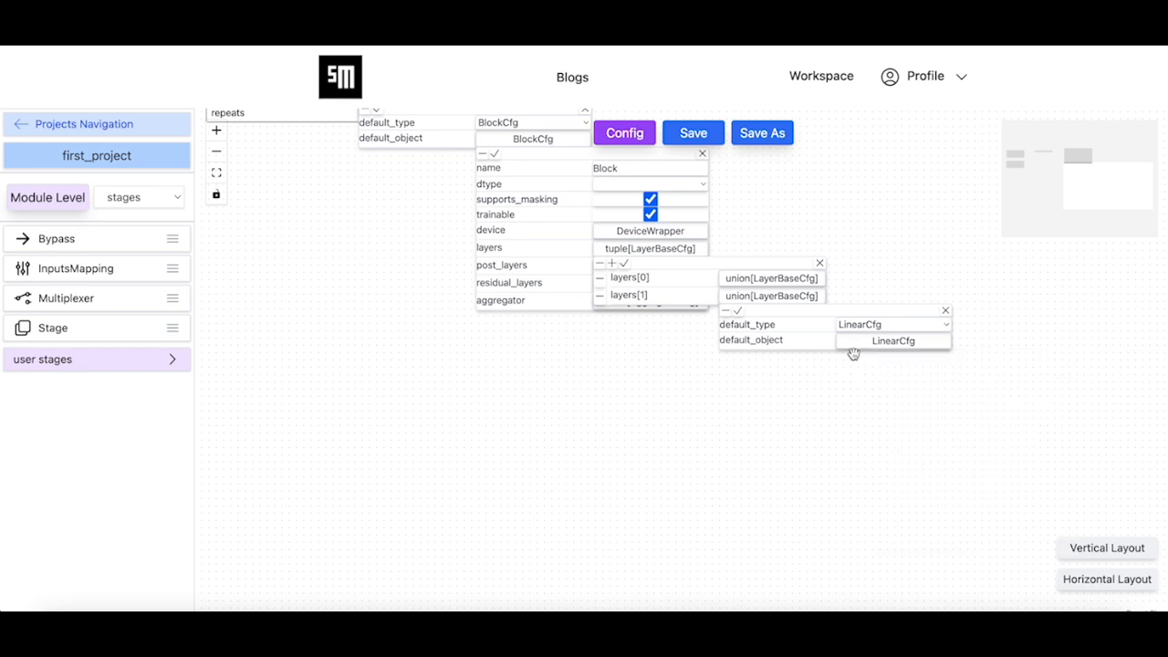
{"action": "left_click", "coordinate": [737, 311]}
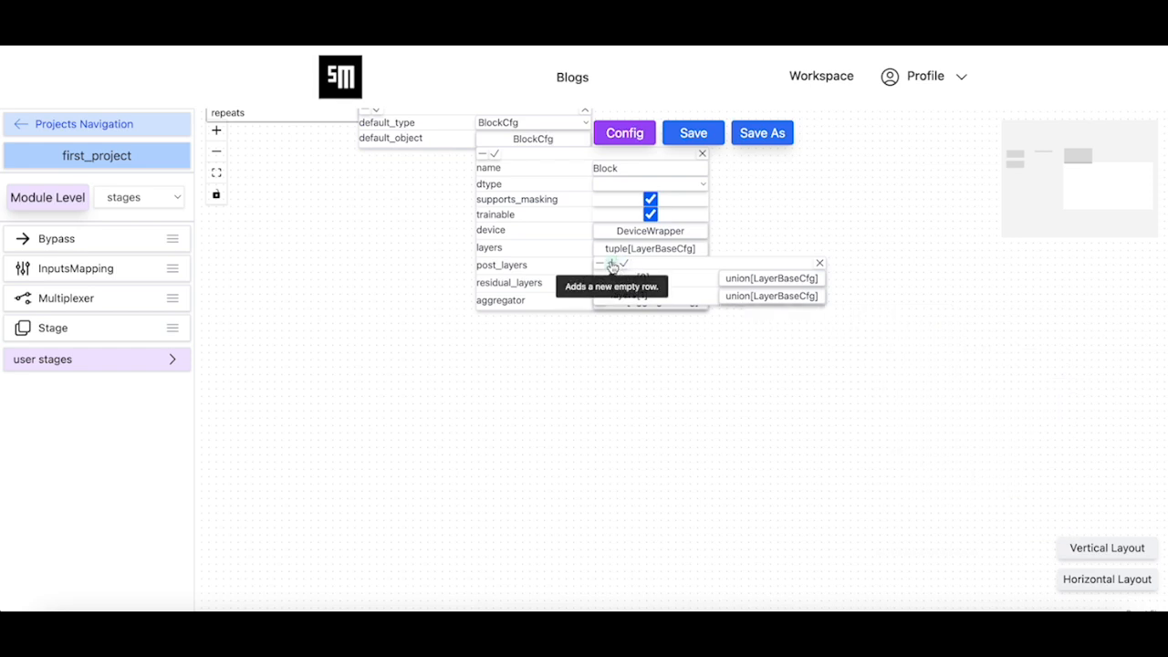
Add a third entry to the block's layers and set its default type to SoftmaxCfg
{"action": "left_click", "coordinate": [611, 263]}
{"action": "left_click", "coordinate": [771, 314]}
{"action": "left_click", "coordinate": [886, 344]}
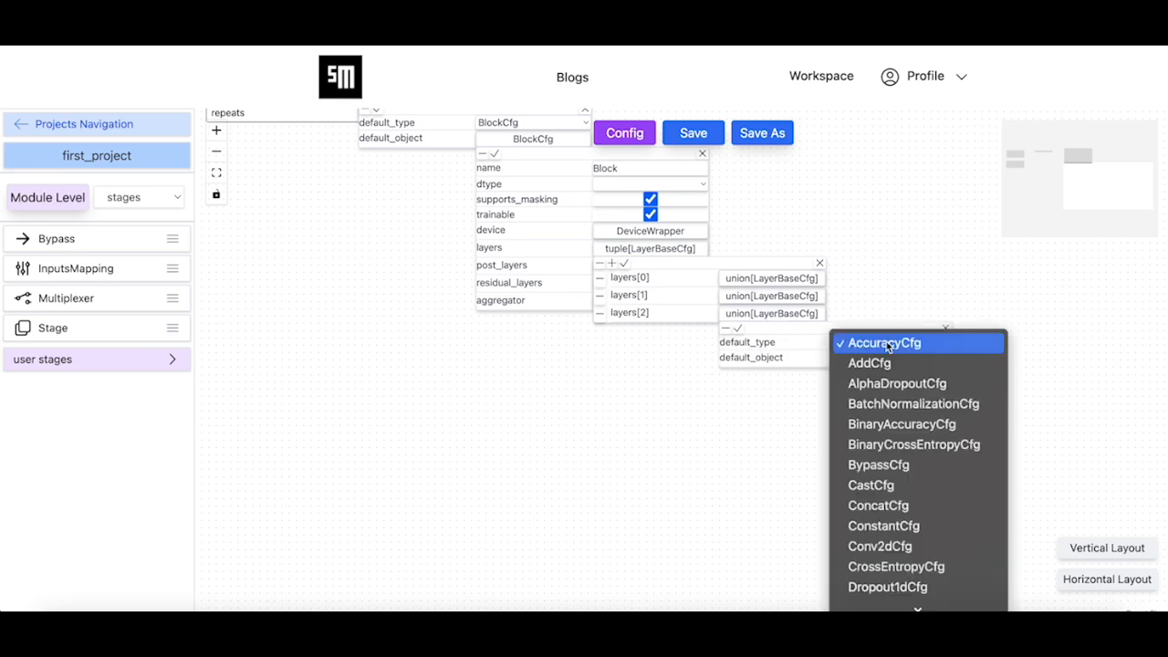
{"action": "scroll", "coordinate": [970, 504], "scroll_direction": "down", "scroll_amount": 5}
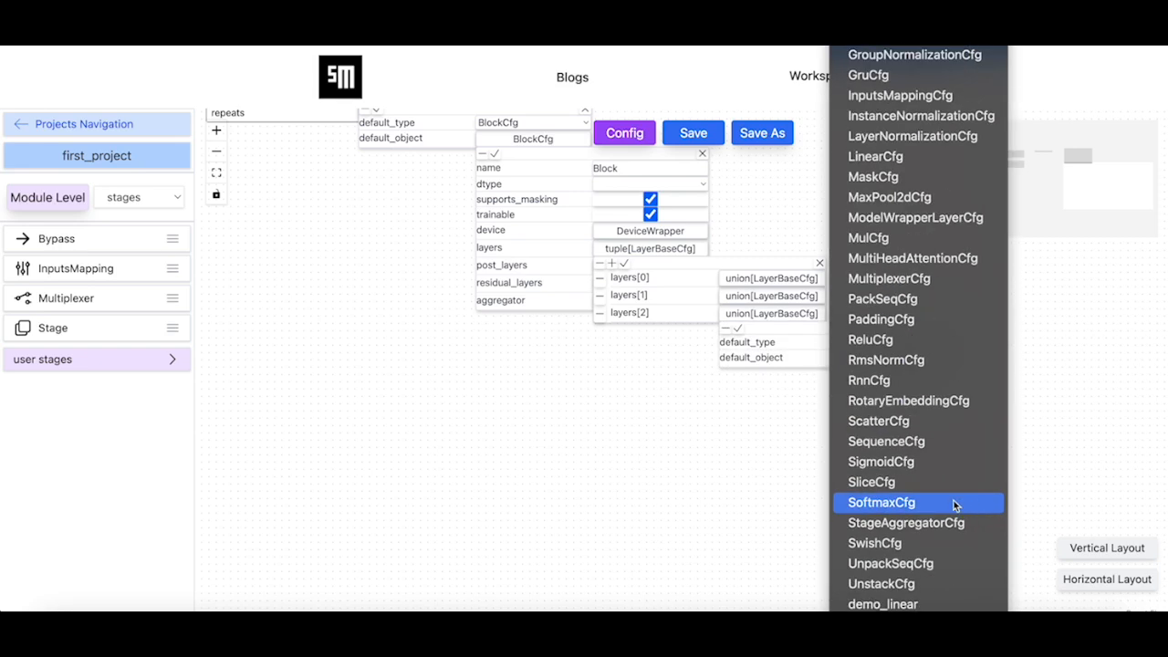
{"action": "left_click", "coordinate": [955, 503]}
Open the SoftmaxCfg object, accept its default settings and save the layers[2] configuration
{"action": "left_click", "coordinate": [895, 359]}
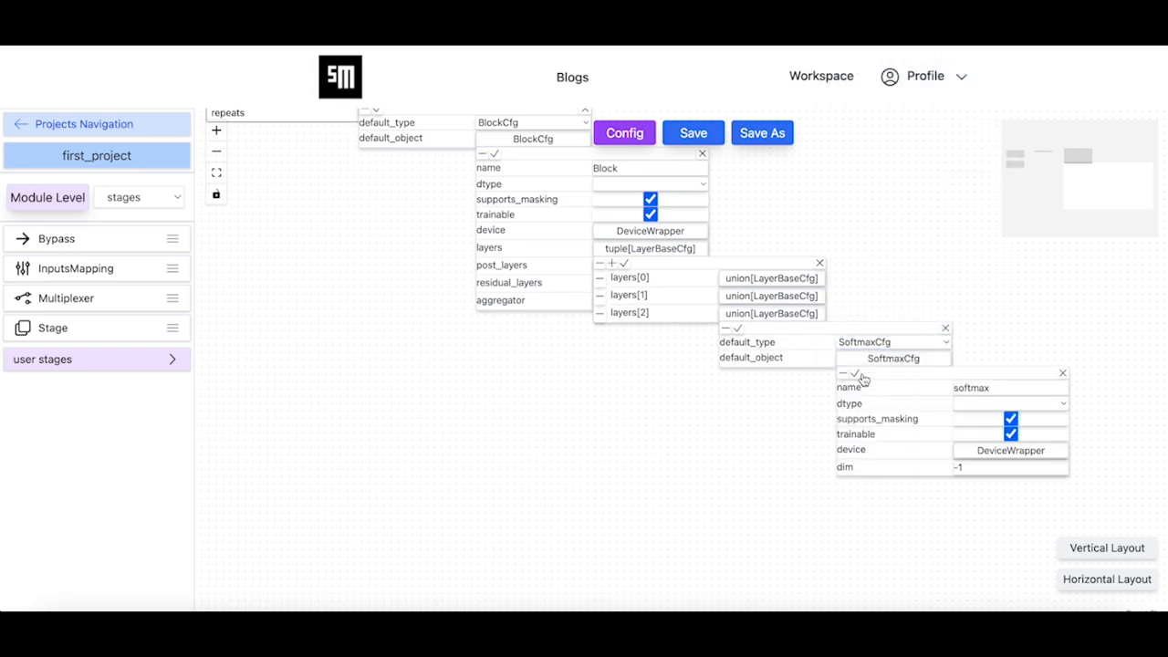
{"action": "left_click", "coordinate": [858, 375]}
{"action": "left_click", "coordinate": [738, 329]}
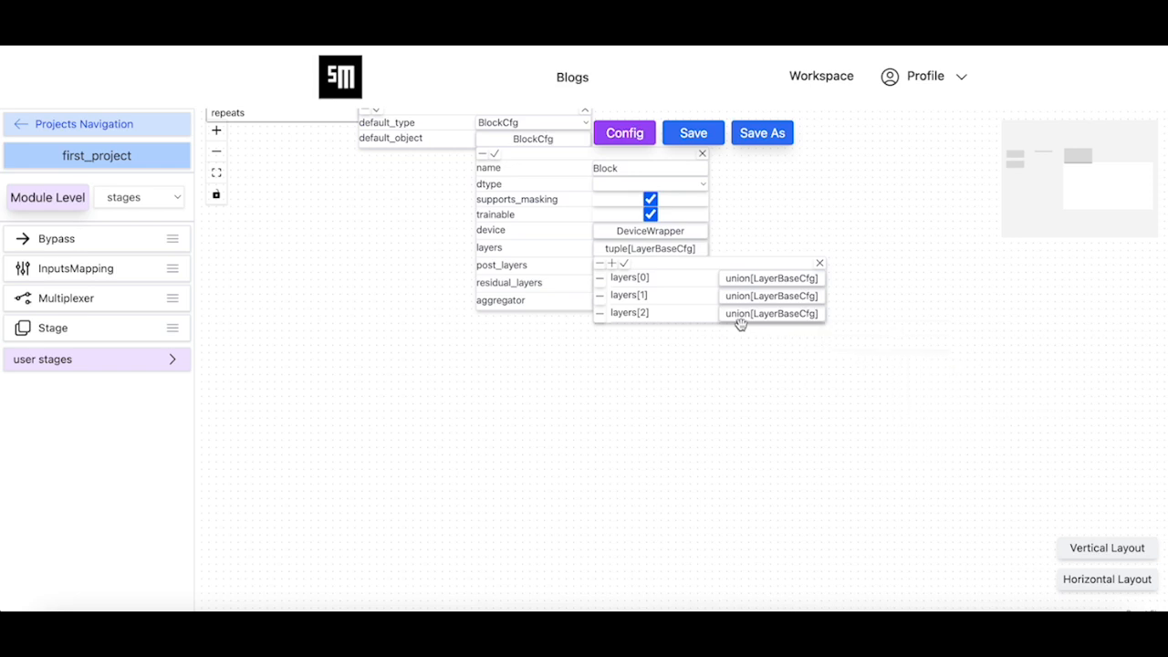
Save the layers list, the BlockCfg object and cls_stage's block configuration
{"action": "left_click", "coordinate": [625, 264]}
{"action": "left_click_drag", "start_coordinate": [670, 392], "coordinate": [874, 593]}
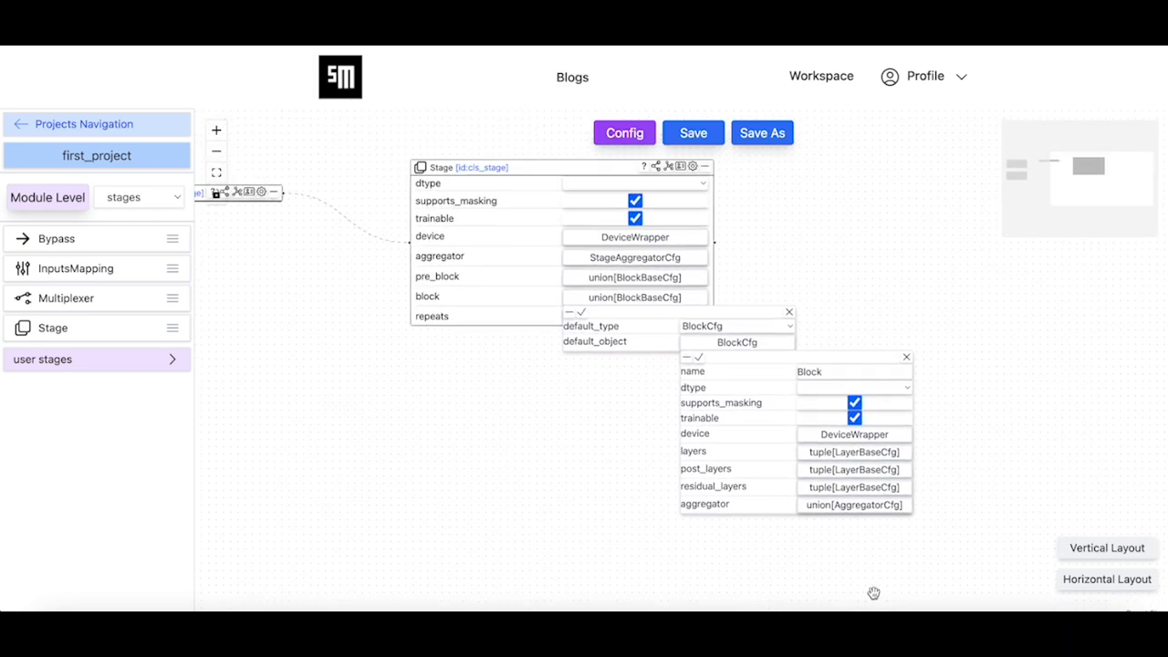
{"action": "left_click", "coordinate": [699, 356]}
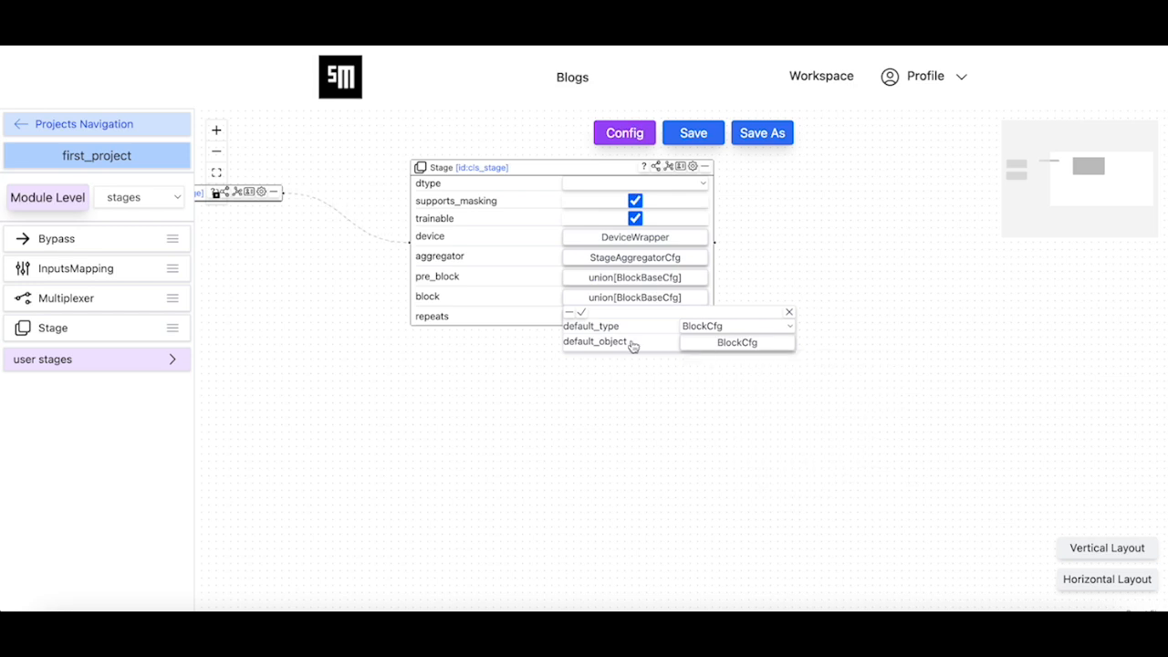
{"action": "left_click", "coordinate": [581, 312]}
Save the fusion_head module at the graphs level of first_project
{"action": "left_click_drag", "start_coordinate": [610, 386], "coordinate": [873, 458]}
{"action": "left_click", "coordinate": [701, 137]}
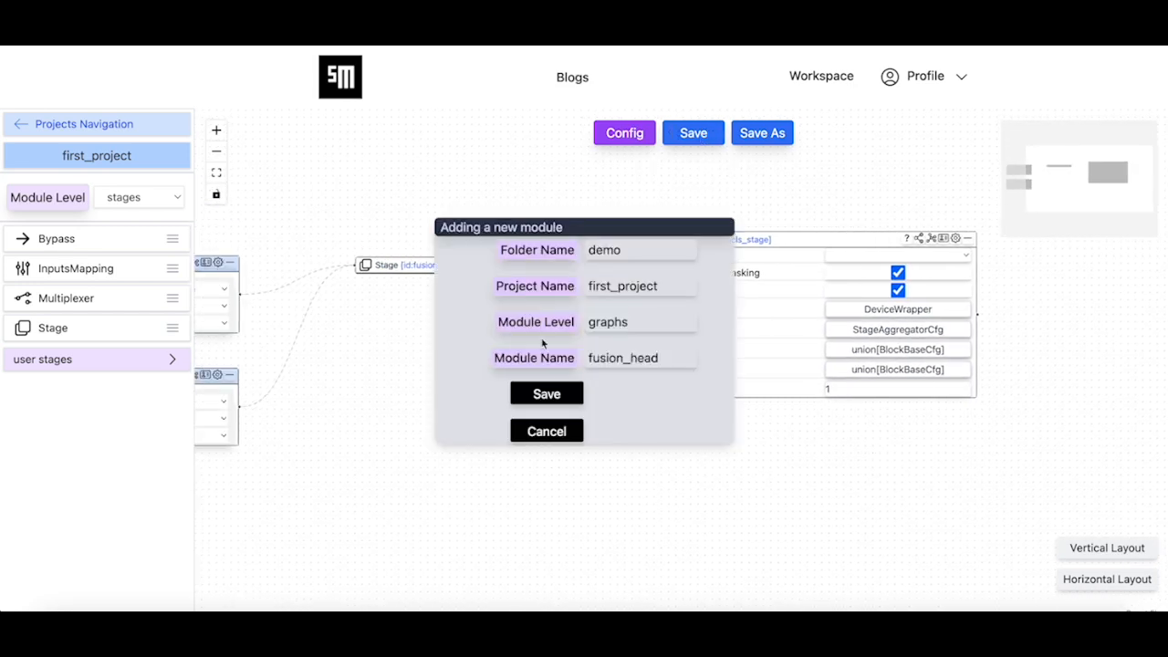
{"action": "left_click", "coordinate": [557, 395]}
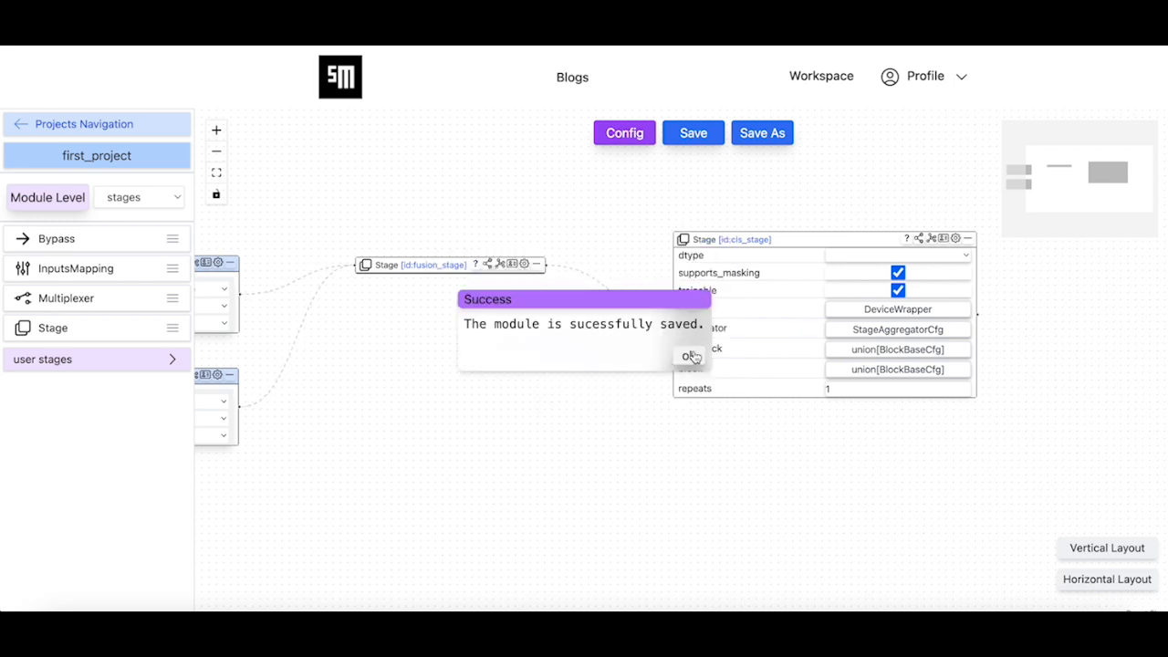
{"action": "left_click", "coordinate": [688, 356]}
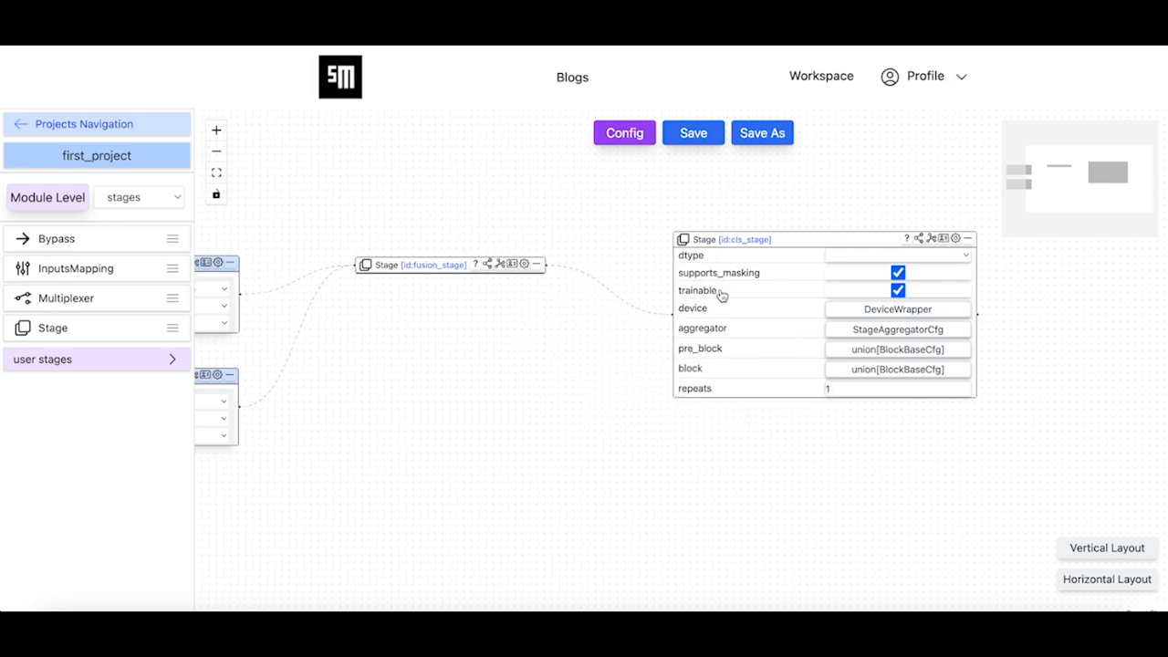
Set cls_stage's node mode to output_node
{"action": "left_click", "coordinate": [921, 241]}
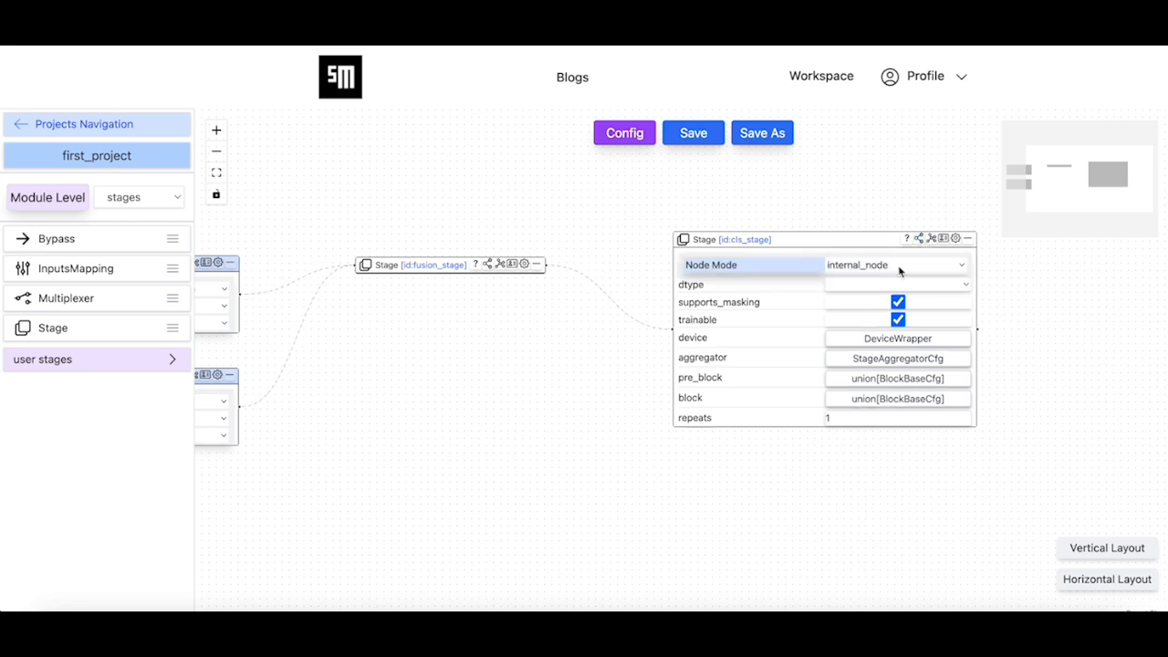
{"action": "left_click", "coordinate": [900, 268]}
{"action": "left_click", "coordinate": [899, 308]}
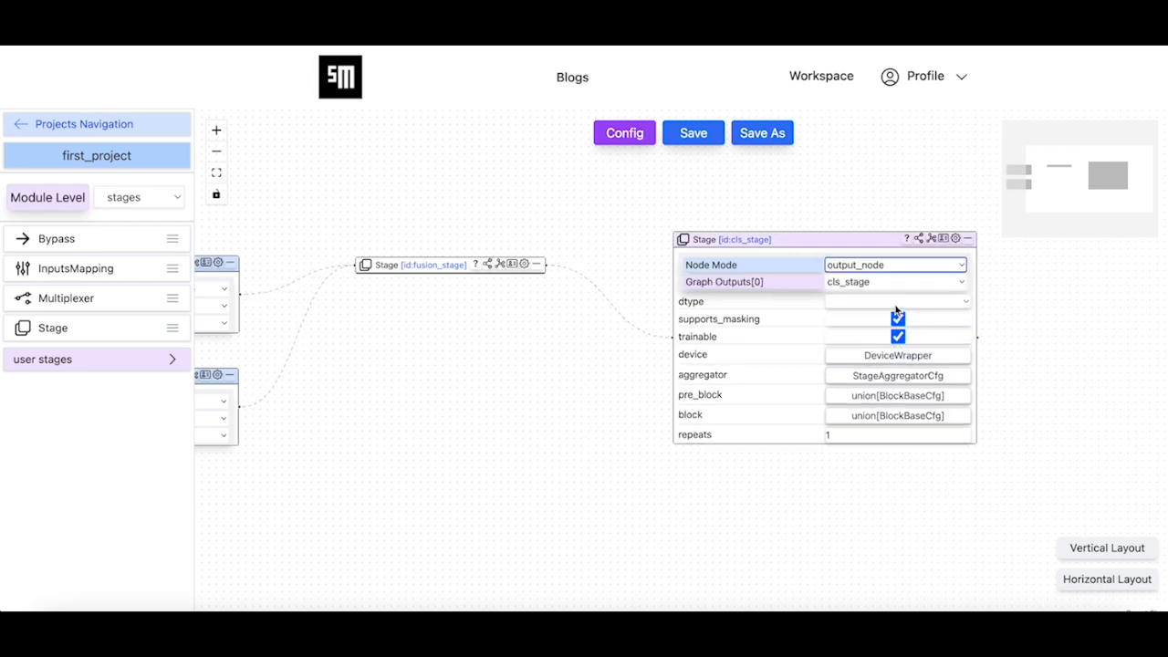
Set fusion_stage's node mode to output_node and save the fusion_head module again
{"action": "left_click", "coordinate": [488, 267]}
{"action": "left_click", "coordinate": [511, 290]}
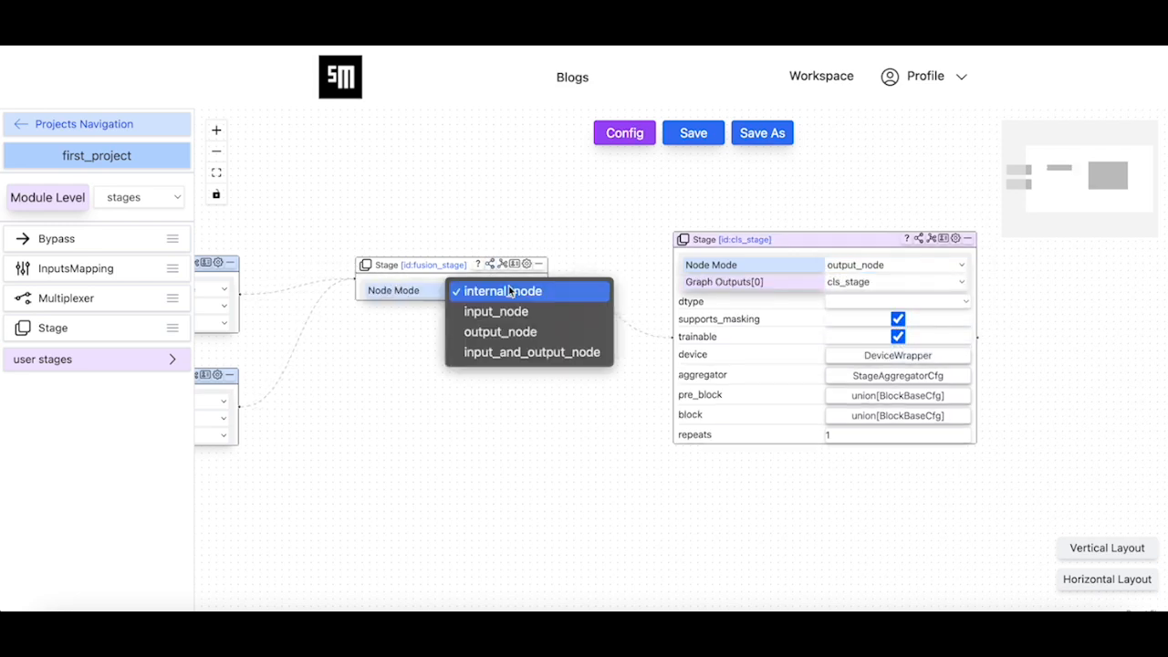
{"action": "left_click", "coordinate": [504, 332]}
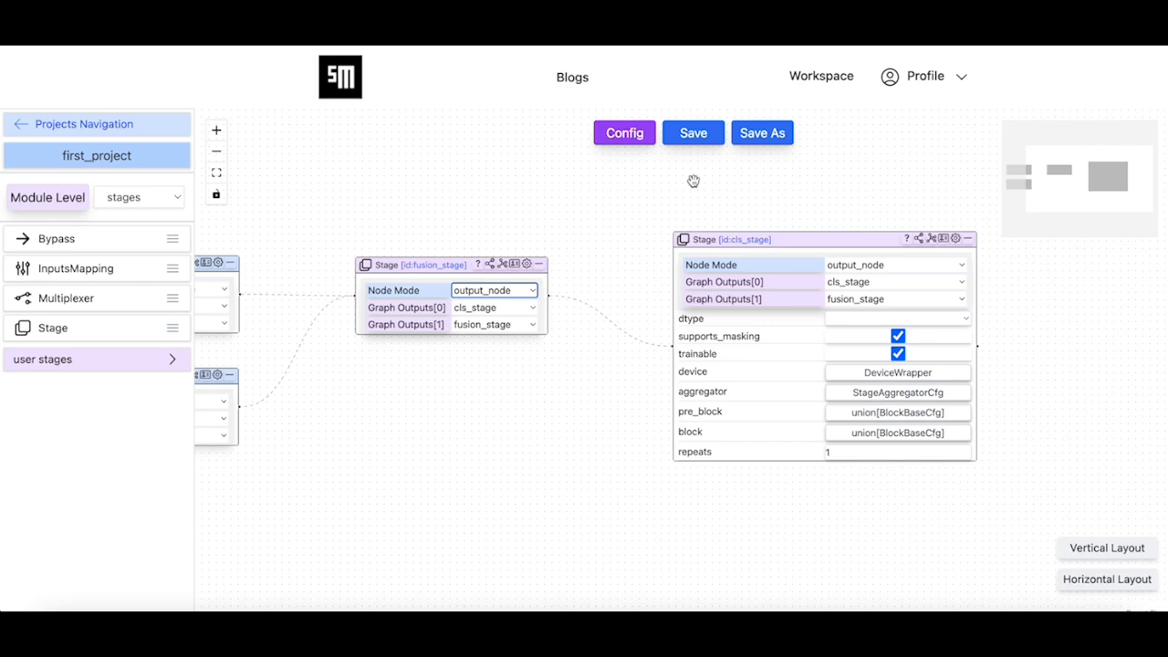
{"action": "left_click", "coordinate": [692, 133]}
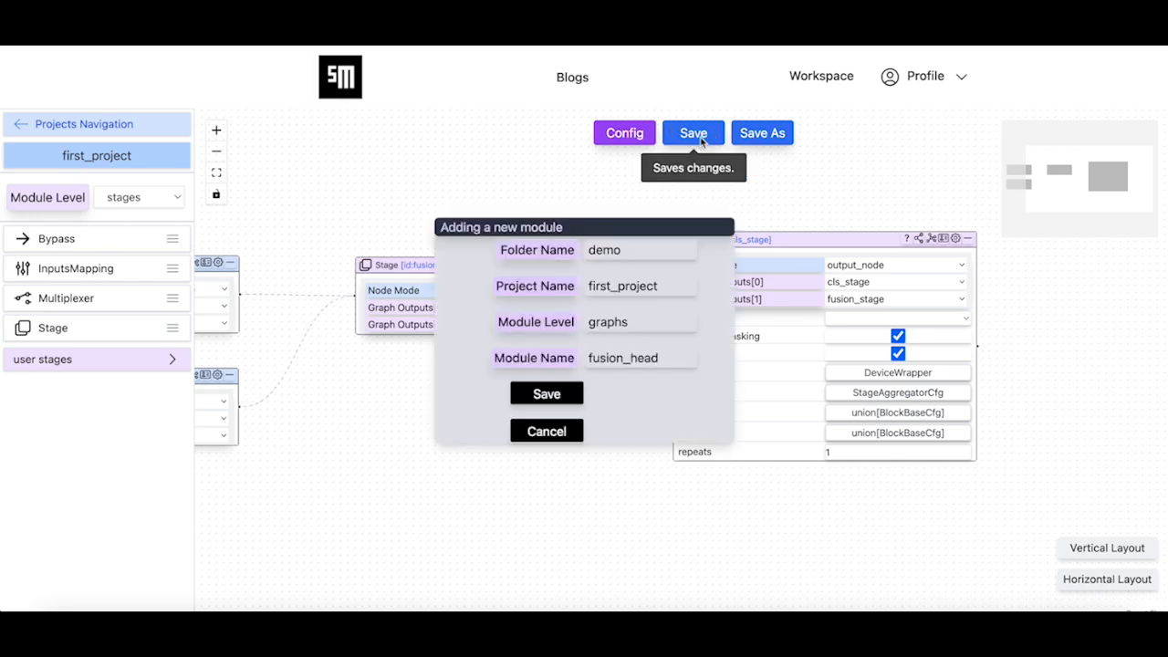
{"action": "left_click", "coordinate": [555, 398]}
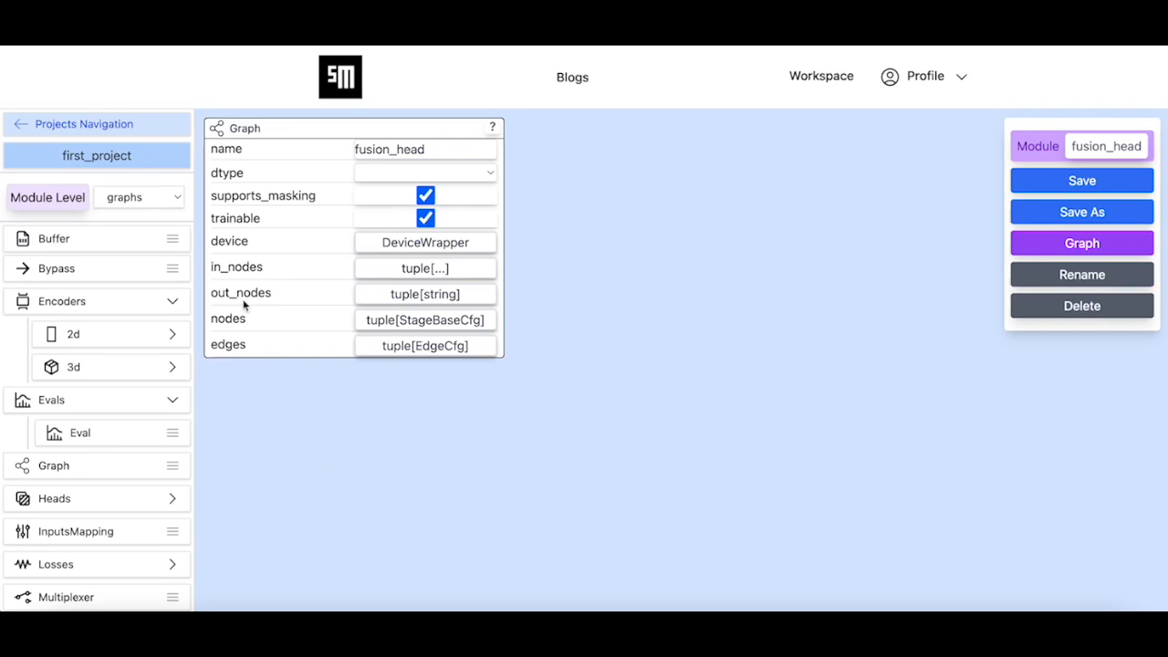
Open the graph of the user node module fusion_net and arrange its nodes in the horizontal layout
{"action": "left_click", "coordinate": [147, 197]}
{"action": "left_click", "coordinate": [145, 177]}
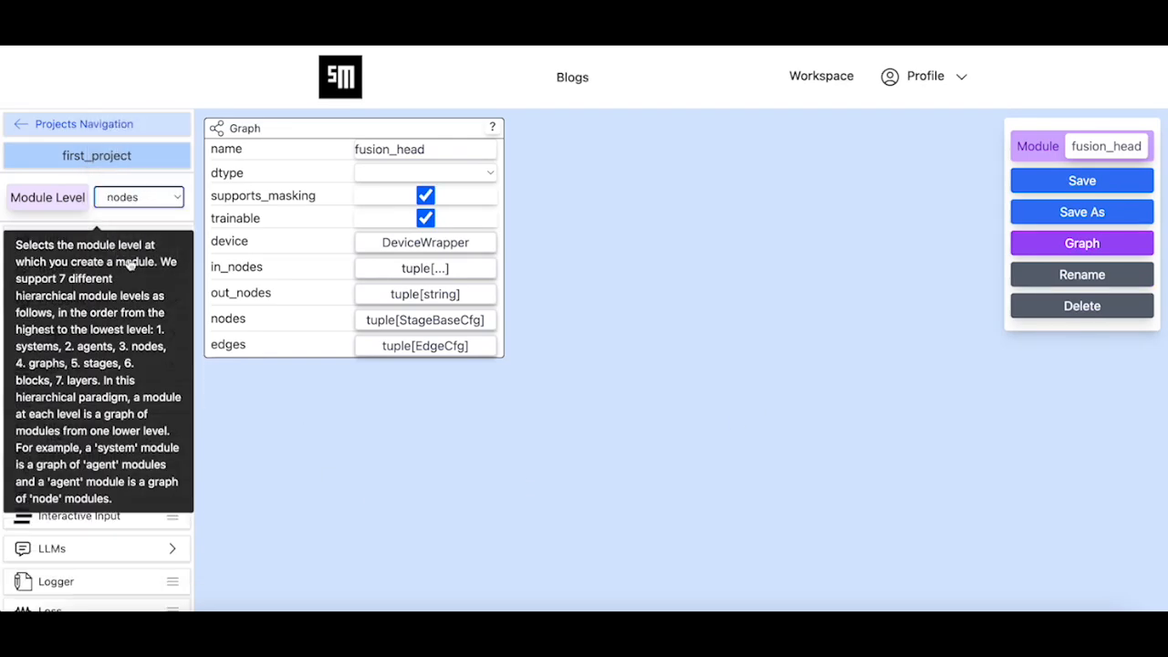
{"action": "scroll", "coordinate": [146, 438], "scroll_direction": "down", "scroll_amount": 4}
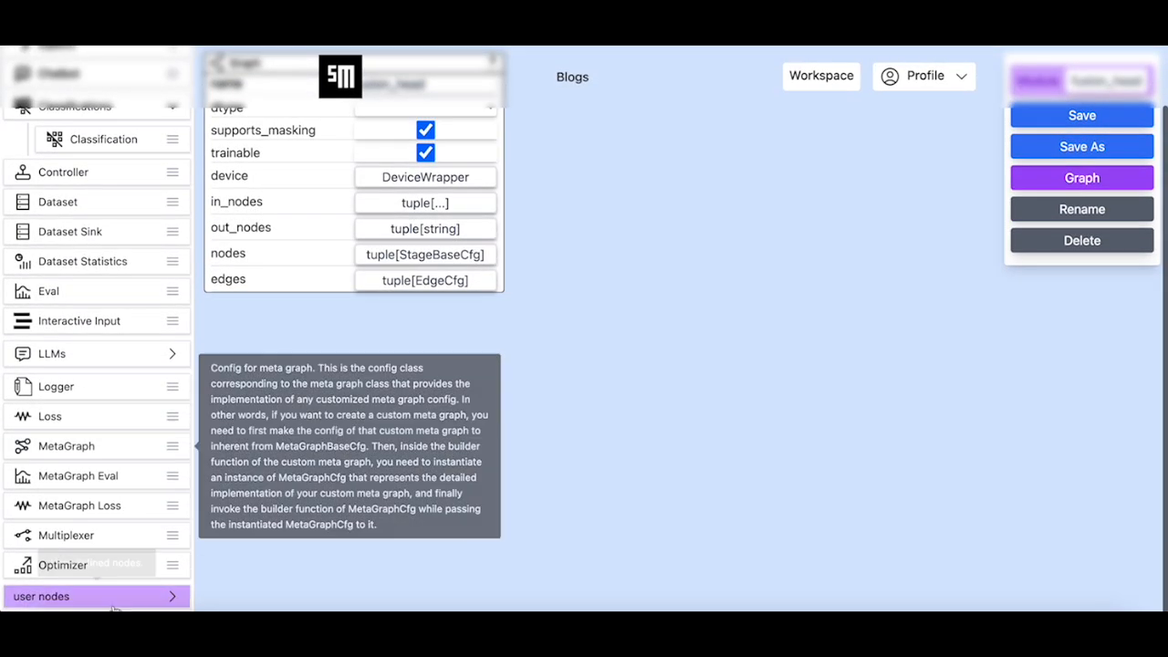
{"action": "left_click", "coordinate": [115, 597]}
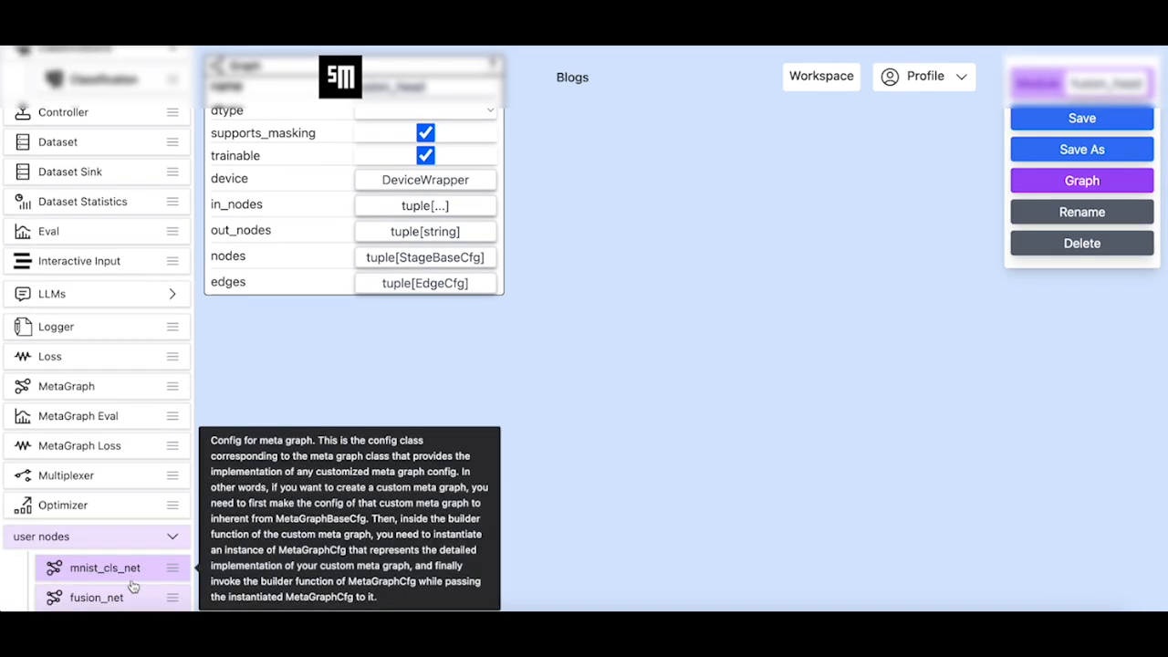
{"action": "left_click", "coordinate": [91, 593]}
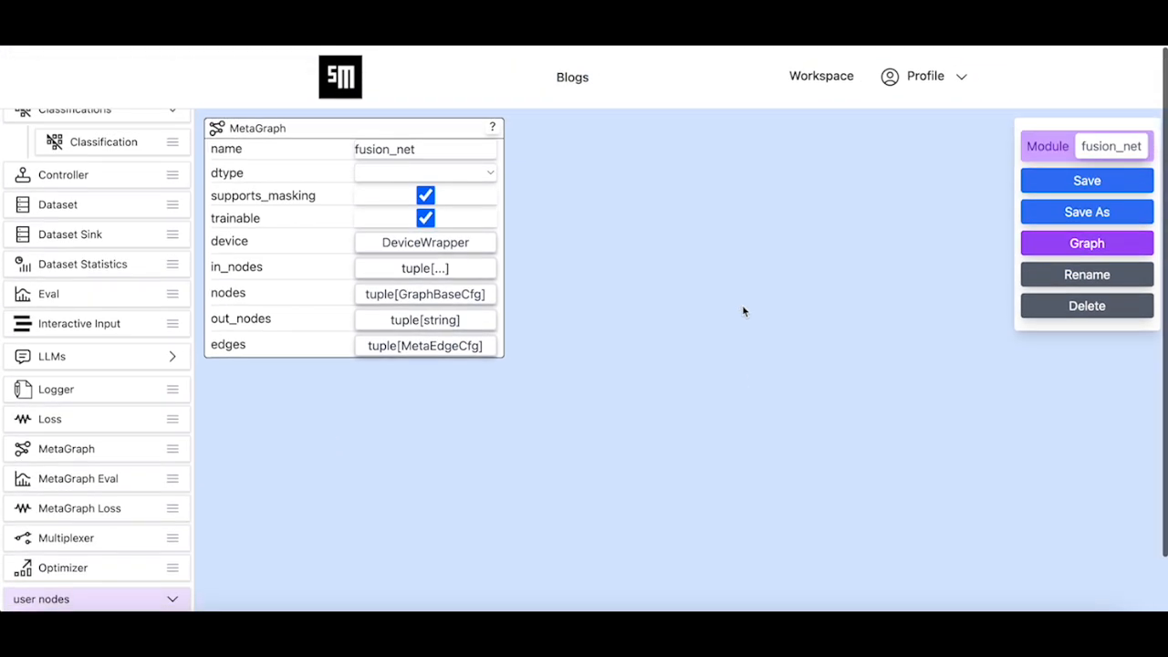
{"action": "left_click", "coordinate": [1094, 245]}
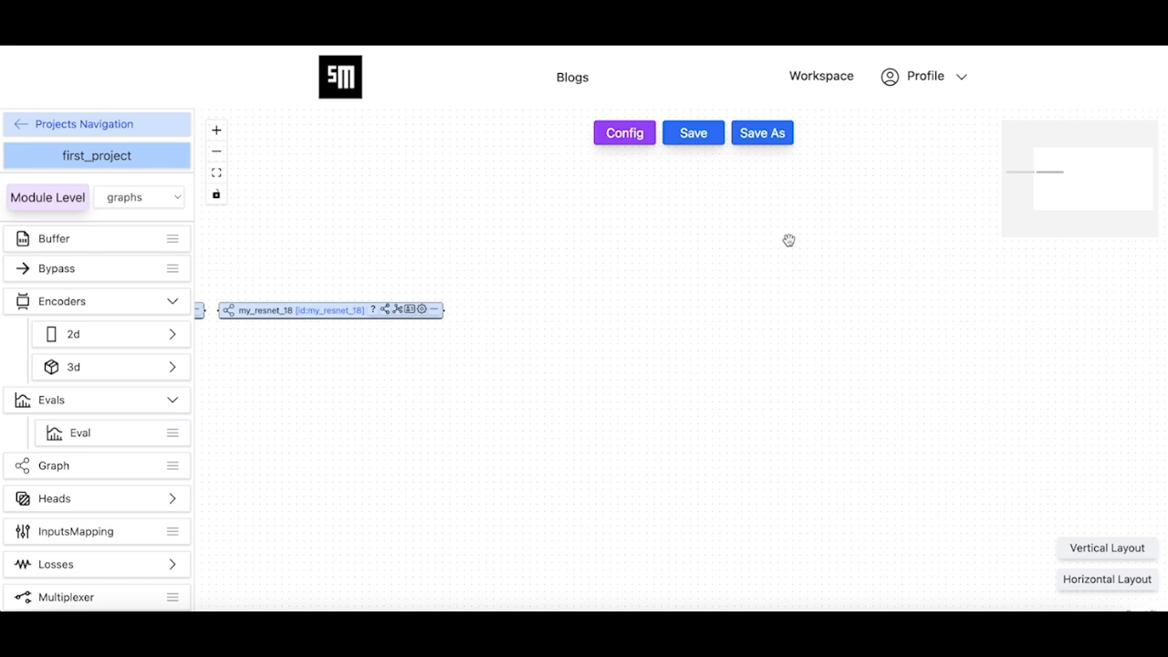
{"action": "left_click", "coordinate": [1091, 584]}
{"action": "left_click_drag", "start_coordinate": [538, 324], "coordinate": [782, 323]}
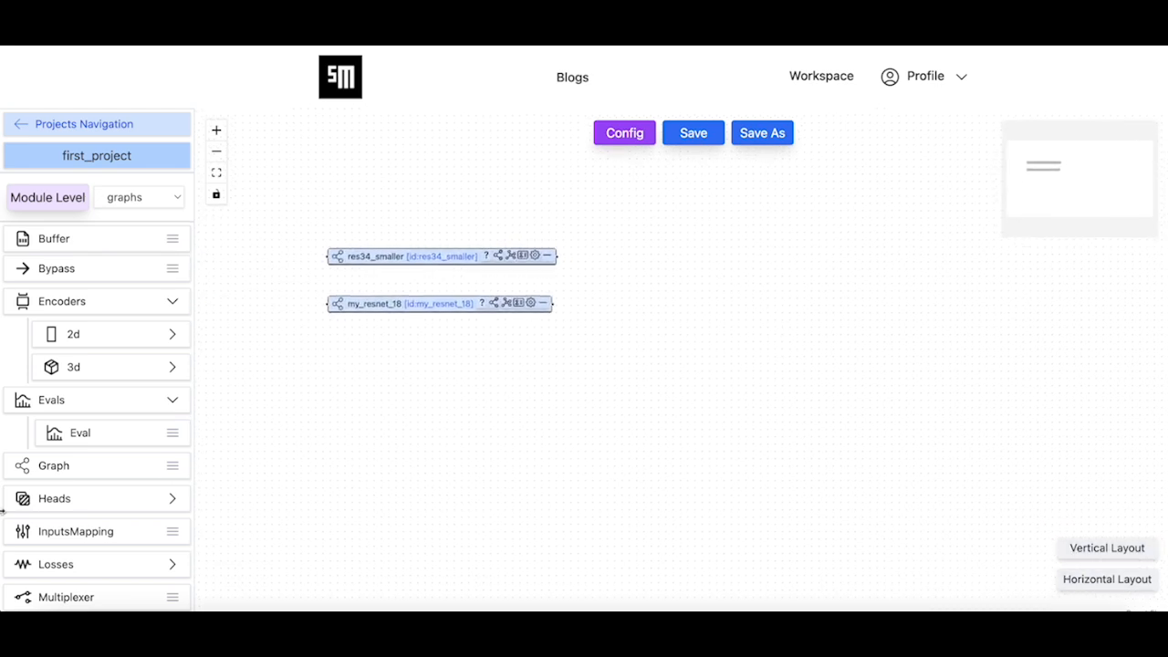
Add the user graph fusion_head to the fusion_net canvas, beyond the res34_smaller and my_resnet_18 nodes
{"action": "scroll", "coordinate": [55, 534], "scroll_direction": "down", "scroll_amount": 1}
{"action": "left_click", "coordinate": [118, 564]}
{"action": "scroll", "coordinate": [141, 542], "scroll_direction": "down", "scroll_amount": 2}
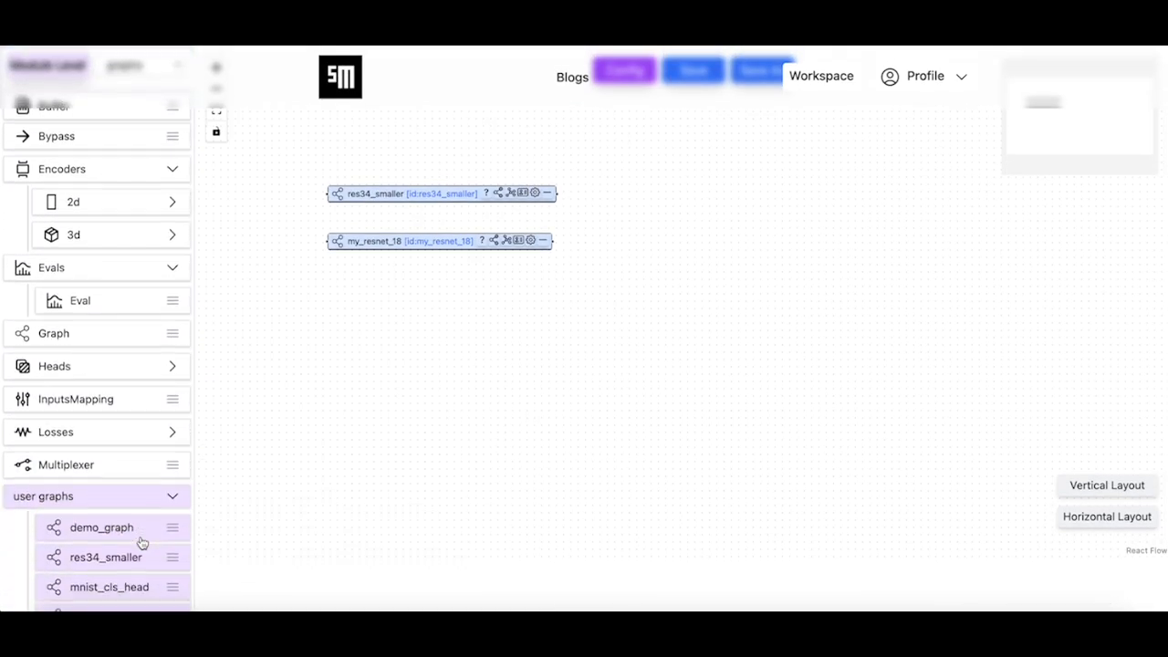
{"action": "scroll", "coordinate": [142, 543], "scroll_direction": "down", "scroll_amount": 2}
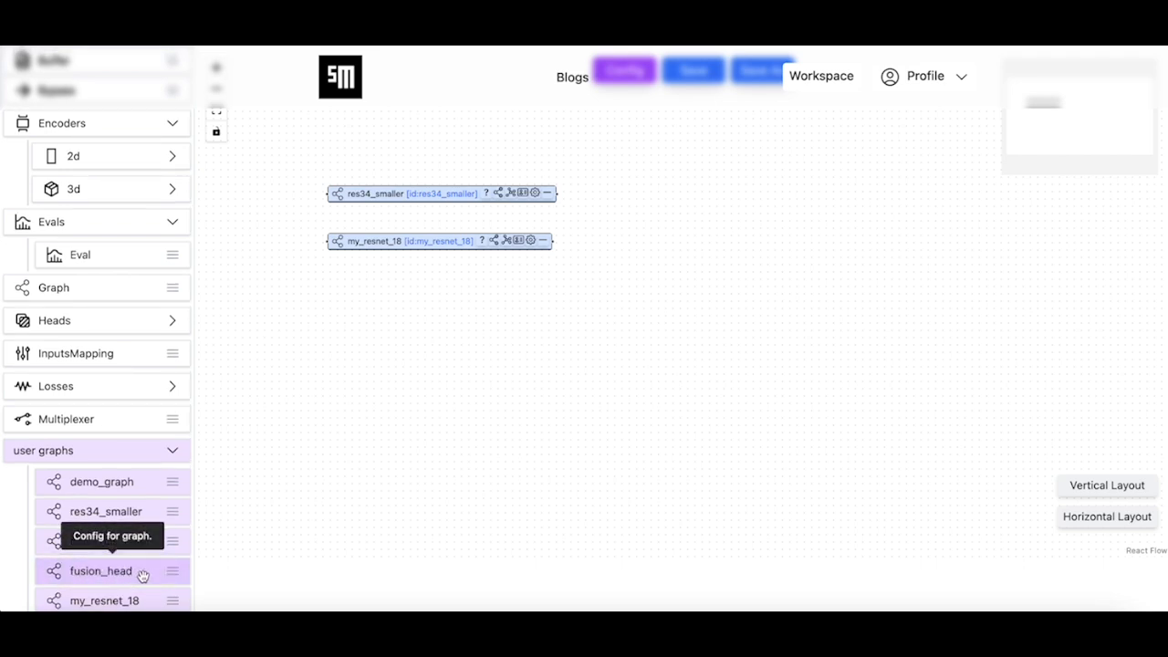
{"action": "left_click_drag", "start_coordinate": [134, 575], "coordinate": [717, 230]}
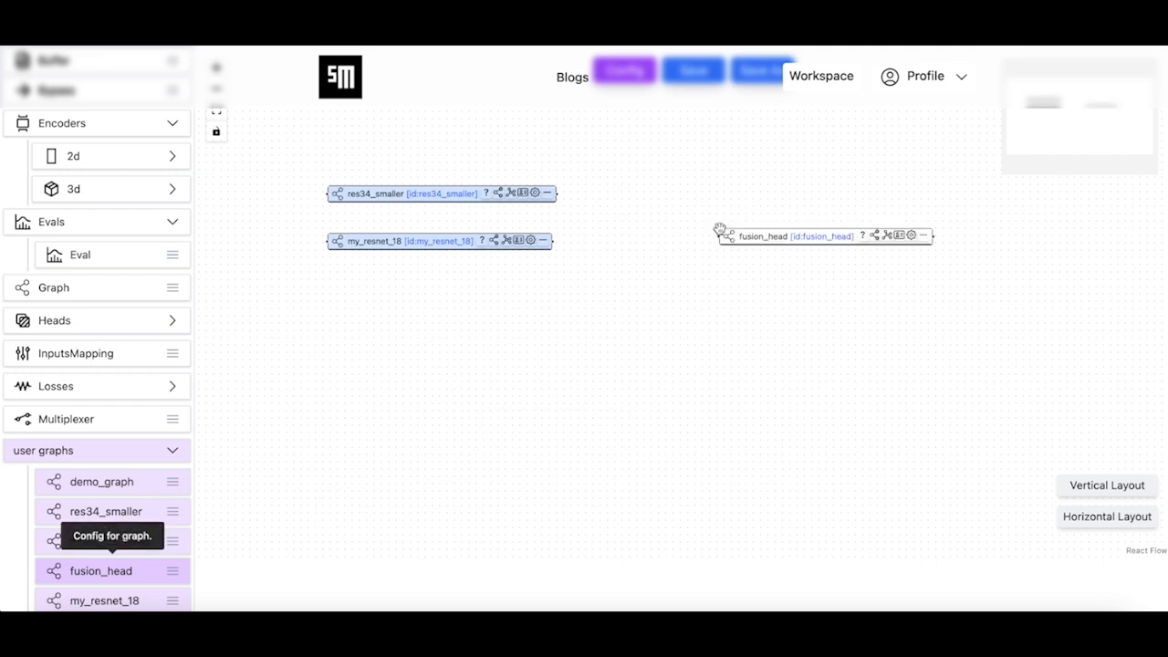
Connect the outputs of res34_smaller and my_resnet_18 to the input of fusion_head
{"action": "left_click_drag", "start_coordinate": [736, 312], "coordinate": [681, 294]}
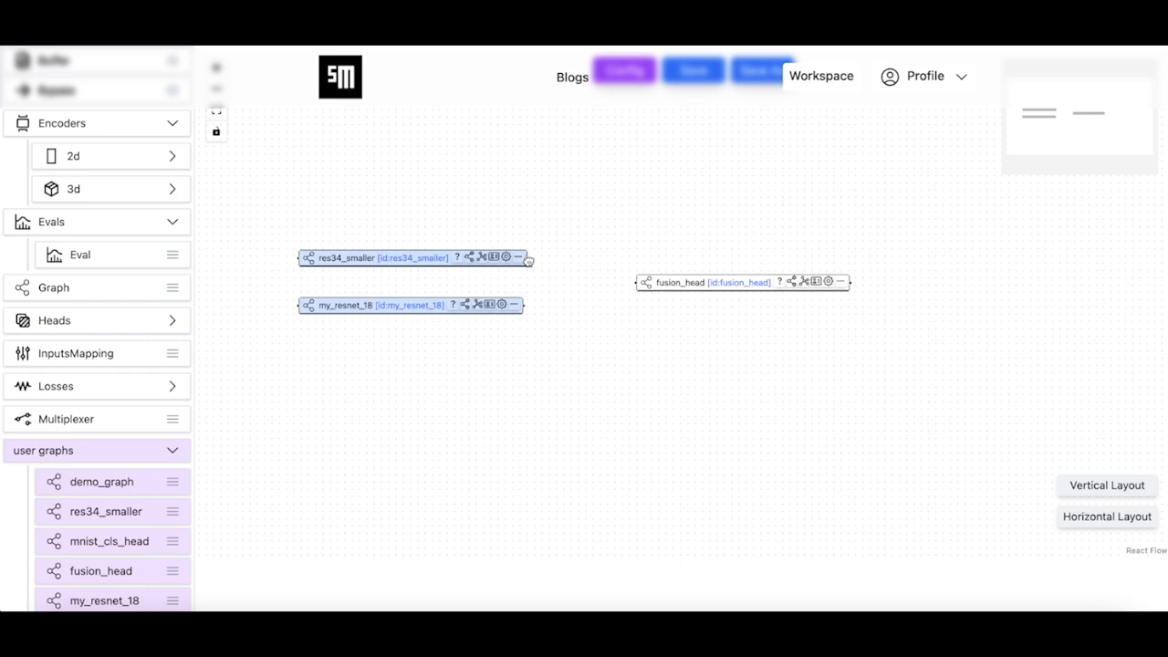
{"action": "left_click_drag", "start_coordinate": [528, 267], "coordinate": [637, 291]}
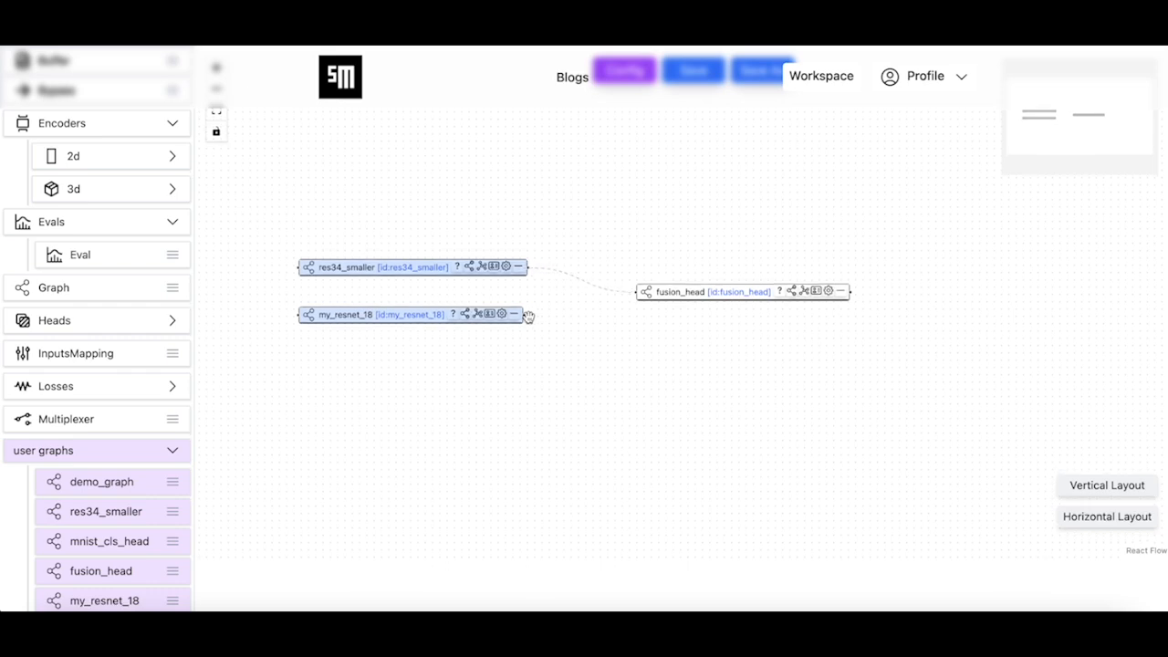
{"action": "left_click_drag", "start_coordinate": [525, 314], "coordinate": [636, 292]}
Save the fusion_net module at the nodes level of first_project
{"action": "scroll", "coordinate": [28, 230], "scroll_direction": "up", "scroll_amount": 3}
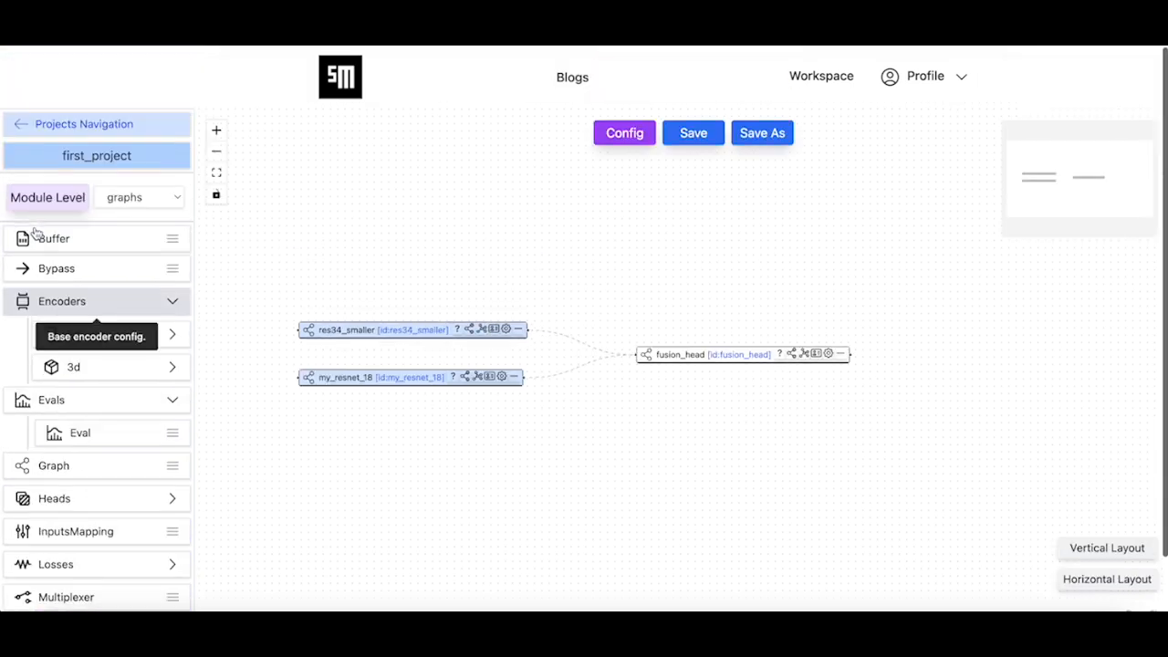
{"action": "left_click", "coordinate": [695, 134]}
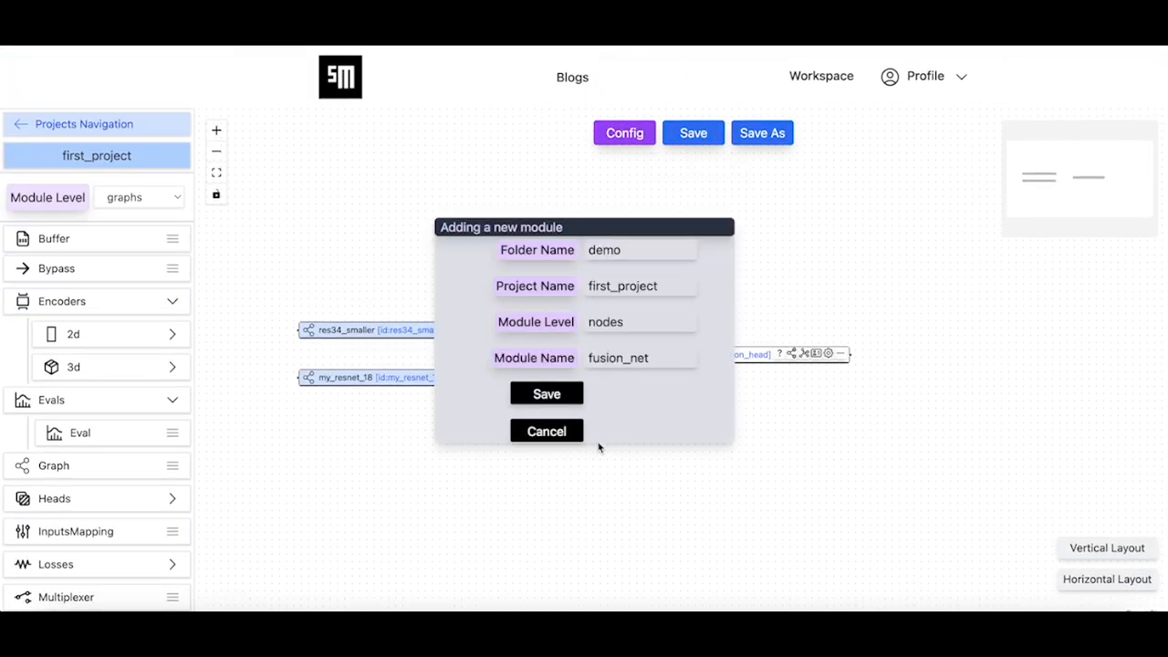
{"action": "left_click", "coordinate": [570, 395]}
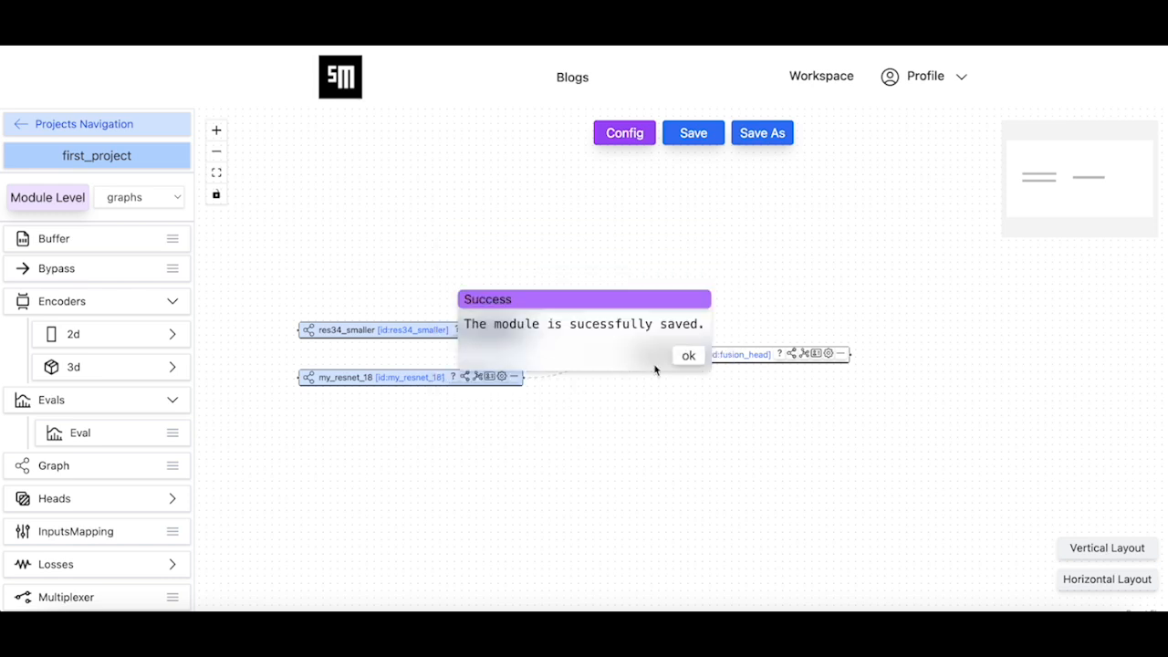
{"action": "left_click", "coordinate": [689, 356]}
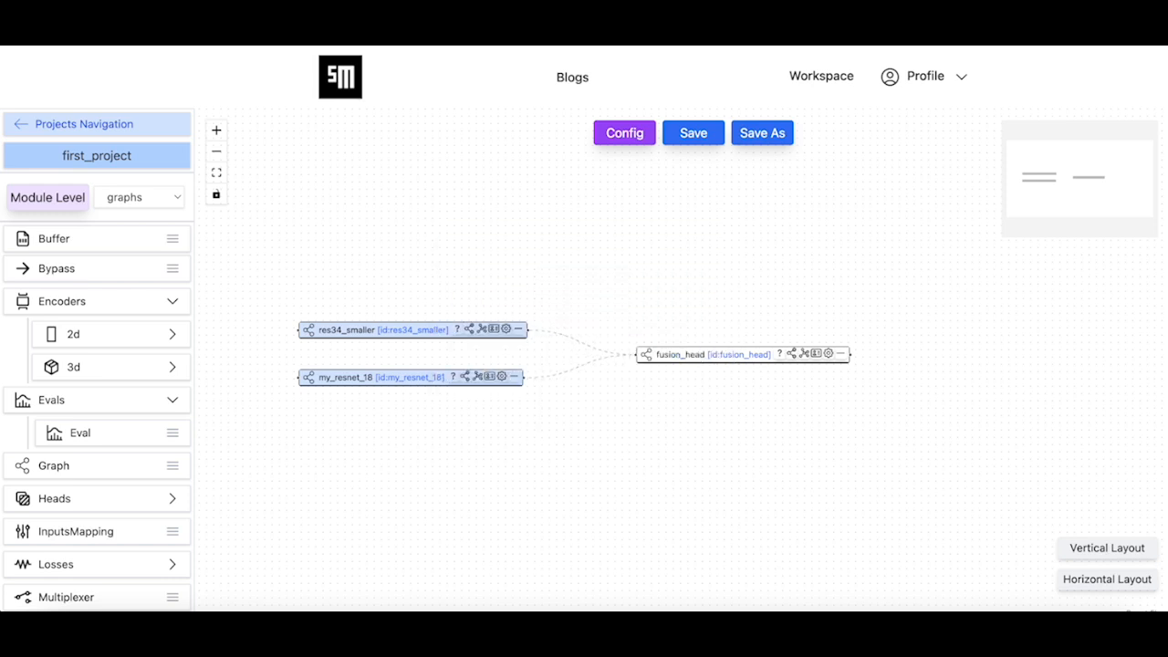
Open the user graph fusion_head as a graph in horizontal layout and examine cls_stage's node mode and graph outputs
{"action": "left_click", "coordinate": [627, 144]}
{"action": "left_click", "coordinate": [151, 201]}
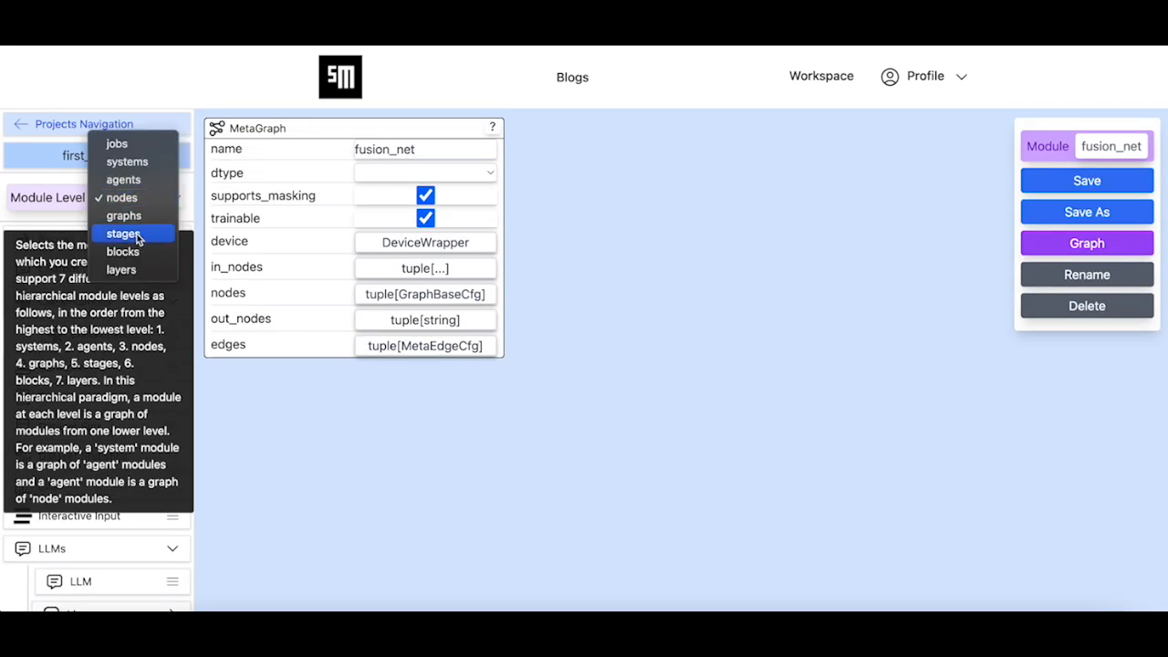
{"action": "left_click", "coordinate": [123, 215]}
{"action": "scroll", "coordinate": [145, 536], "scroll_direction": "down", "scroll_amount": 3}
{"action": "scroll", "coordinate": [145, 537], "scroll_direction": "down", "scroll_amount": 1}
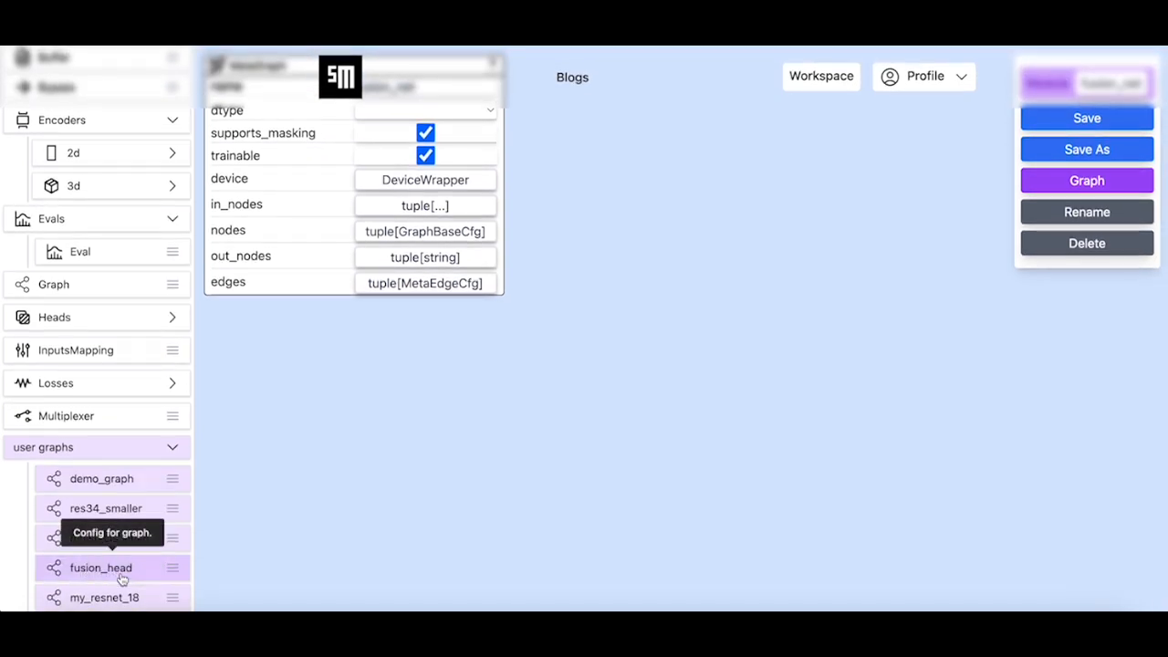
{"action": "left_click", "coordinate": [122, 578]}
{"action": "scroll", "coordinate": [837, 310], "scroll_direction": "up", "scroll_amount": 1}
{"action": "left_click", "coordinate": [1070, 249]}
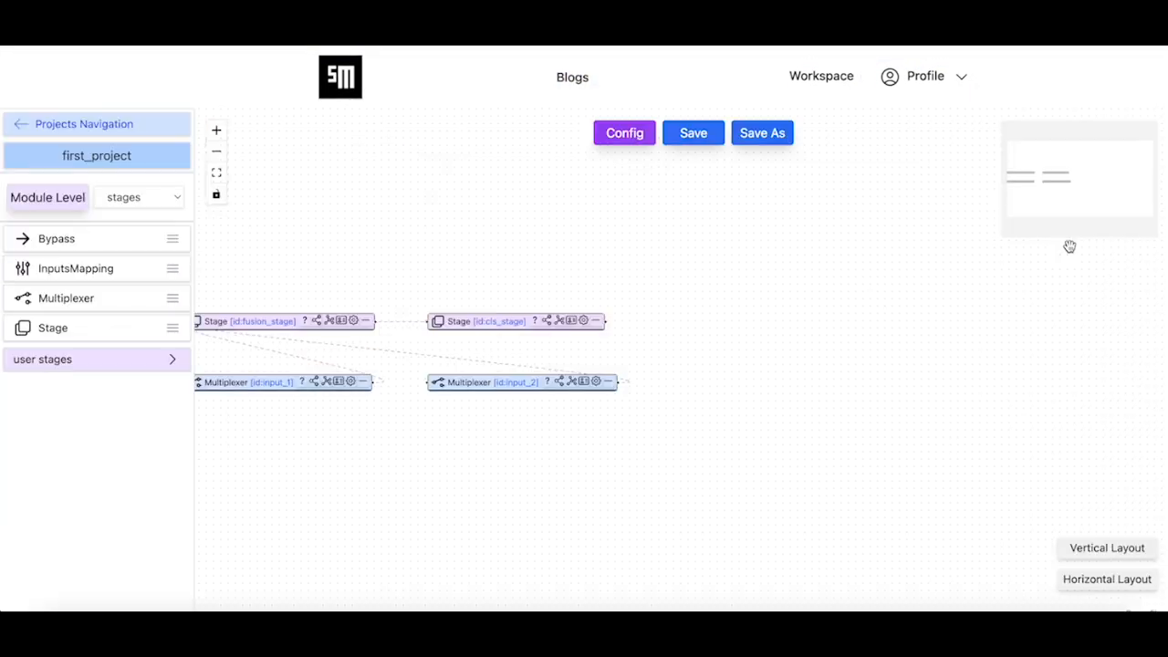
{"action": "left_click", "coordinate": [1104, 581]}
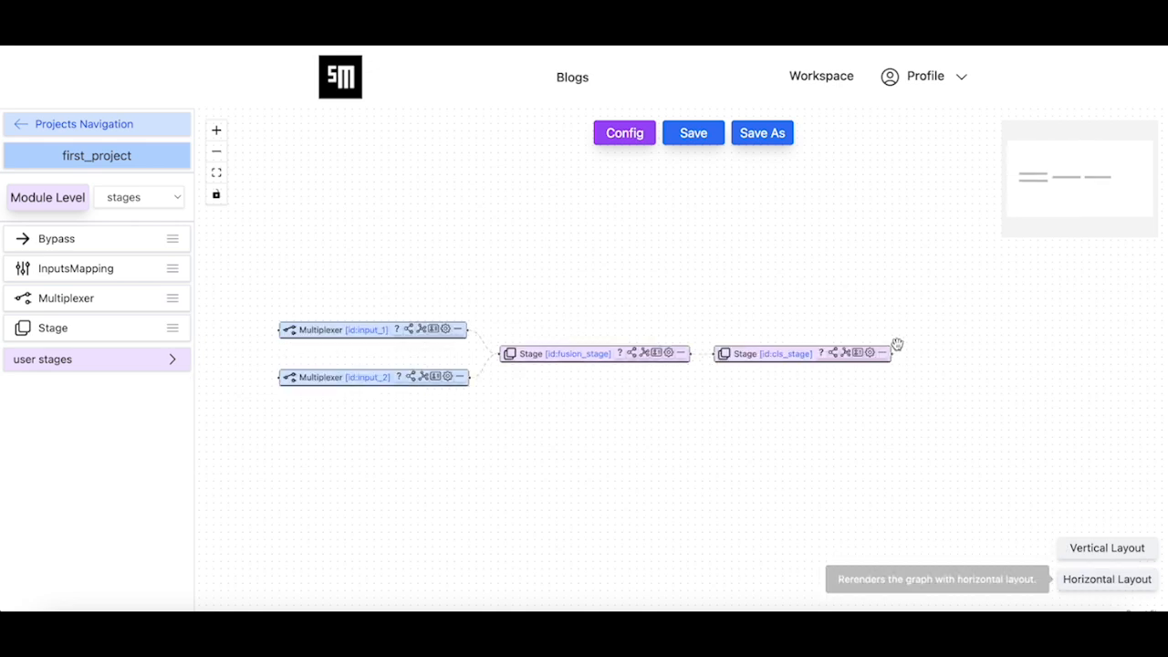
{"action": "left_click", "coordinate": [835, 356]}
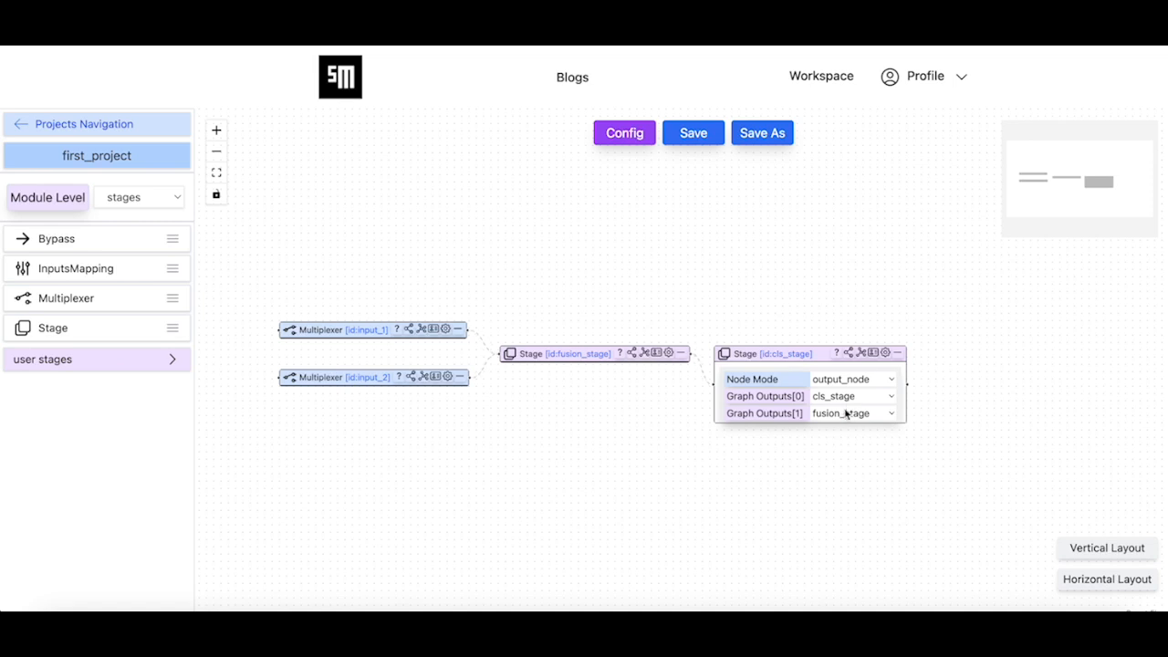
Start a new Graph configuration at the graphs level and name it second_cls
{"action": "left_click", "coordinate": [629, 137]}
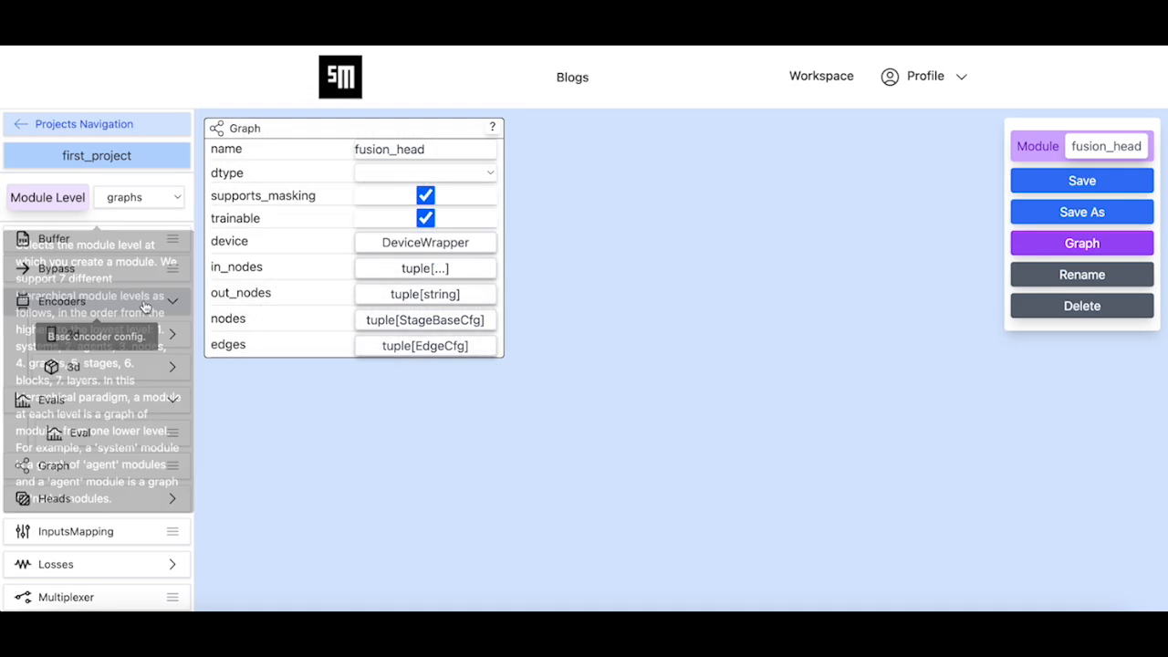
{"action": "left_click", "coordinate": [122, 471]}
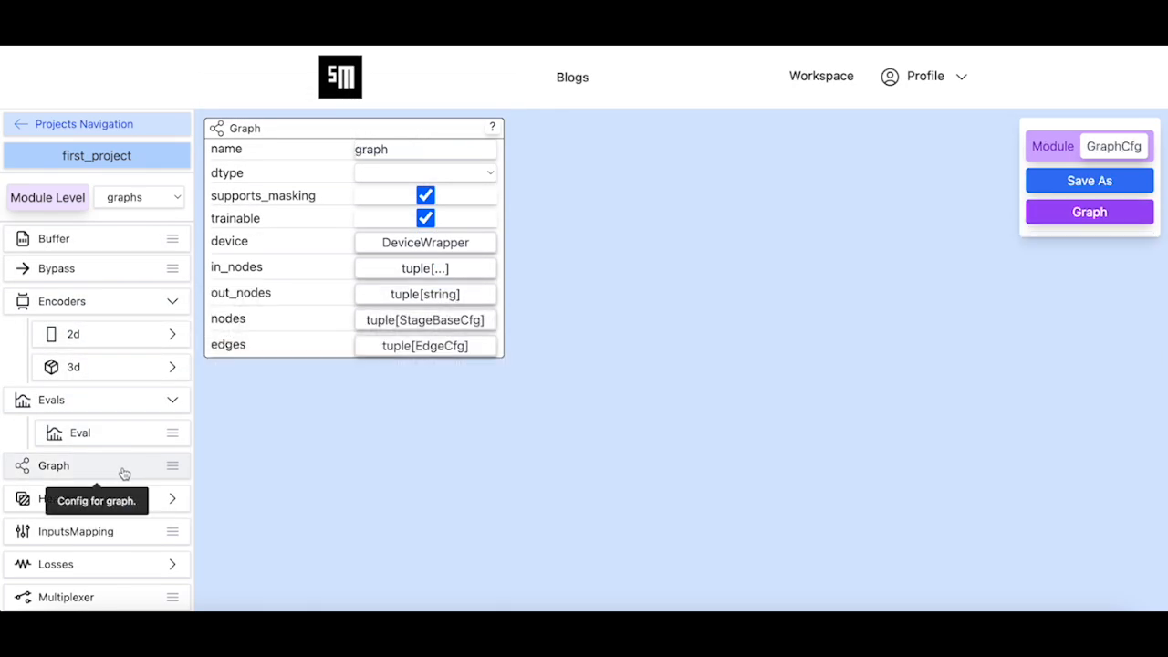
{"action": "double_click", "coordinate": [413, 153]}
{"action": "type", "text": "secon"}
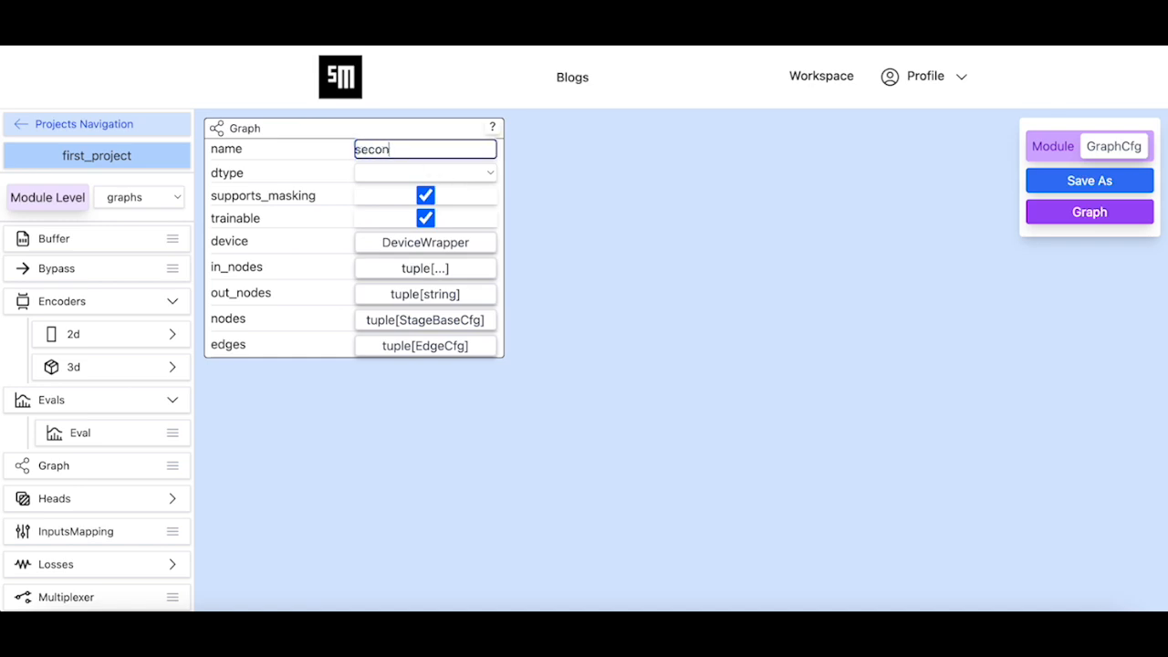
{"action": "type", "text": "d_cl"}
{"action": "left_click", "coordinate": [876, 253]}
Save the new graph as a module called second_cls in first_project
{"action": "left_click", "coordinate": [1092, 180]}
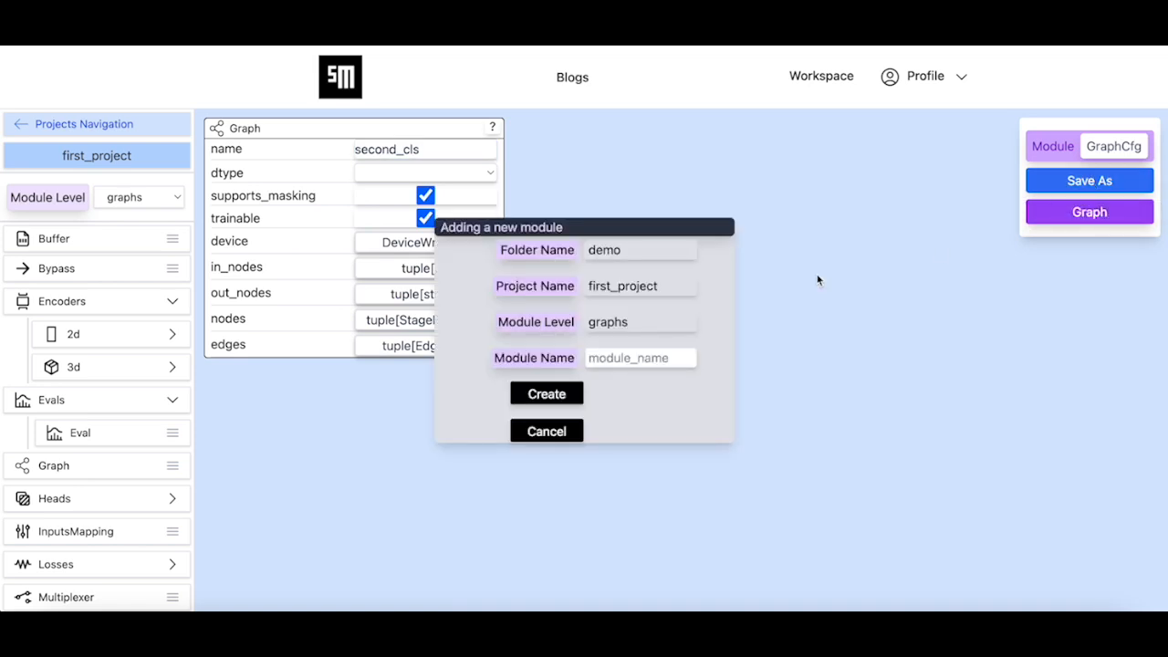
{"action": "left_click", "coordinate": [626, 358]}
{"action": "type", "text": "second_"}
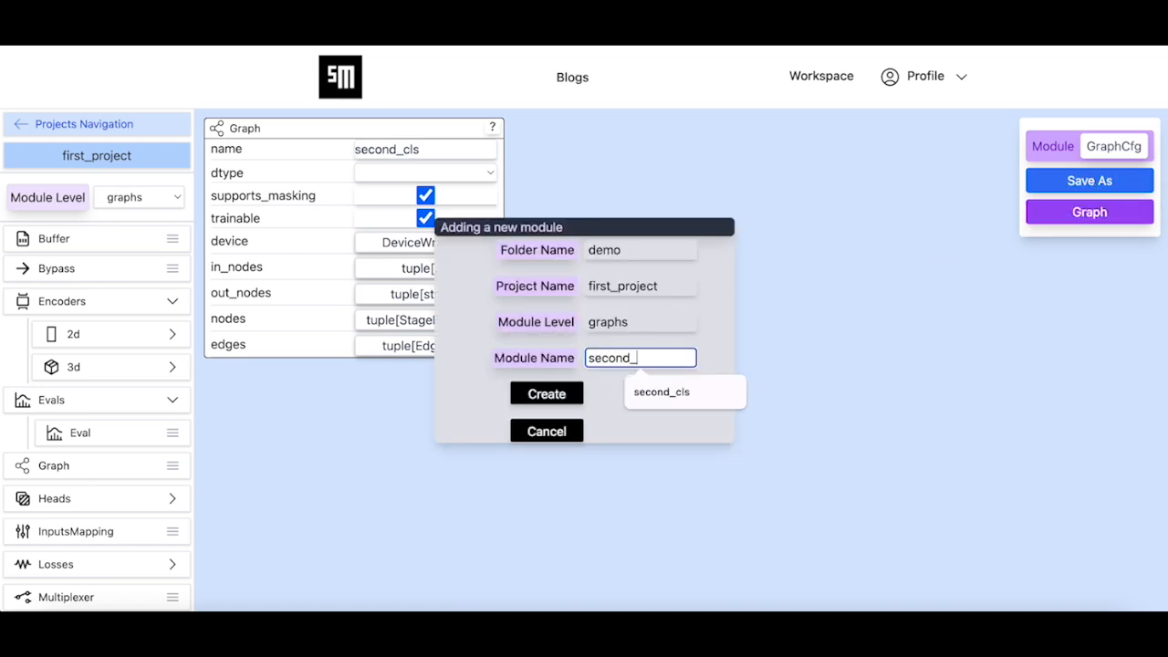
{"action": "type", "text": "cls"}
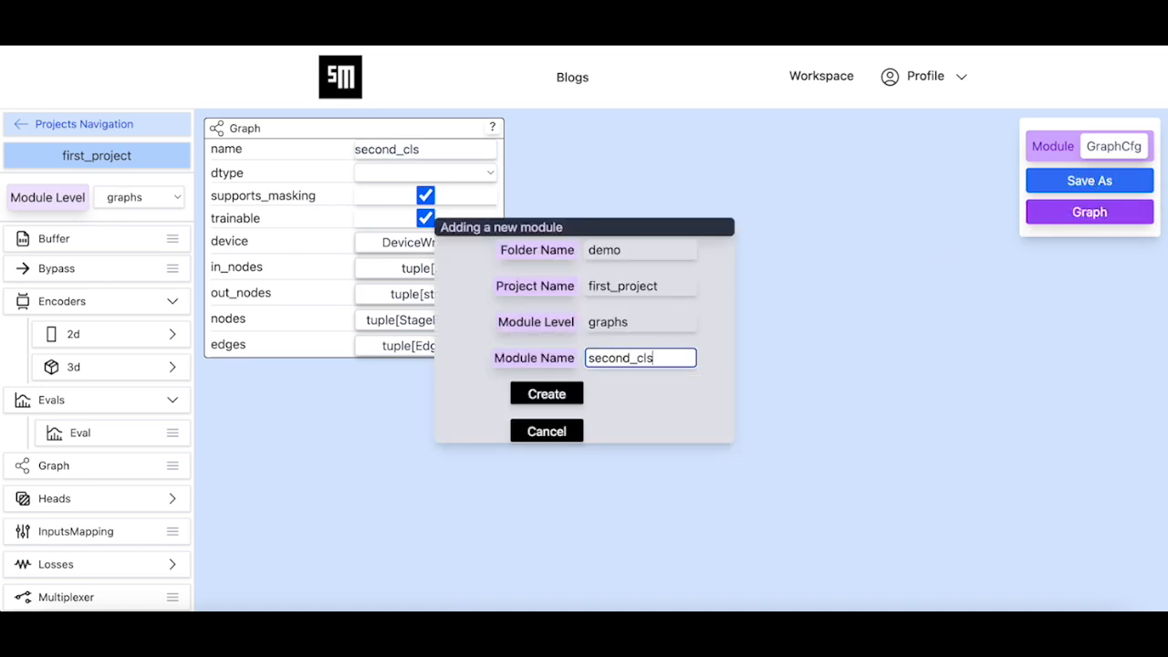
{"action": "left_click", "coordinate": [569, 399]}
{"action": "left_click", "coordinate": [701, 354]}
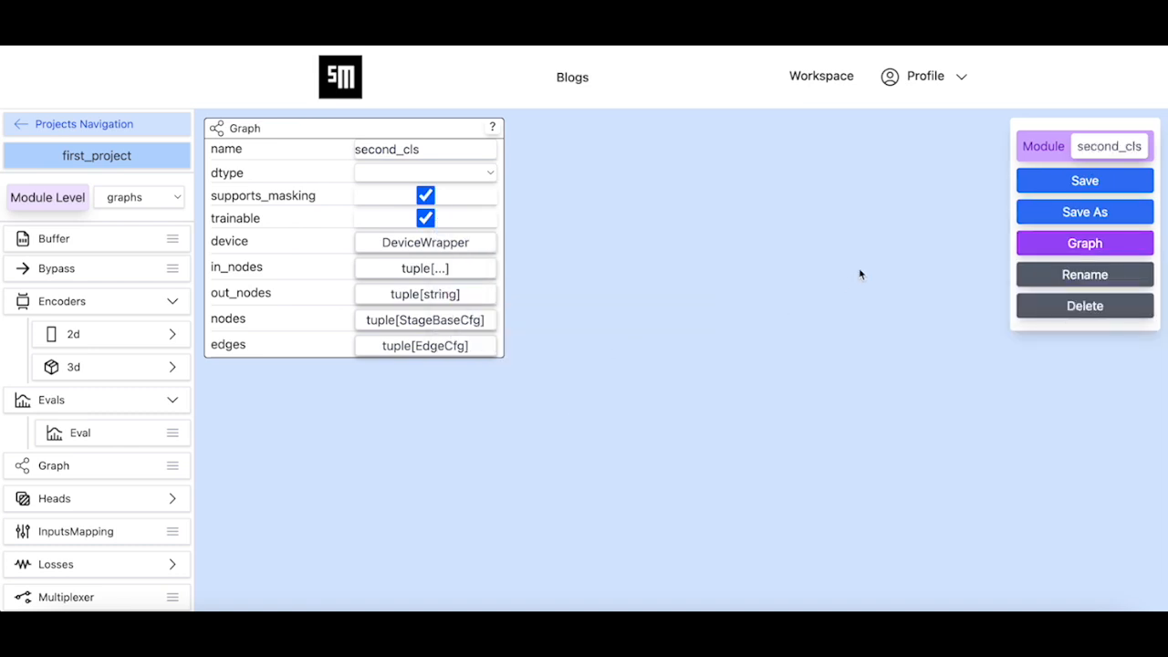
Open second_cls as a graph, add a Multiplexer node and rename it input
{"action": "left_click", "coordinate": [1083, 243]}
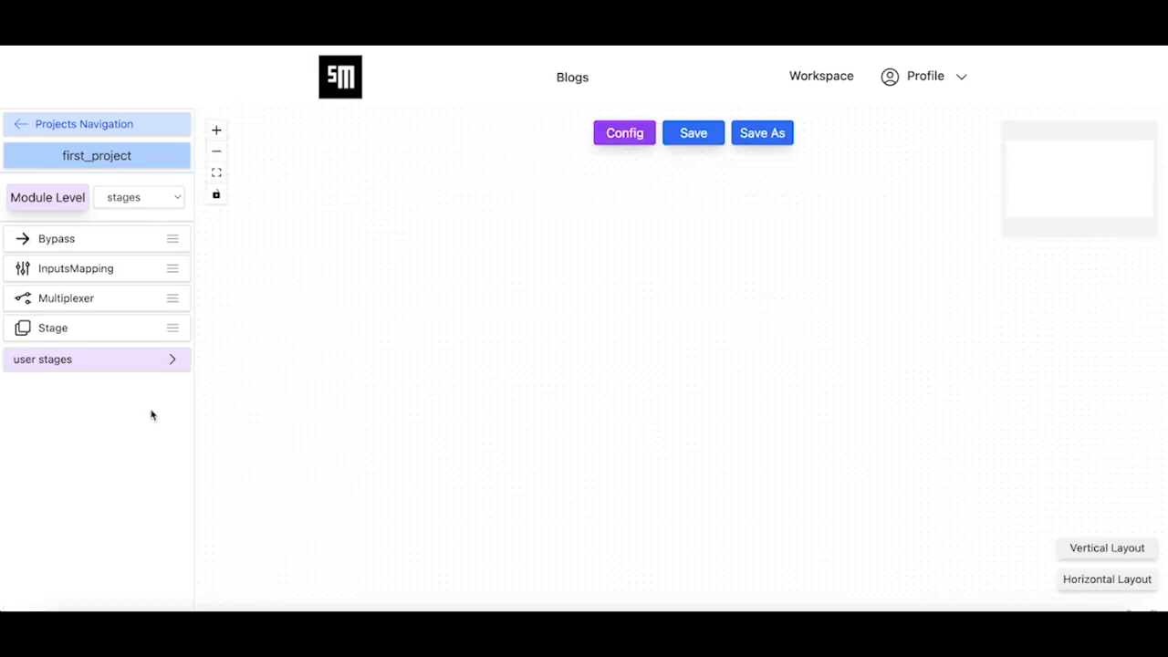
{"action": "mouse_move", "coordinate": [119, 299]}
{"action": "left_click_drag", "start_coordinate": [119, 299], "coordinate": [404, 310]}
{"action": "left_click", "coordinate": [574, 317]}
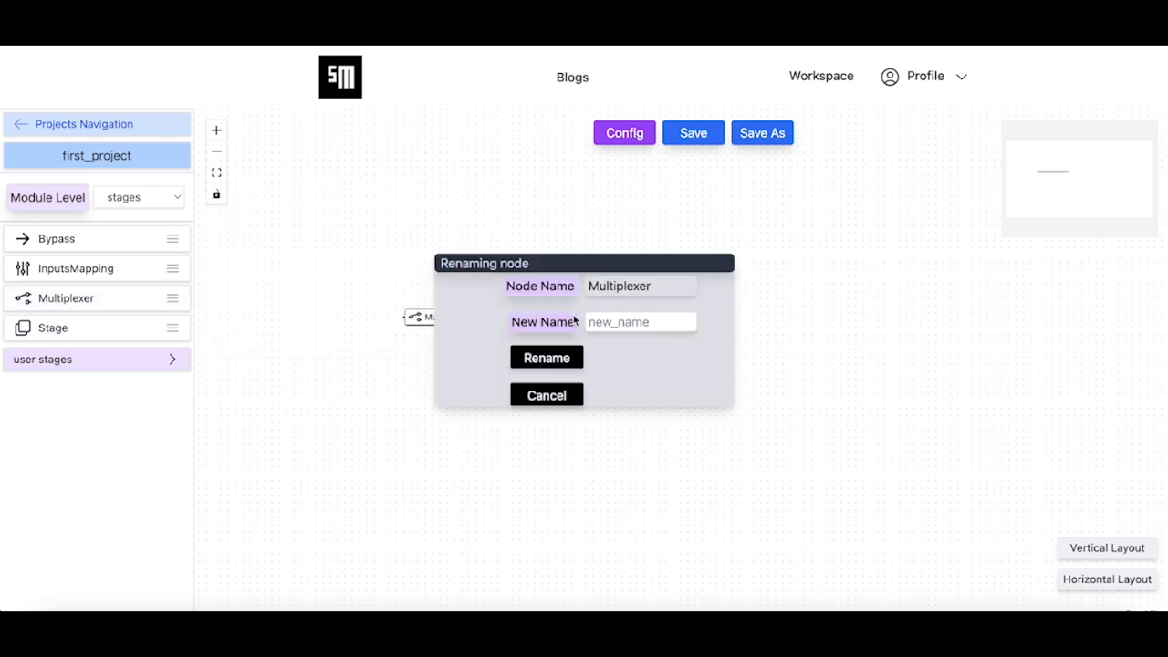
{"action": "left_click", "coordinate": [628, 322]}
{"action": "type", "text": "input"}
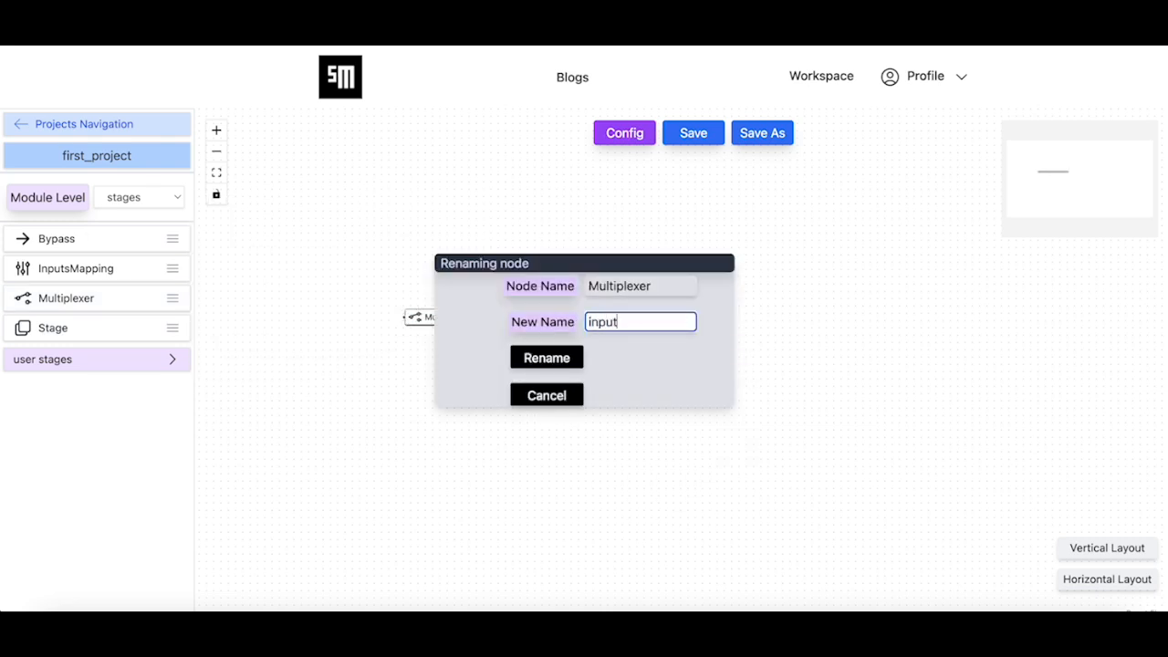
{"action": "left_click", "coordinate": [564, 357]}
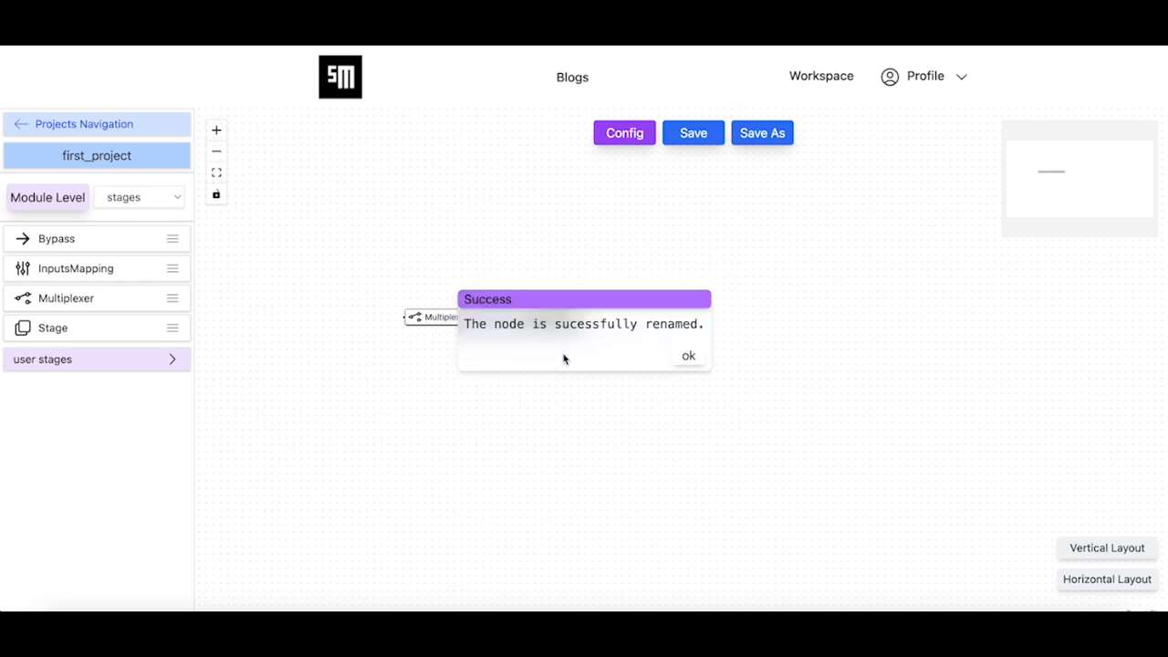
{"action": "left_click", "coordinate": [685, 361]}
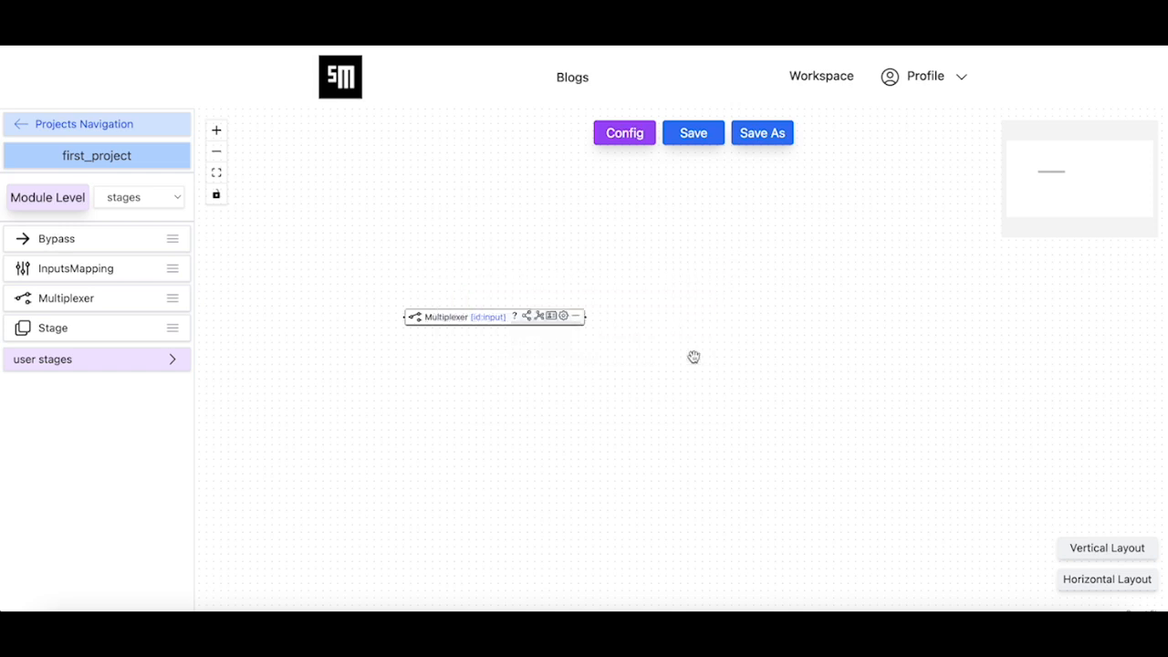
Set the input multiplexer's node mode to input_node and move it toward the upper-left of the canvas
{"action": "left_click", "coordinate": [528, 320]}
{"action": "left_click", "coordinate": [561, 343]}
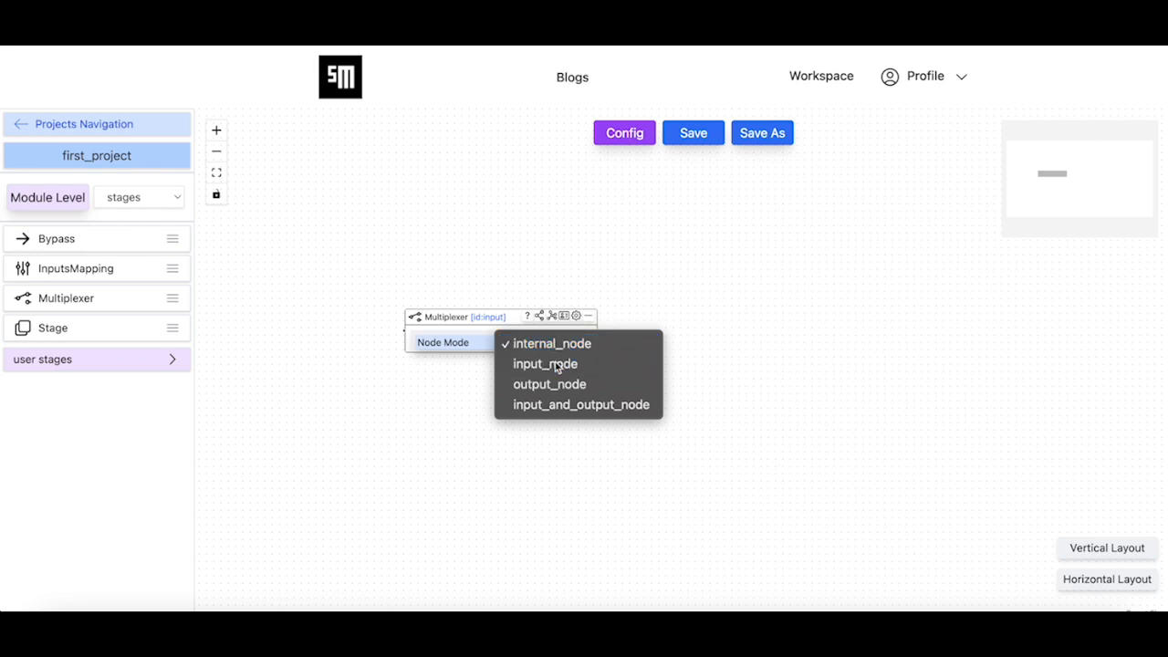
{"action": "left_click", "coordinate": [556, 365]}
{"action": "left_click_drag", "start_coordinate": [497, 323], "coordinate": [432, 253]}
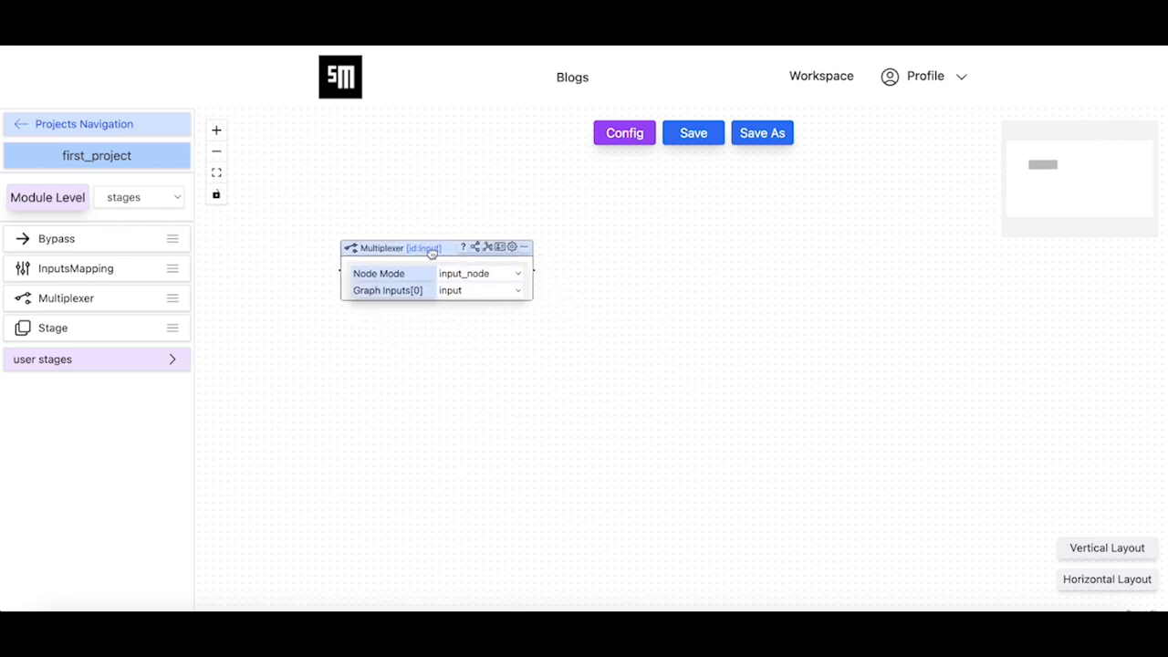
Set the input multiplexer's outer_index to 1 and collapse its settings
{"action": "left_click", "coordinate": [512, 247]}
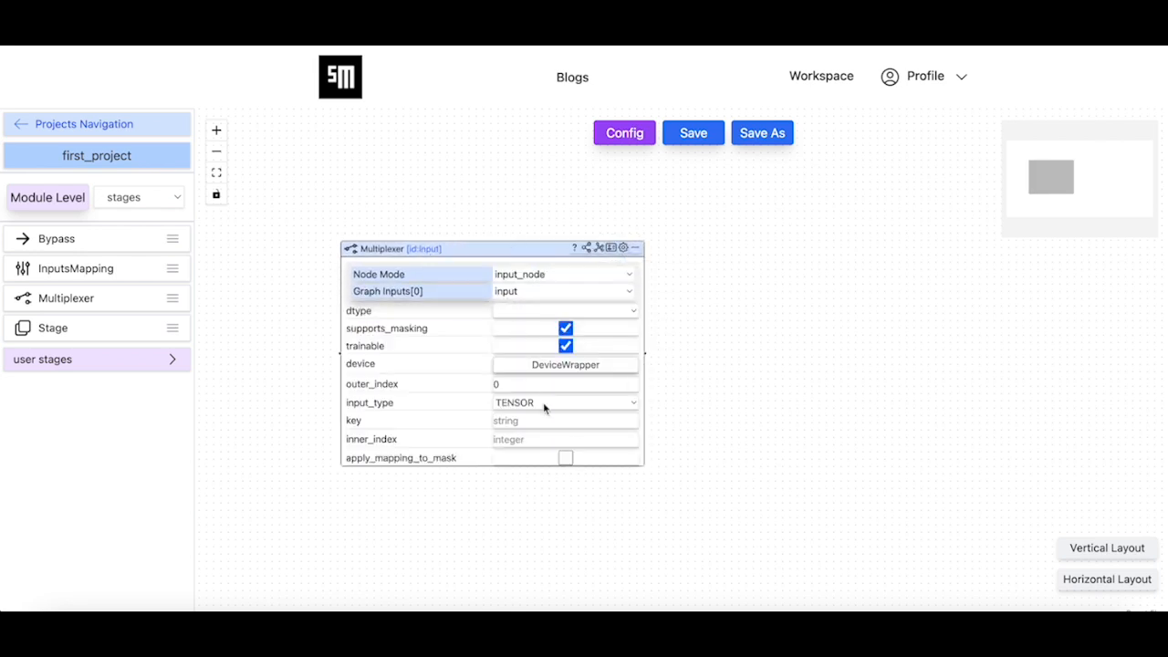
{"action": "left_click", "coordinate": [520, 385]}
{"action": "type", "text": "1"}
{"action": "left_click_drag", "start_coordinate": [534, 256], "coordinate": [521, 256]}
{"action": "left_click", "coordinate": [612, 252]}
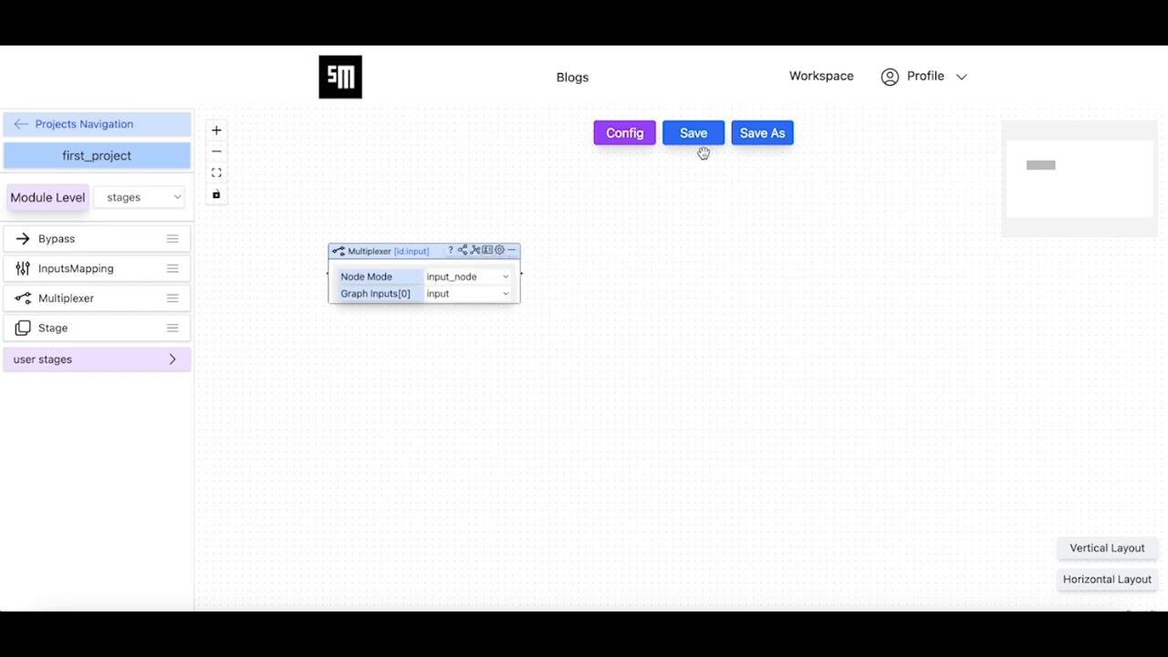
Save the second_cls module with its configured input multiplexer
{"action": "left_click", "coordinate": [701, 137]}
{"action": "left_click", "coordinate": [547, 395]}
{"action": "left_click", "coordinate": [691, 356]}
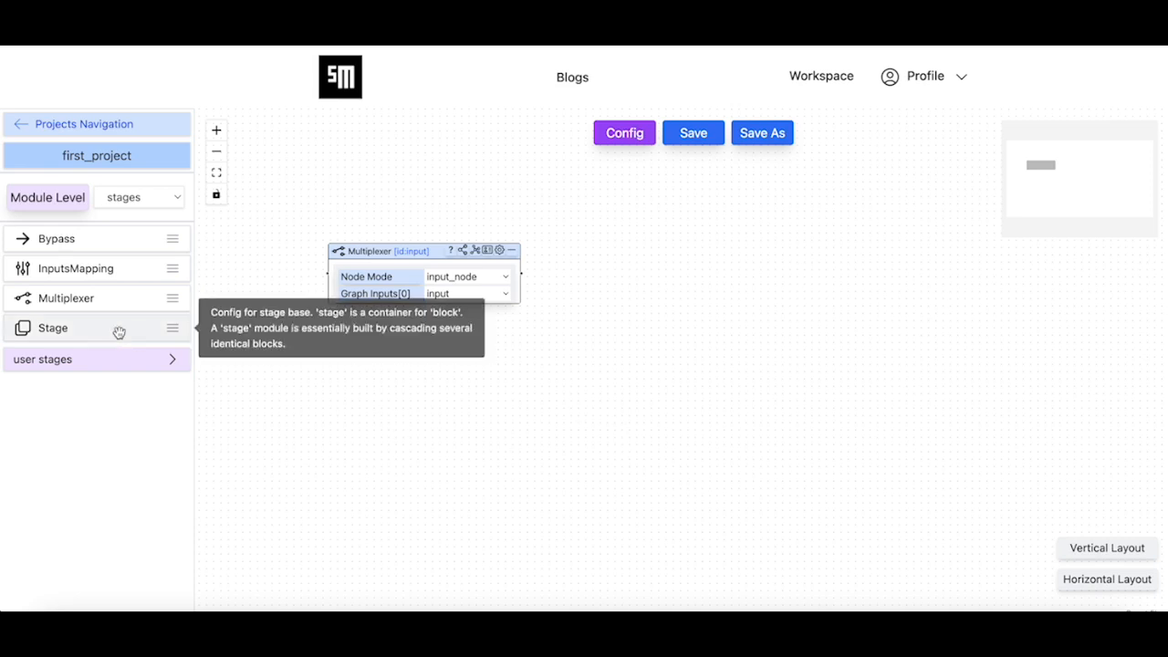
Add a Stage node beyond the multiplexer, rename it stage_1 and connect the multiplexer's output to it
{"action": "left_click_drag", "start_coordinate": [109, 331], "coordinate": [652, 263]}
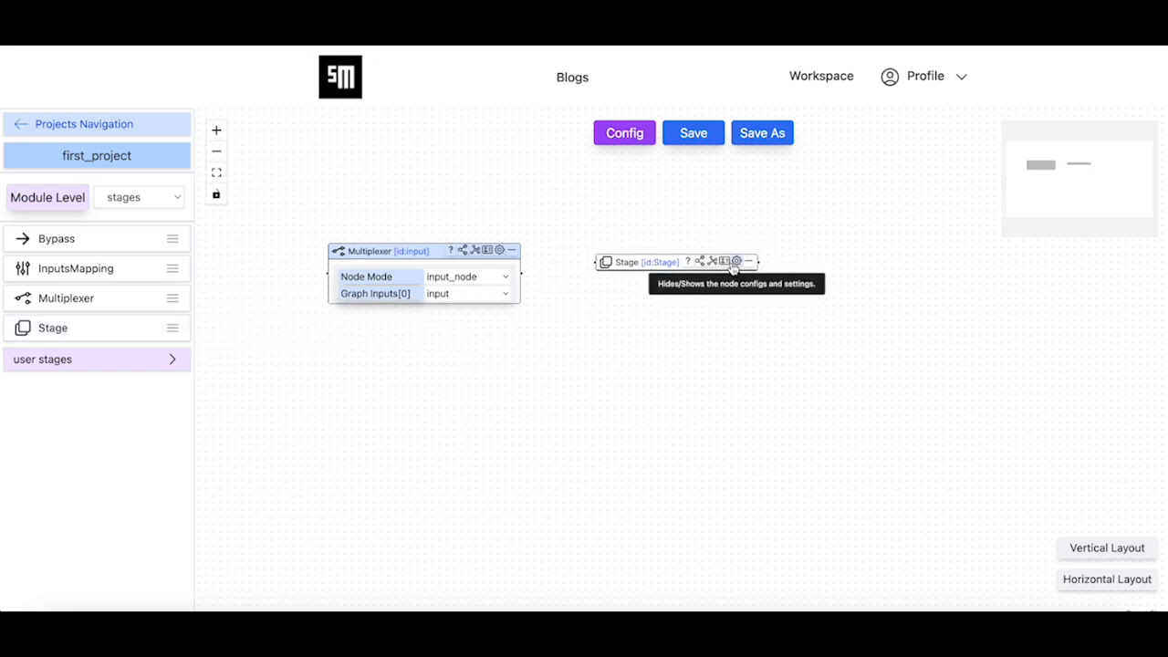
{"action": "left_click", "coordinate": [723, 262]}
{"action": "left_click", "coordinate": [648, 321]}
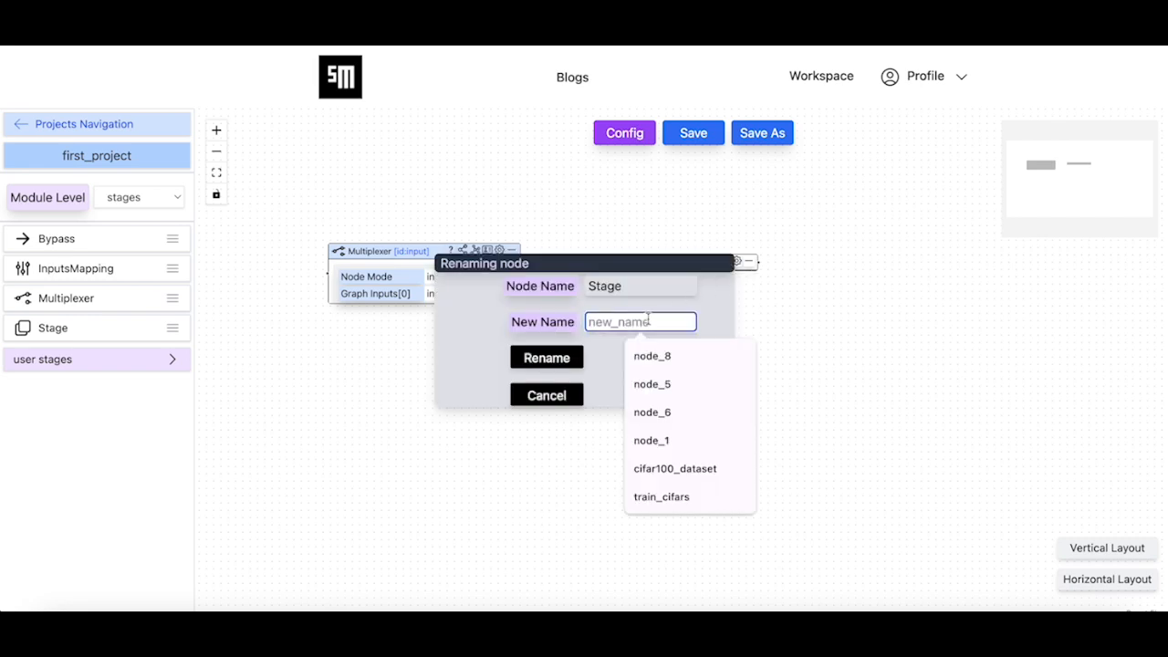
{"action": "type", "text": "stage"}
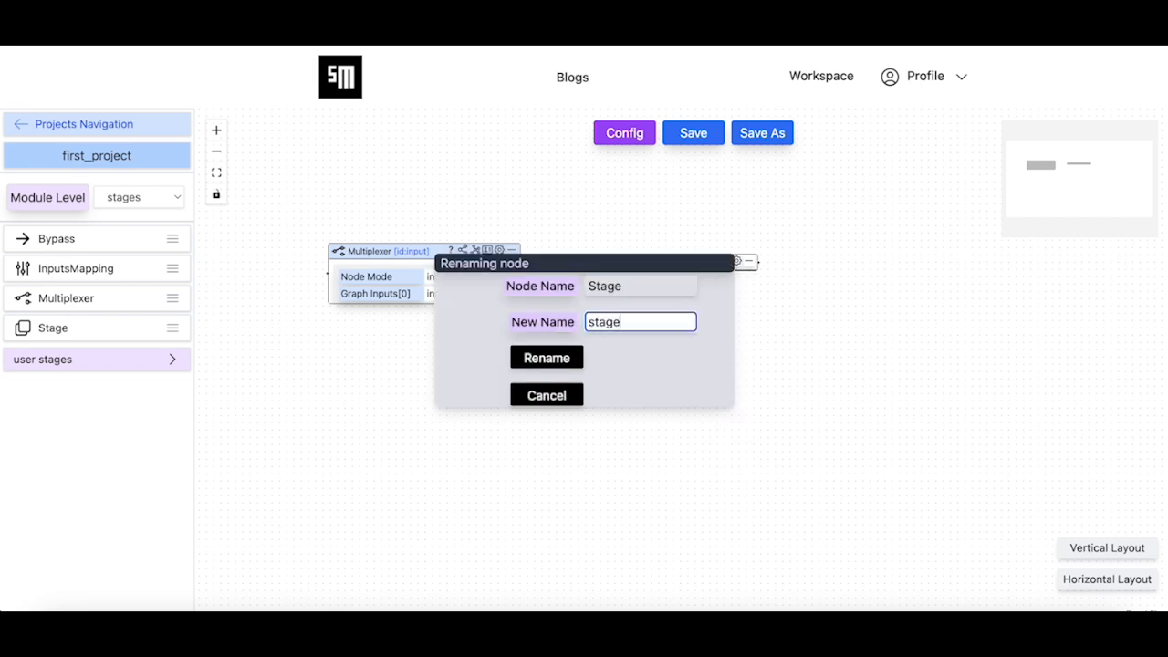
{"action": "left_click", "coordinate": [568, 357]}
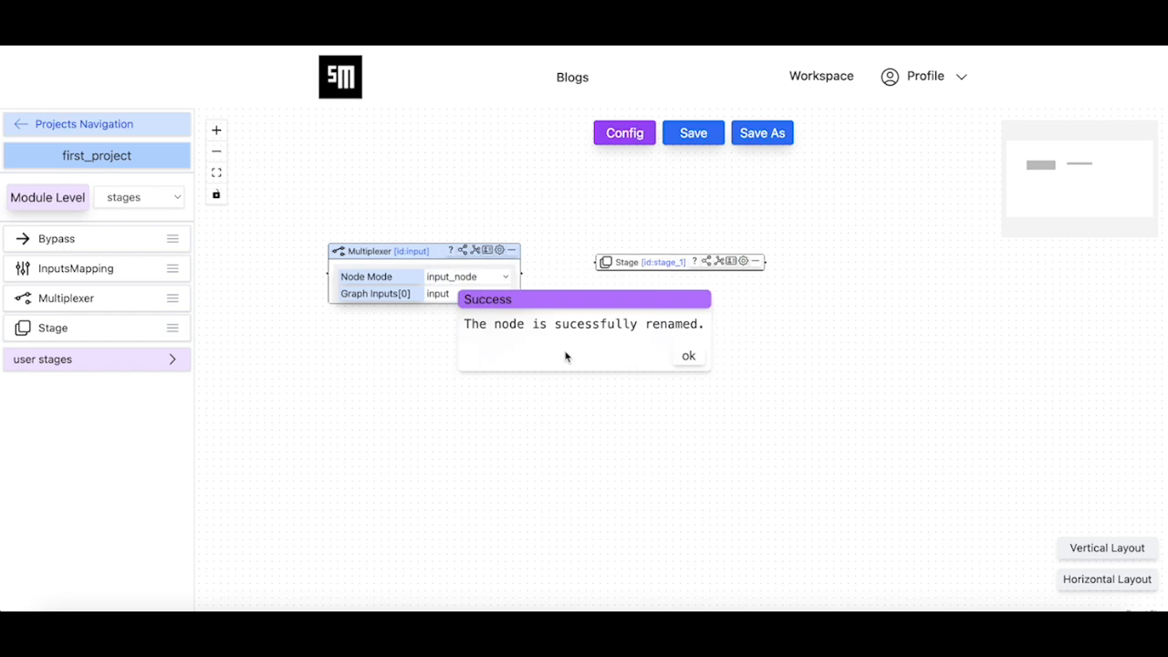
{"action": "left_click", "coordinate": [693, 357]}
{"action": "left_click_drag", "start_coordinate": [672, 275], "coordinate": [680, 272]}
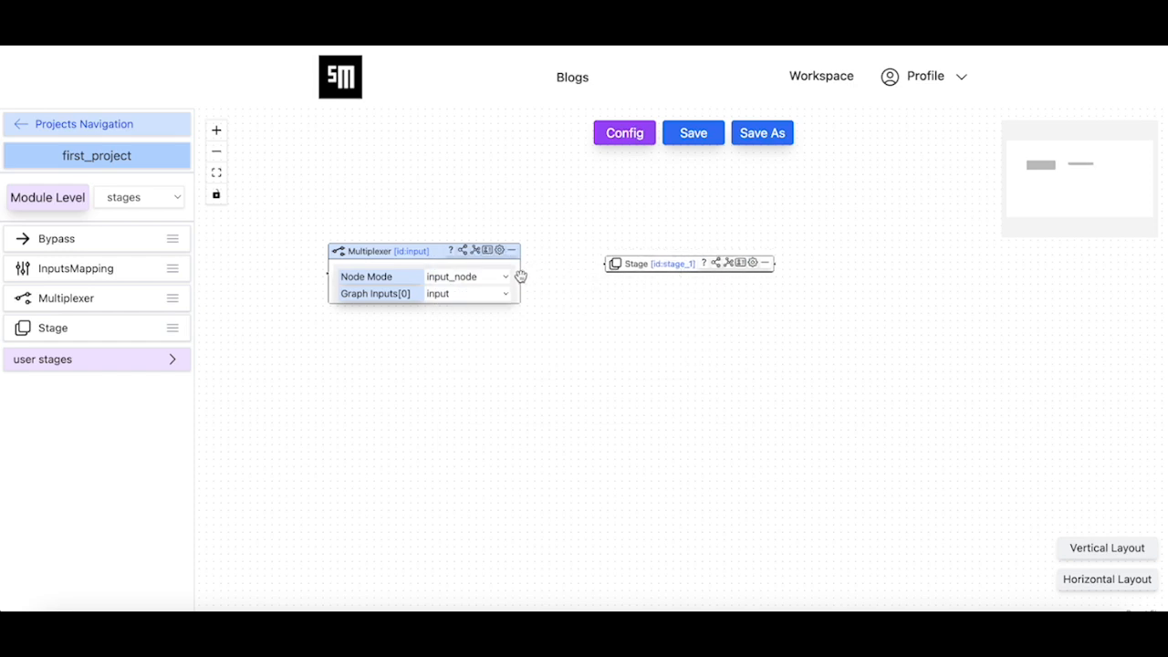
{"action": "left_click_drag", "start_coordinate": [520, 274], "coordinate": [613, 275]}
Set the default type of stage_1's block to ResBlockCfg
{"action": "left_click", "coordinate": [752, 263]}
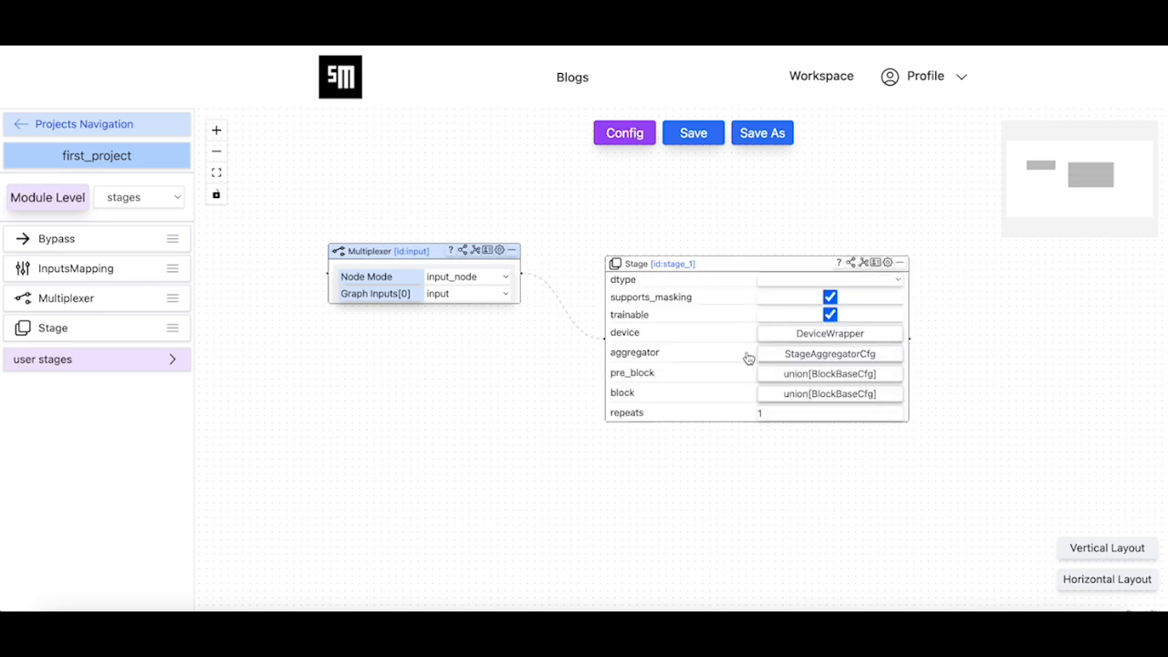
{"action": "left_click", "coordinate": [817, 396]}
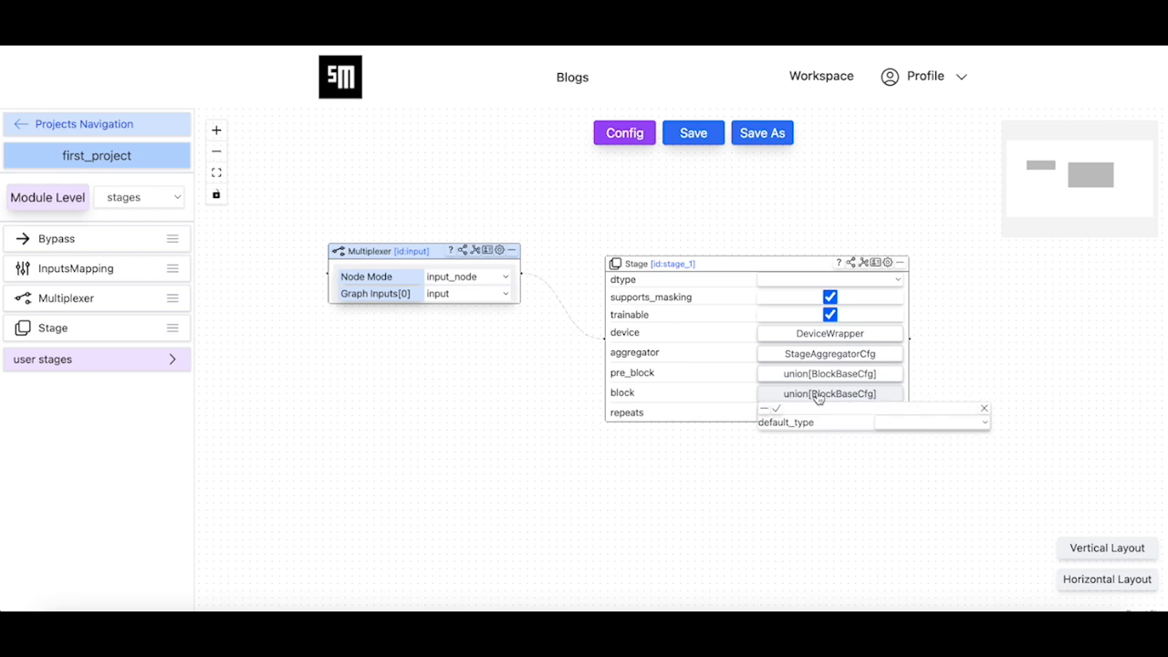
{"action": "left_click", "coordinate": [889, 420]}
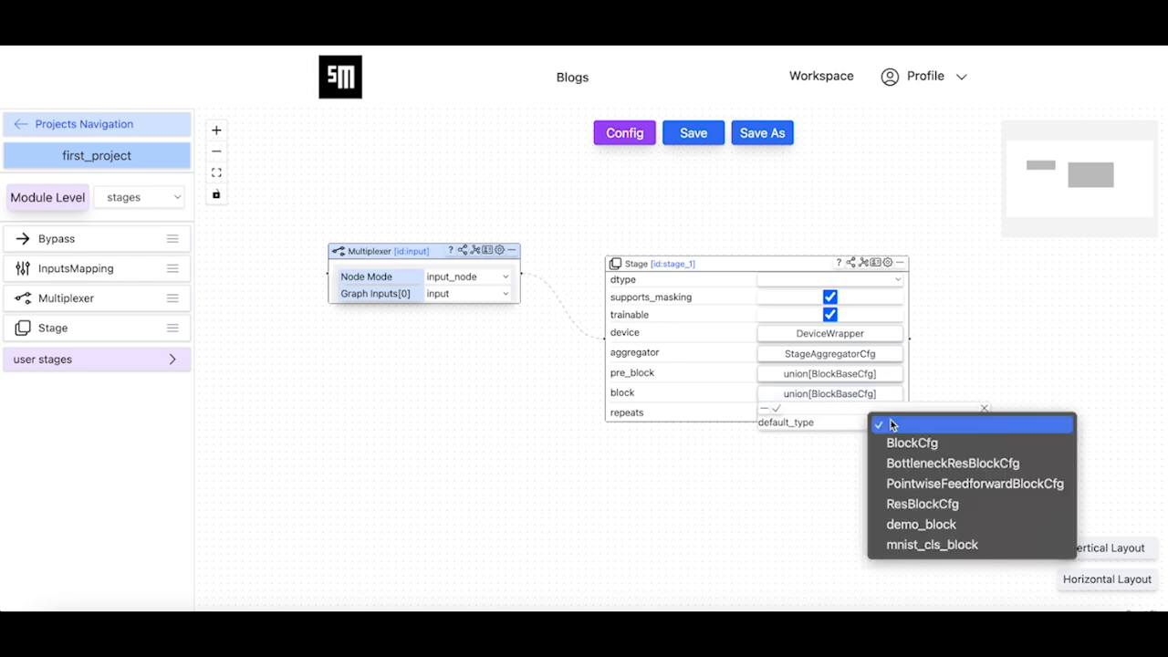
{"action": "left_click", "coordinate": [952, 504]}
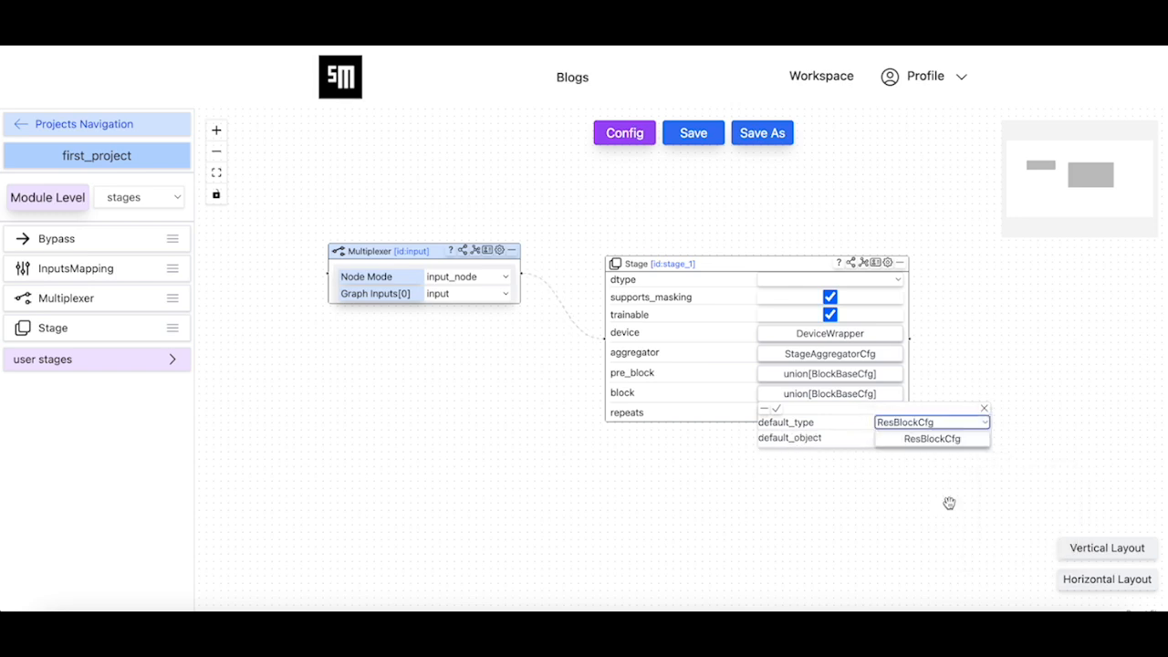
Set the residual block's out_channels to 2048 and in_channels to 1024, and apply the block changes
{"action": "left_click", "coordinate": [940, 442]}
{"action": "scroll", "coordinate": [811, 543], "scroll_direction": "down", "scroll_amount": 3}
{"action": "left_click_drag", "start_coordinate": [795, 566], "coordinate": [731, 418]}
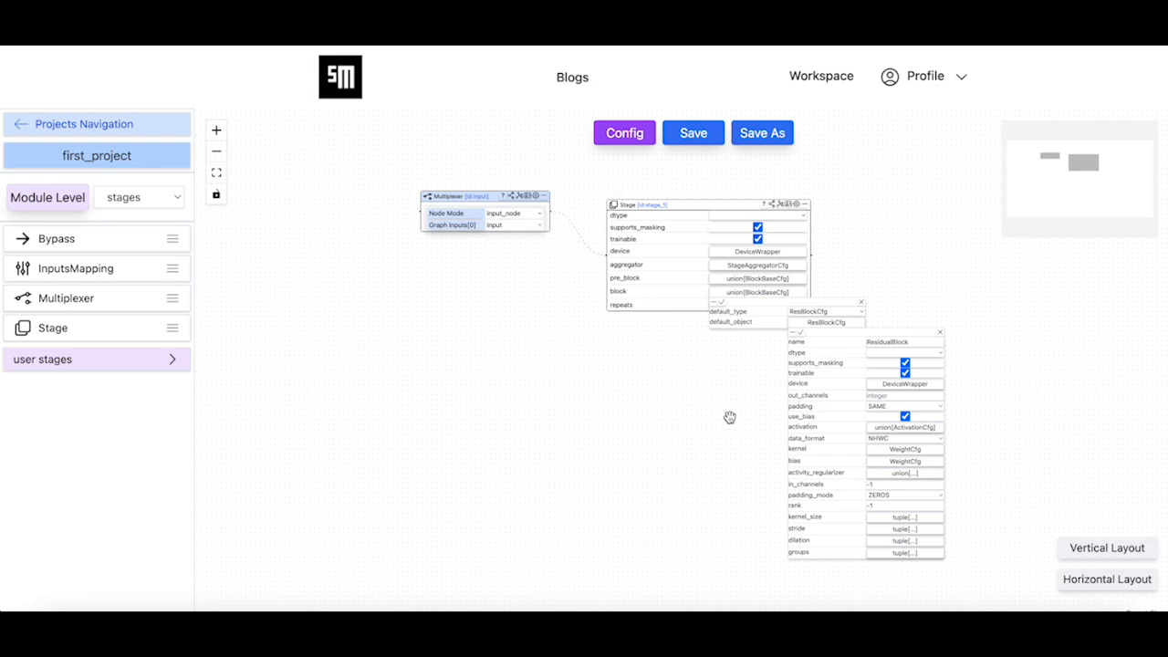
{"action": "left_click", "coordinate": [895, 395]}
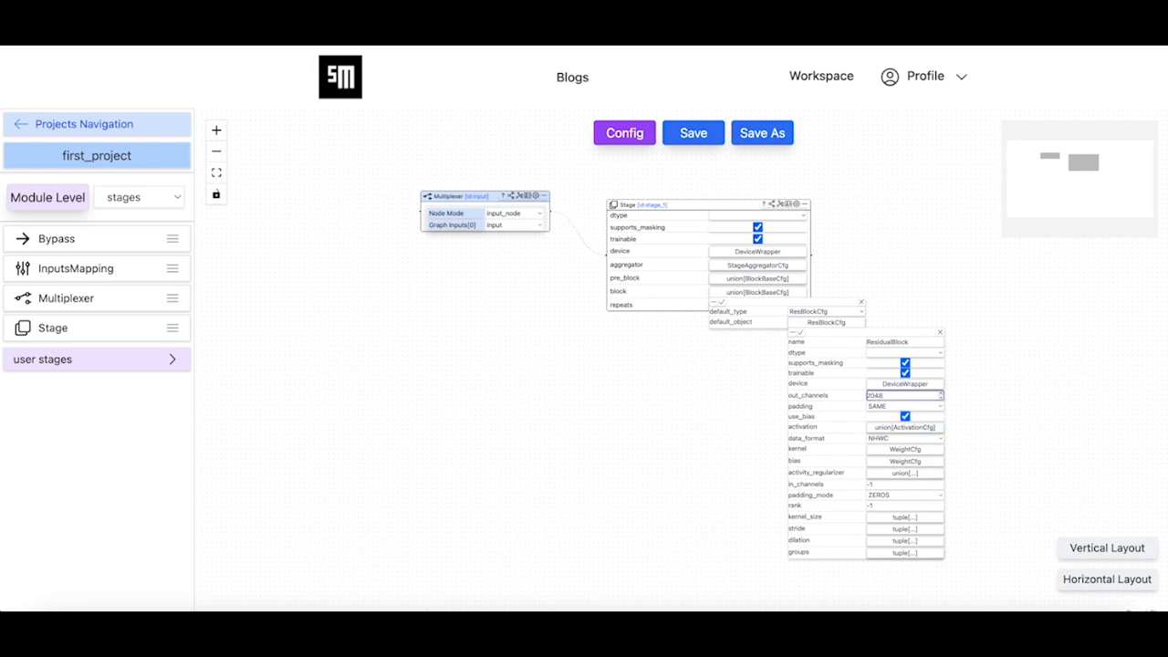
{"action": "left_click", "coordinate": [896, 484]}
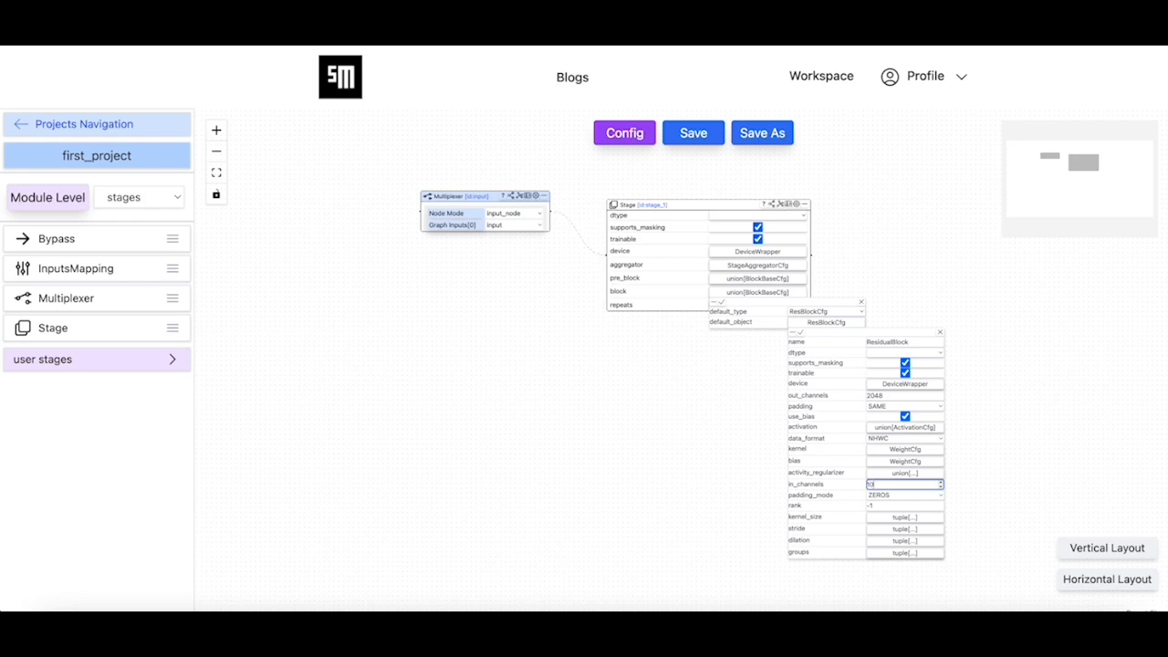
{"action": "left_click", "coordinate": [740, 516]}
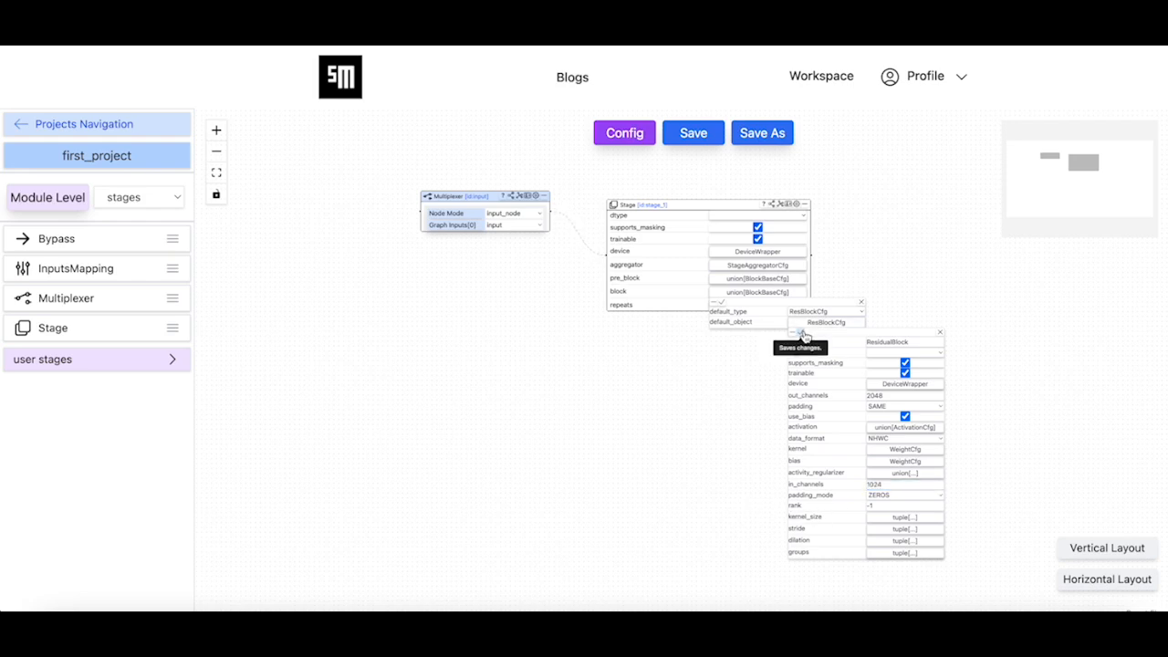
{"action": "left_click", "coordinate": [805, 336]}
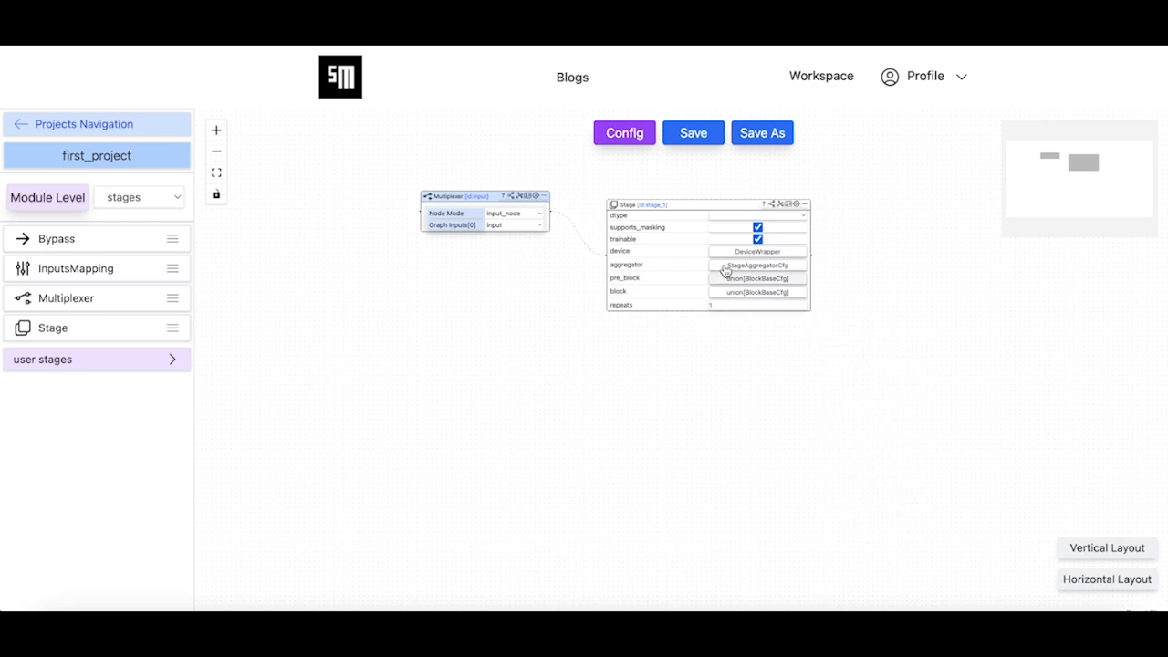
Save the second_cls module with the configured stage_1
{"action": "left_click", "coordinate": [694, 135]}
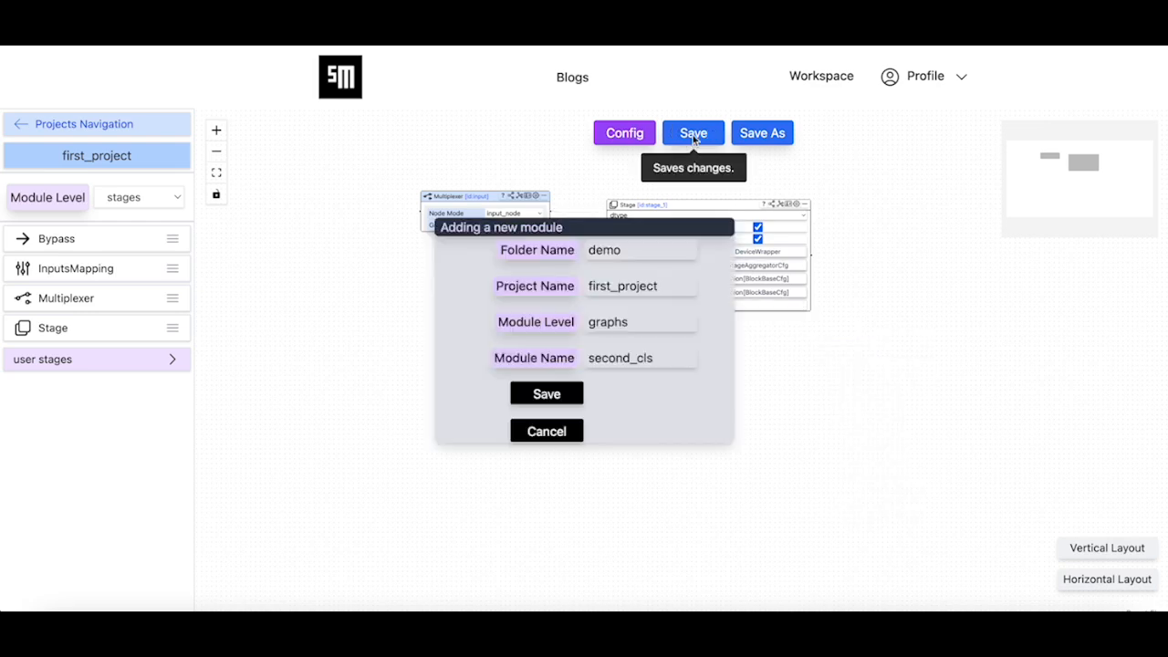
{"action": "left_click", "coordinate": [566, 397]}
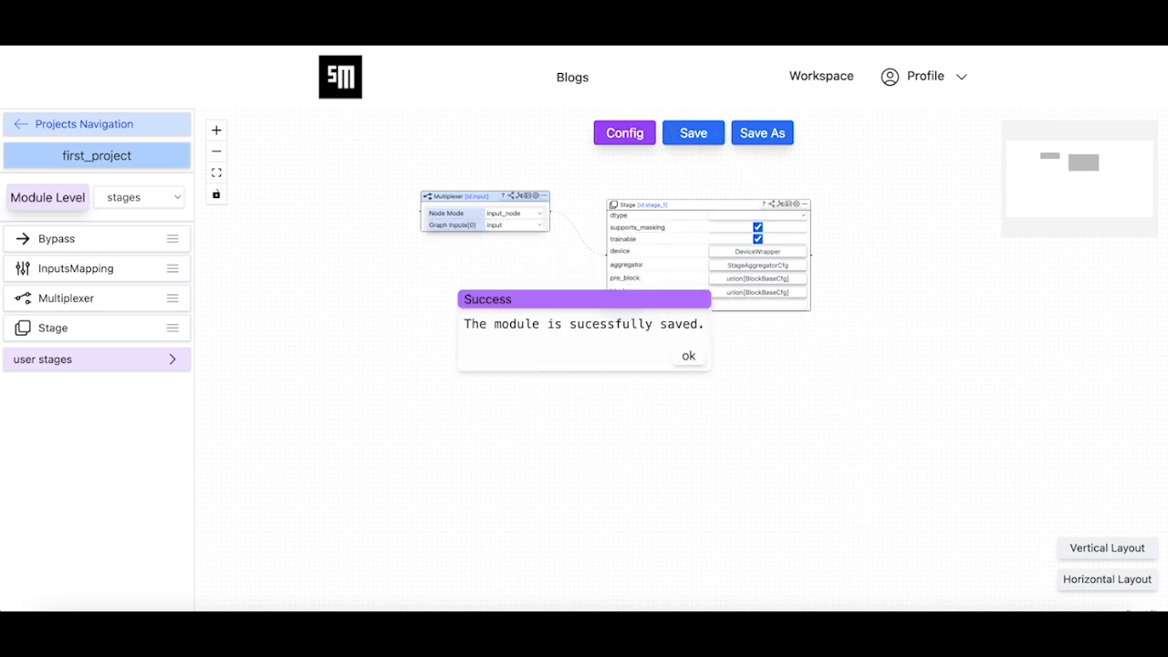
{"action": "left_click", "coordinate": [688, 356]}
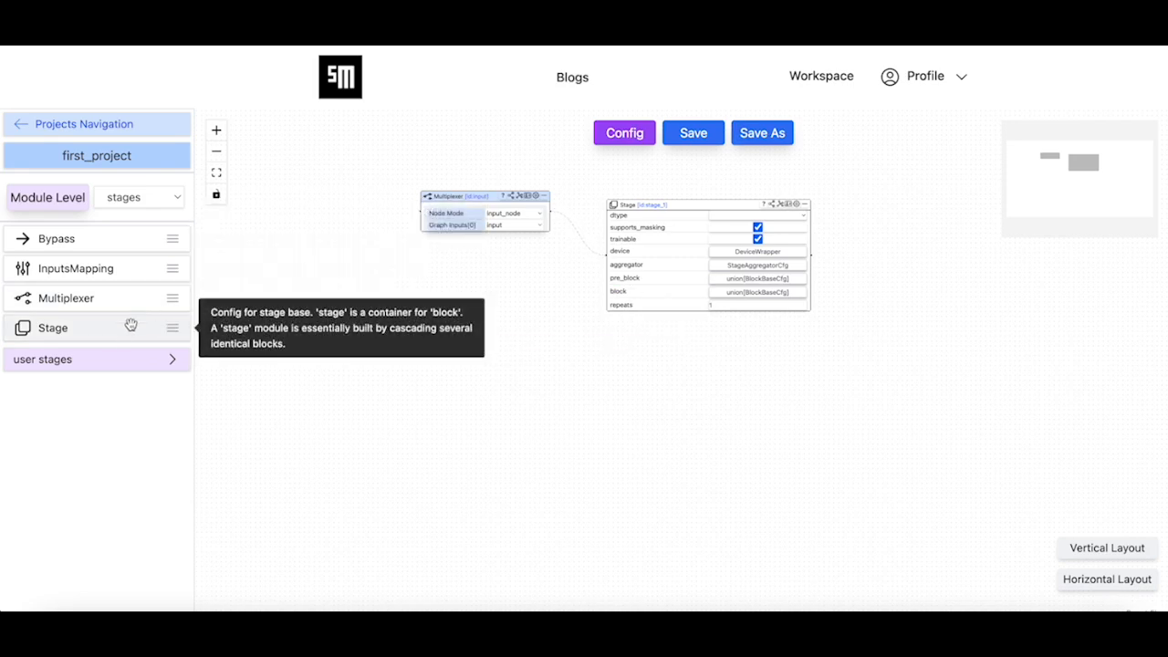
Add another Stage node to the canvas beyond stage_1 and place it level with the existing nodes
{"action": "left_click_drag", "start_coordinate": [118, 337], "coordinate": [967, 317]}
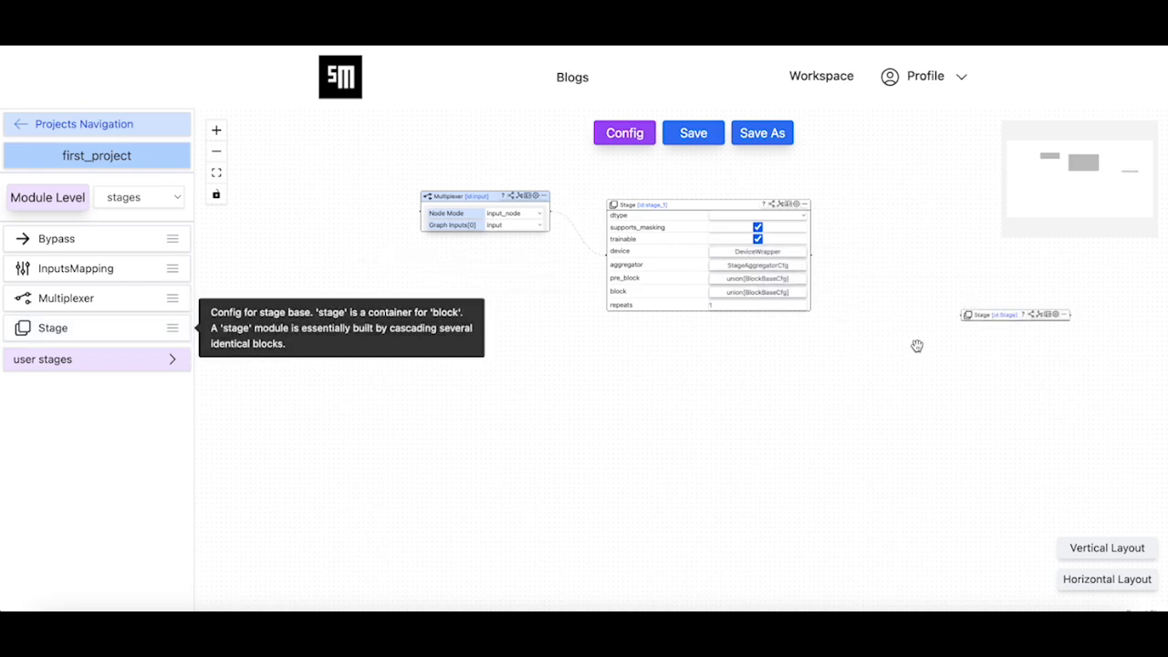
{"action": "scroll", "coordinate": [900, 354], "scroll_direction": "down", "scroll_amount": 1}
{"action": "left_click_drag", "start_coordinate": [870, 333], "coordinate": [725, 370]}
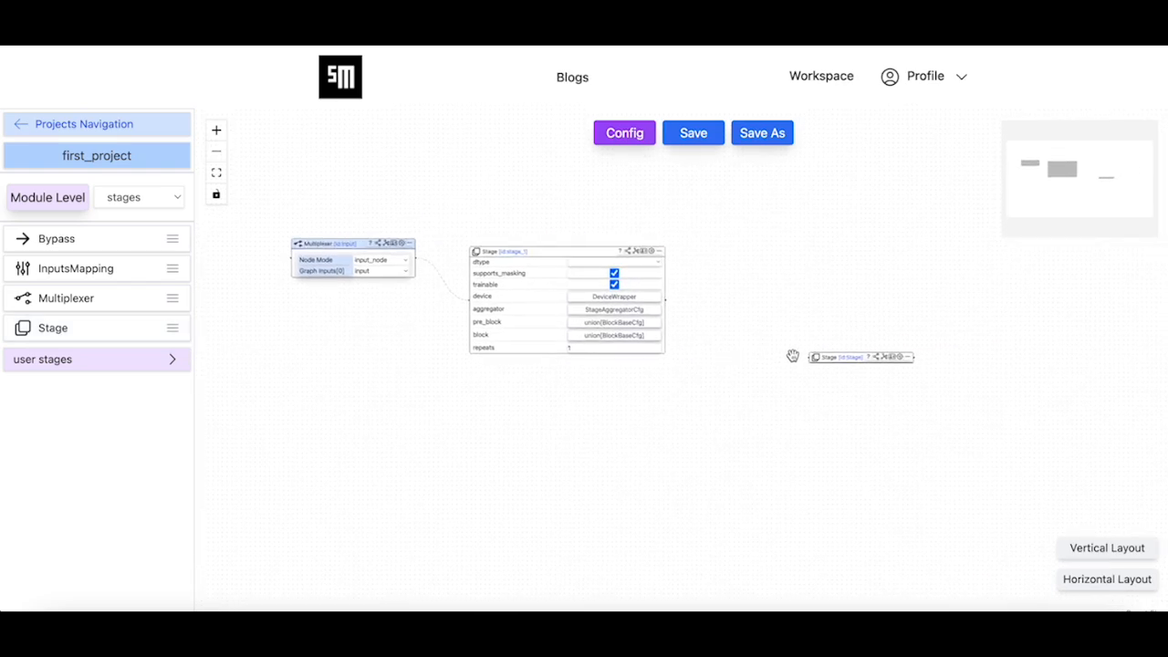
{"action": "left_click_drag", "start_coordinate": [824, 357], "coordinate": [796, 268]}
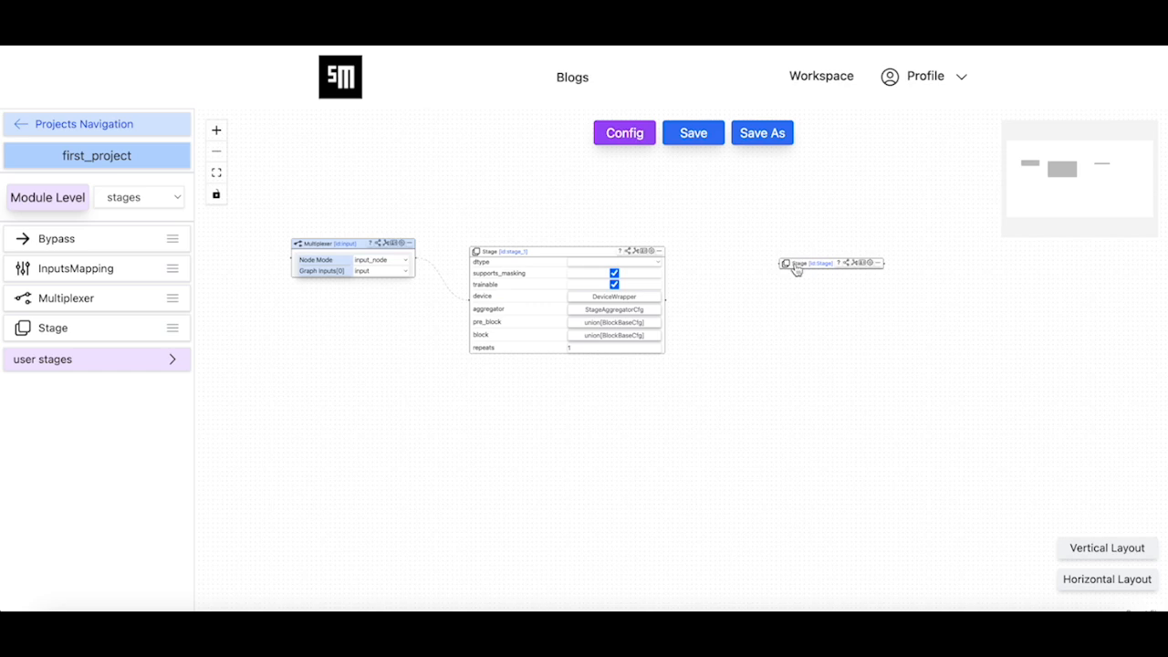
Rename the new Stage node cls and connect stage_1's output to its input
{"action": "left_click", "coordinate": [864, 263]}
{"action": "left_click", "coordinate": [643, 333]}
{"action": "type", "text": "cls"}
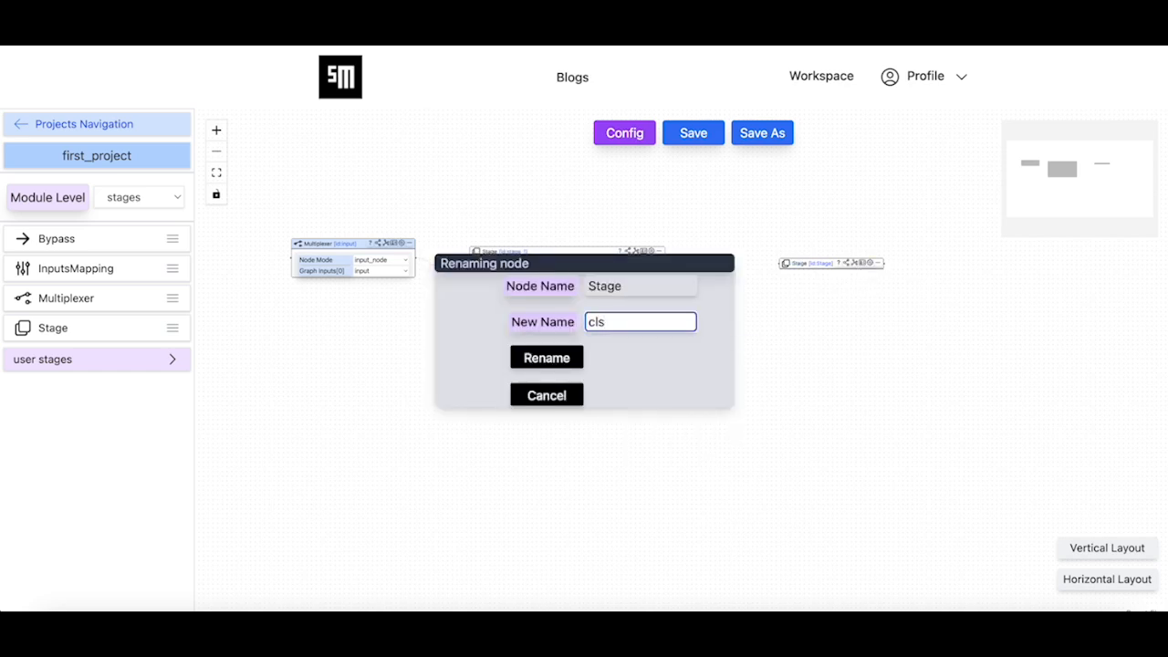
{"action": "left_click", "coordinate": [561, 359]}
{"action": "left_click", "coordinate": [694, 358]}
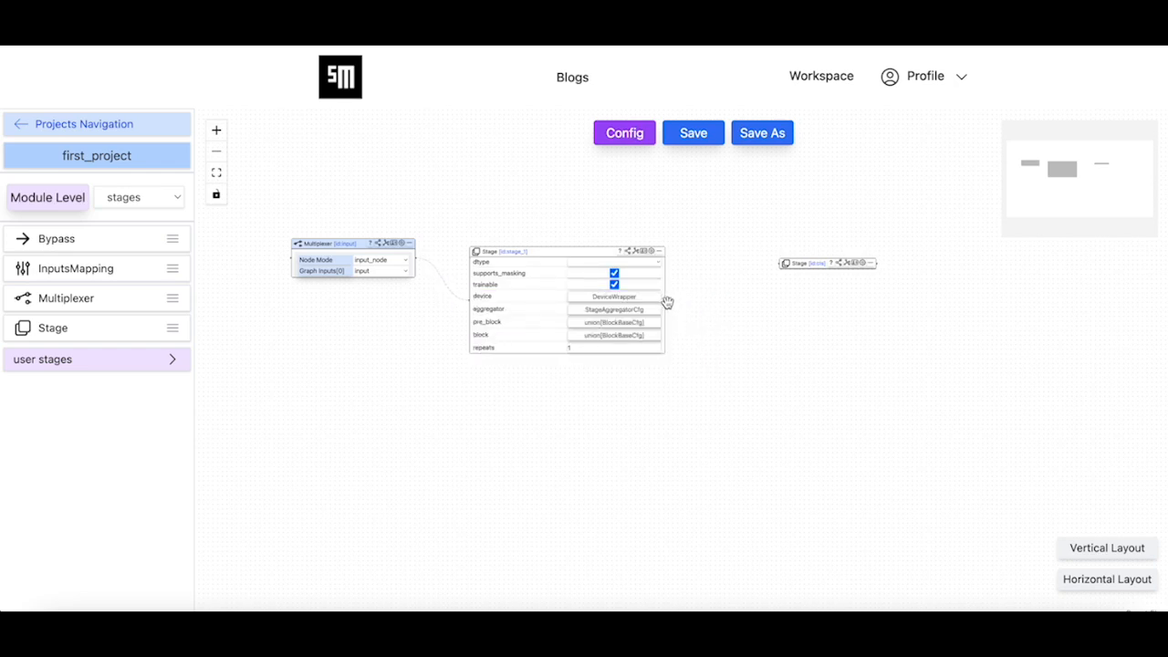
{"action": "left_click_drag", "start_coordinate": [664, 299], "coordinate": [808, 267]}
{"action": "left_click_drag", "start_coordinate": [664, 298], "coordinate": [778, 266]}
Expand the cls stage and set the default type of its block to BlockCfg
{"action": "scroll", "coordinate": [871, 281], "scroll_direction": "up", "scroll_amount": 5}
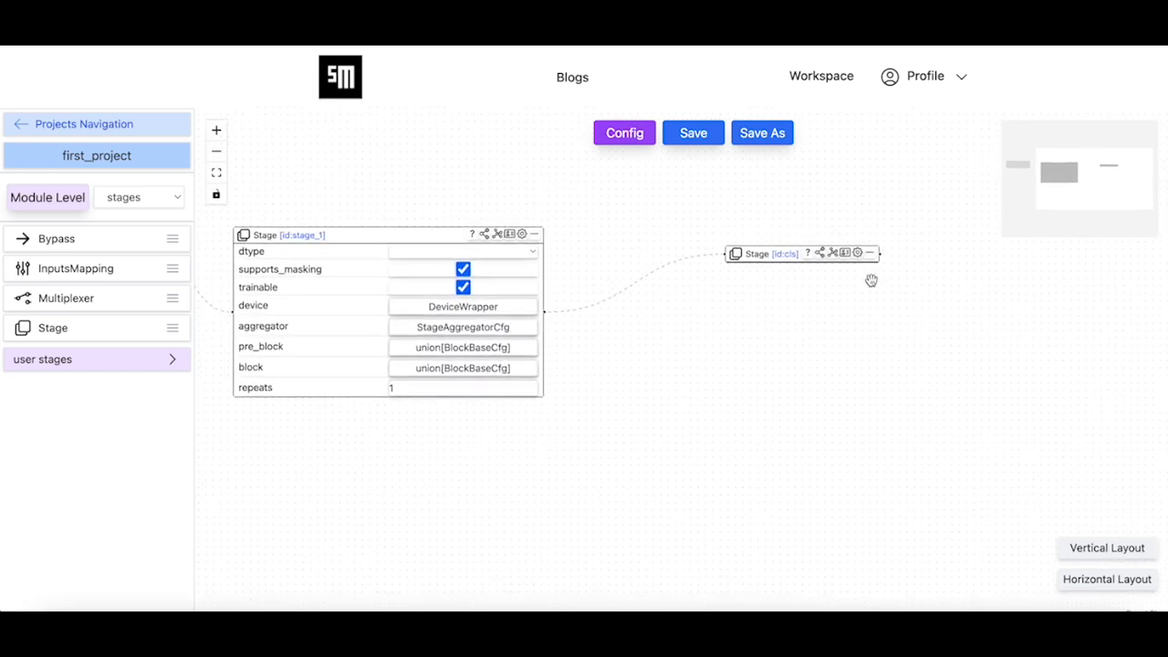
{"action": "left_click", "coordinate": [855, 247]}
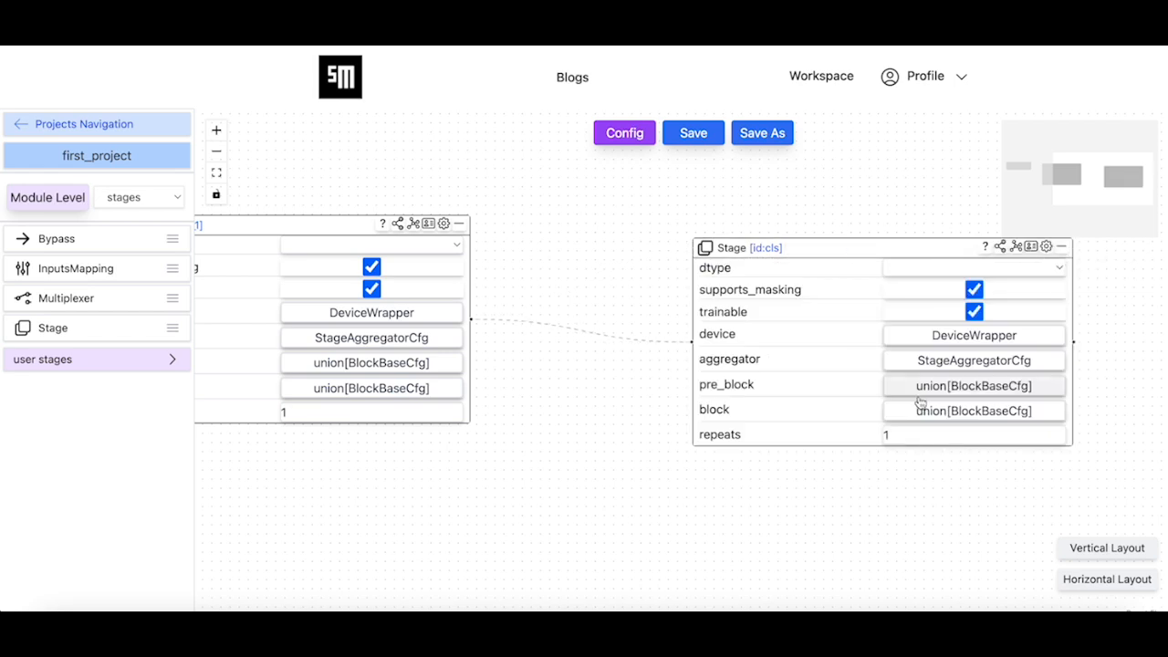
{"action": "left_click", "coordinate": [932, 415]}
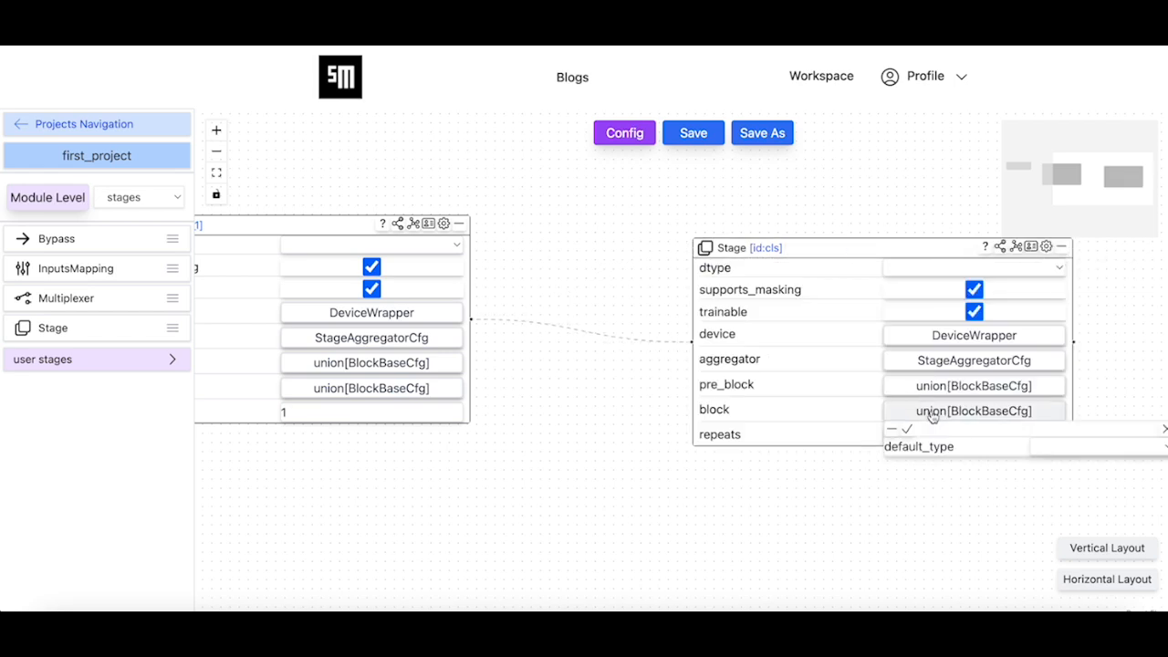
{"action": "left_click", "coordinate": [1039, 443]}
{"action": "left_click", "coordinate": [852, 550]}
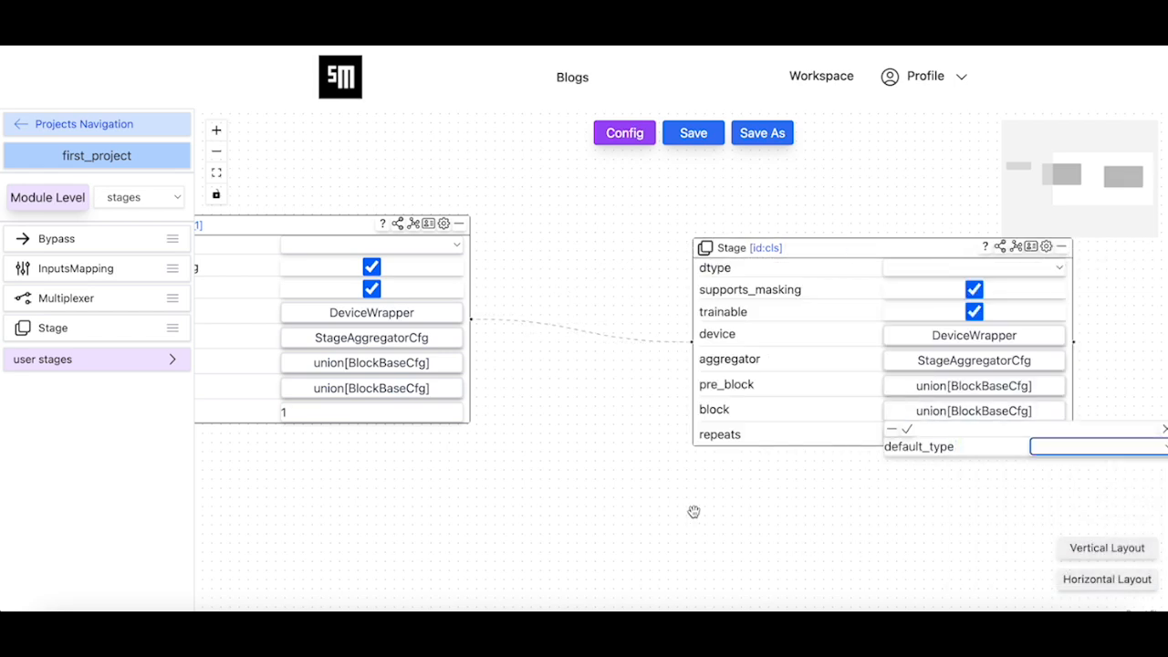
{"action": "scroll", "coordinate": [691, 511], "scroll_direction": "up", "scroll_amount": 6}
{"action": "scroll", "coordinate": [243, 528], "scroll_direction": "down", "scroll_amount": 6}
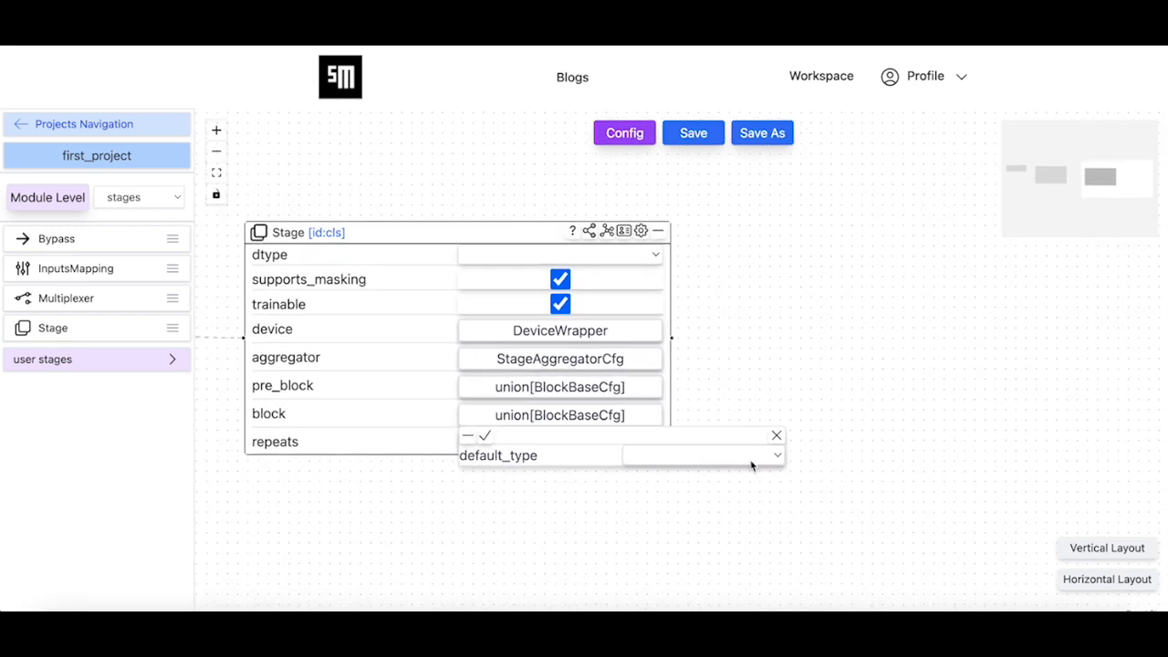
{"action": "left_click", "coordinate": [751, 463]}
{"action": "left_click", "coordinate": [721, 476]}
{"action": "left_click_drag", "start_coordinate": [824, 386], "coordinate": [809, 203]}
Open the cls stage's BlockCfg object and add a first entry to its layers
{"action": "left_click", "coordinate": [725, 296]}
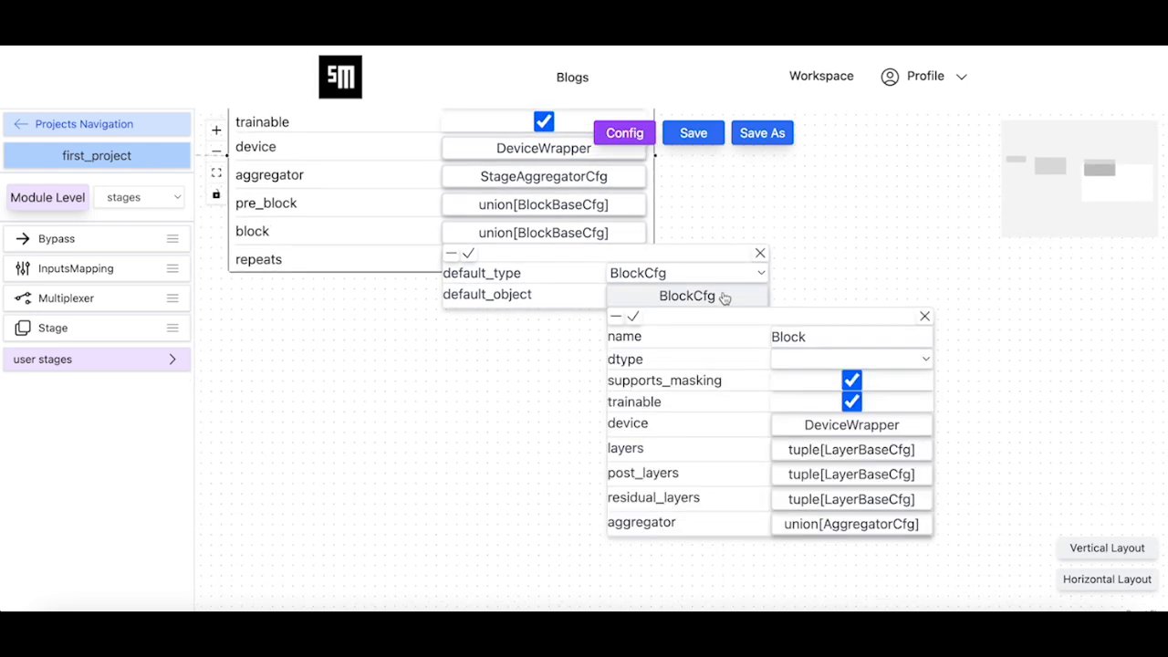
{"action": "left_click", "coordinate": [822, 453]}
{"action": "left_click", "coordinate": [797, 470]}
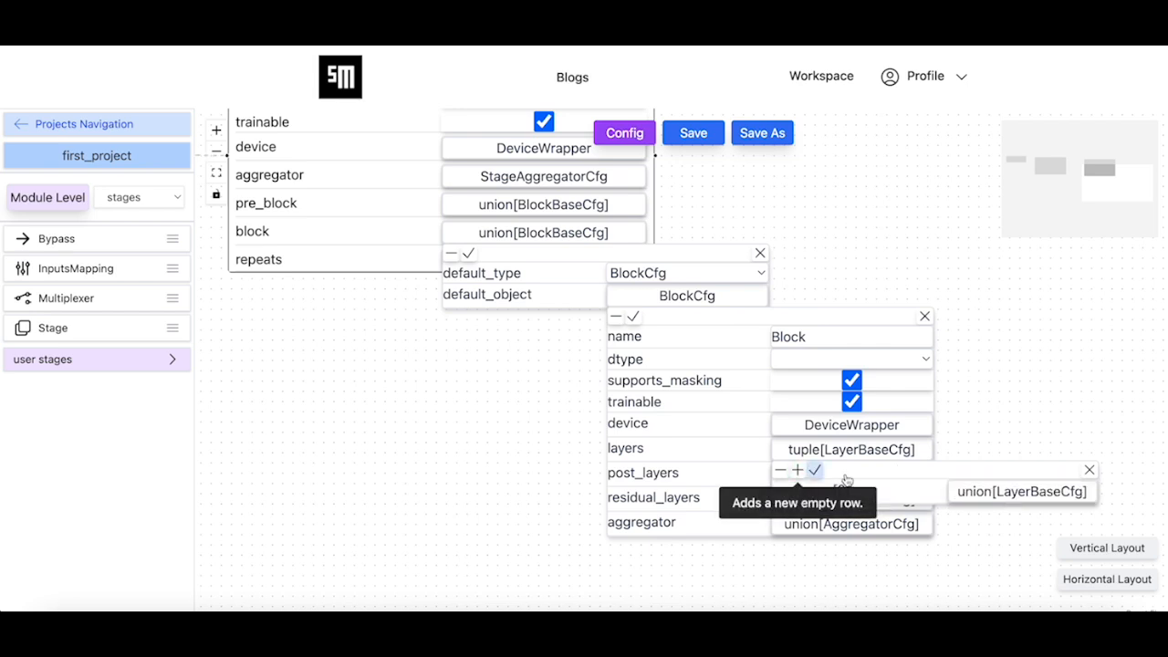
Set the default type of layers[0] to GlobalAveragePool2dCfg and apply it
{"action": "left_click", "coordinate": [986, 494]}
{"action": "left_click_drag", "start_coordinate": [895, 571], "coordinate": [530, 439]}
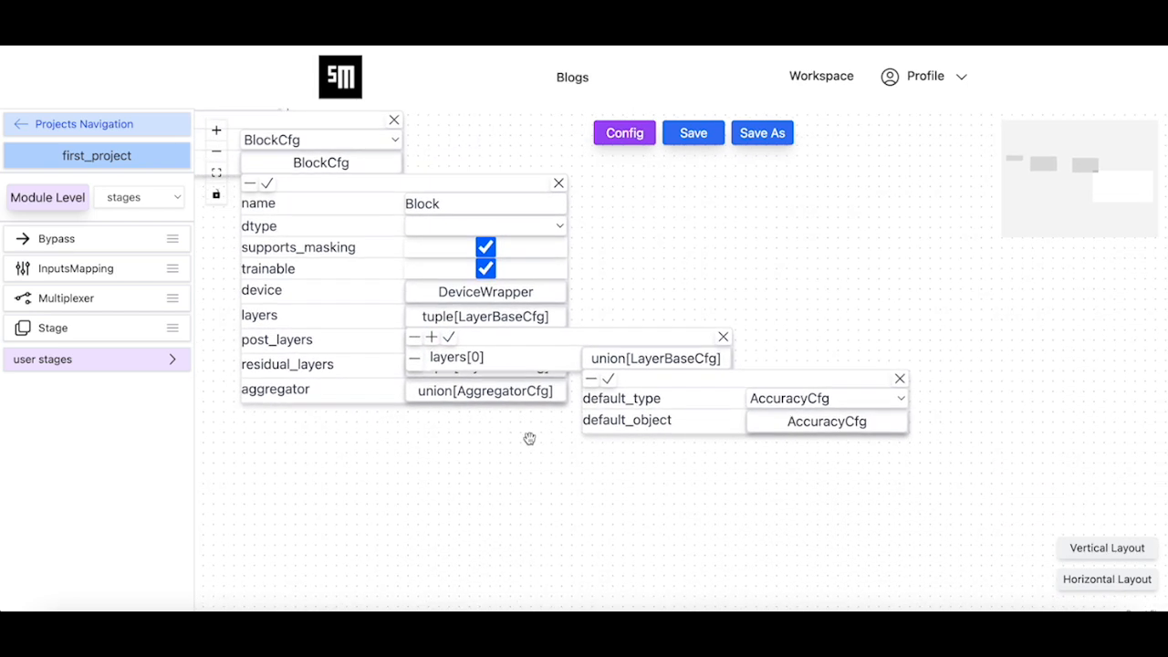
{"action": "left_click", "coordinate": [799, 399]}
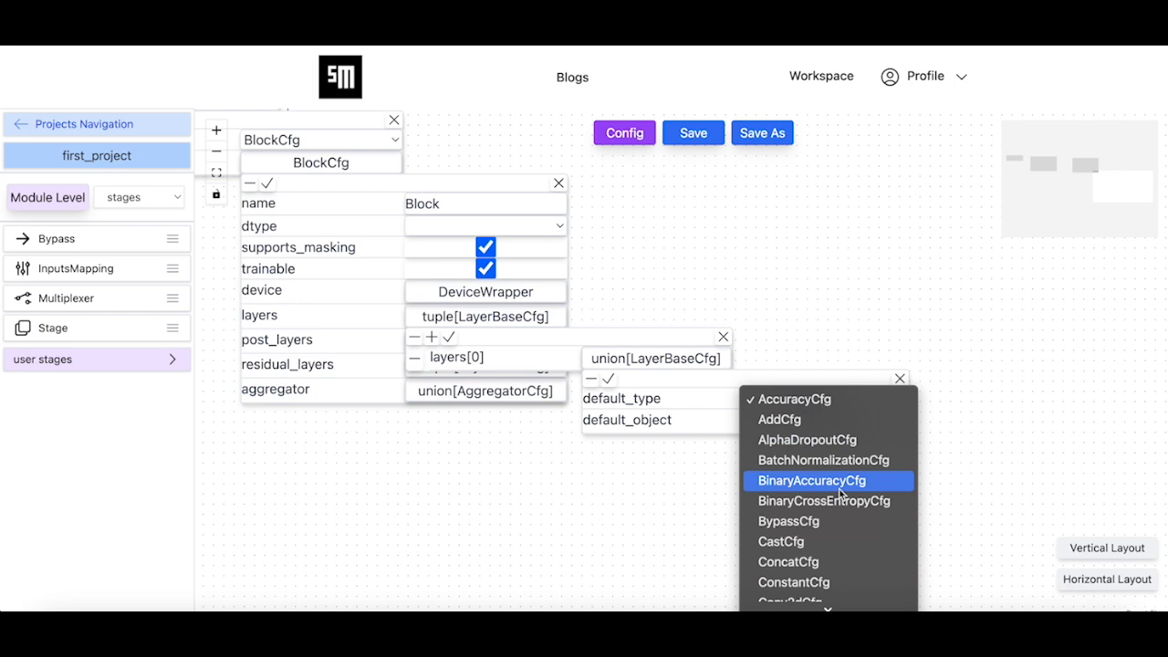
{"action": "scroll", "coordinate": [840, 494], "scroll_direction": "down", "scroll_amount": 5}
{"action": "scroll", "coordinate": [841, 494], "scroll_direction": "down", "scroll_amount": 1}
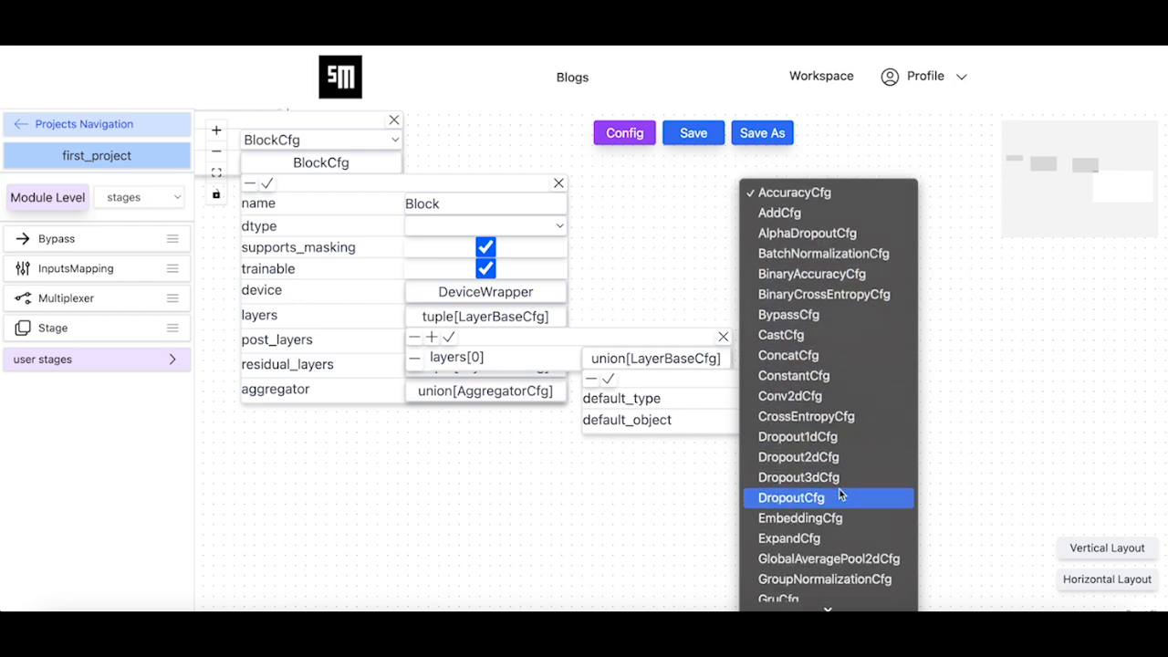
{"action": "left_click", "coordinate": [824, 559]}
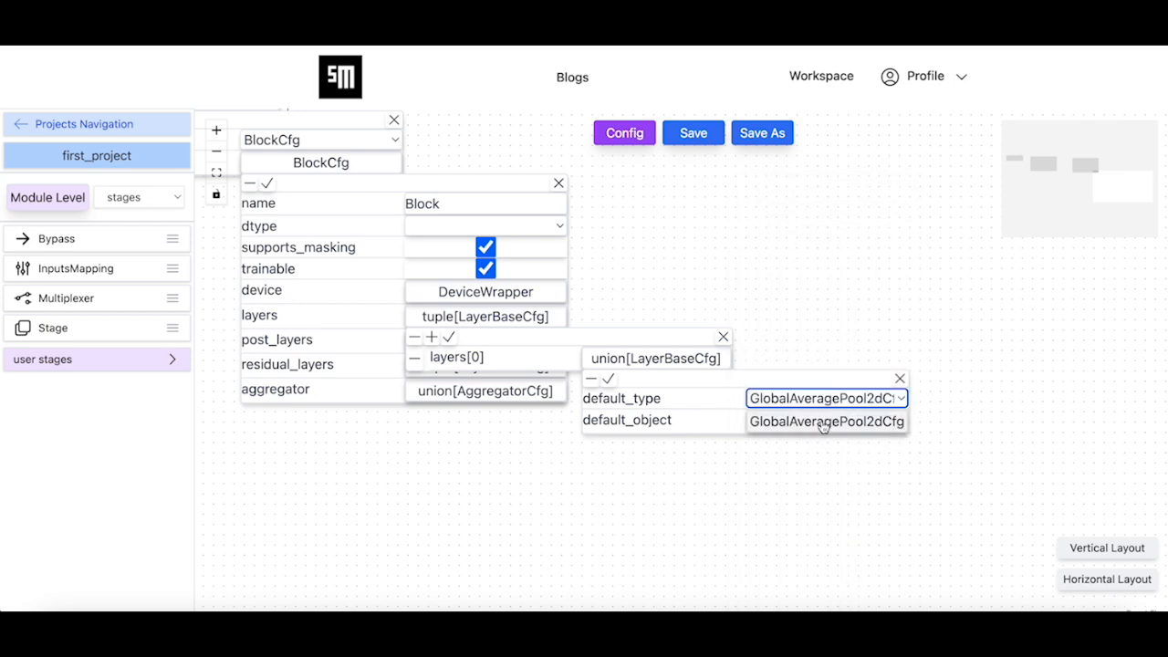
{"action": "left_click", "coordinate": [824, 425]}
{"action": "left_click", "coordinate": [773, 443]}
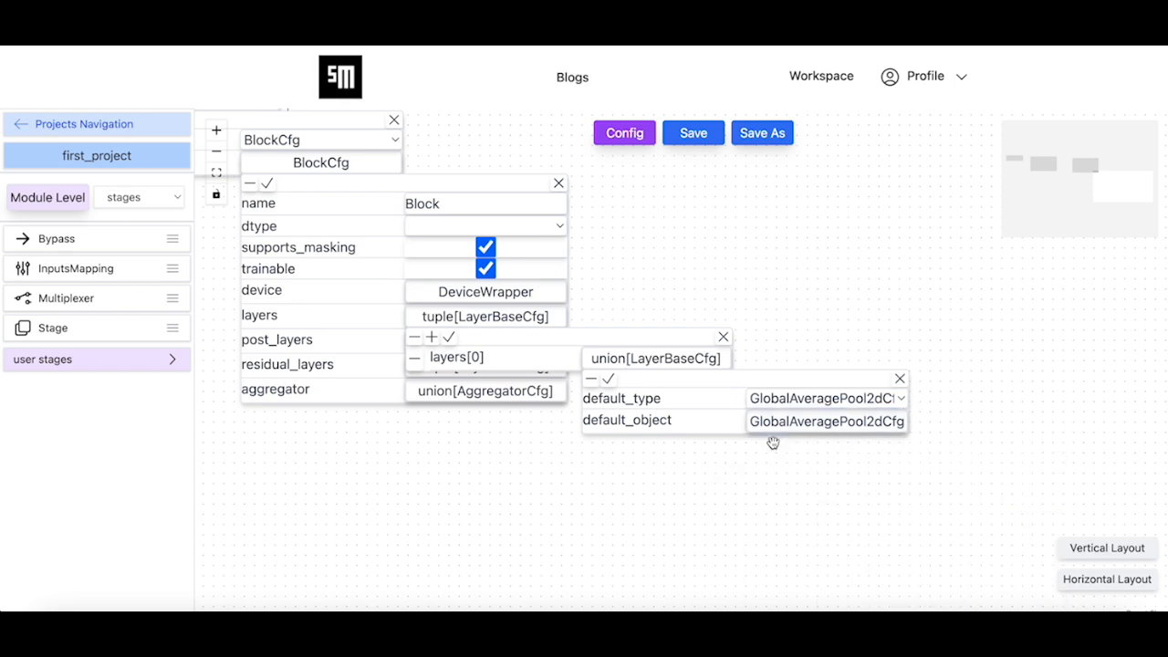
{"action": "left_click", "coordinate": [608, 378]}
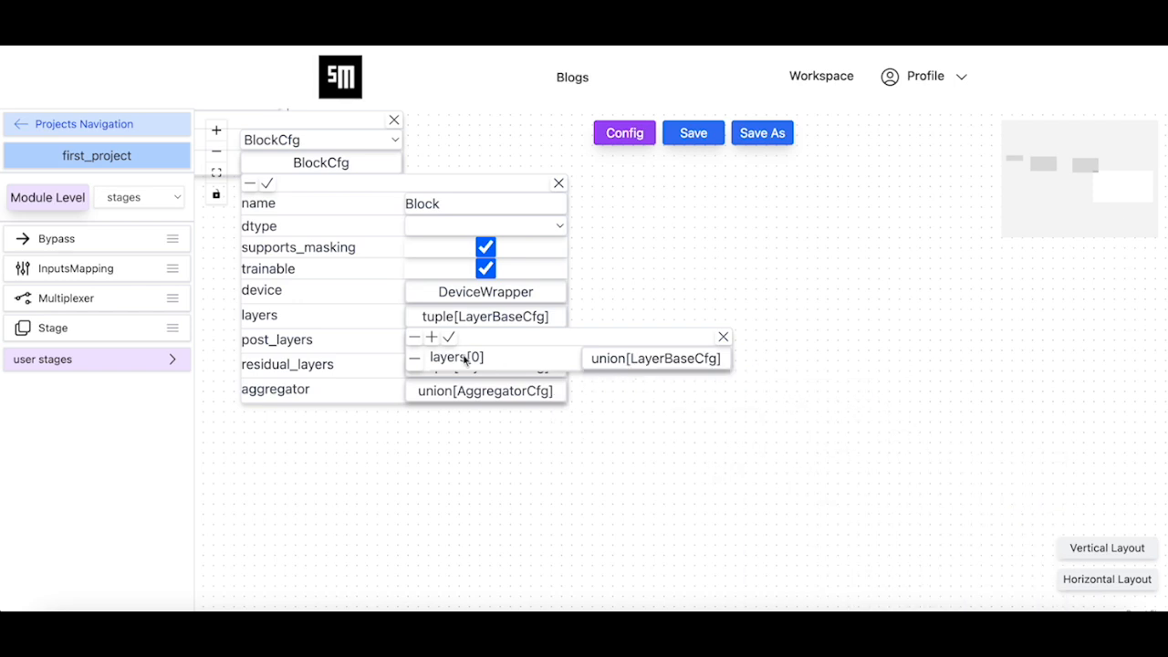
Add a second entry to the block's layers and set its default type to LinearCfg
{"action": "left_click", "coordinate": [432, 337]}
{"action": "left_click", "coordinate": [625, 385]}
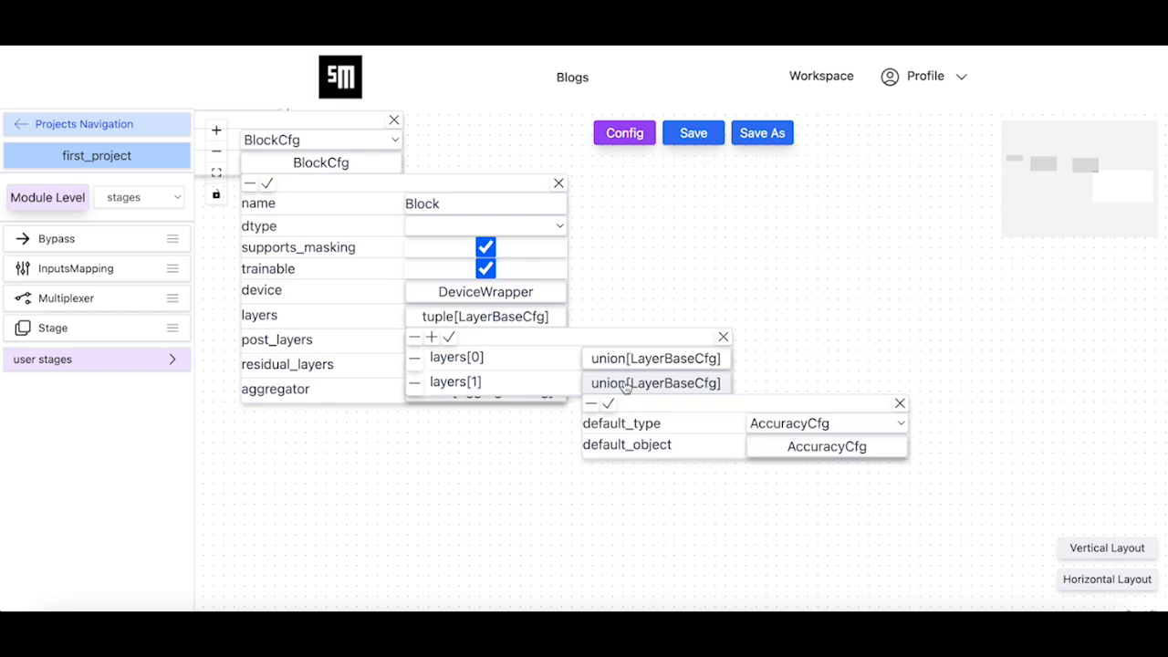
{"action": "left_click", "coordinate": [834, 428]}
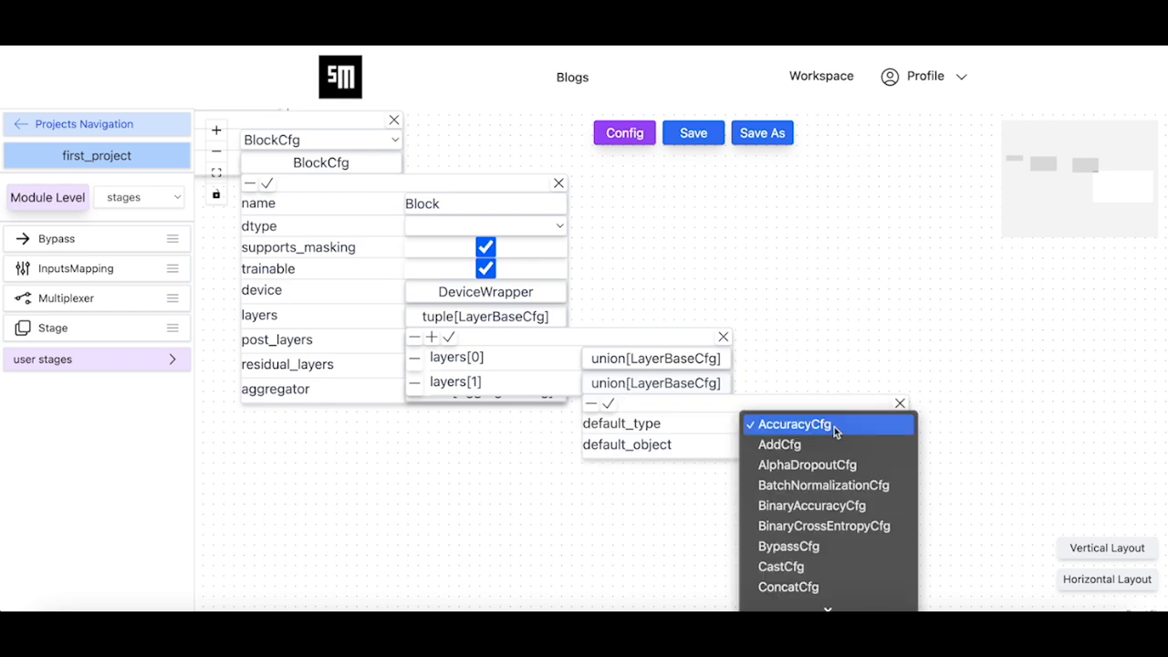
{"action": "scroll", "coordinate": [834, 430], "scroll_direction": "down", "scroll_amount": 10}
{"action": "scroll", "coordinate": [835, 431], "scroll_direction": "down", "scroll_amount": 1}
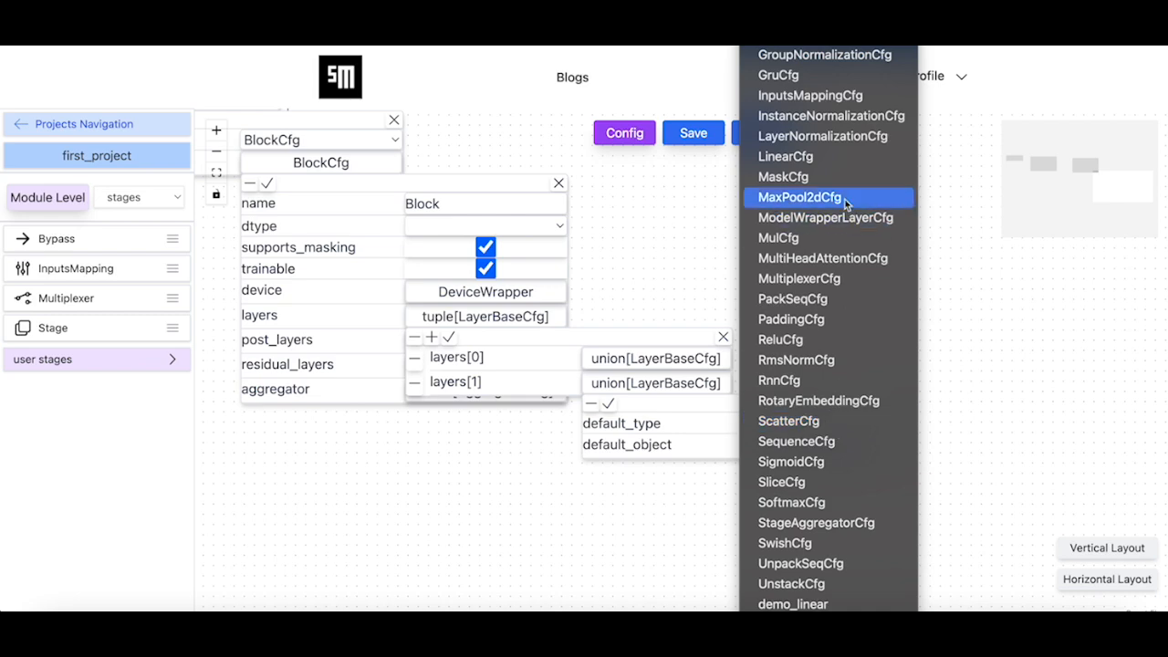
{"action": "left_click", "coordinate": [808, 158]}
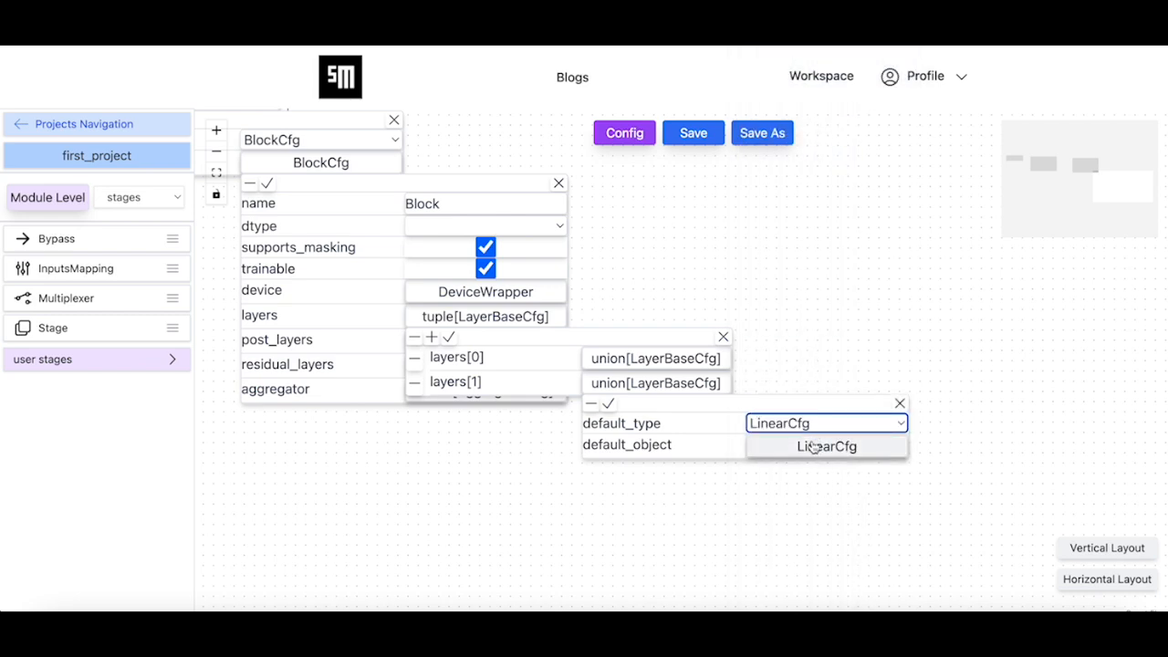
Set the linear layer's out_channels to 100 and in_channels to 2048, and apply the layer changes
{"action": "left_click", "coordinate": [811, 446]}
{"action": "scroll", "coordinate": [864, 573], "scroll_direction": "down", "scroll_amount": 3}
{"action": "left_click_drag", "start_coordinate": [709, 569], "coordinate": [645, 444]}
{"action": "left_click", "coordinate": [863, 444]}
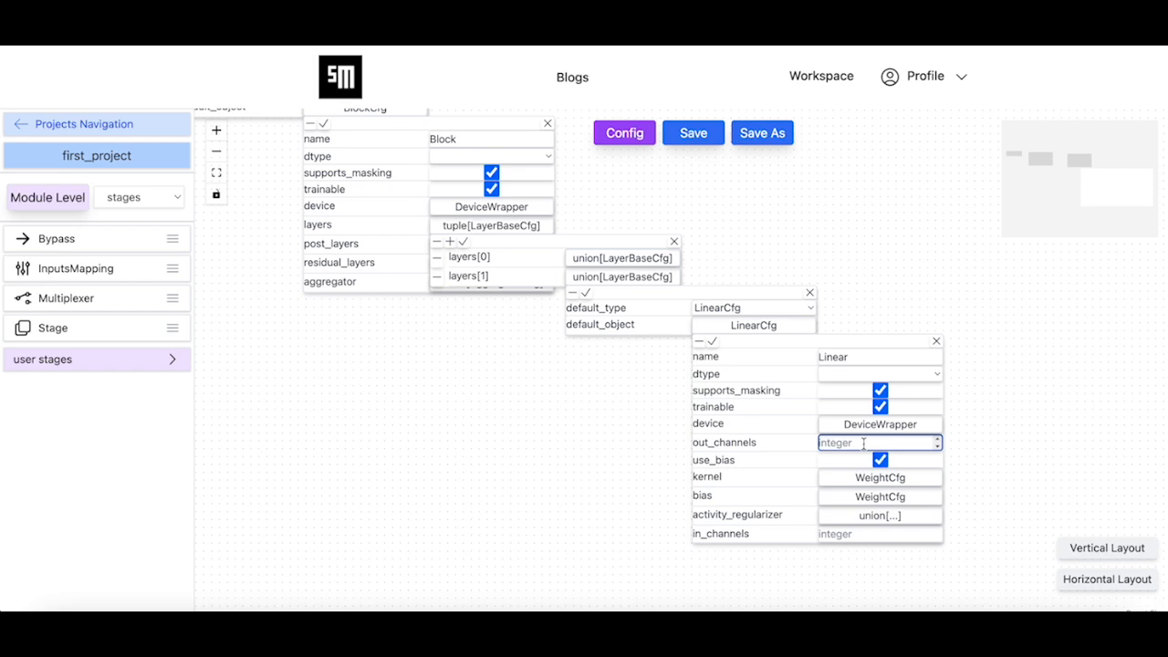
{"action": "type", "text": "100"}
{"action": "left_click", "coordinate": [862, 538]}
{"action": "type", "text": "2048"}
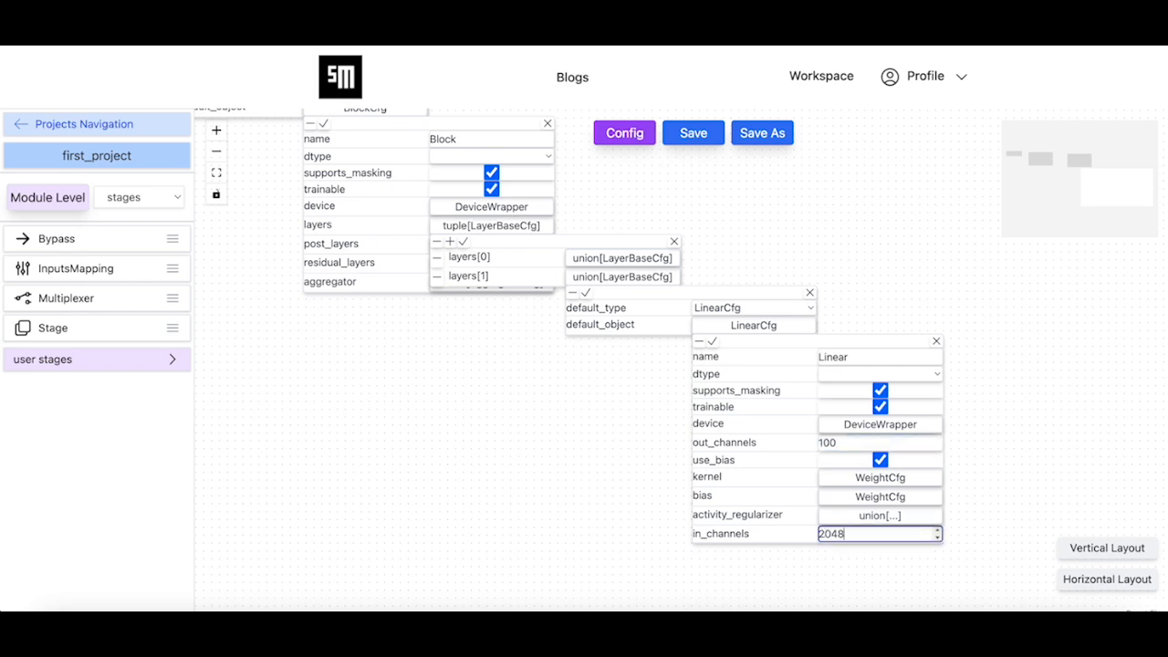
{"action": "left_click", "coordinate": [775, 569]}
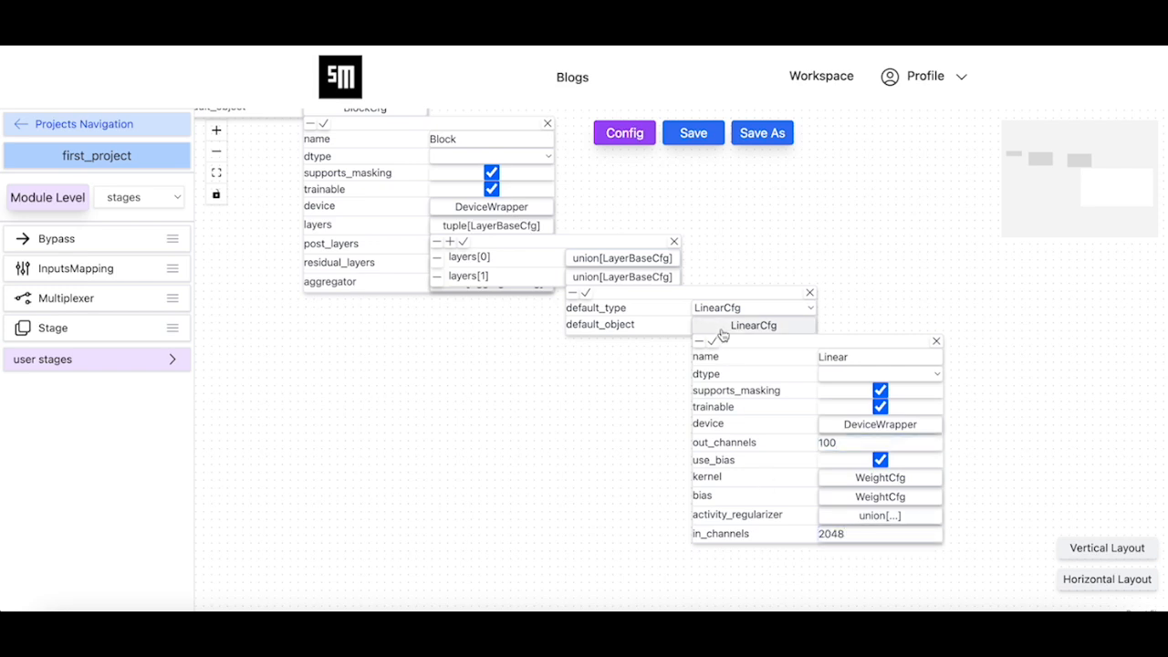
{"action": "left_click", "coordinate": [712, 341]}
{"action": "left_click", "coordinate": [586, 293]}
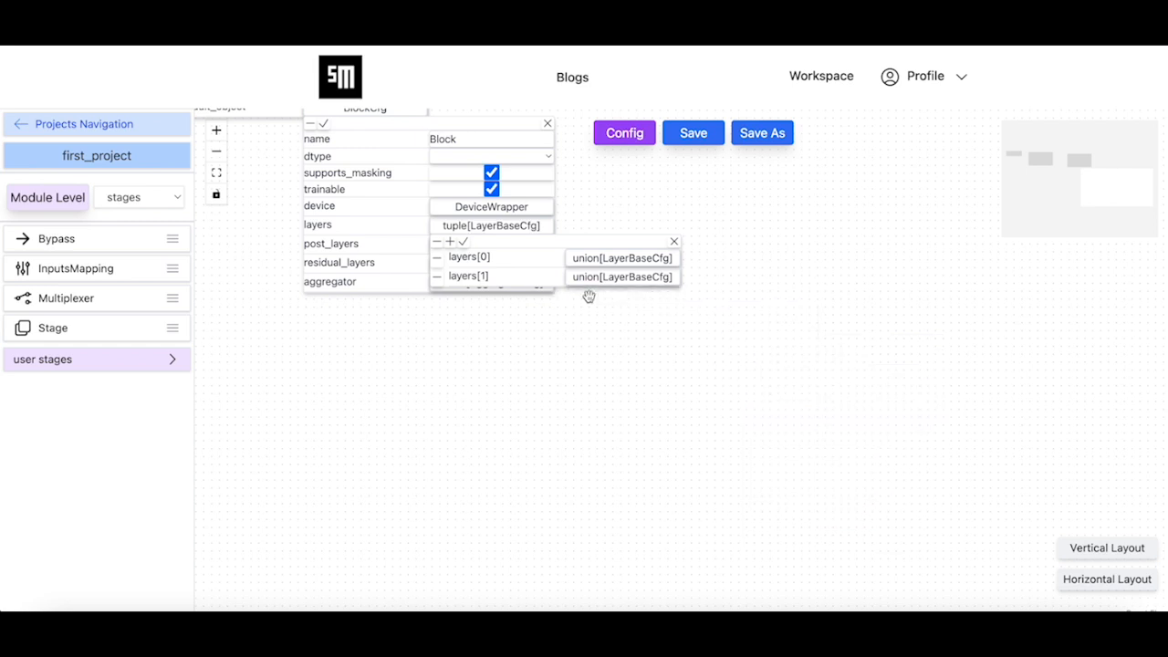
Add a third entry to the block's layers, set its default type to SoftmaxCfg and apply it
{"action": "left_click", "coordinate": [449, 242]}
{"action": "left_click", "coordinate": [626, 296]}
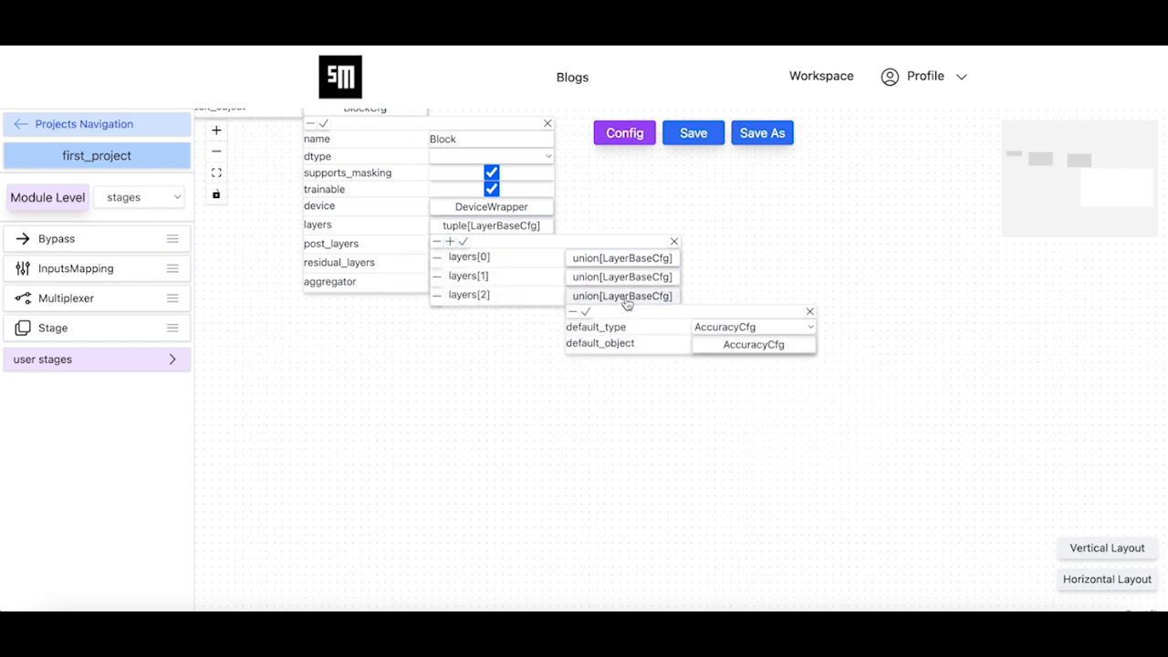
{"action": "left_click", "coordinate": [770, 330]}
{"action": "scroll", "coordinate": [804, 479], "scroll_direction": "down", "scroll_amount": 5}
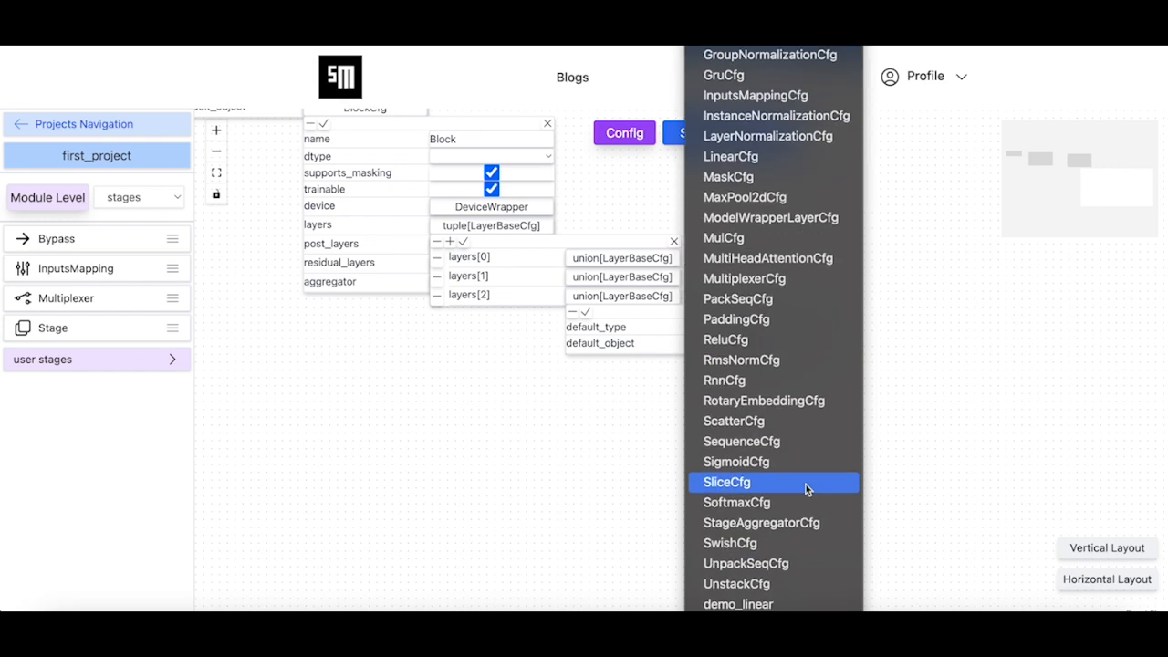
{"action": "left_click", "coordinate": [795, 502]}
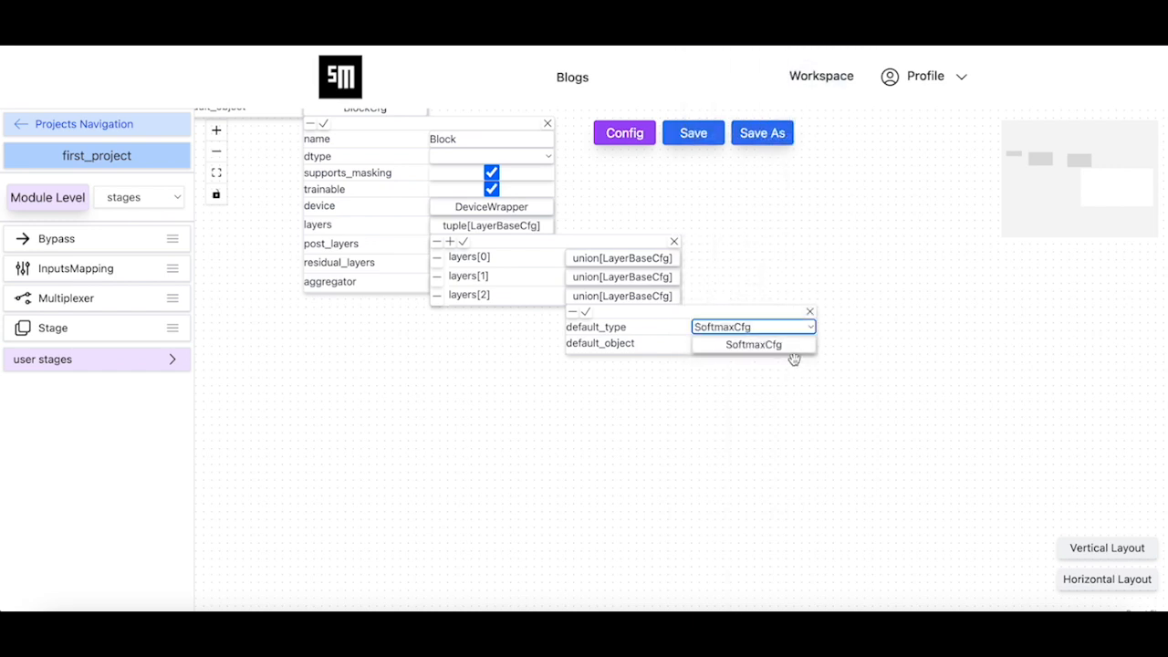
{"action": "left_click", "coordinate": [792, 353]}
{"action": "left_click", "coordinate": [712, 362]}
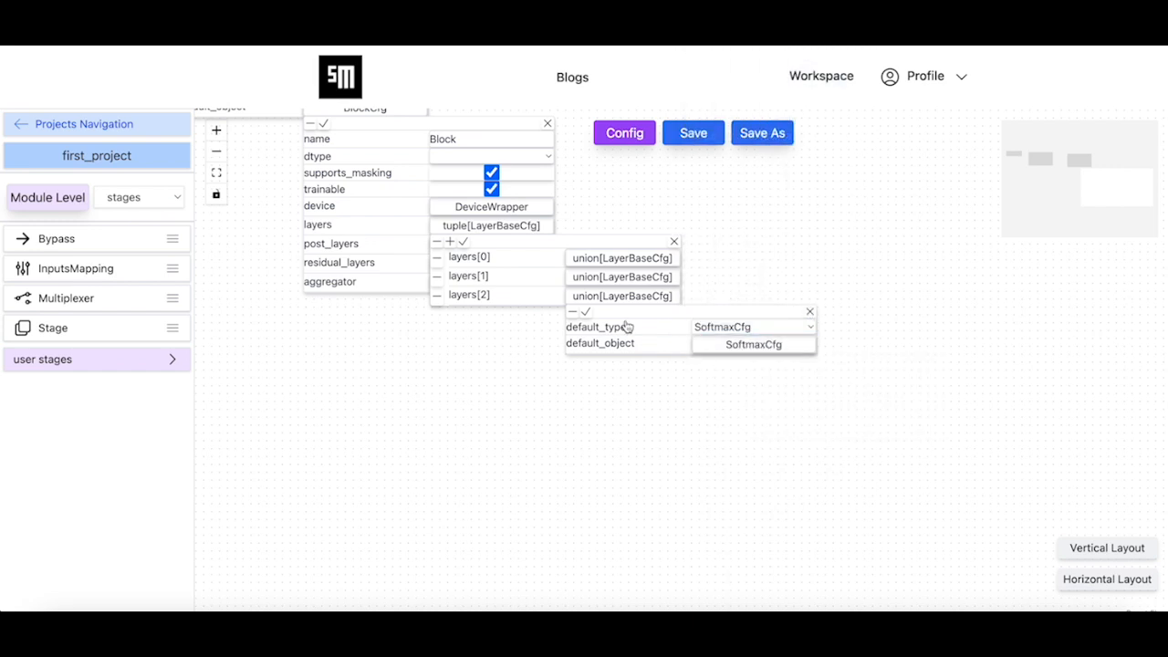
{"action": "left_click", "coordinate": [585, 312]}
Apply the layers list and the enclosing block settings to the cls stage
{"action": "left_click_drag", "start_coordinate": [539, 358], "coordinate": [734, 525]}
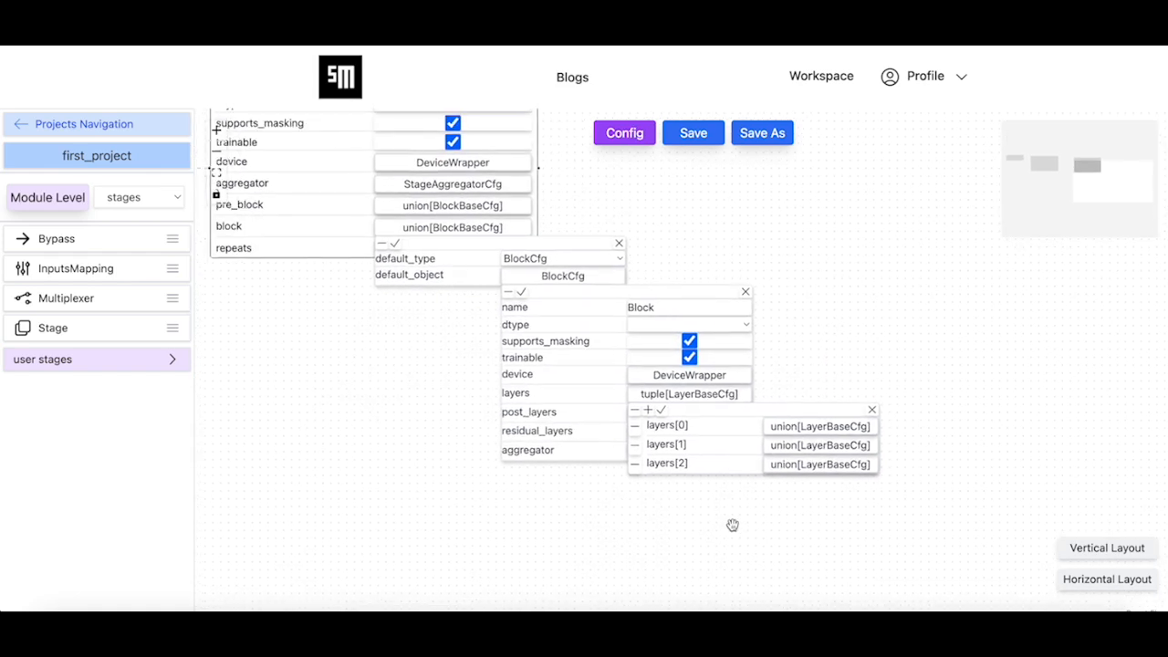
{"action": "left_click", "coordinate": [658, 411]}
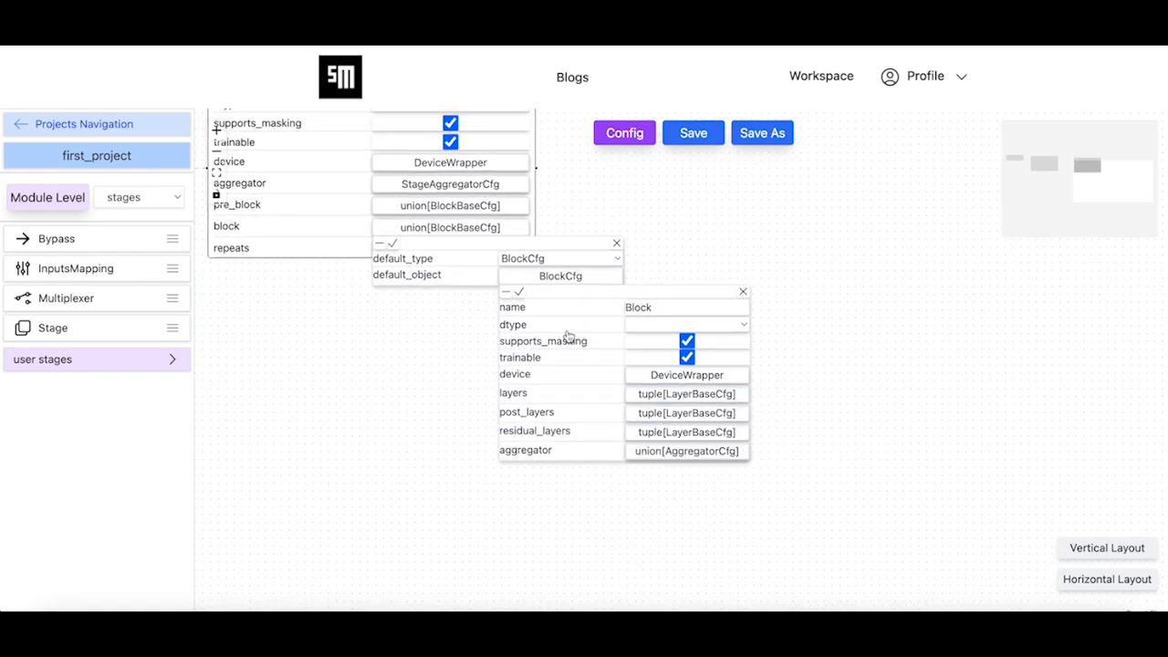
{"action": "left_click", "coordinate": [519, 292]}
{"action": "left_click", "coordinate": [393, 243]}
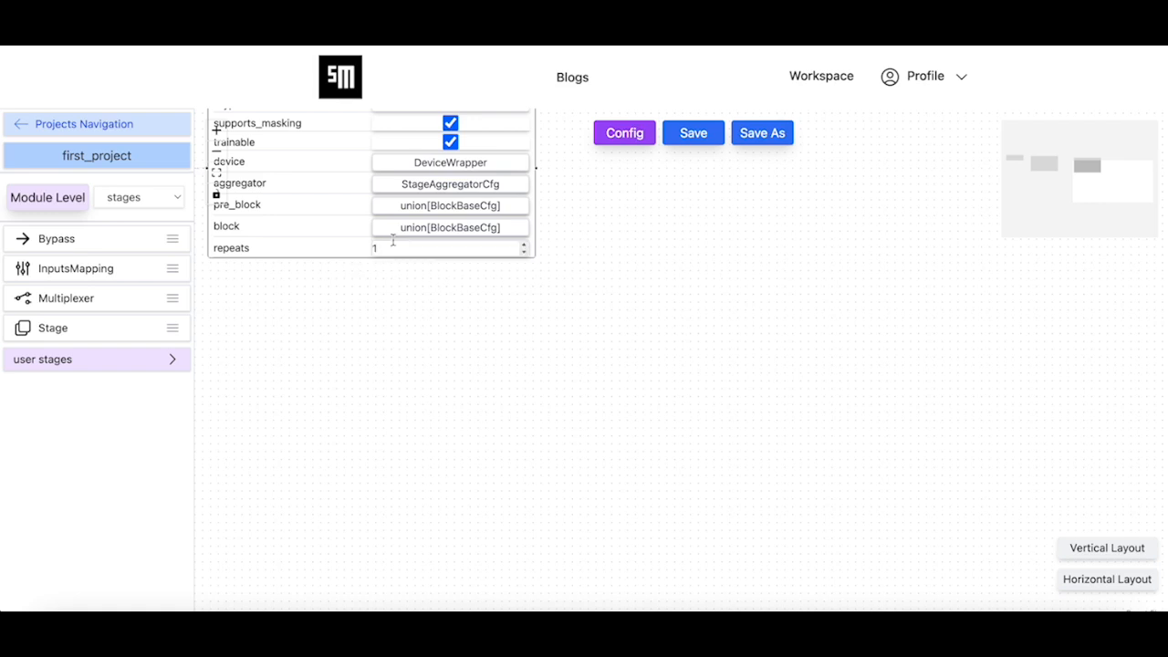
Set the node mode of the cls stage to output_node
{"action": "left_click_drag", "start_coordinate": [520, 410], "coordinate": [772, 552]}
{"action": "scroll", "coordinate": [772, 552], "scroll_direction": "down", "scroll_amount": 3}
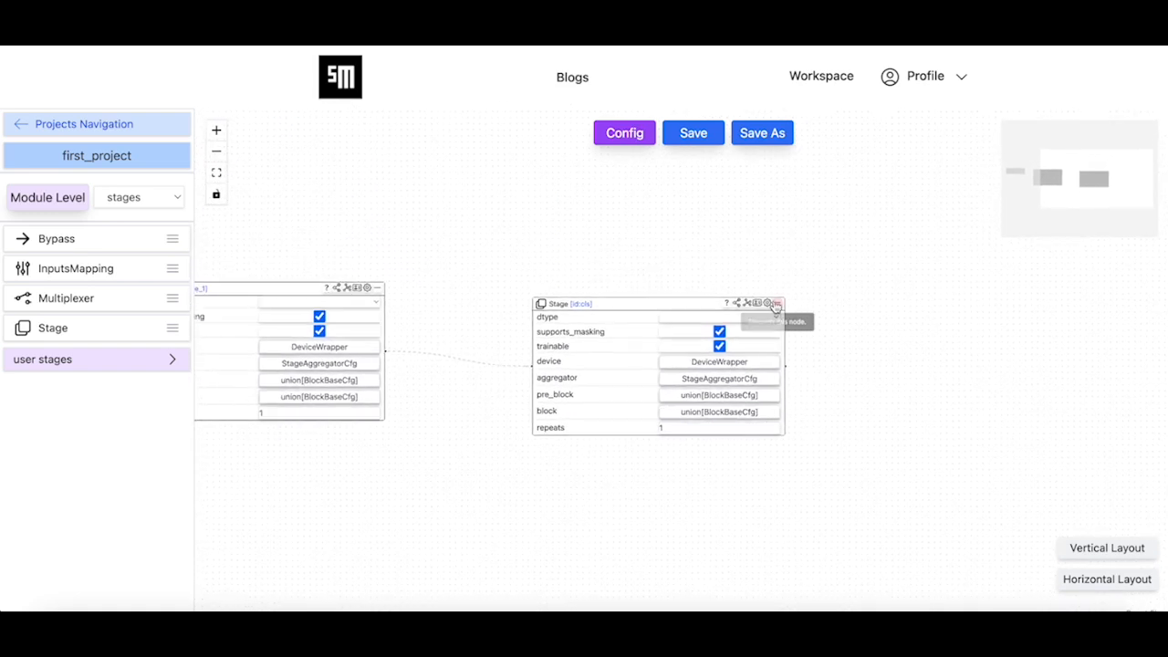
{"action": "left_click", "coordinate": [739, 306]}
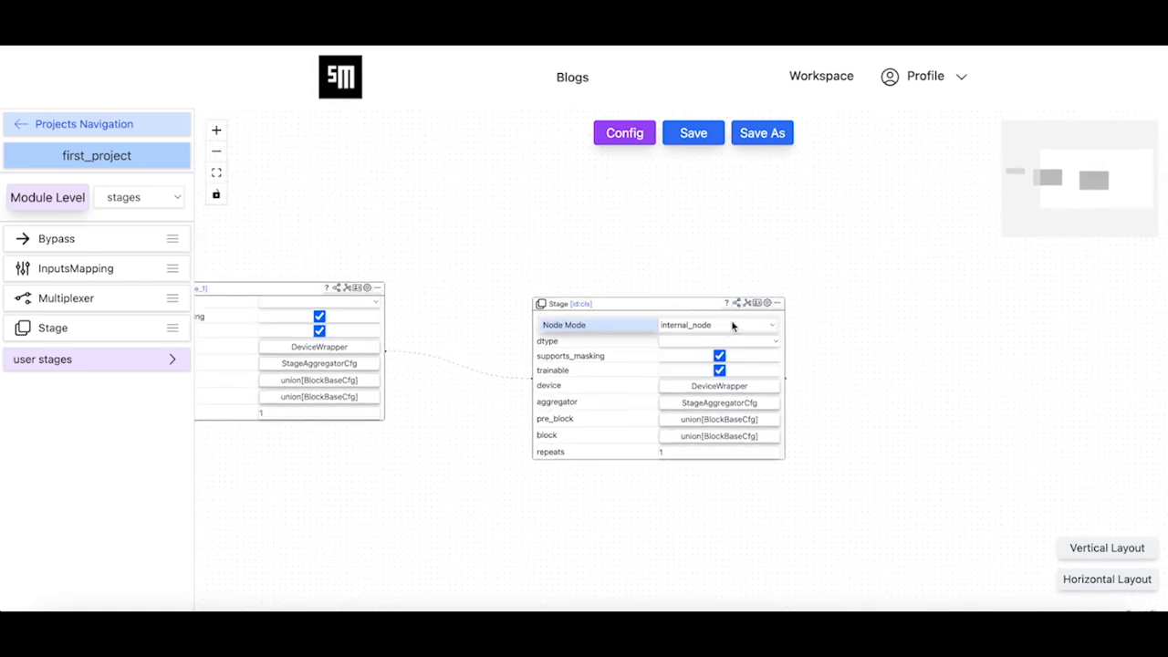
{"action": "left_click", "coordinate": [732, 325]}
{"action": "left_click", "coordinate": [710, 366]}
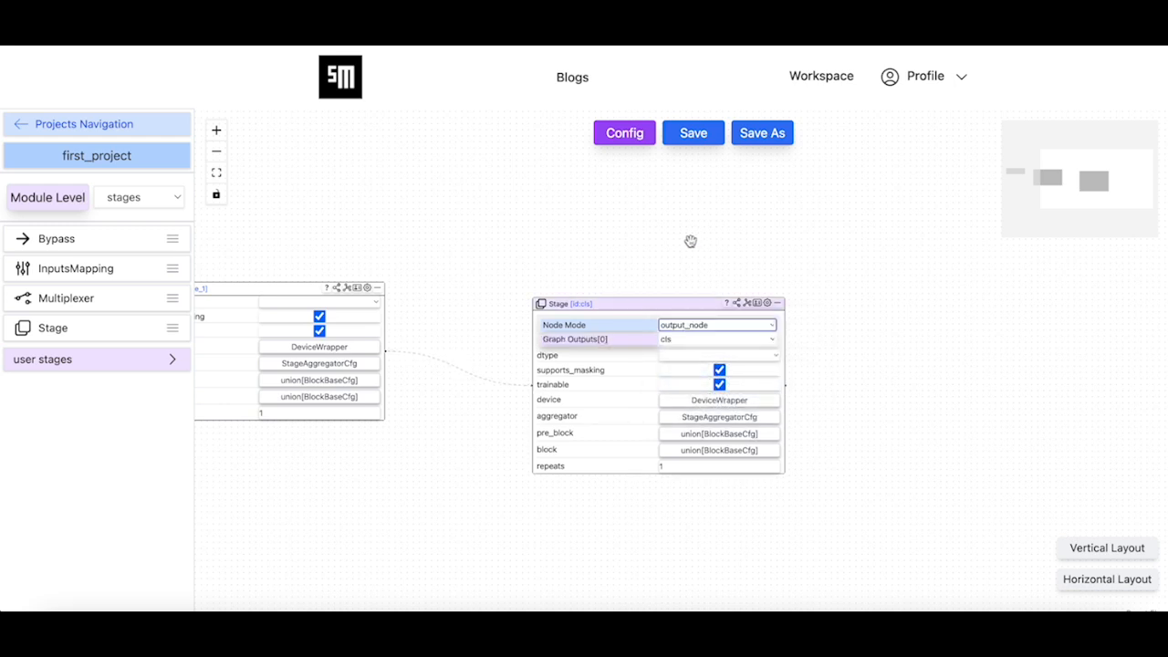
Save the second_cls graph module and return to its configuration view
{"action": "left_click", "coordinate": [695, 135]}
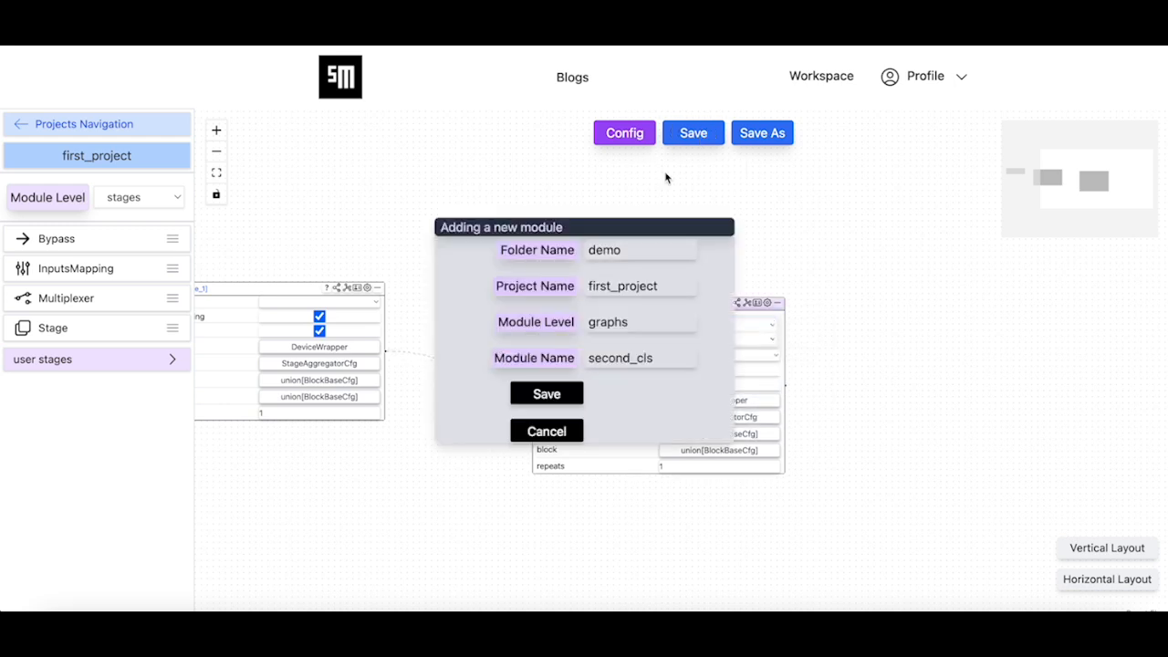
{"action": "left_click", "coordinate": [563, 396]}
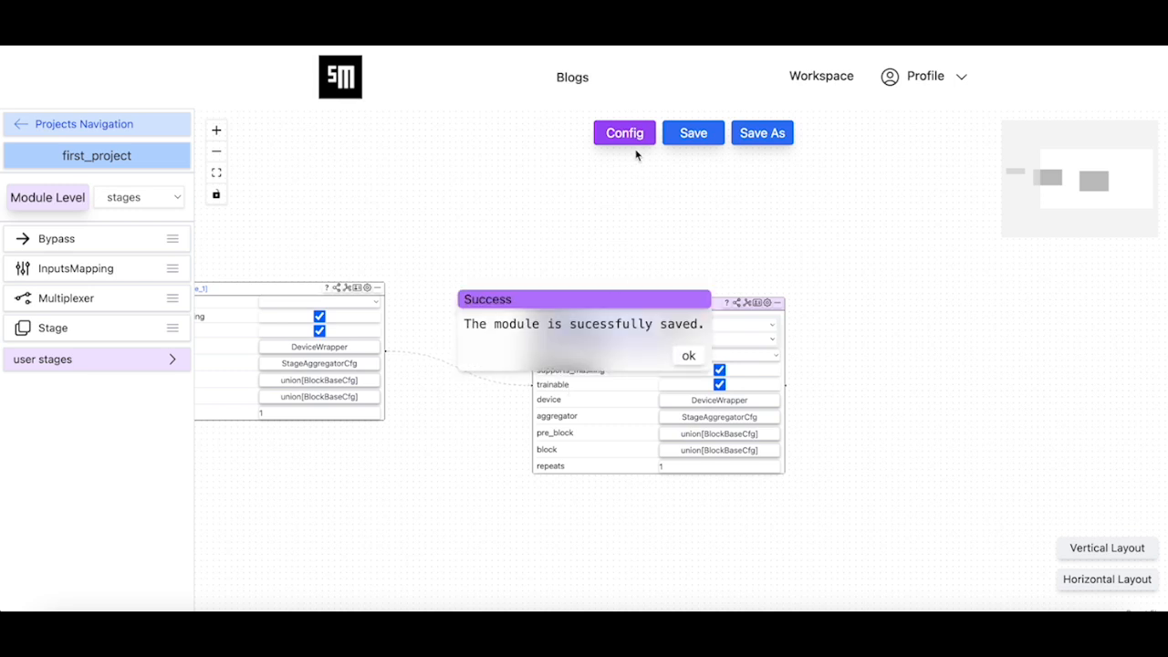
{"action": "left_click", "coordinate": [690, 357]}
{"action": "left_click", "coordinate": [624, 134]}
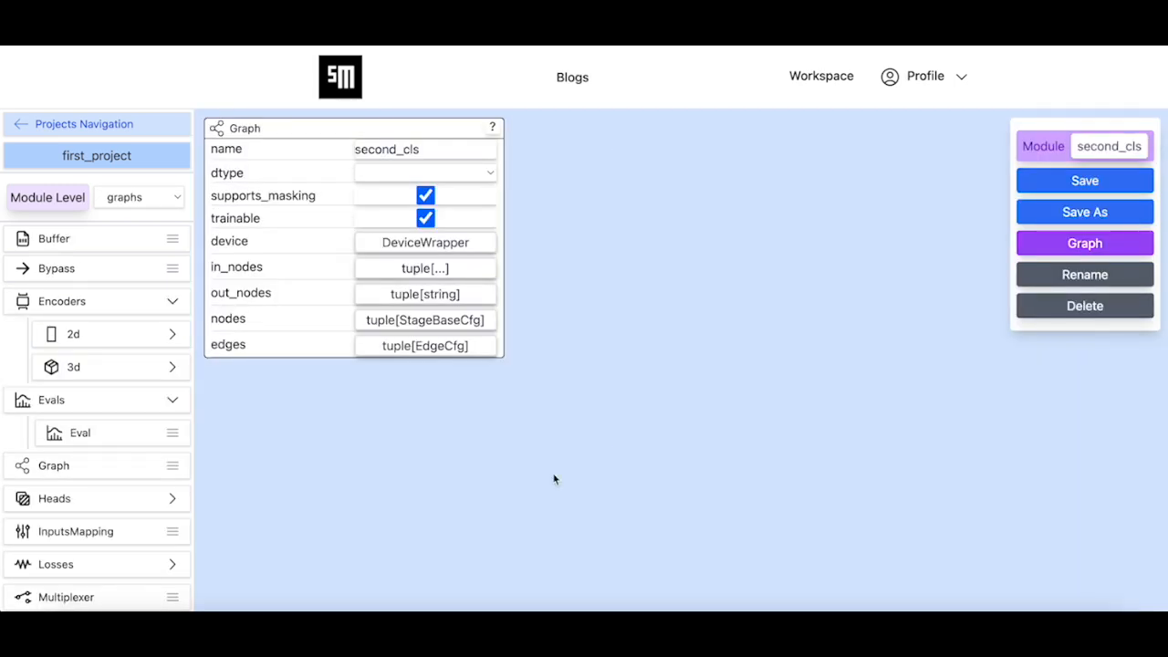
Open the graph of the user-defined node fusion_net and arrange it in the horizontal layout
{"action": "left_click", "coordinate": [163, 204]}
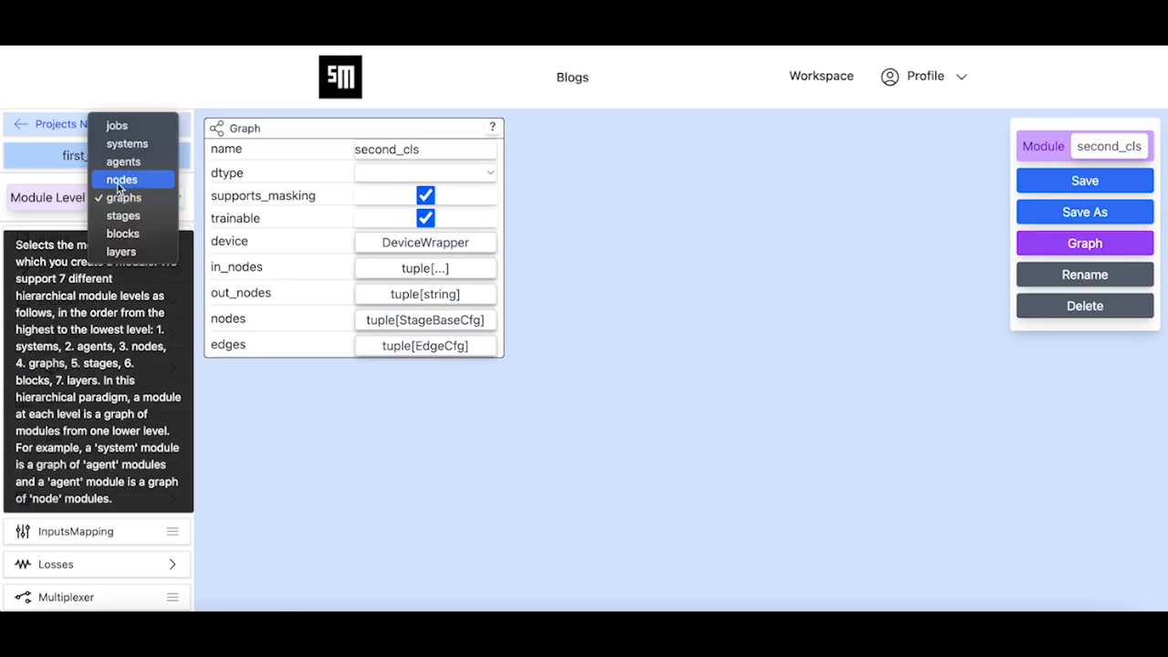
{"action": "left_click", "coordinate": [119, 180]}
{"action": "scroll", "coordinate": [137, 517], "scroll_direction": "down", "scroll_amount": 5}
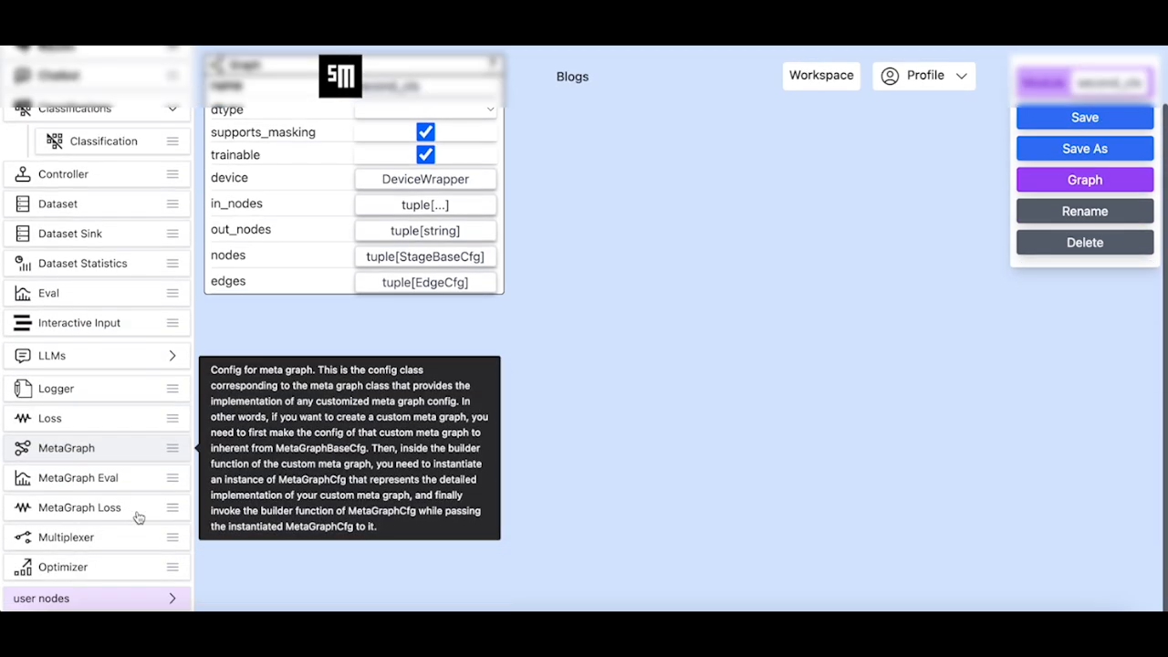
{"action": "left_click", "coordinate": [144, 598]}
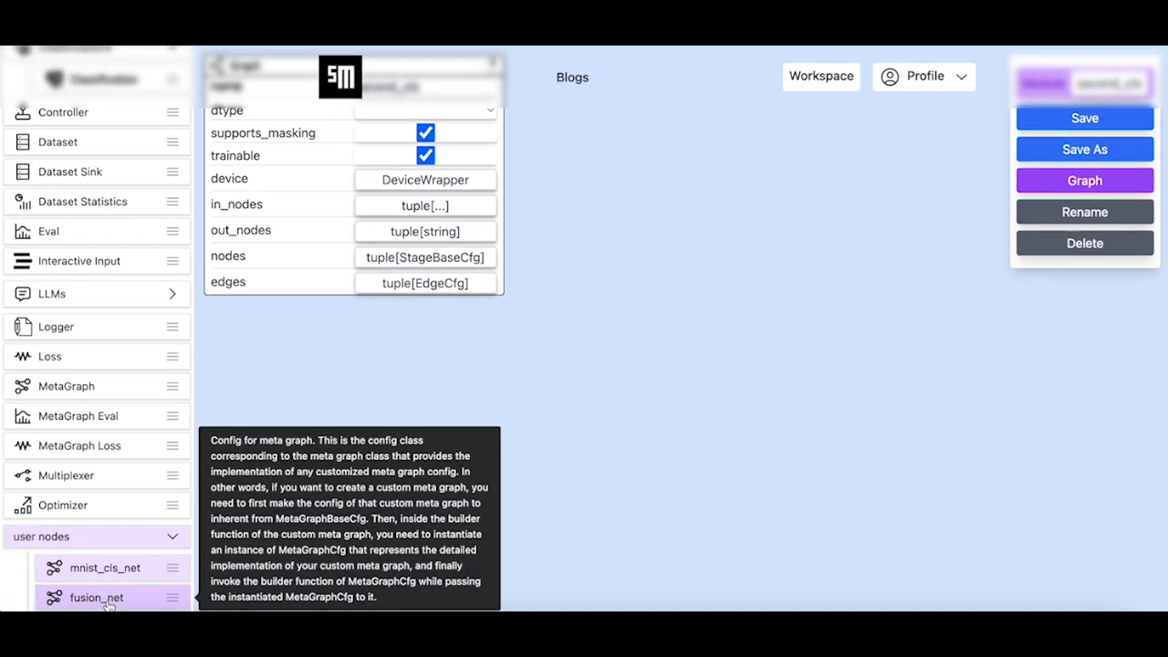
{"action": "left_click", "coordinate": [102, 598]}
{"action": "left_click", "coordinate": [1064, 219]}
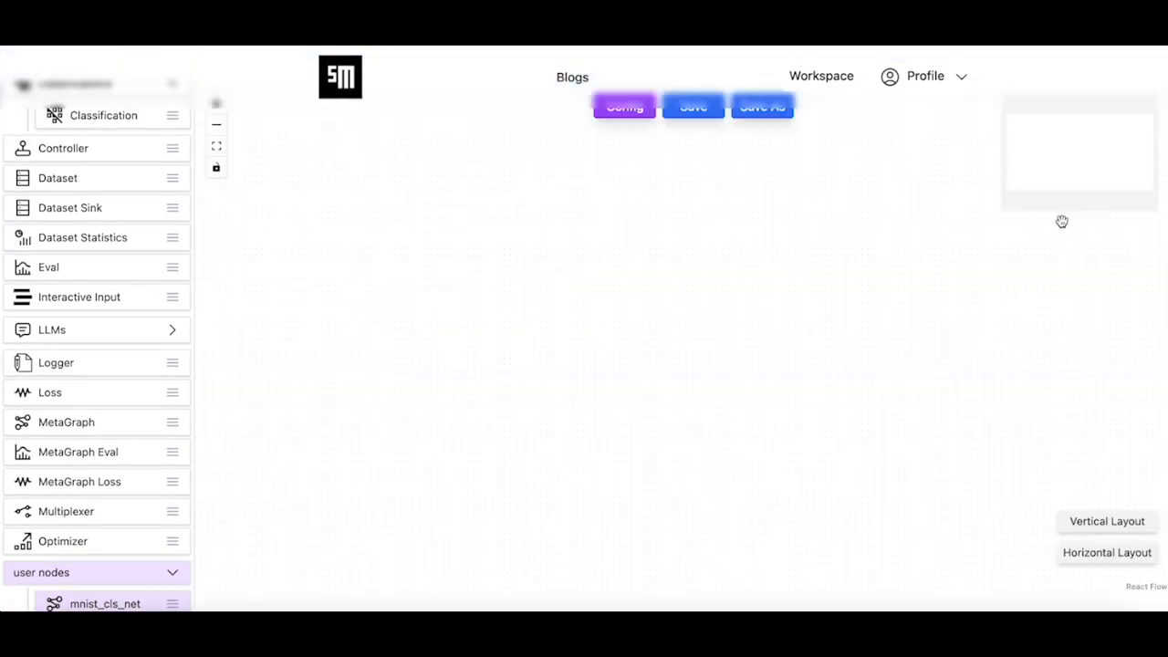
{"action": "left_click", "coordinate": [1102, 519]}
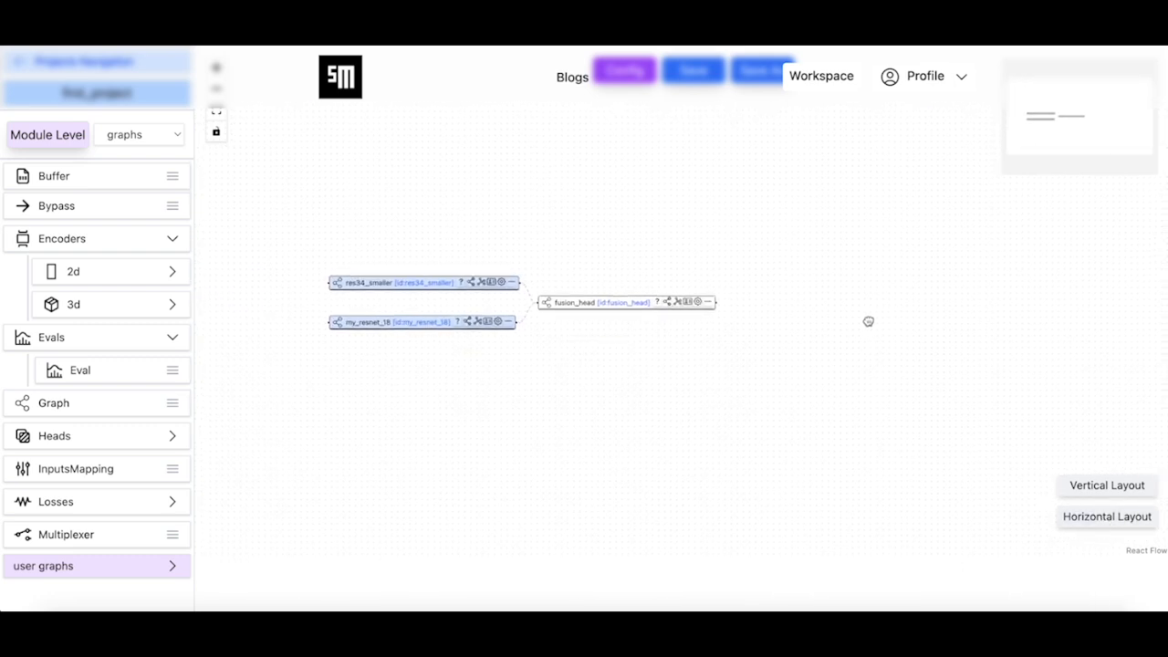
Add the user graph second_cls to fusion_net beyond fusion_head and connect fusion_head's output to its input
{"action": "scroll", "coordinate": [712, 343], "scroll_direction": "up", "scroll_amount": 3}
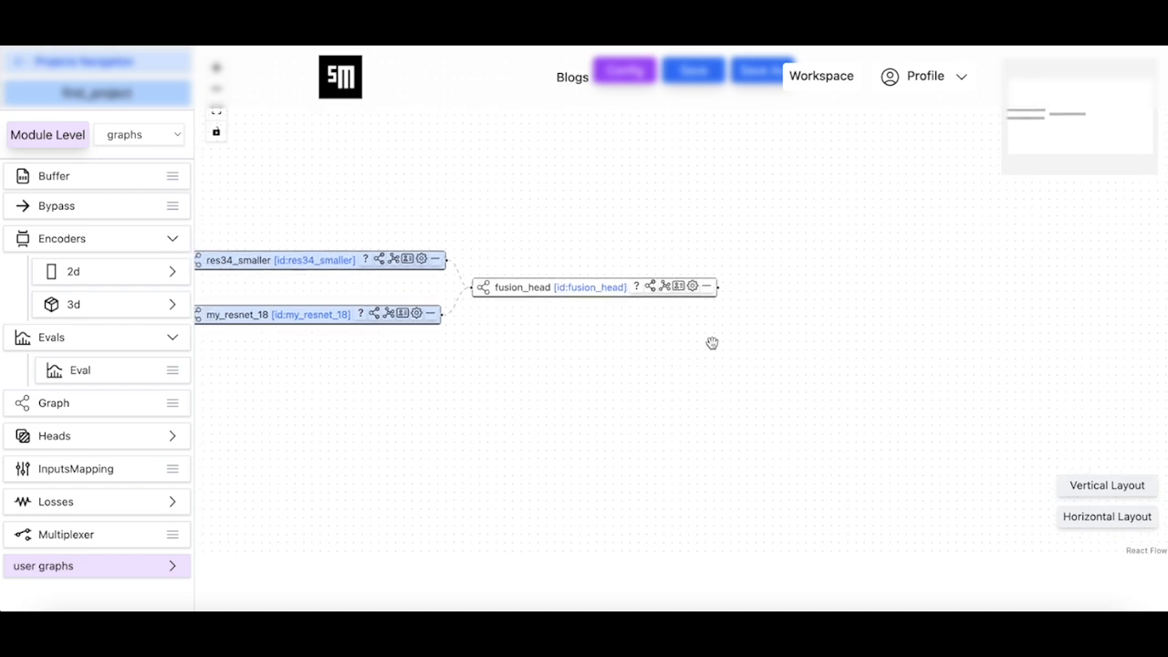
{"action": "scroll", "coordinate": [712, 343], "scroll_direction": "down", "scroll_amount": 2}
{"action": "left_click", "coordinate": [130, 567]}
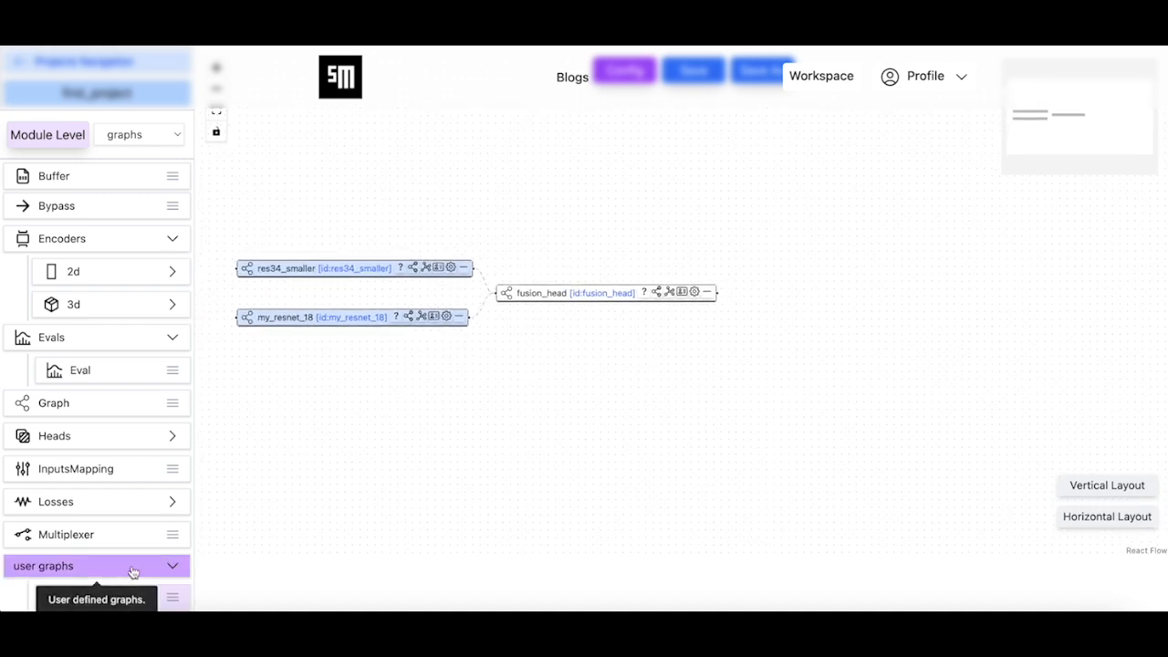
{"action": "scroll", "coordinate": [130, 565], "scroll_direction": "down", "scroll_amount": 2}
{"action": "scroll", "coordinate": [131, 567], "scroll_direction": "down", "scroll_amount": 1}
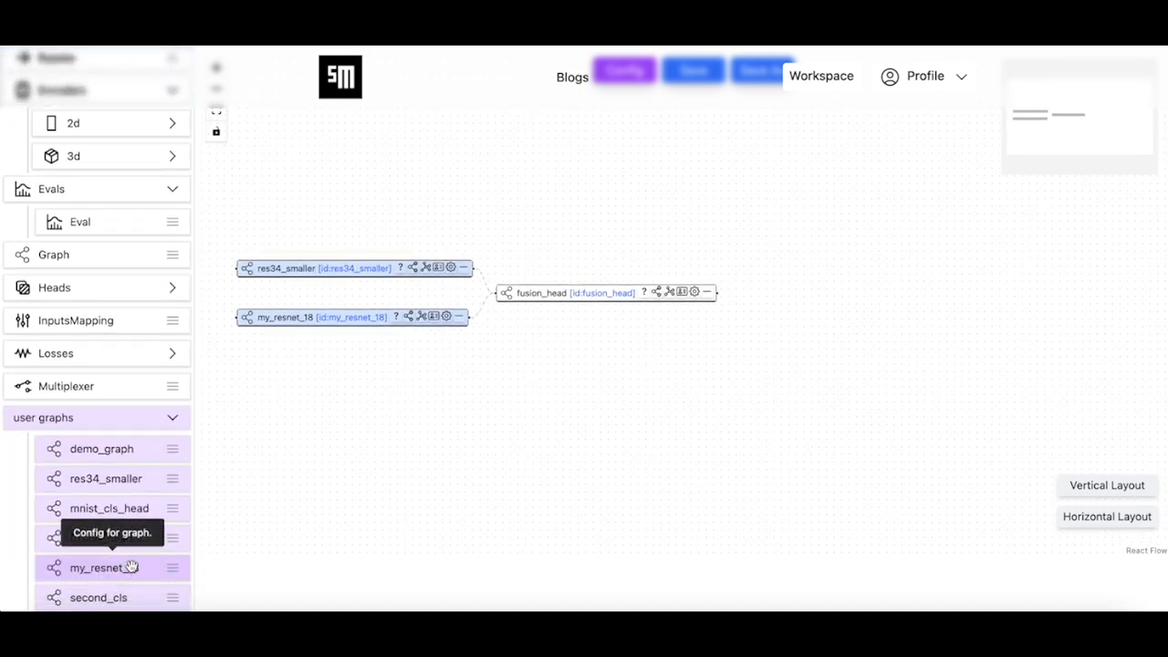
{"action": "left_click_drag", "start_coordinate": [149, 594], "coordinate": [777, 437]}
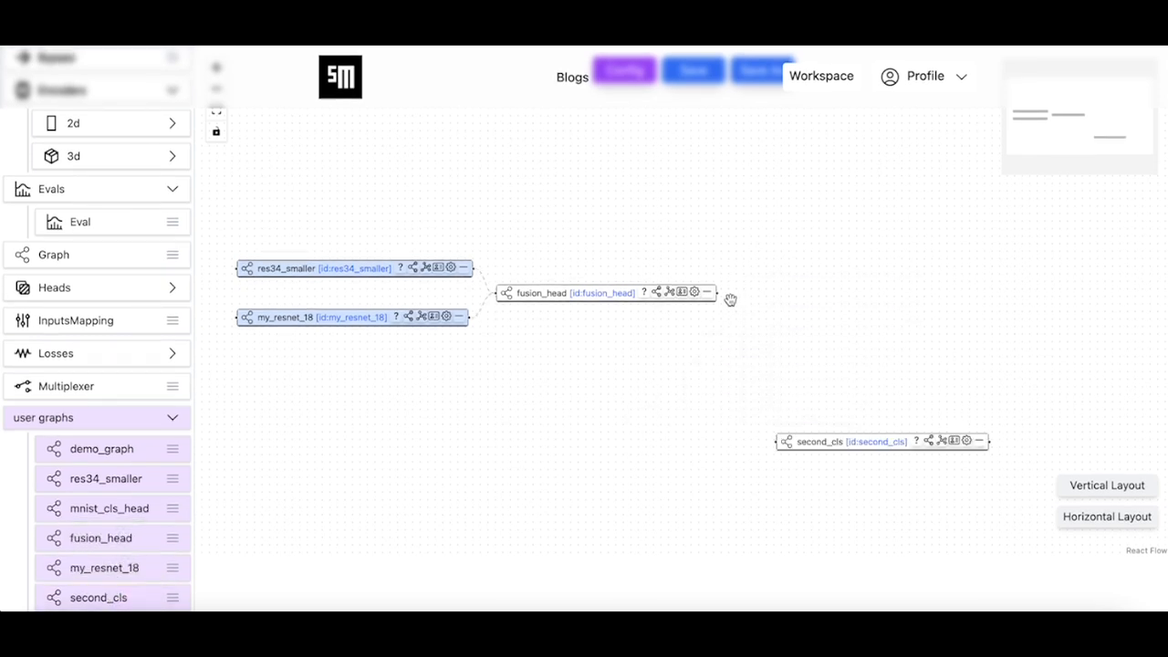
{"action": "left_click_drag", "start_coordinate": [718, 292], "coordinate": [832, 294]}
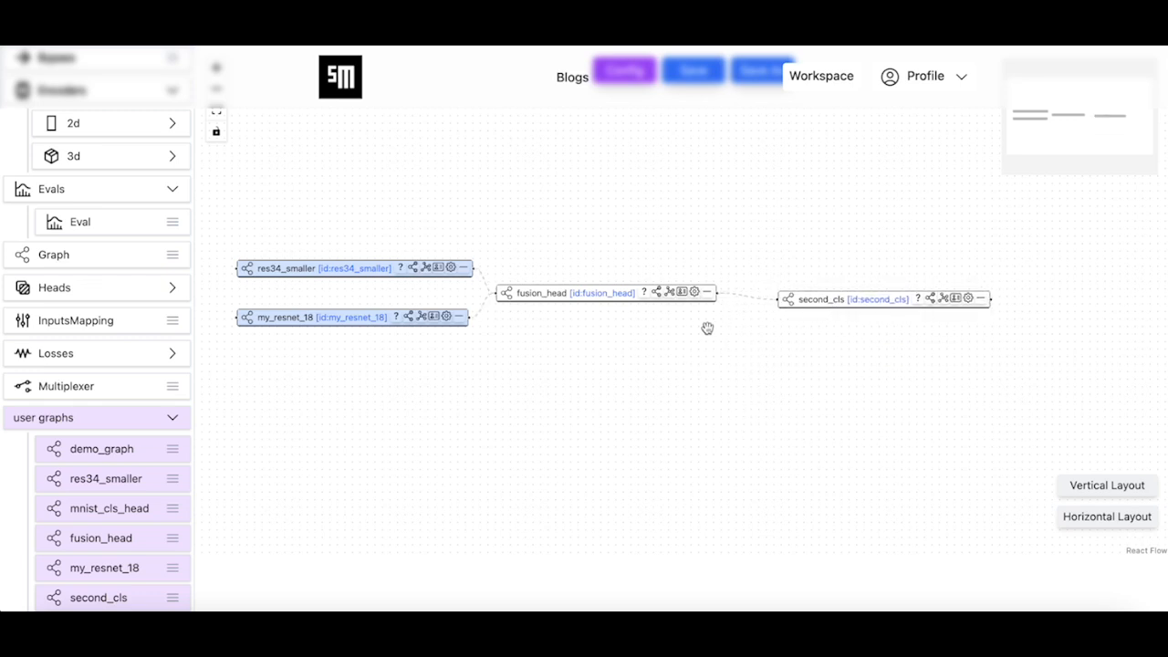
Set the node mode of both fusion_head and second_cls to output_node
{"action": "left_click", "coordinate": [658, 293]}
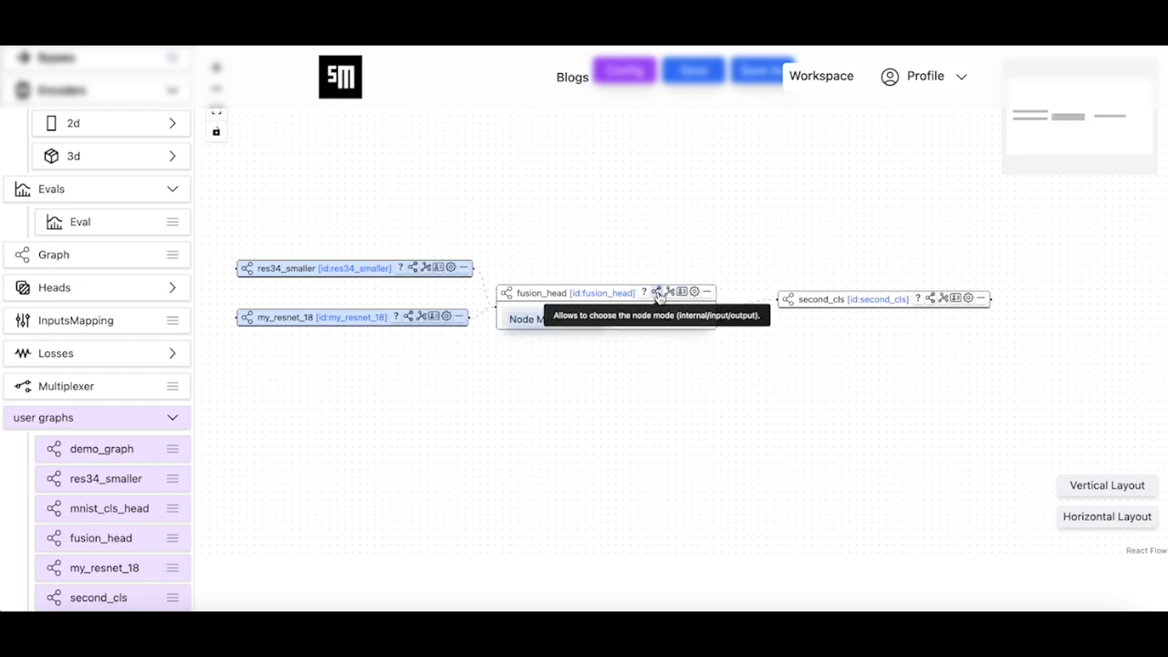
{"action": "left_click", "coordinate": [652, 319]}
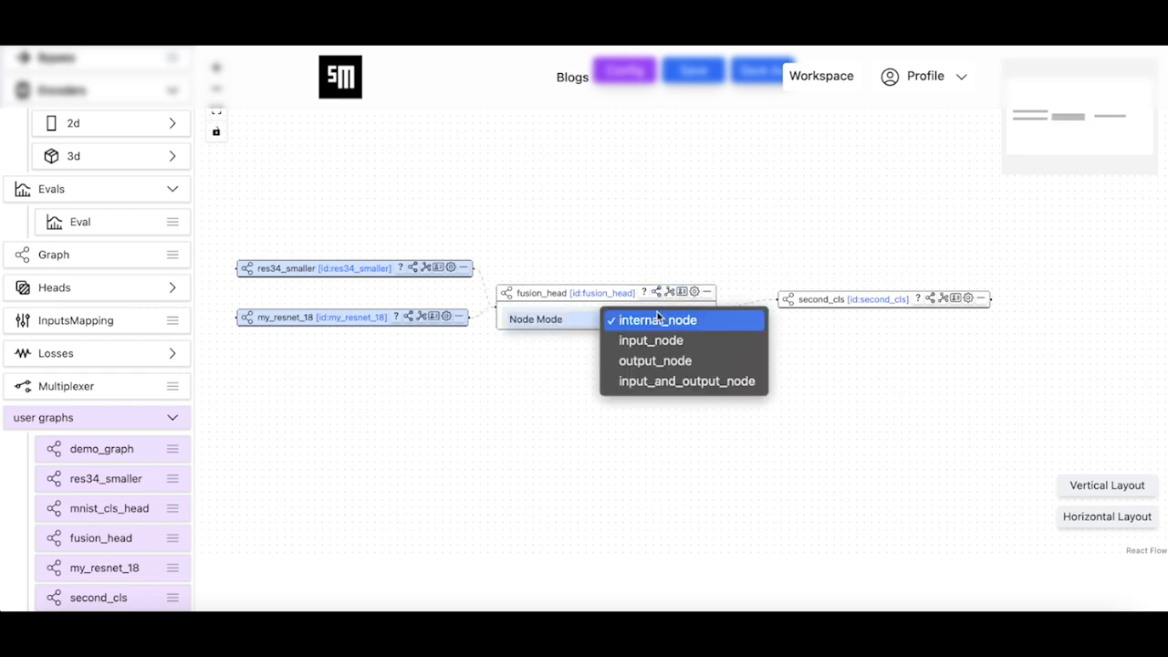
{"action": "left_click", "coordinate": [652, 363]}
{"action": "left_click", "coordinate": [930, 300]}
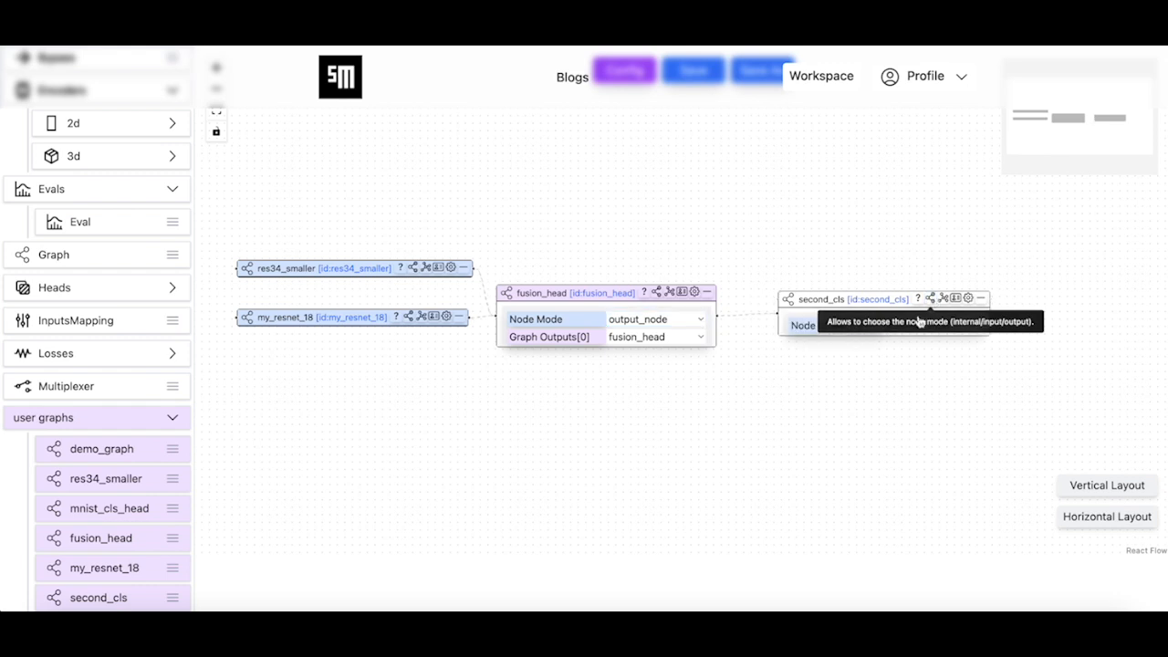
{"action": "left_click", "coordinate": [918, 326]}
{"action": "left_click", "coordinate": [929, 370]}
{"action": "left_click_drag", "start_coordinate": [637, 468], "coordinate": [659, 483]}
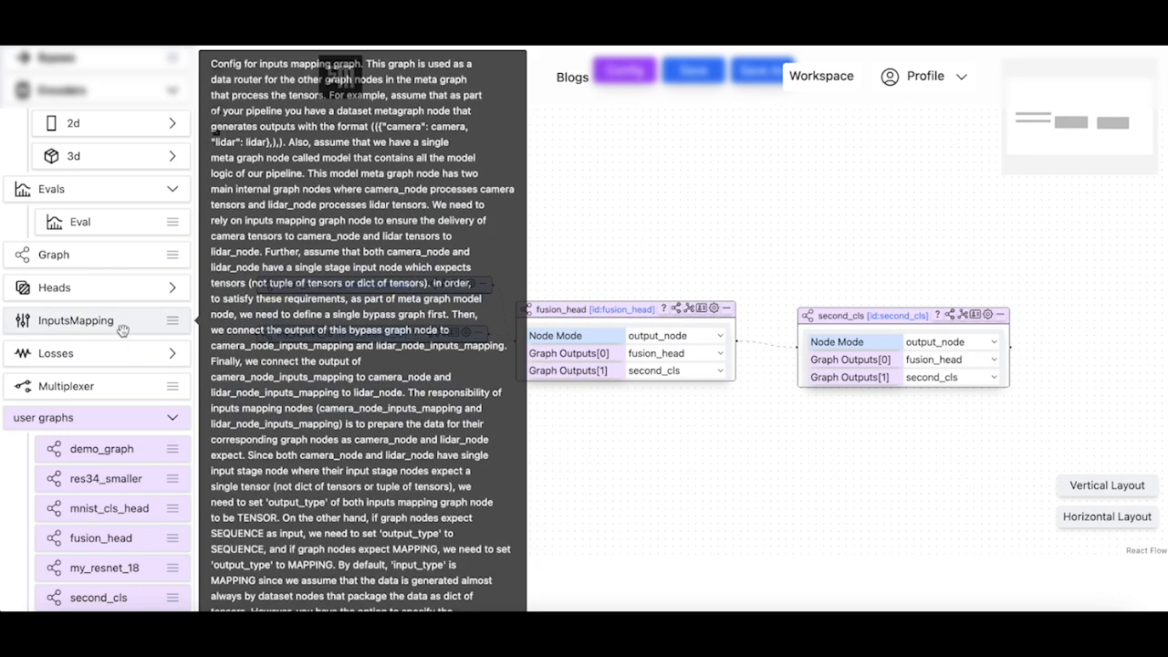
Save the fusion_net module at the nodes level of first_project
{"action": "scroll", "coordinate": [122, 326], "scroll_direction": "up", "scroll_amount": 5}
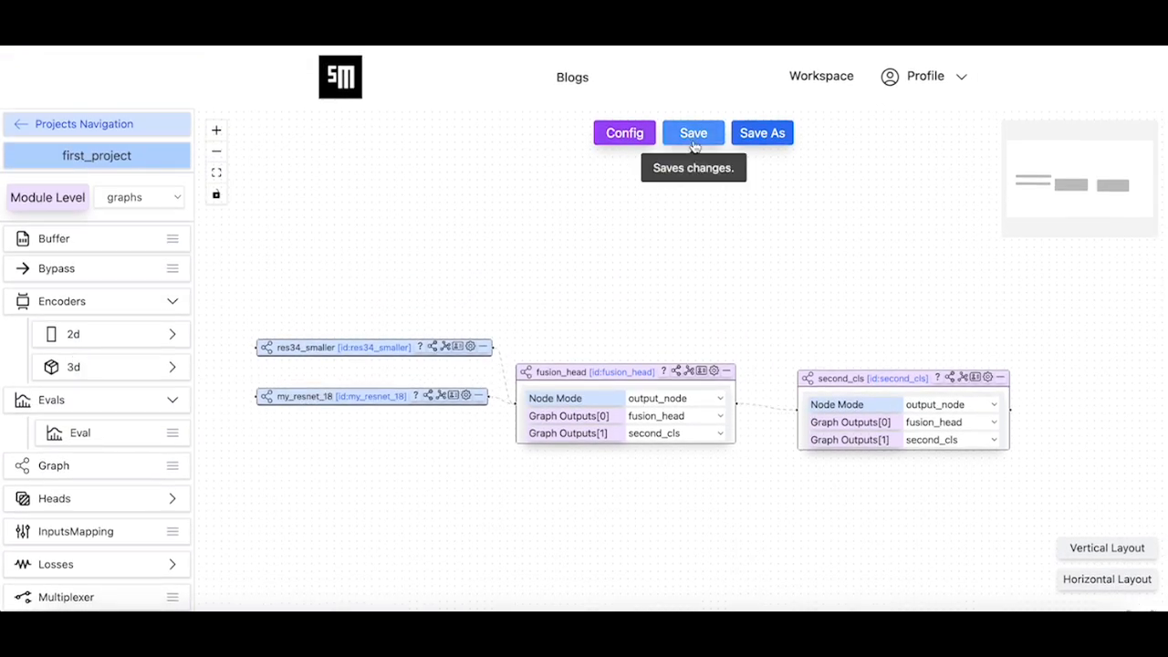
{"action": "left_click", "coordinate": [702, 135]}
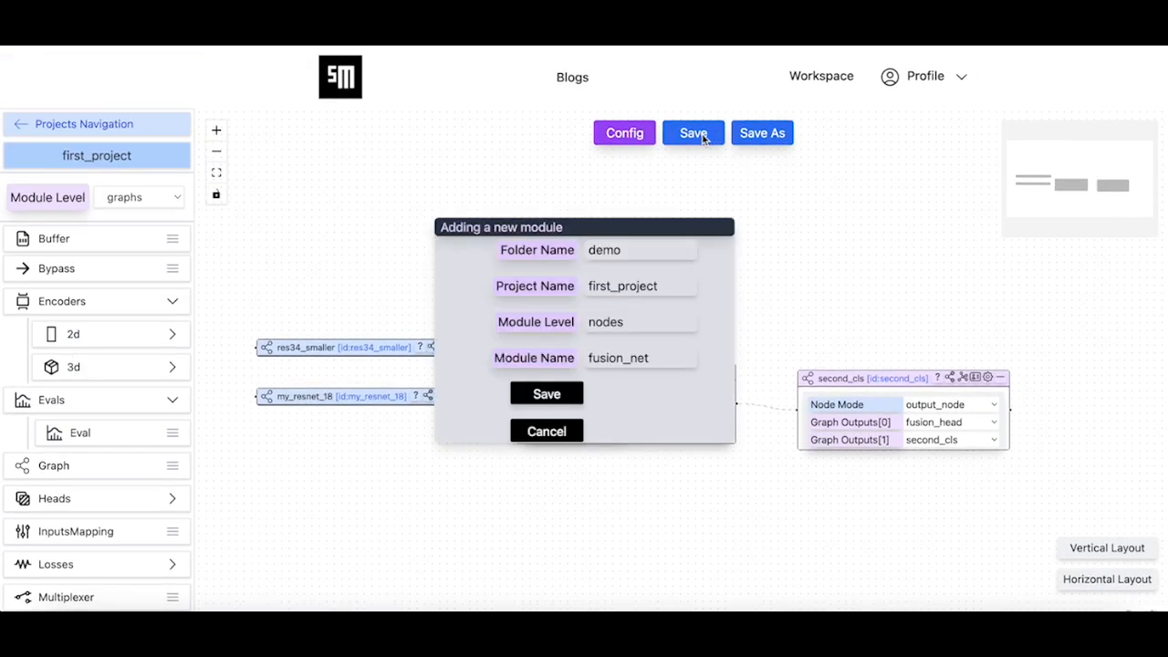
{"action": "left_click", "coordinate": [553, 394]}
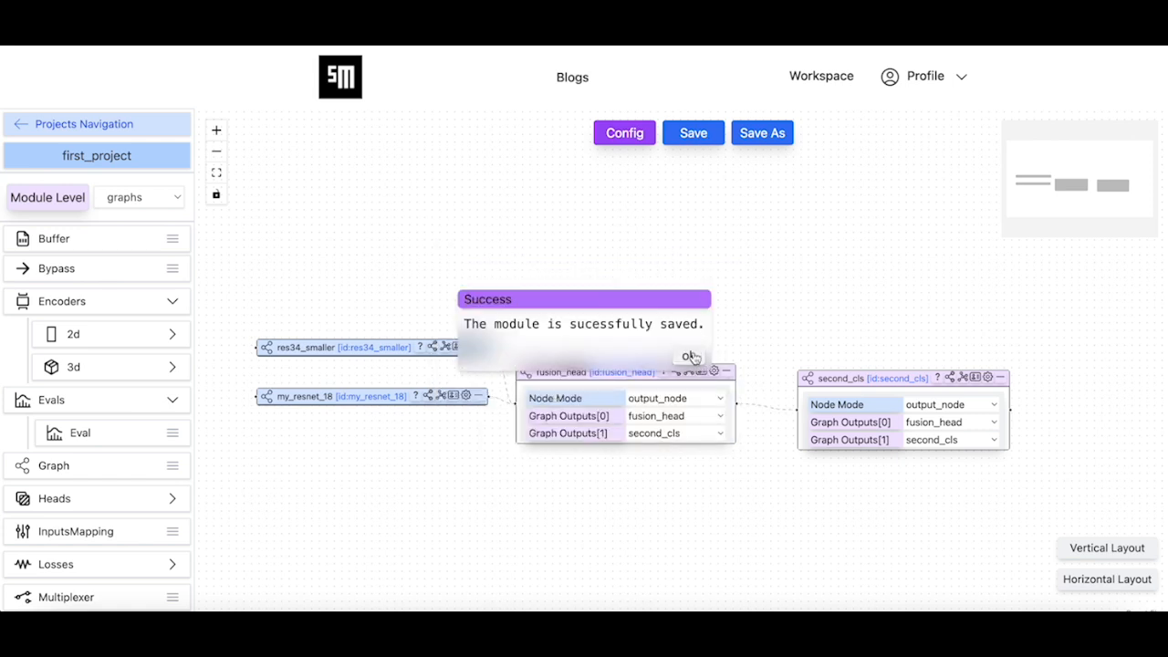